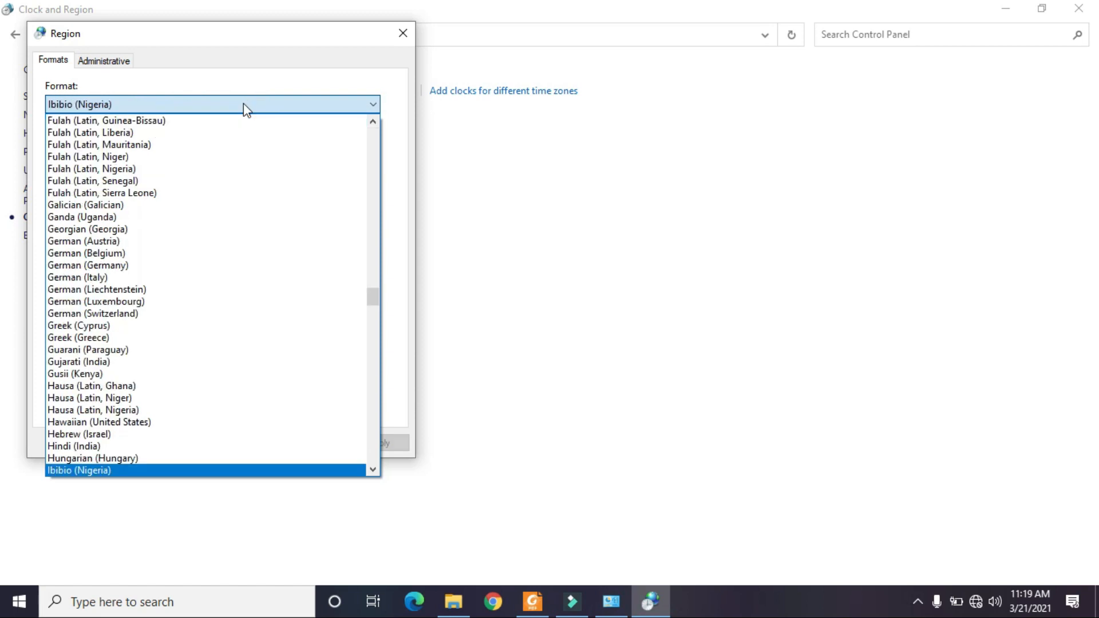
Set the regional format to Indonesian (Indonesia) and place the Region window beside the matching settings picture in the manual
{"action": "key", "text": "i"}
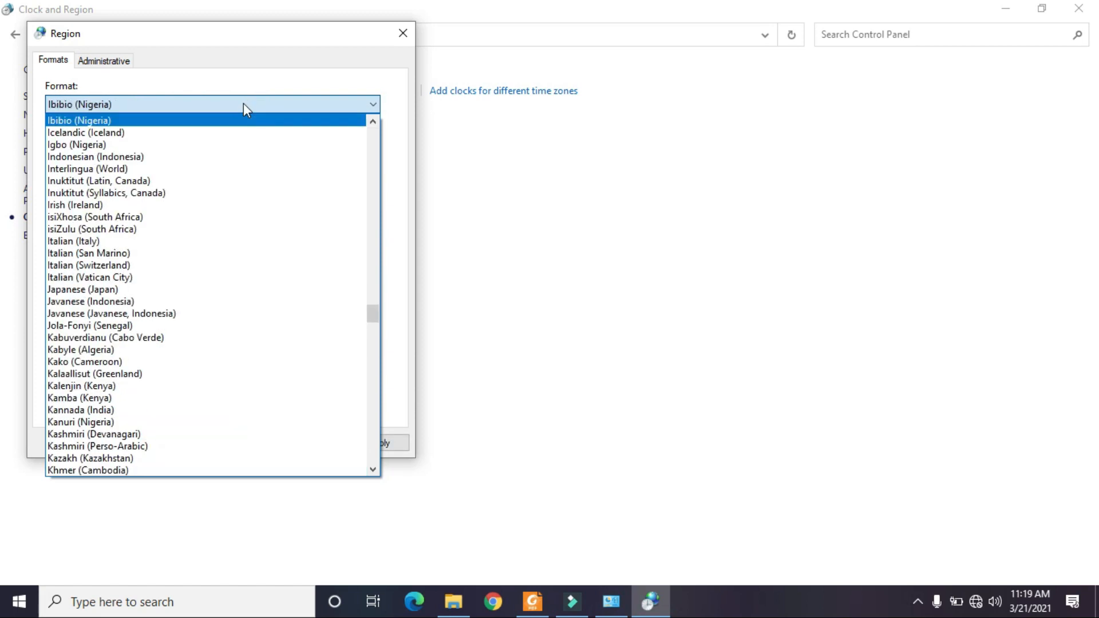
{"action": "left_click", "coordinate": [230, 158]}
{"action": "key", "text": "alt+Tab"}
{"action": "key", "text": "alt+Tab"}
{"action": "key", "text": "alt+Tab"}
{"action": "key", "text": "alt+Tab"}
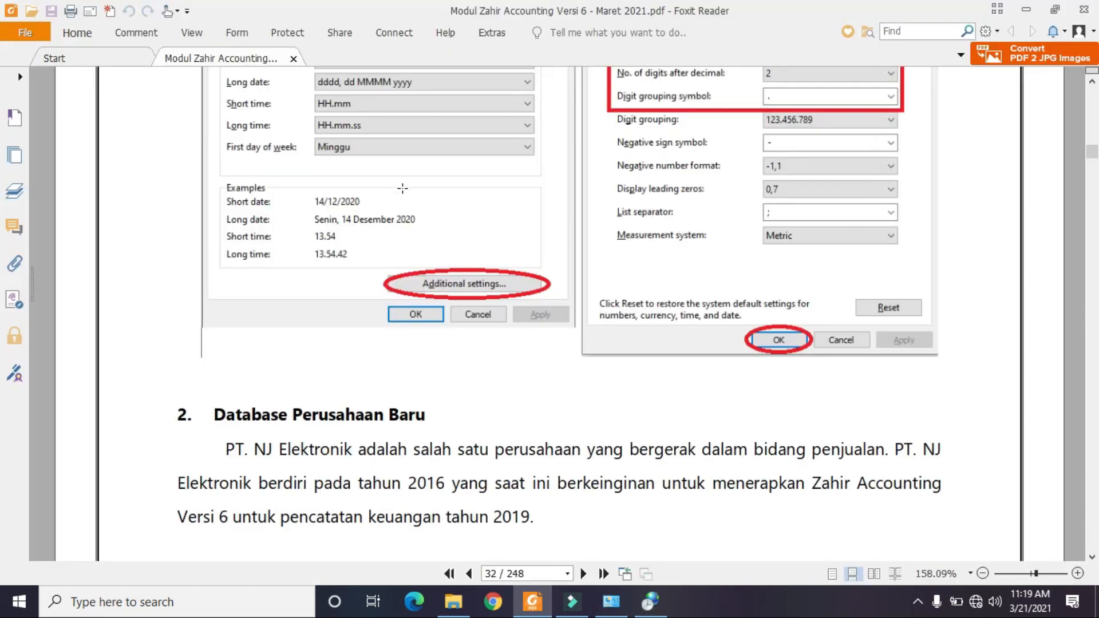
{"action": "left_click", "coordinate": [652, 601]}
{"action": "left_click_drag", "start_coordinate": [289, 37], "coordinate": [848, 64]}
{"action": "scroll", "coordinate": [426, 206], "scroll_direction": "up", "scroll_amount": 3}
{"action": "scroll", "coordinate": [427, 206], "scroll_direction": "up", "scroll_amount": 2}
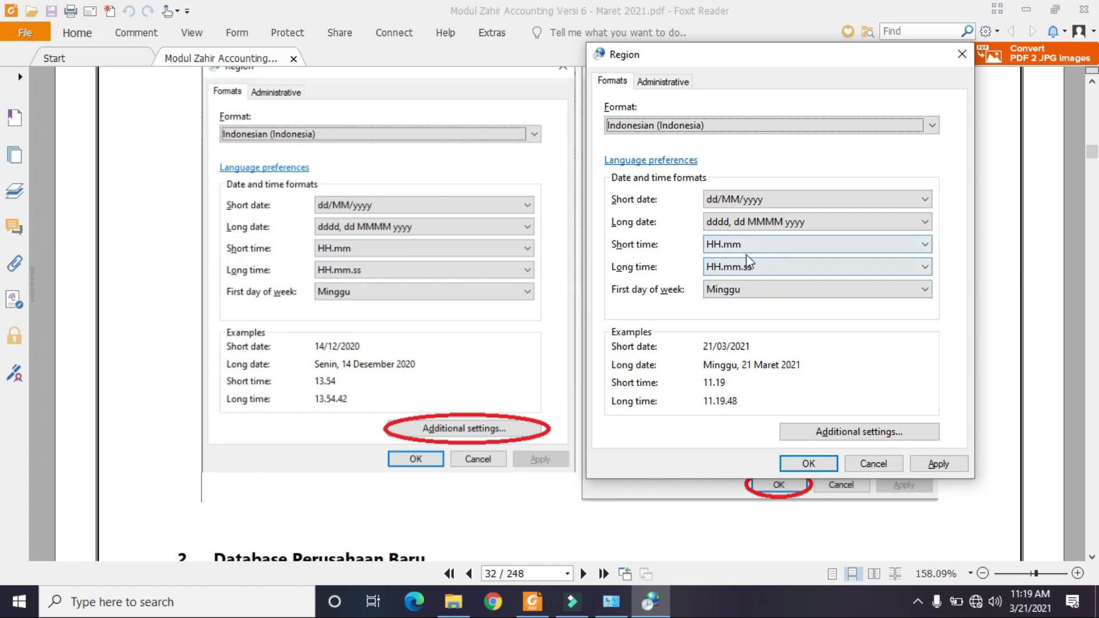
{"action": "left_click", "coordinate": [847, 437]}
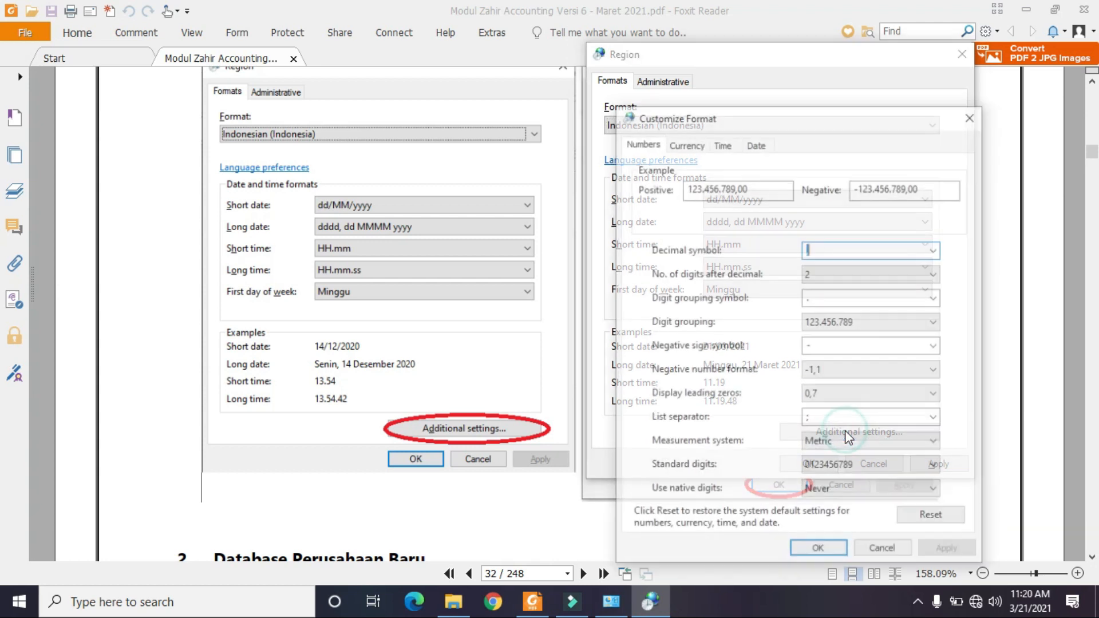
{"action": "left_click", "coordinate": [158, 195]}
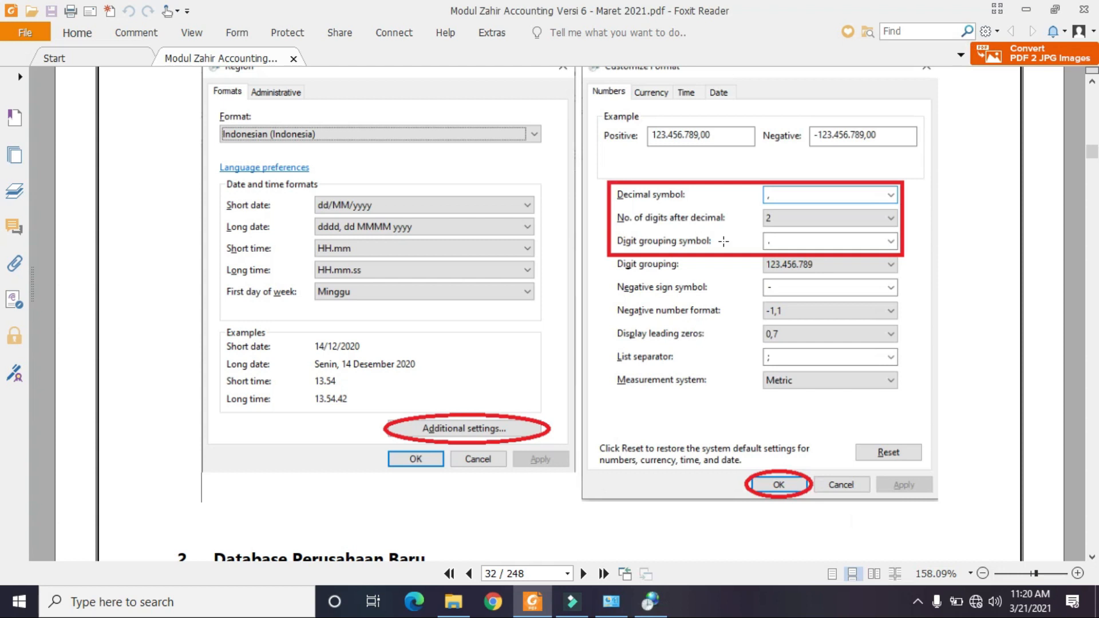
{"action": "left_click", "coordinate": [649, 601]}
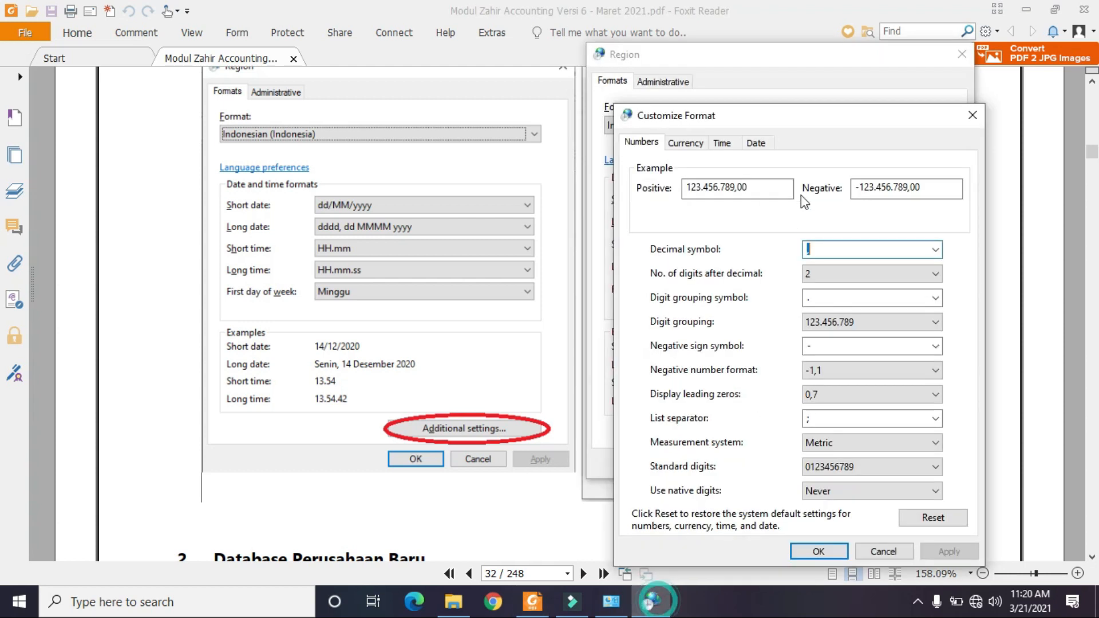
{"action": "left_click_drag", "start_coordinate": [801, 111], "coordinate": [395, 80]}
{"action": "left_click", "coordinate": [723, 53]}
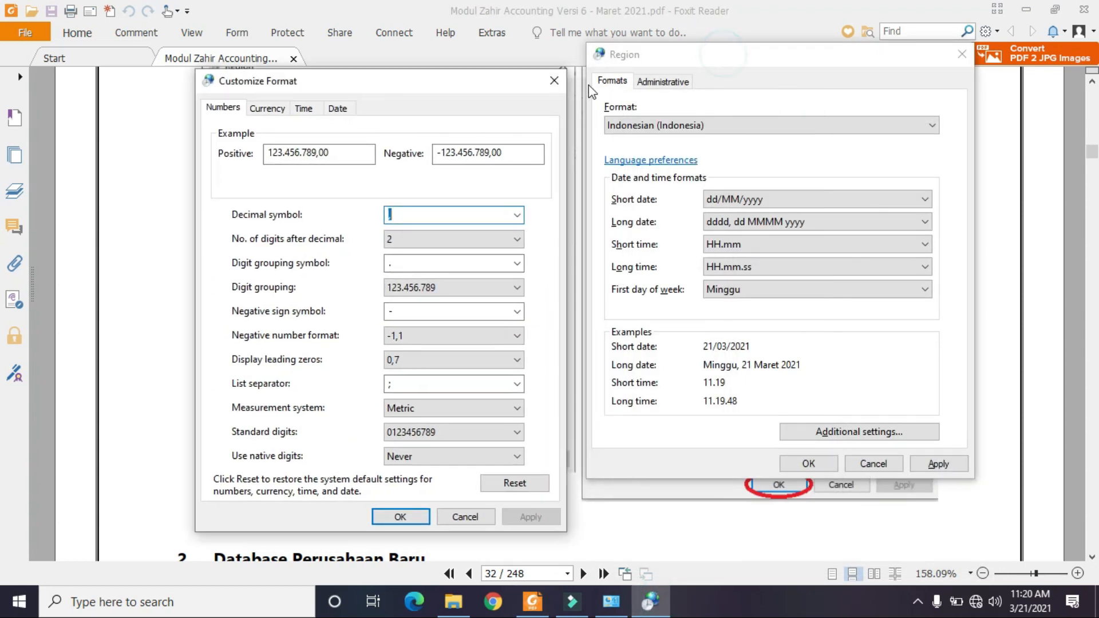
{"action": "left_click", "coordinate": [554, 80]}
Compare the additional number format settings with the manual's picture and accept the Customize Format and Region settings
{"action": "left_click_drag", "start_coordinate": [691, 55], "coordinate": [233, 62]}
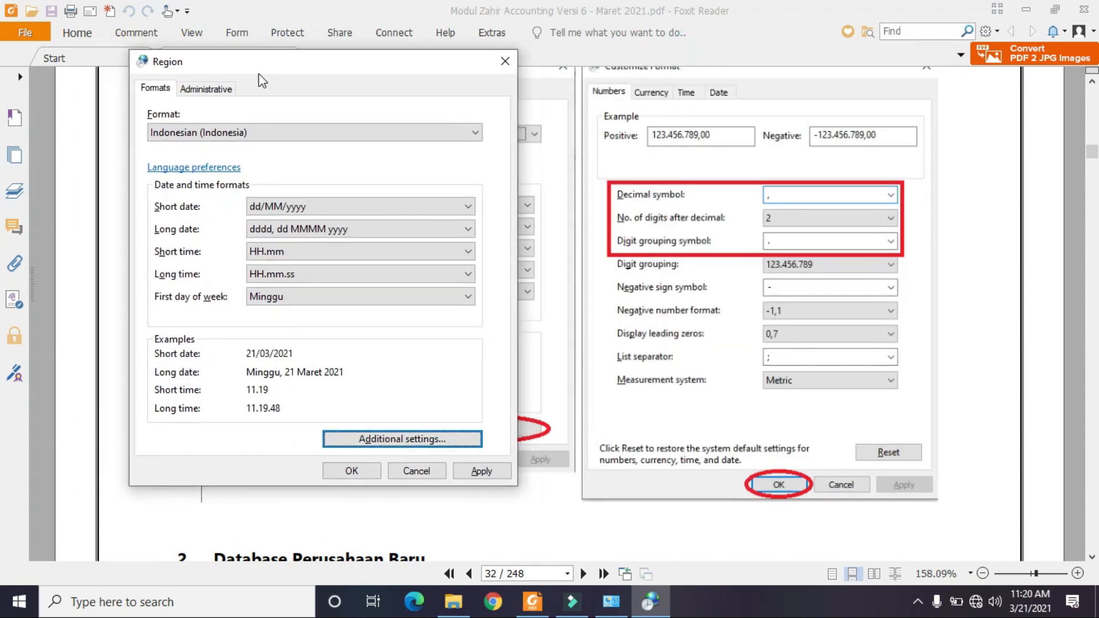
{"action": "left_click", "coordinate": [452, 439]}
{"action": "left_click_drag", "start_coordinate": [373, 128], "coordinate": [350, 69]}
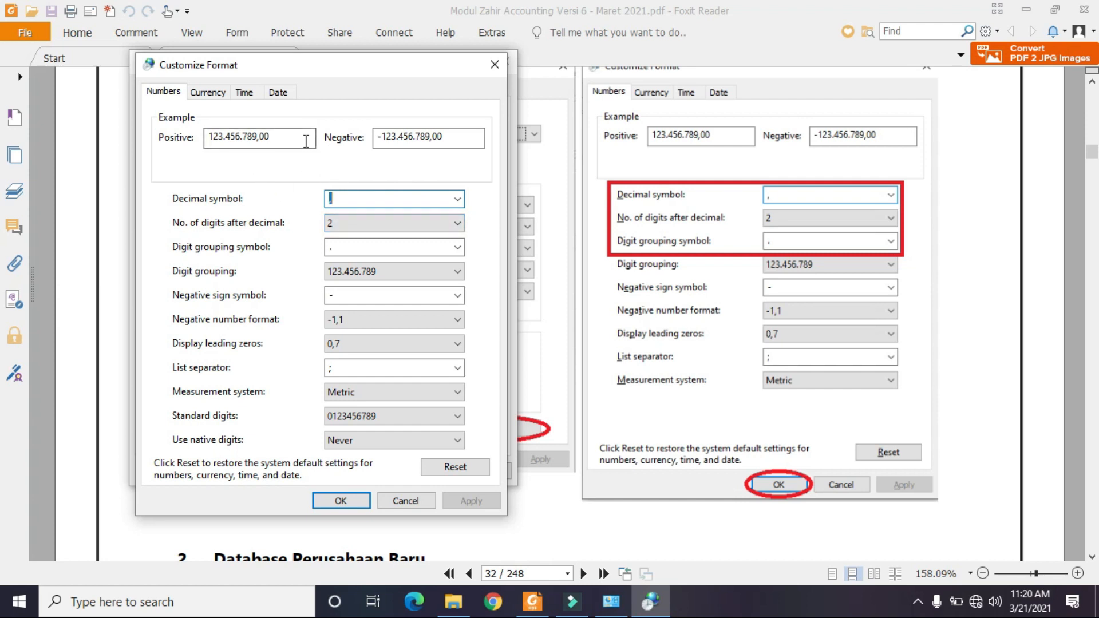
{"action": "left_click", "coordinate": [352, 502]}
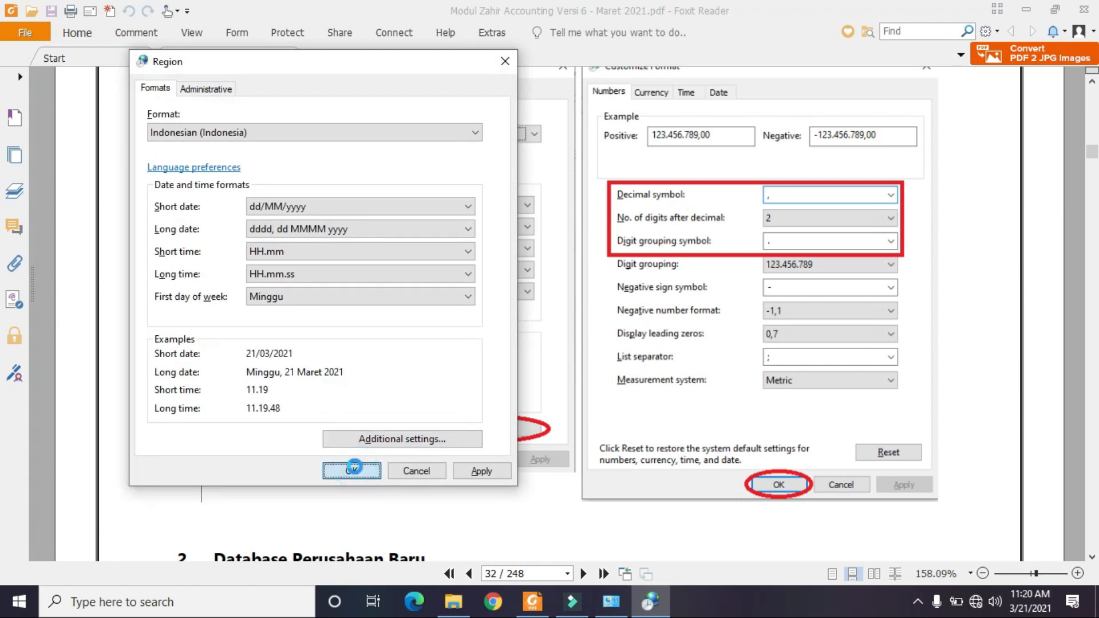
{"action": "left_click", "coordinate": [357, 470]}
Bring up the company data of PT. NJ Elektronik in the manual and launch Zahir Enterprise 6 - Workshop Version
{"action": "scroll", "coordinate": [414, 382], "scroll_direction": "down", "scroll_amount": 7}
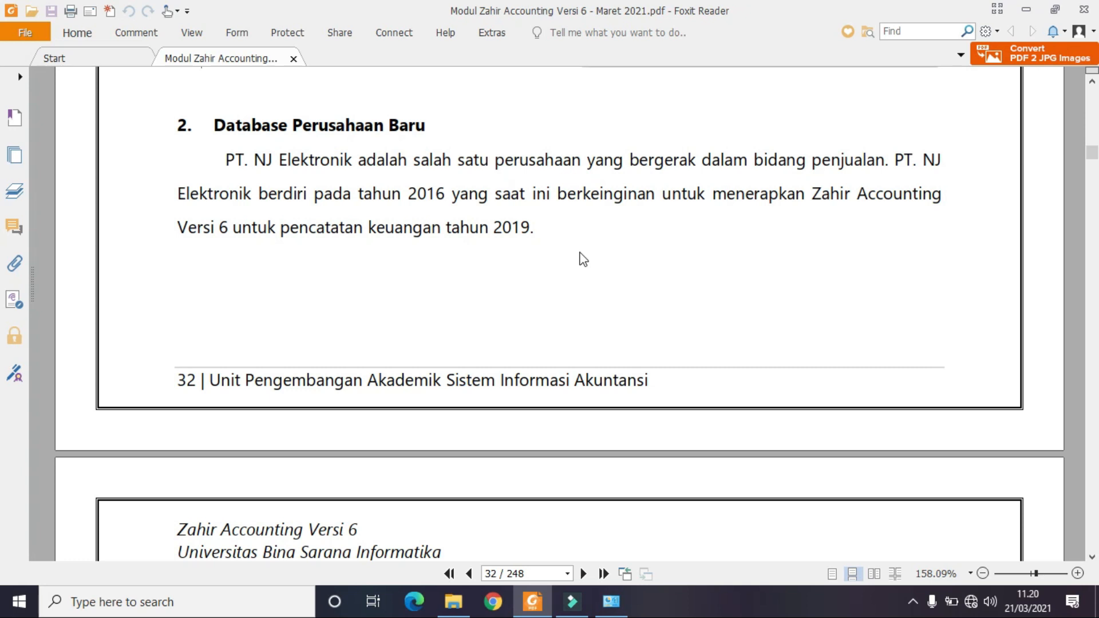
{"action": "scroll", "coordinate": [583, 260], "scroll_direction": "down", "scroll_amount": 1}
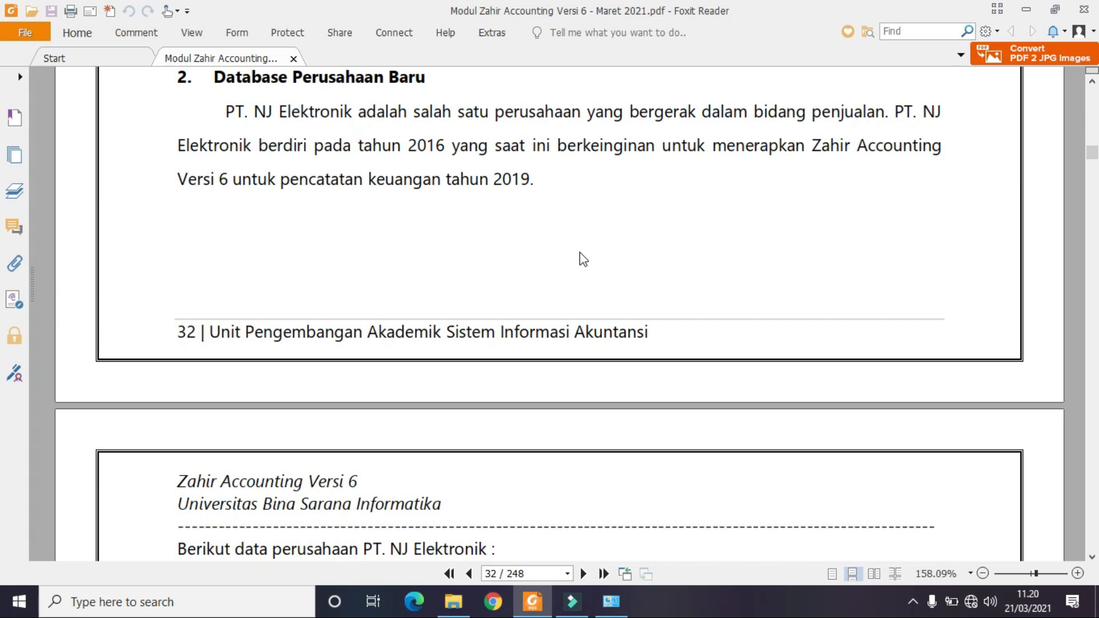
{"action": "scroll", "coordinate": [583, 259], "scroll_direction": "down", "scroll_amount": 8}
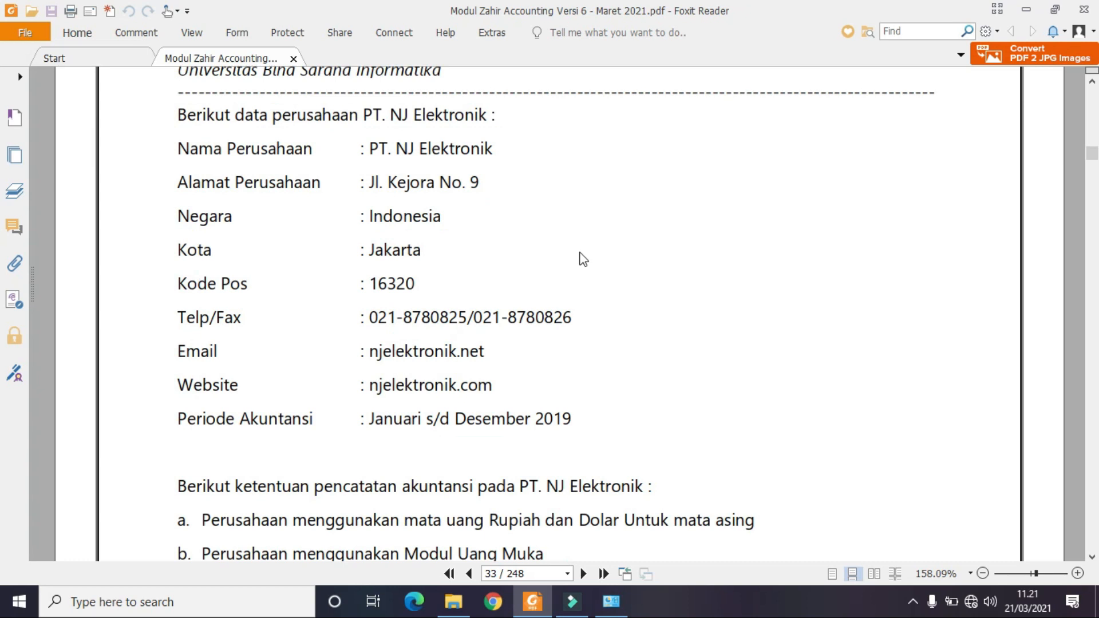
{"action": "key", "text": "super"}
{"action": "type", "text": "zahir"}
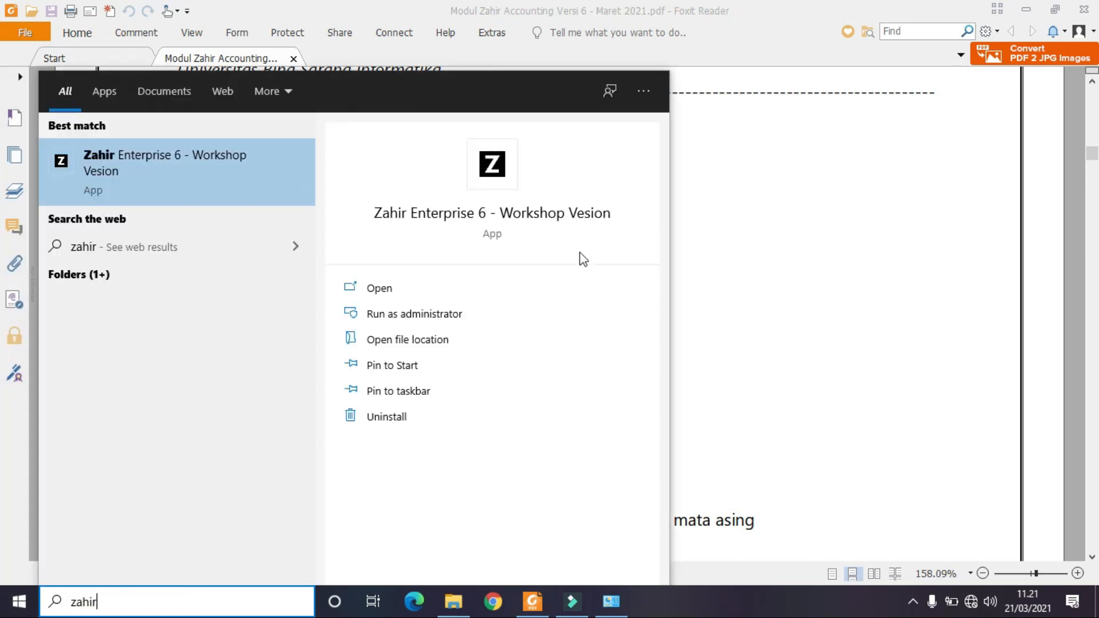
{"action": "key", "text": "Return"}
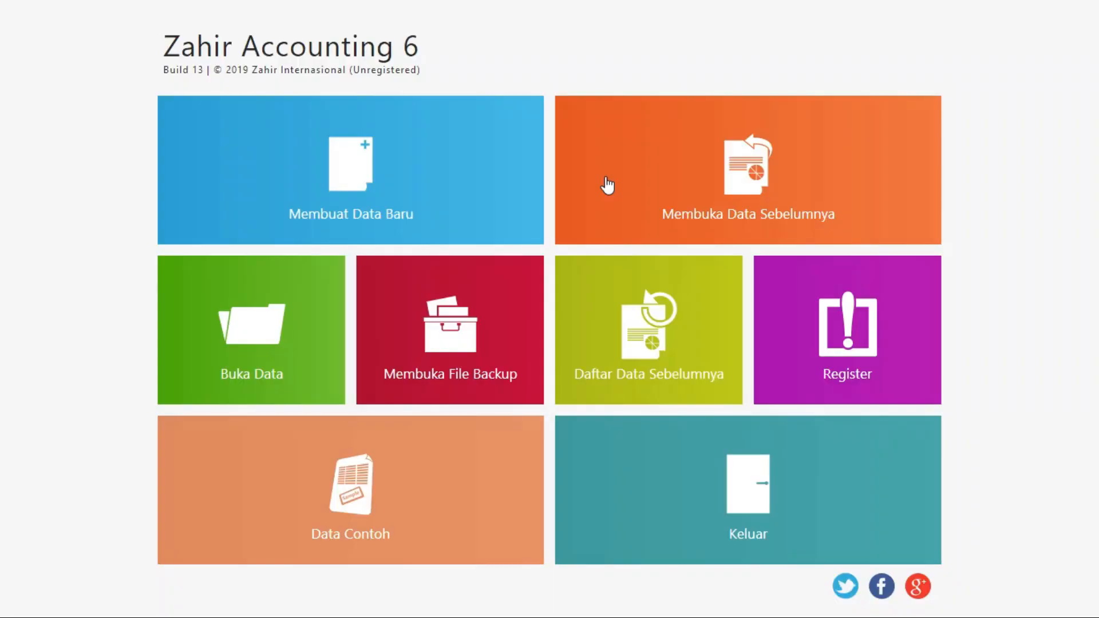
Start a new data file with the company name PT. NJ Elektronik and copy the company address from the manual
{"action": "left_click", "coordinate": [429, 174]}
{"action": "type", "text": "PT. NJ Elektroni"}
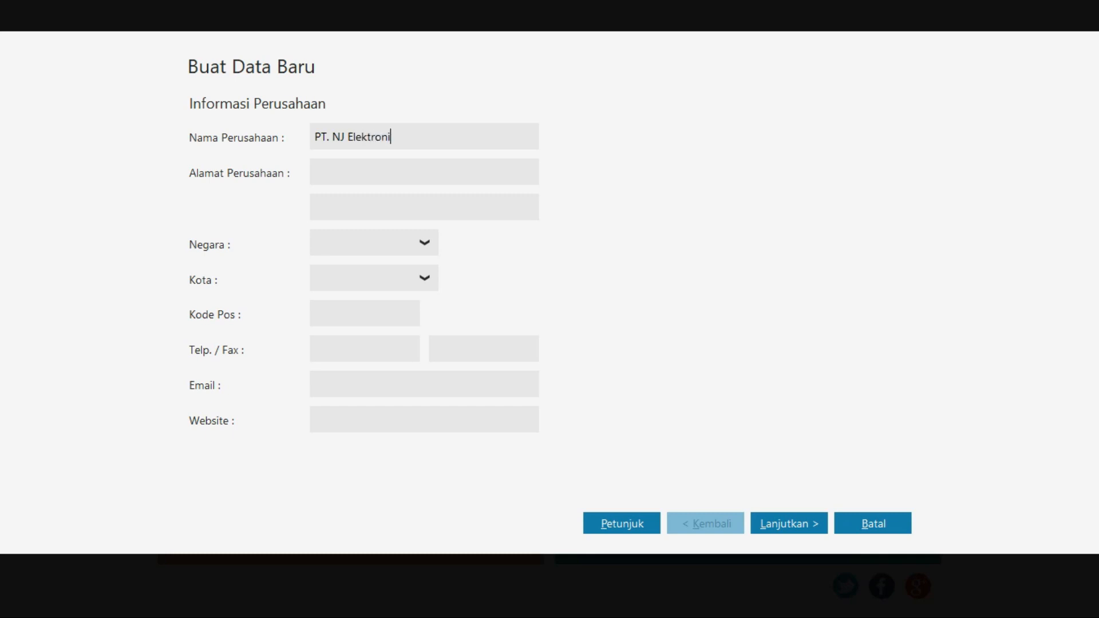
{"action": "type", "text": "k"}
{"action": "key", "text": "alt+Tab"}
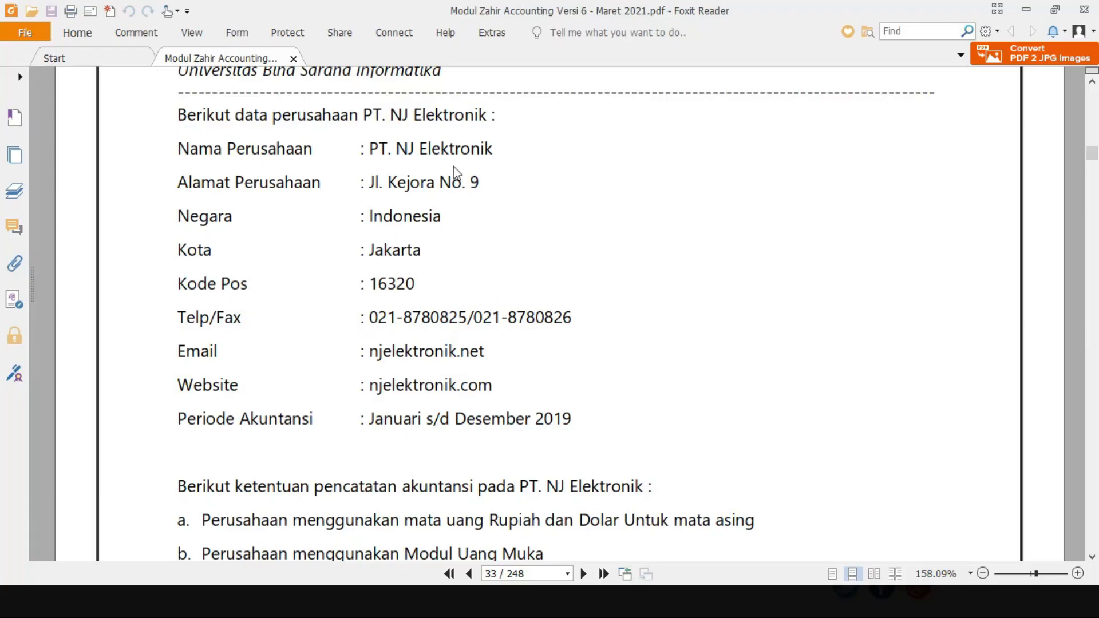
{"action": "left_click_drag", "start_coordinate": [368, 180], "coordinate": [499, 182]}
{"action": "key", "text": "ctrl+c"}
{"action": "key", "text": "alt+Tab"}
{"action": "left_click", "coordinate": [383, 167]}
{"action": "key", "text": "ctrl+v"}
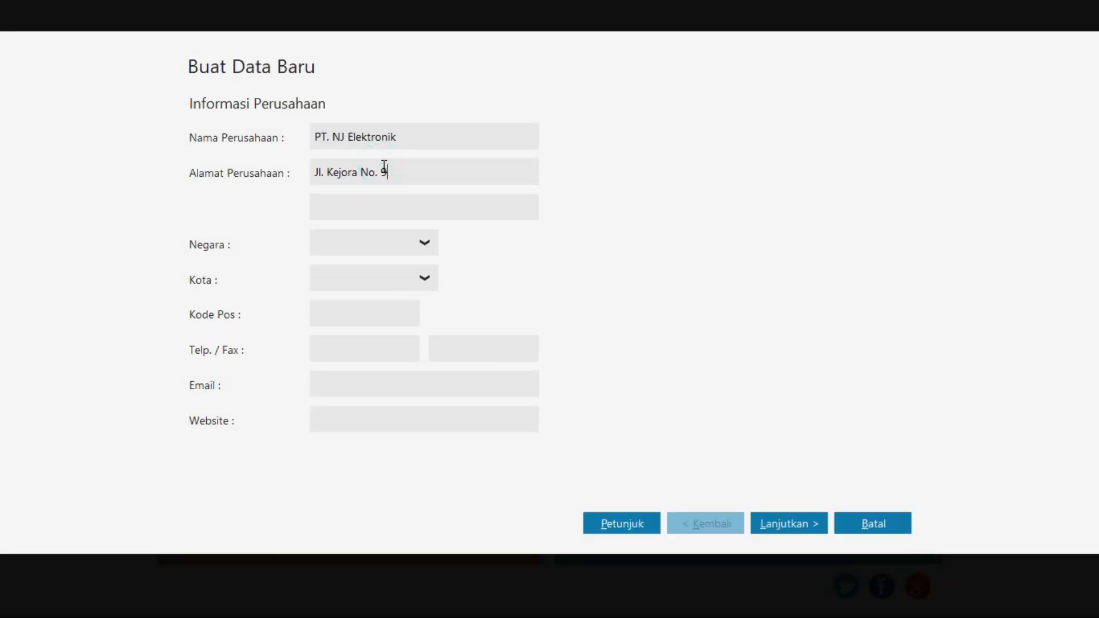
Set the company's country to Indonesia and its city to Jakarta, as given in the manual
{"action": "key", "text": "alt+Tab"}
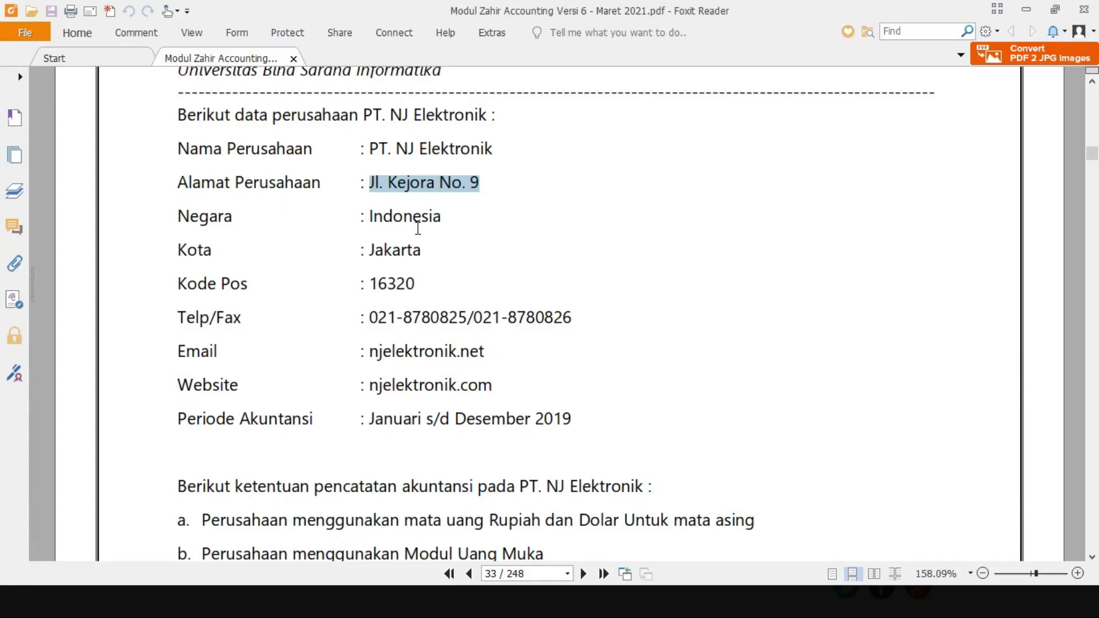
{"action": "key", "text": "alt+Tab"}
{"action": "left_click", "coordinate": [423, 244]}
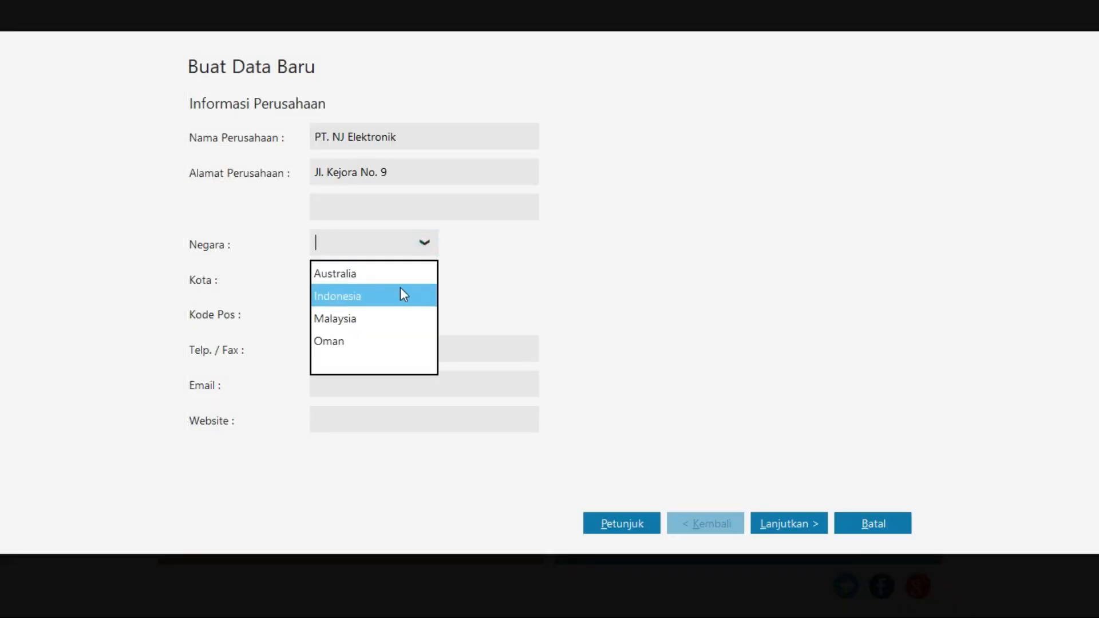
{"action": "left_click", "coordinate": [397, 297]}
{"action": "left_click", "coordinate": [424, 277]}
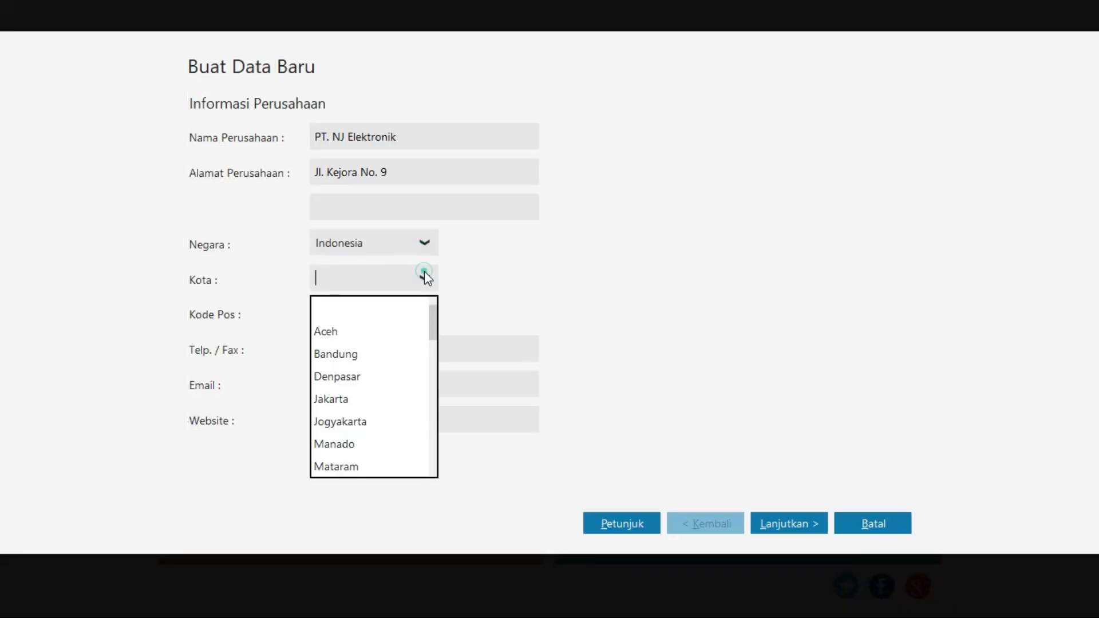
{"action": "left_click", "coordinate": [380, 401]}
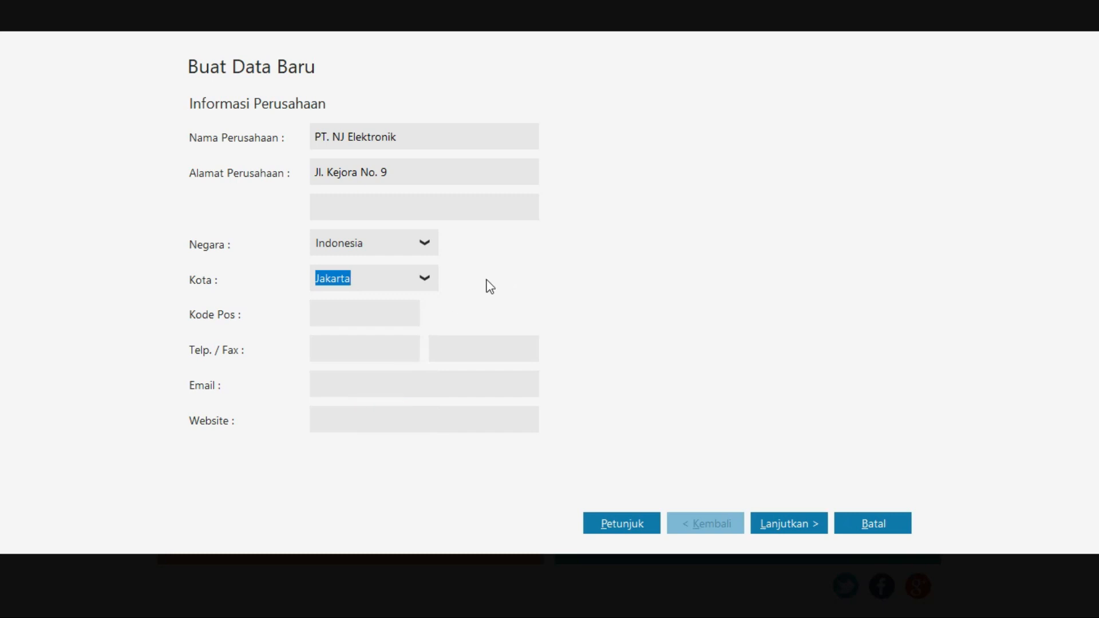
Enter the company's postal code and copy the combined telephone and fax numbers from the manual into the telephone field
{"action": "key", "text": "alt+Tab"}
{"action": "left_click_drag", "start_coordinate": [370, 312], "coordinate": [575, 325]}
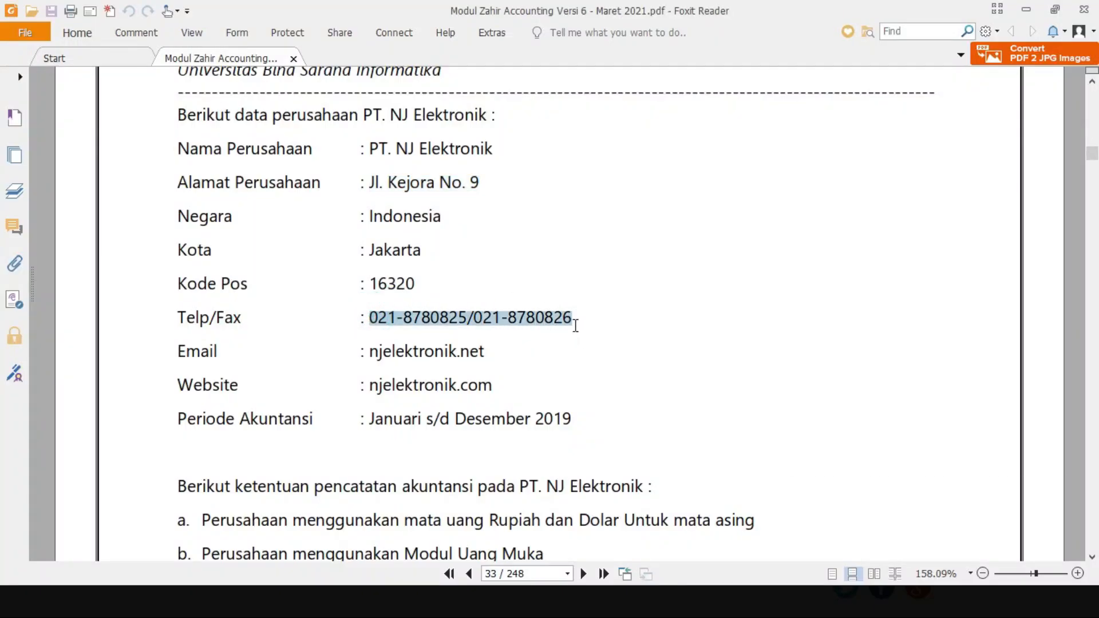
{"action": "key", "text": "alt+Tab"}
{"action": "left_click", "coordinate": [355, 316]}
{"action": "type", "text": "16320"}
{"action": "left_click", "coordinate": [361, 348]}
{"action": "key", "text": "ctrl+v"}
Move the last seven digits of the combined numbers from the telephone field into the fax field
{"action": "left_click", "coordinate": [370, 349]}
{"action": "key", "text": "shift+Right"}
{"action": "key", "text": "shift+Right"}
{"action": "key", "text": "shift+Right"}
{"action": "key", "text": "shift+Right"}
{"action": "key", "text": "shift+Right"}
{"action": "key", "text": "shift+Right"}
{"action": "key", "text": "shift+Right"}
{"action": "key", "text": "ctrl+x"}
{"action": "key", "text": "Tab"}
{"action": "key", "text": "ctrl+v"}
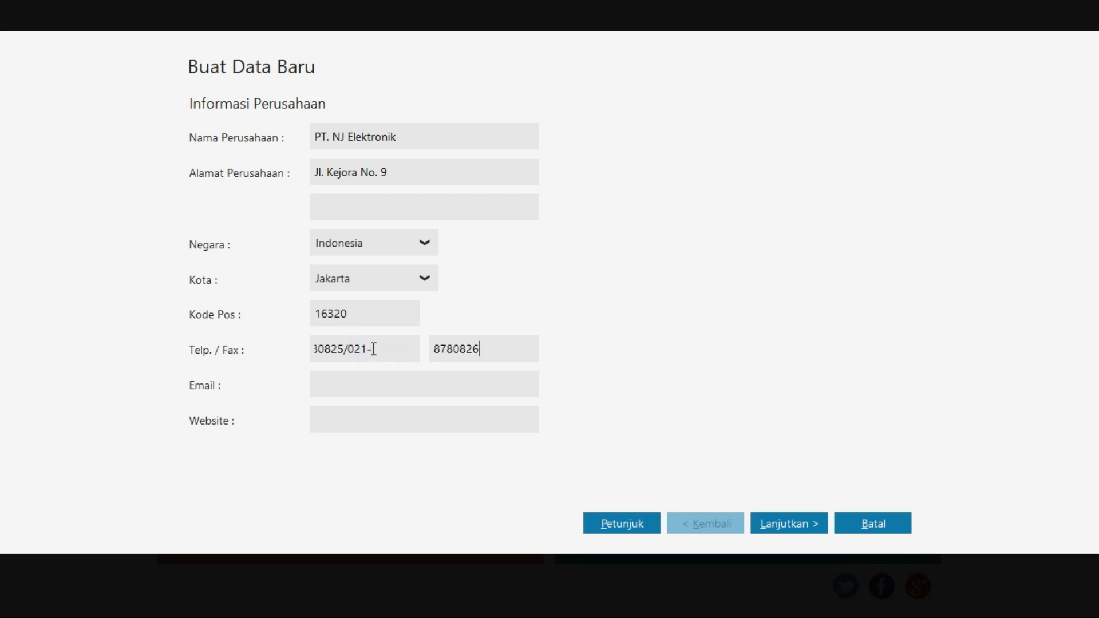
Remove the leftover separator and area code from the telephone field and add the area code in front of the fax number
{"action": "double_click", "coordinate": [373, 348]}
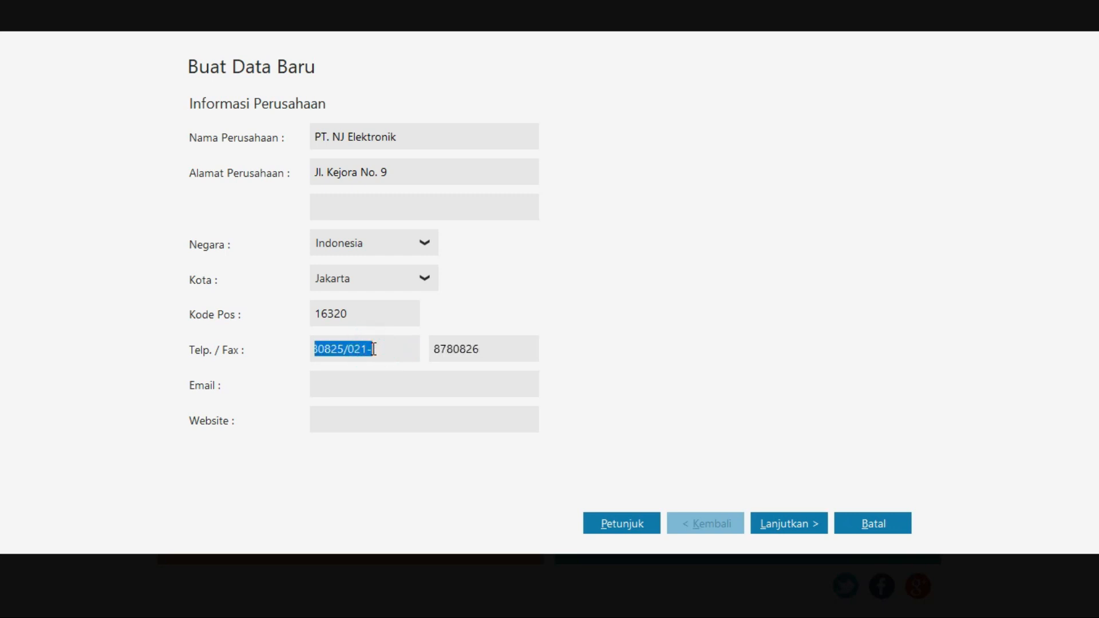
{"action": "left_click", "coordinate": [373, 348]}
{"action": "key", "text": "shift+Left"}
{"action": "key", "text": "shift+Left"}
{"action": "key", "text": "shift+Left"}
{"action": "key", "text": "shift+Left"}
{"action": "key", "text": "BackSpace"}
{"action": "key", "text": "BackSpace"}
{"action": "key", "text": "Home"}
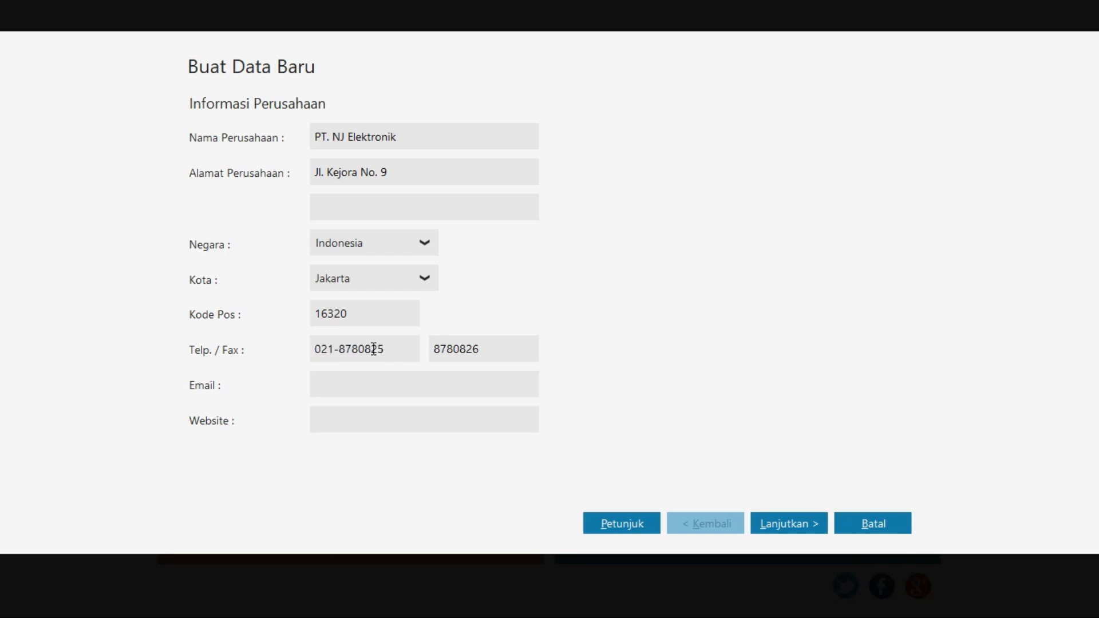
{"action": "double_click", "coordinate": [438, 353]}
{"action": "key", "text": "Home"}
{"action": "key", "text": "ctrl+v"}
Copy the company's e-mail entry from the manual into the Email field
{"action": "key", "text": "alt+Tab"}
{"action": "scroll", "coordinate": [438, 349], "scroll_direction": "down", "scroll_amount": 1}
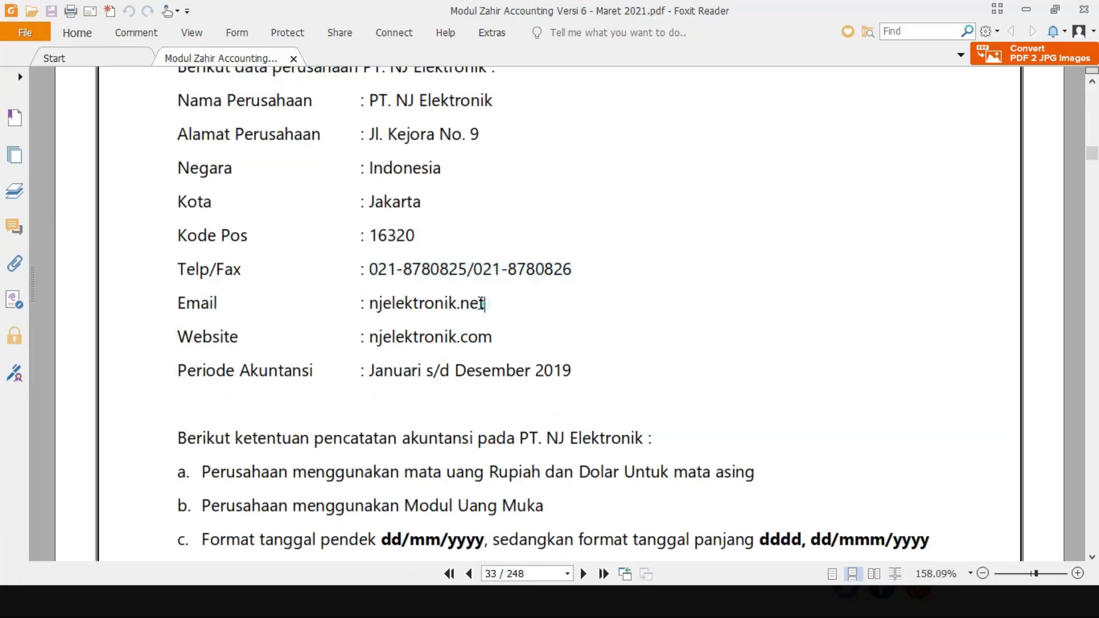
{"action": "left_click_drag", "start_coordinate": [483, 303], "coordinate": [372, 304]}
{"action": "key", "text": "alt+Tab"}
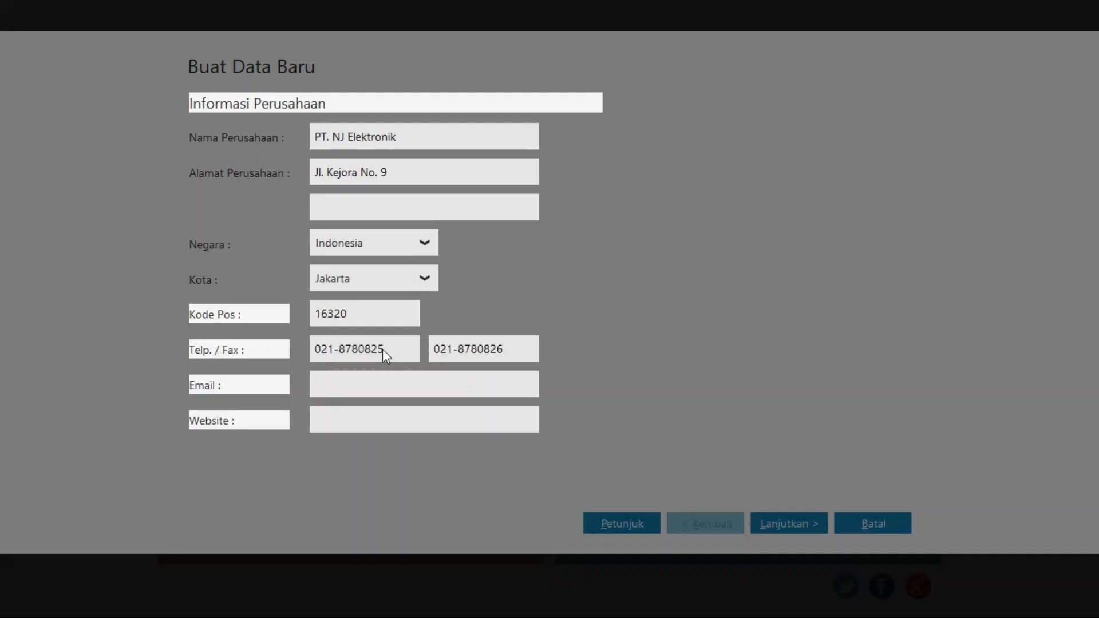
{"action": "left_click", "coordinate": [367, 385]}
{"action": "key", "text": "ctrl+v"}
Copy the website njelektronik.com from the manual into the Website field and continue to the accounting period page
{"action": "key", "text": "alt+Tab"}
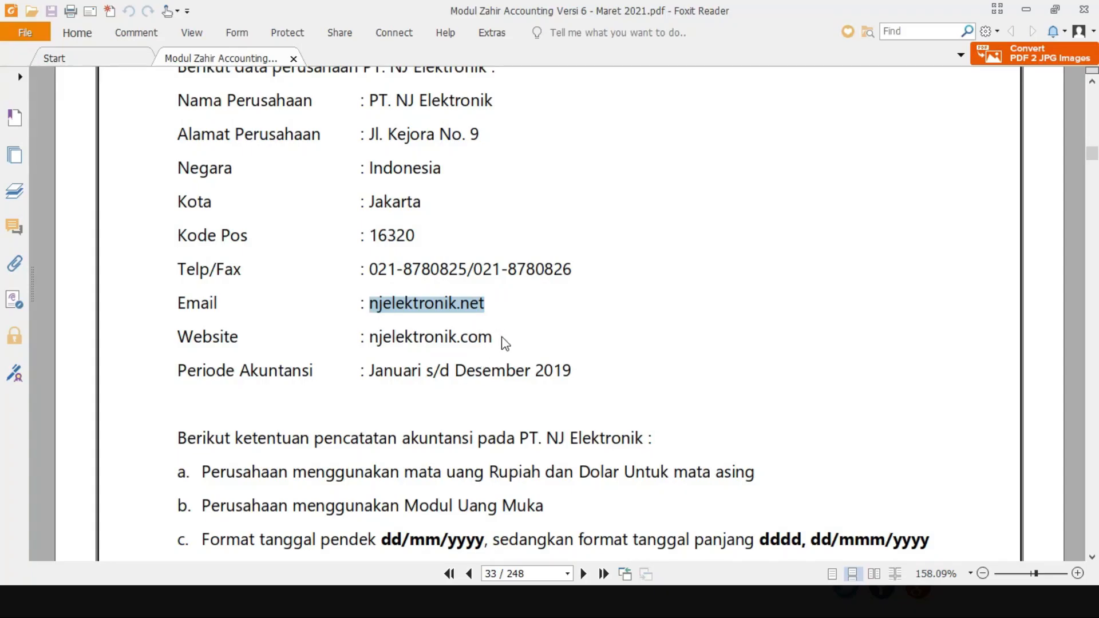
{"action": "left_click_drag", "start_coordinate": [494, 338], "coordinate": [372, 337]}
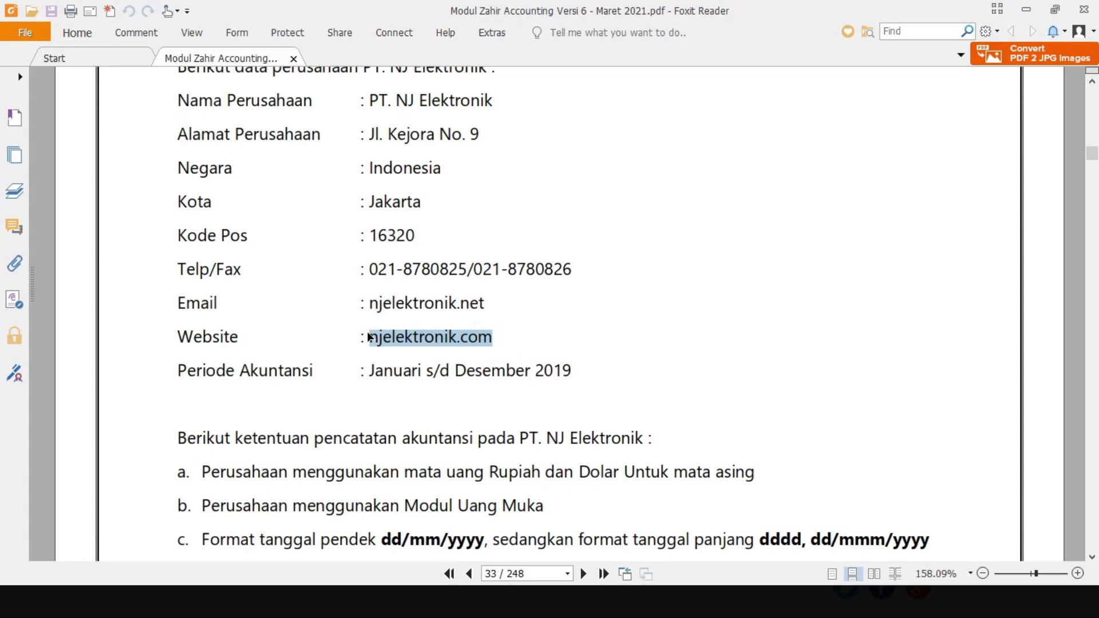
{"action": "key", "text": "alt+Tab"}
{"action": "left_click", "coordinate": [379, 418]}
{"action": "key", "text": "ctrl+v"}
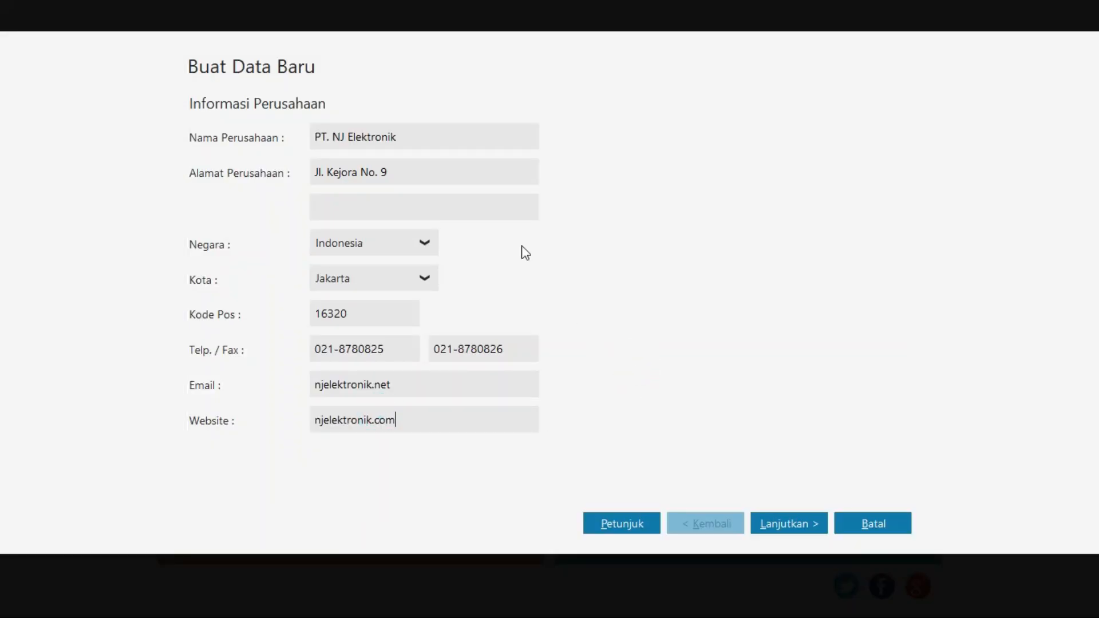
{"action": "left_click", "coordinate": [785, 523]}
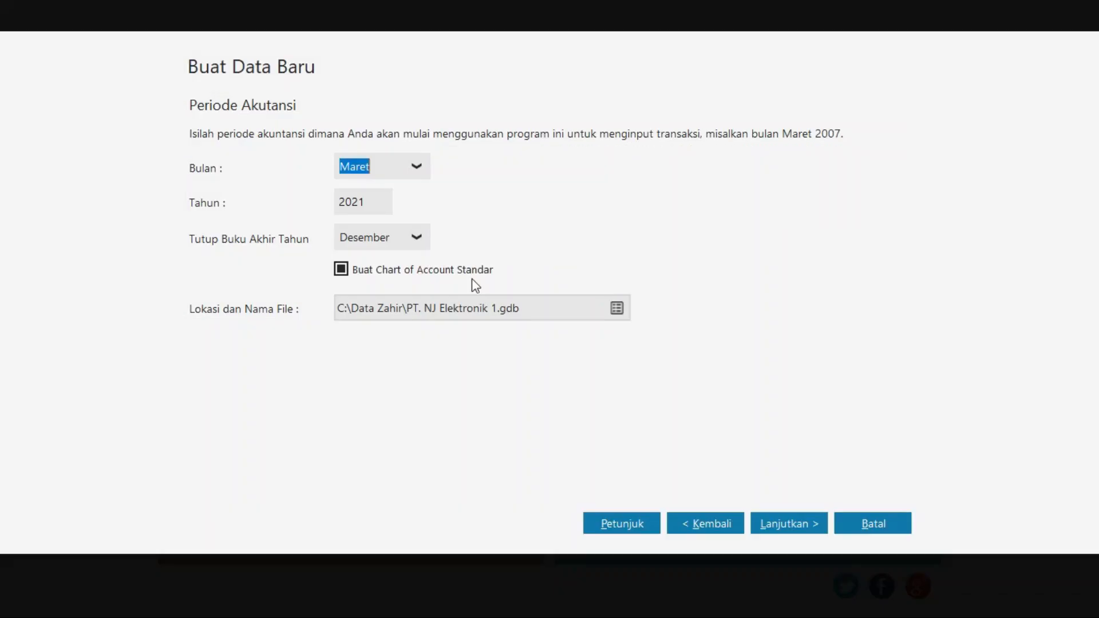
Set the starting month of the accounting period to Januari and the year to 2019
{"action": "left_click", "coordinate": [416, 165]}
{"action": "scroll", "coordinate": [393, 228], "scroll_direction": "up", "scroll_amount": 1}
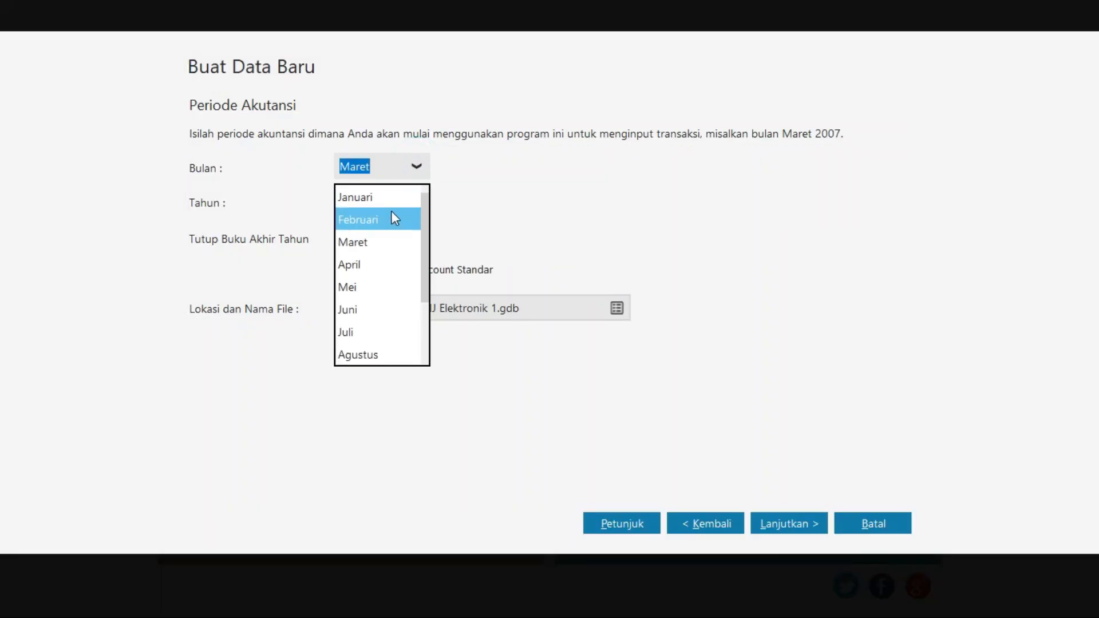
{"action": "left_click", "coordinate": [389, 200]}
{"action": "left_click", "coordinate": [386, 207]}
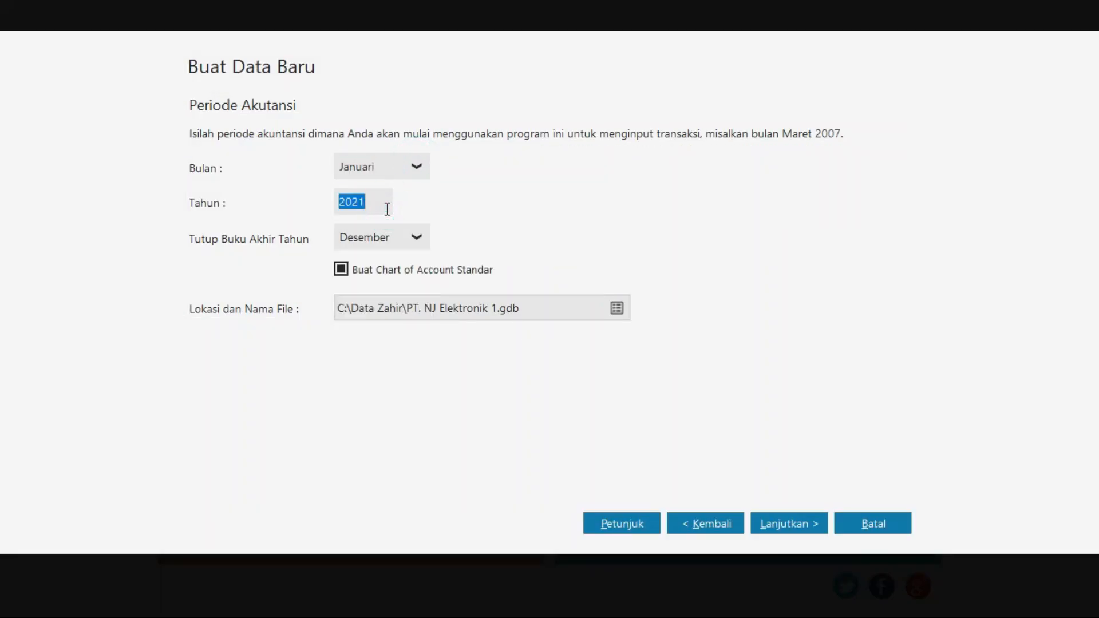
{"action": "type", "text": "2019"}
{"action": "left_click", "coordinate": [493, 221]}
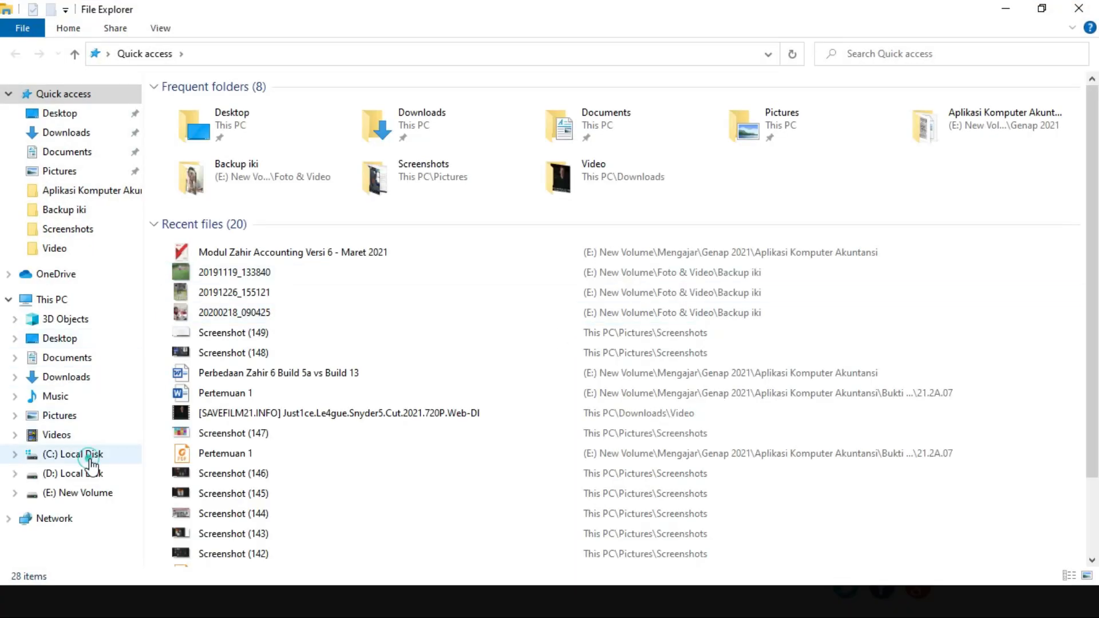
Look through the Data Zahir folder on drive C in File Explorer, then return to the accounting period page
{"action": "left_click", "coordinate": [94, 452]}
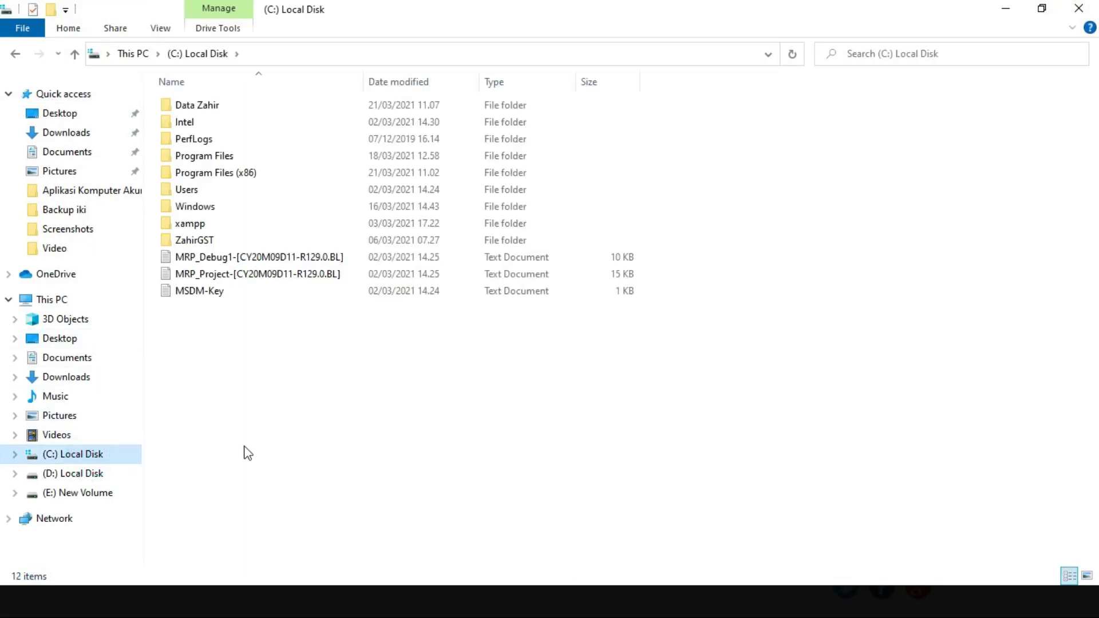
{"action": "double_click", "coordinate": [221, 105]}
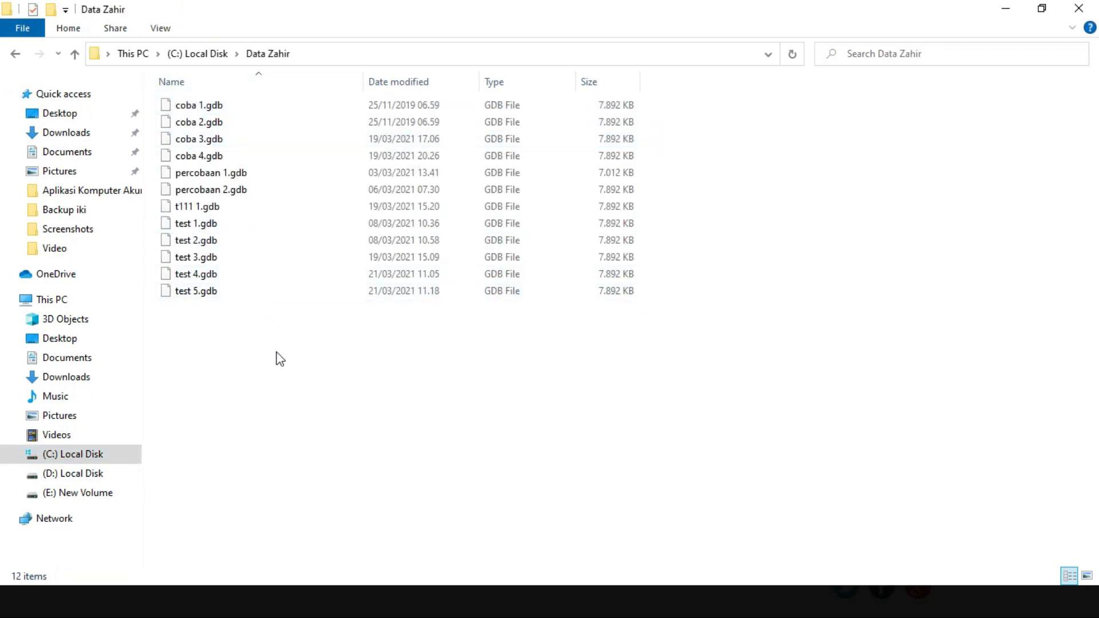
{"action": "left_click", "coordinate": [1002, 9]}
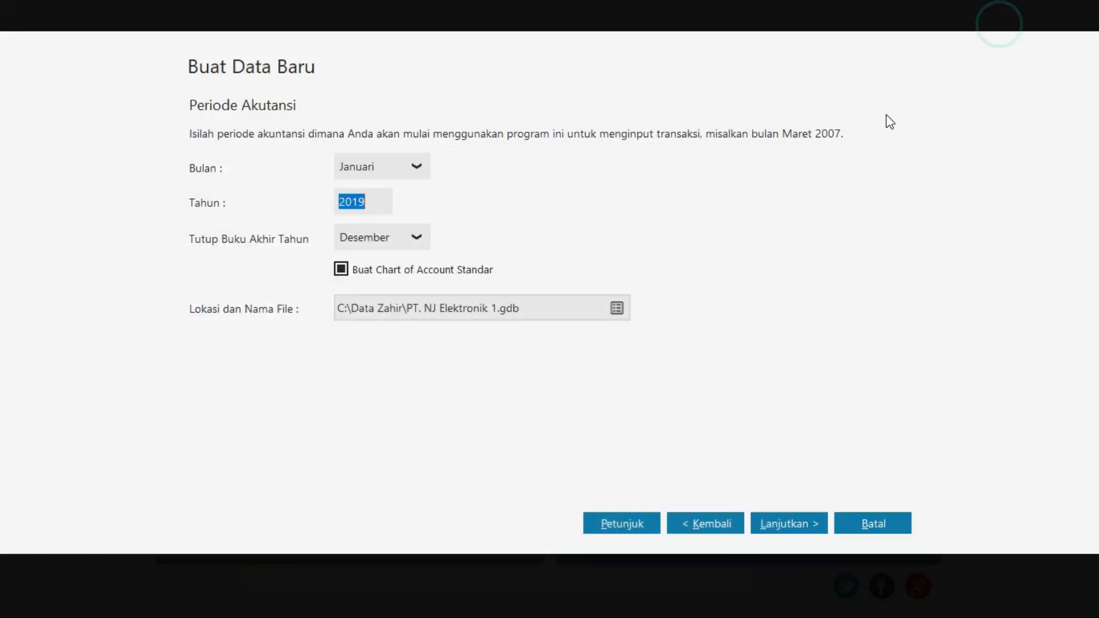
Accept the accounting period, keep department 0 Head Quarter with account format 4-2-3, and process the new company database
{"action": "left_click", "coordinate": [802, 524]}
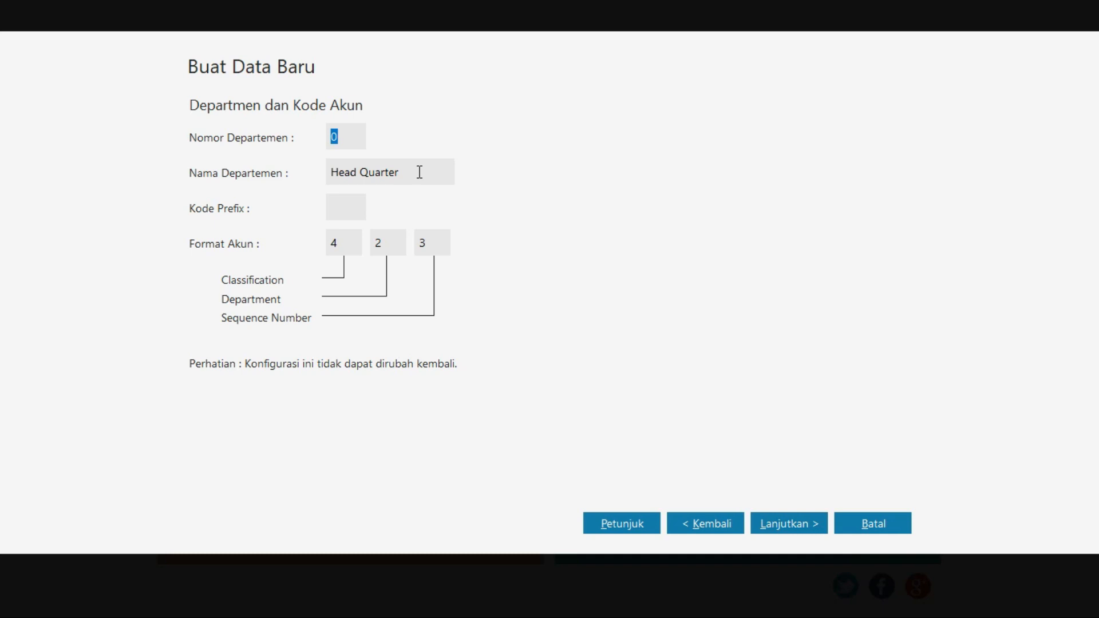
{"action": "left_click", "coordinate": [804, 525]}
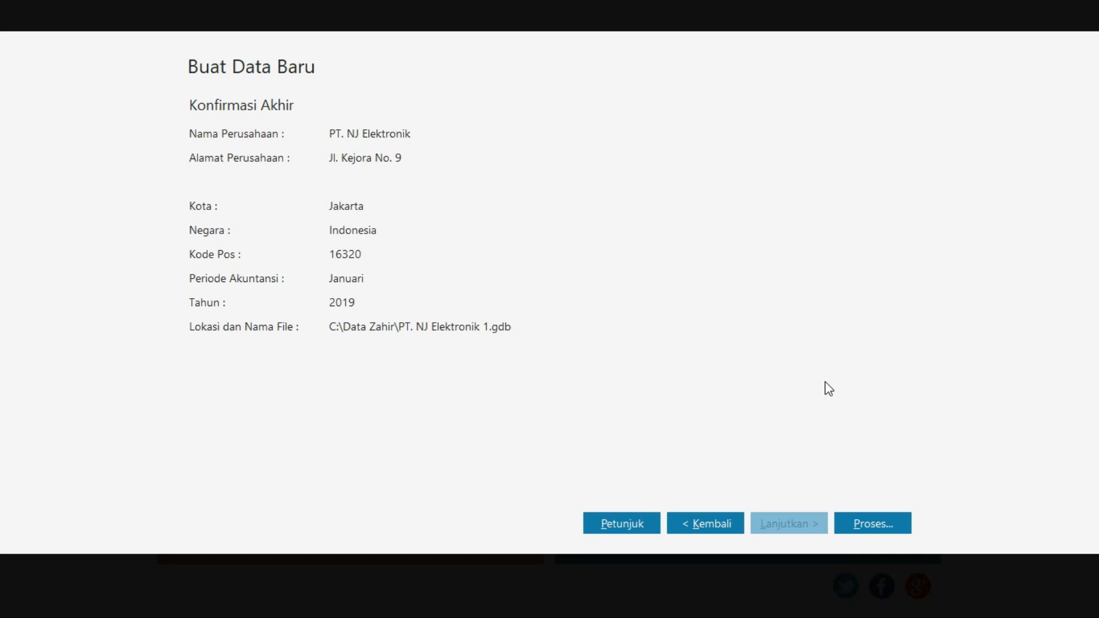
{"action": "left_click", "coordinate": [891, 530]}
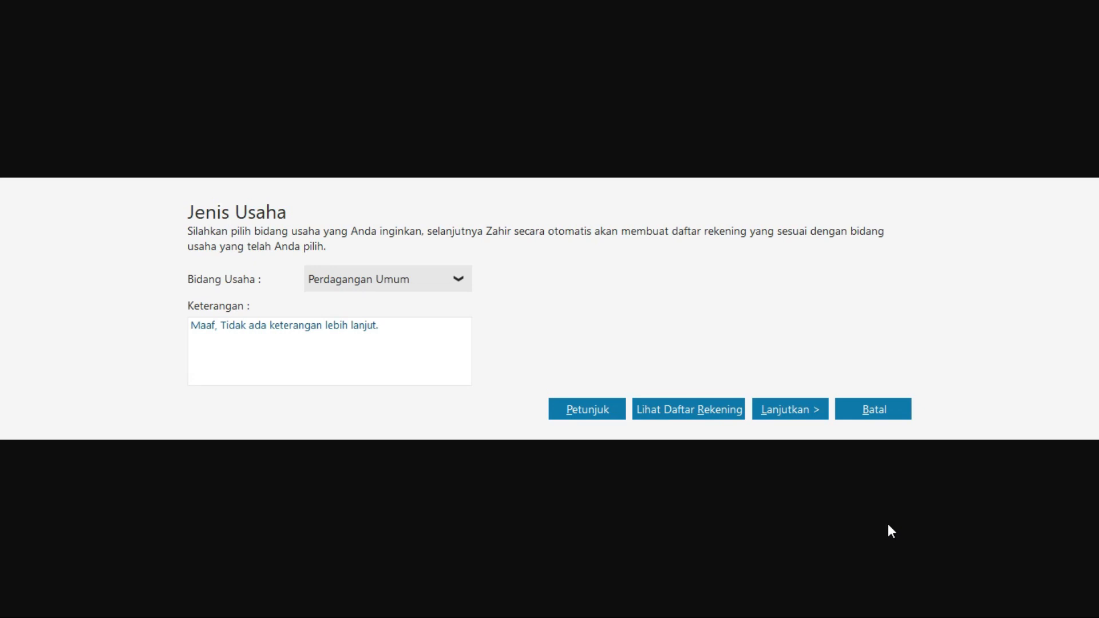
Check the database creation instructions in the PDF manual, keep Perdagangan Umum as the business type and confirm it
{"action": "key", "text": "alt+Tab"}
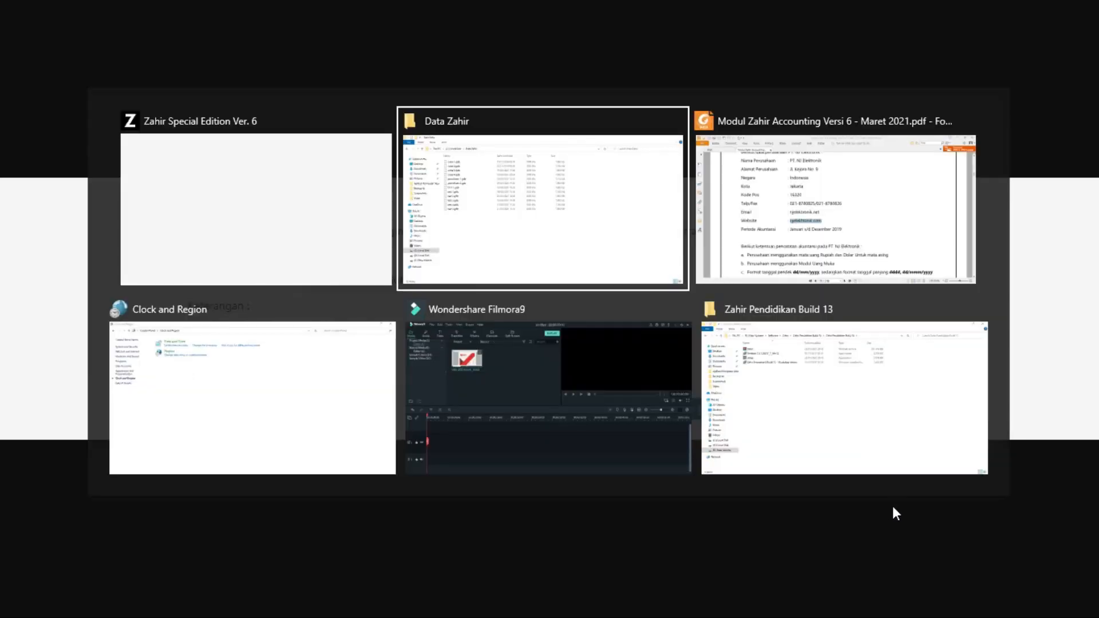
{"action": "scroll", "coordinate": [817, 406], "scroll_direction": "down", "scroll_amount": 7}
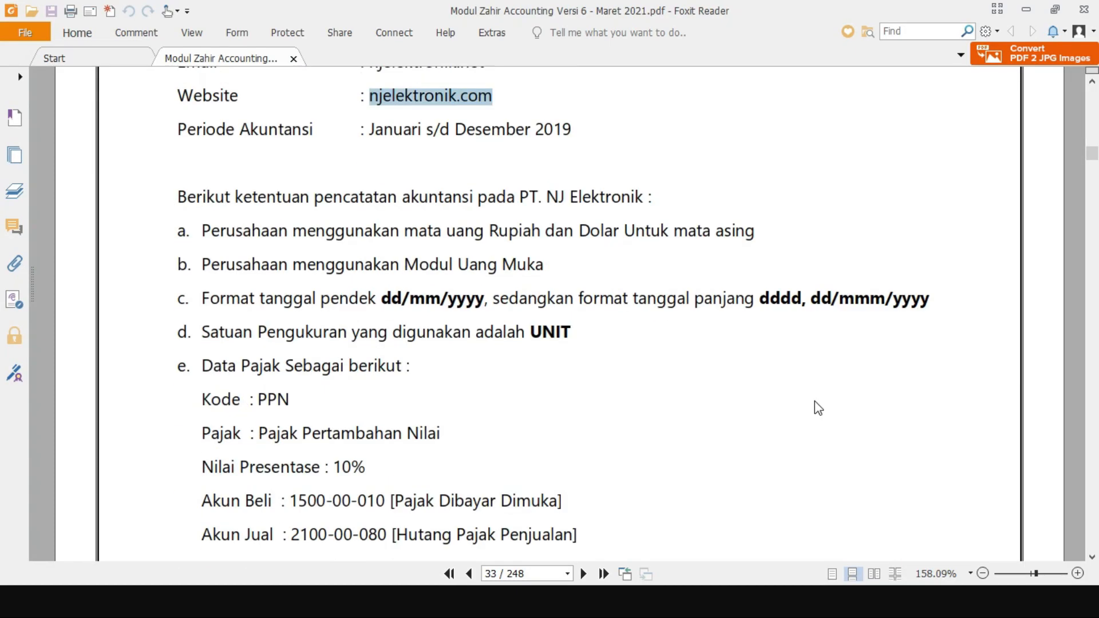
{"action": "scroll", "coordinate": [817, 406], "scroll_direction": "up", "scroll_amount": 5}
{"action": "scroll", "coordinate": [818, 407], "scroll_direction": "up", "scroll_amount": 3}
{"action": "scroll", "coordinate": [818, 408], "scroll_direction": "down", "scroll_amount": 15}
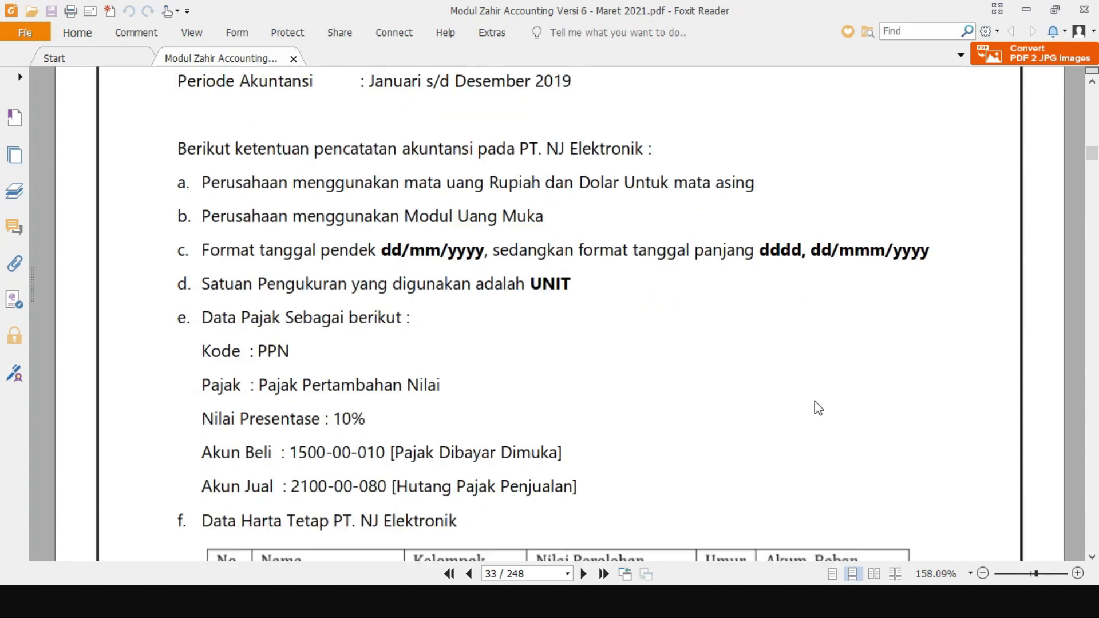
{"action": "scroll", "coordinate": [818, 407], "scroll_direction": "down", "scroll_amount": 15}
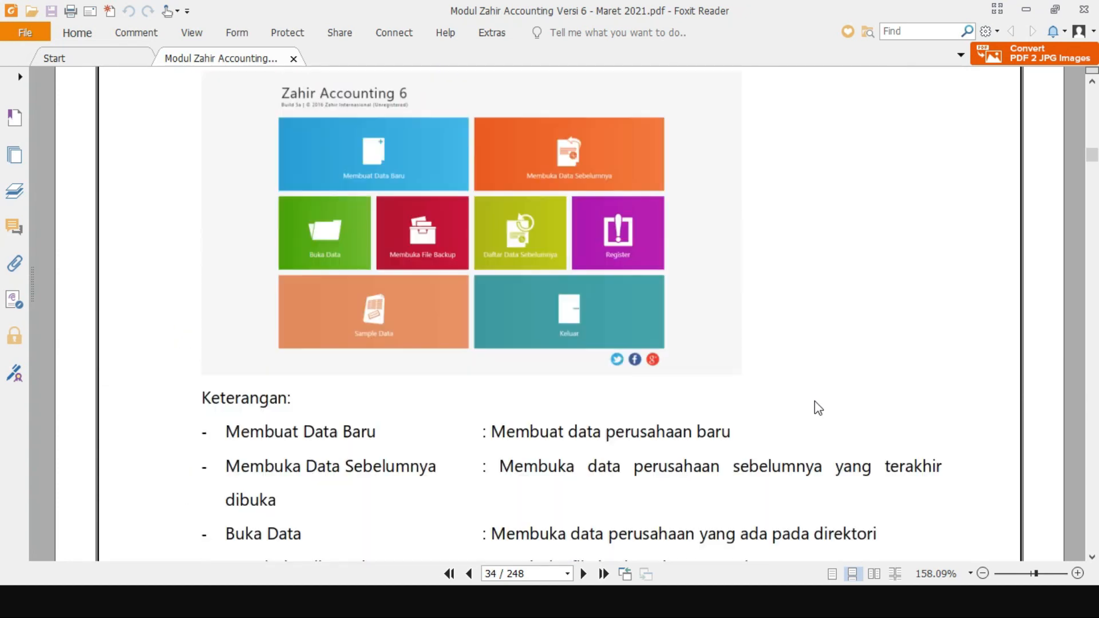
{"action": "scroll", "coordinate": [818, 407], "scroll_direction": "down", "scroll_amount": 15}
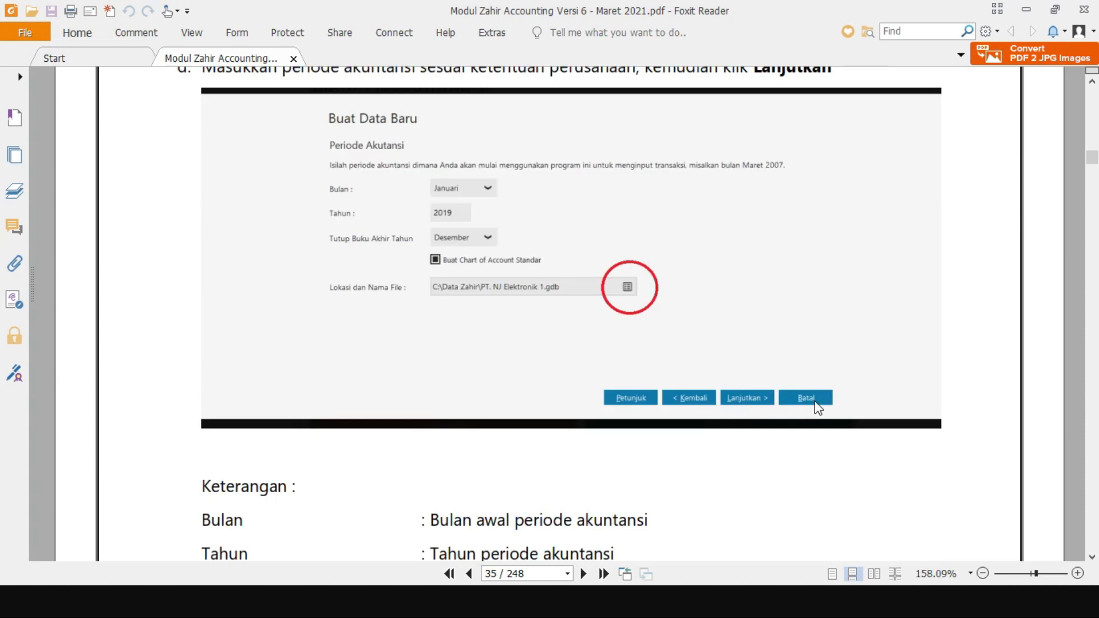
{"action": "scroll", "coordinate": [818, 408], "scroll_direction": "down", "scroll_amount": 12}
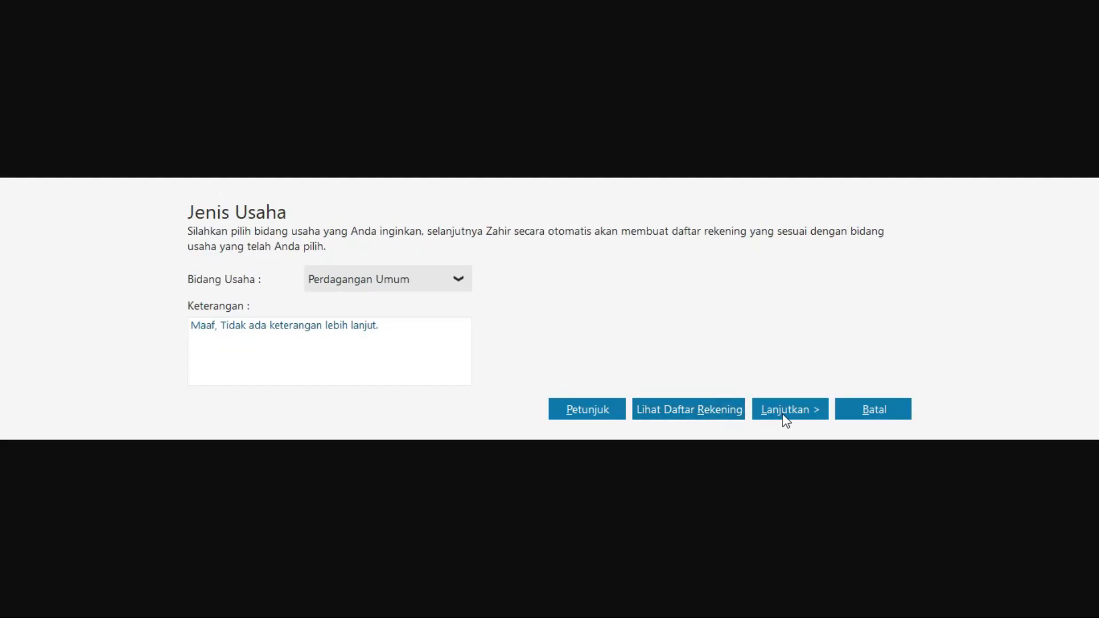
{"action": "left_click", "coordinate": [784, 410]}
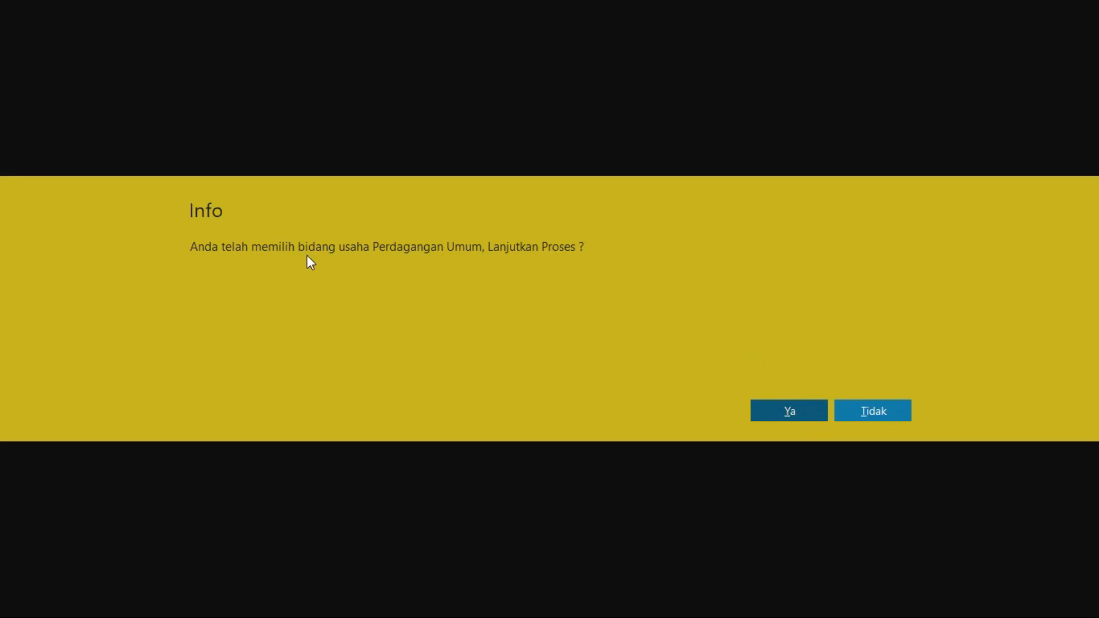
{"action": "left_click", "coordinate": [815, 415]}
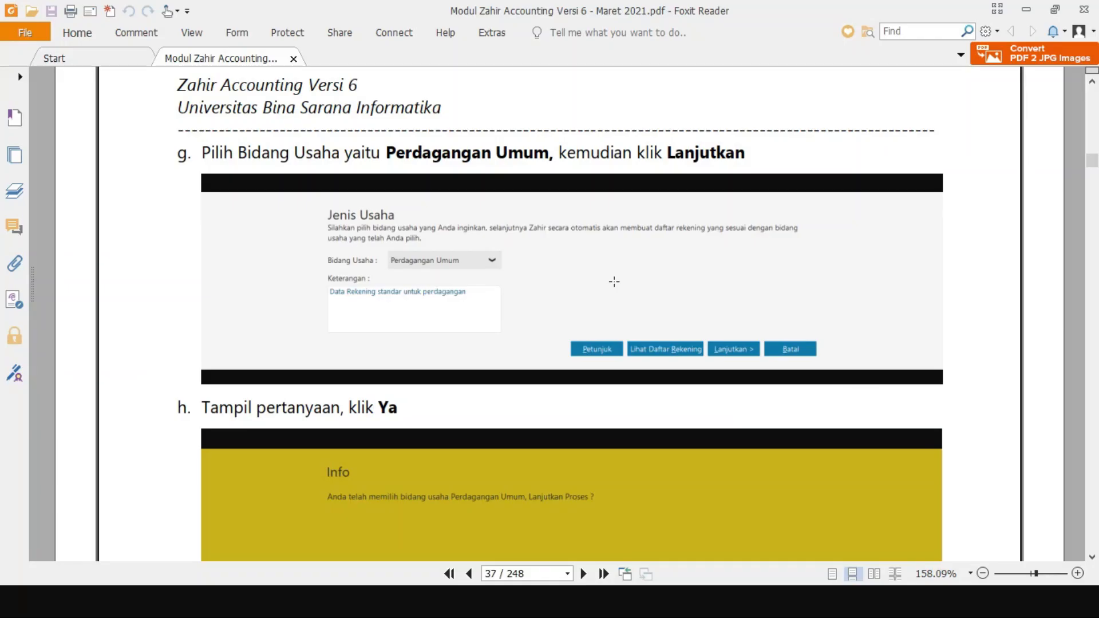
Follow the manual to the local currency instructions and accept IDR, Rupiah, Rp as the functional currency
{"action": "scroll", "coordinate": [614, 282], "scroll_direction": "down", "scroll_amount": 10}
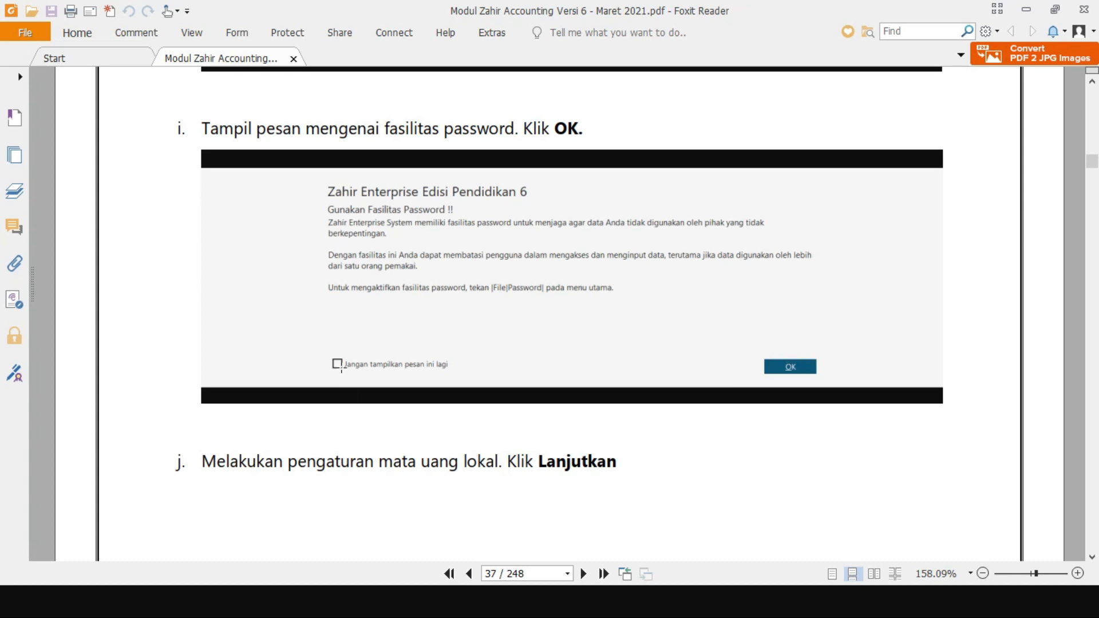
{"action": "scroll", "coordinate": [704, 355], "scroll_direction": "down", "scroll_amount": 10}
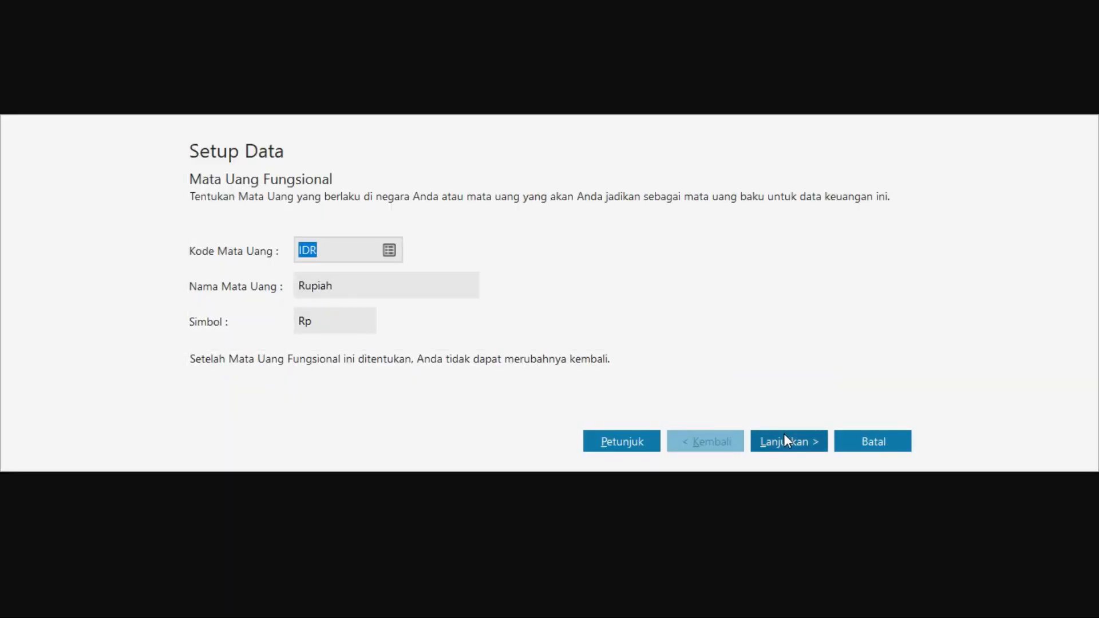
{"action": "left_click", "coordinate": [784, 435]}
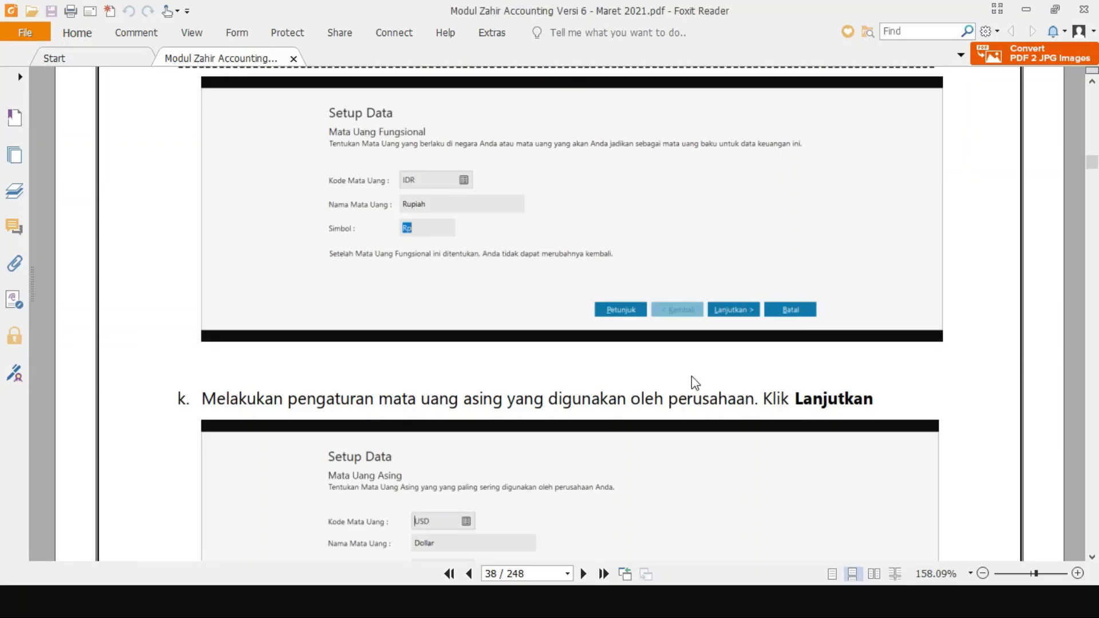
Check the foreign currency against the manual, accept USD Dollar at an exchange rate of 10.000,000 IDR and finish the currency setup
{"action": "scroll", "coordinate": [691, 381], "scroll_direction": "down", "scroll_amount": 5}
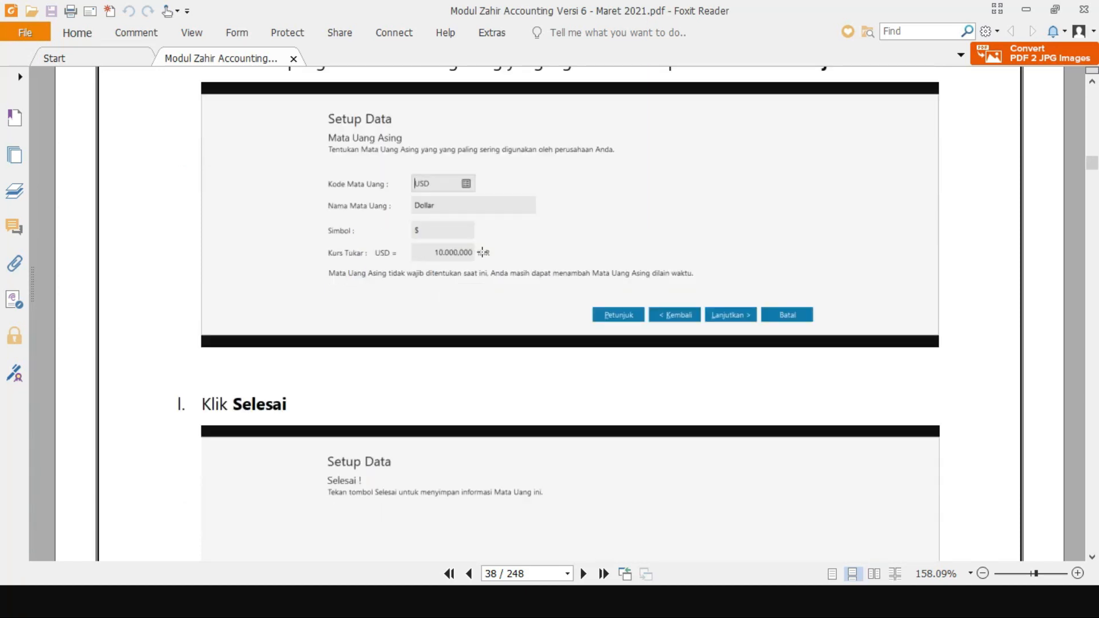
{"action": "key", "text": "alt+Tab"}
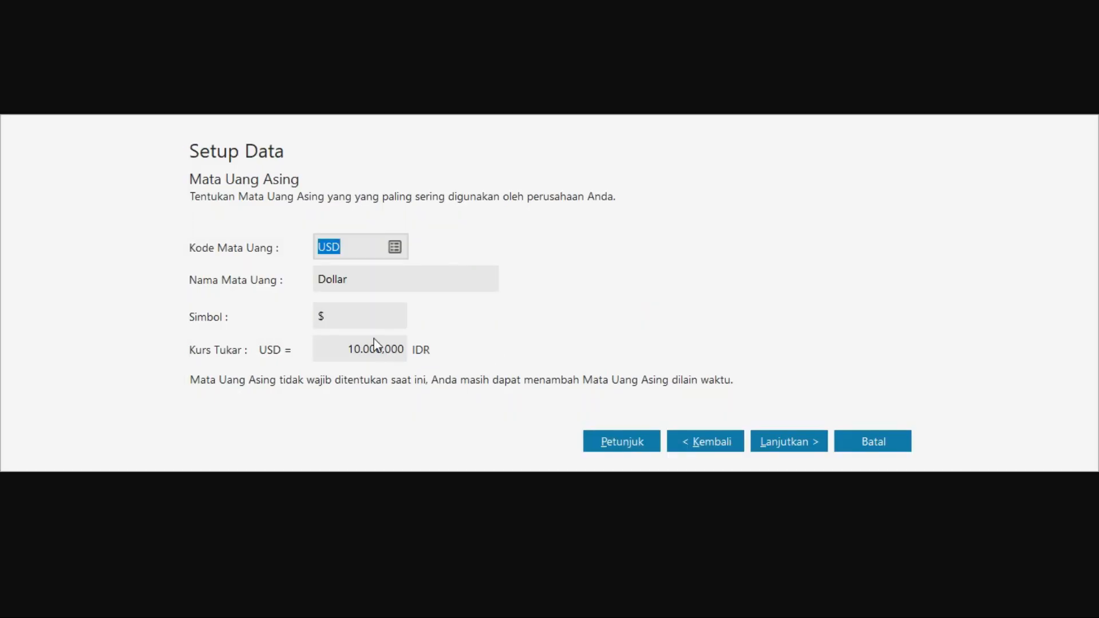
{"action": "left_click", "coordinate": [770, 441]}
{"action": "key", "text": "alt+Tab"}
{"action": "scroll", "coordinate": [648, 403], "scroll_direction": "down", "scroll_amount": 5}
{"action": "key", "text": "alt+Tab"}
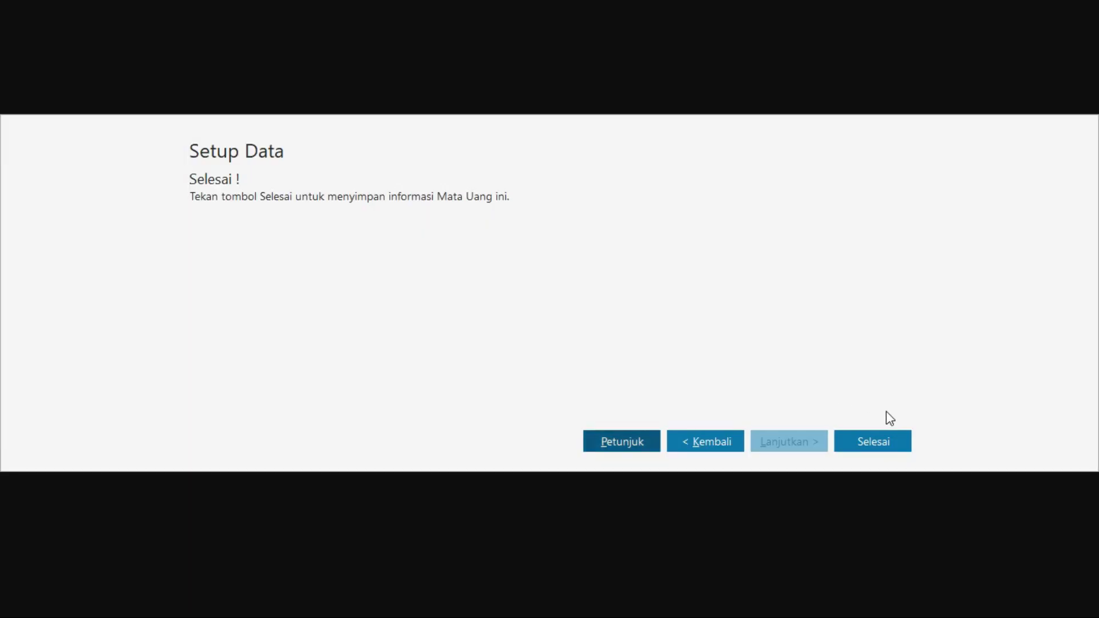
{"action": "left_click", "coordinate": [880, 442]}
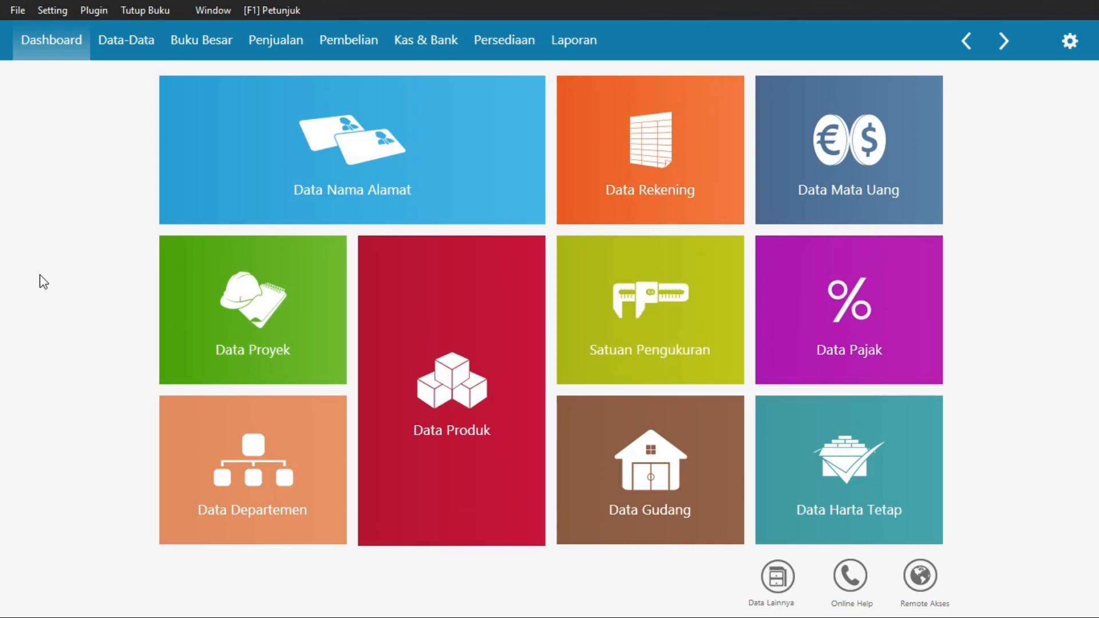
Consult the manual's section on initial Zahir settings and open Setup Program
{"action": "key", "text": "alt+Tab"}
{"action": "scroll", "coordinate": [81, 319], "scroll_direction": "down", "scroll_amount": 10}
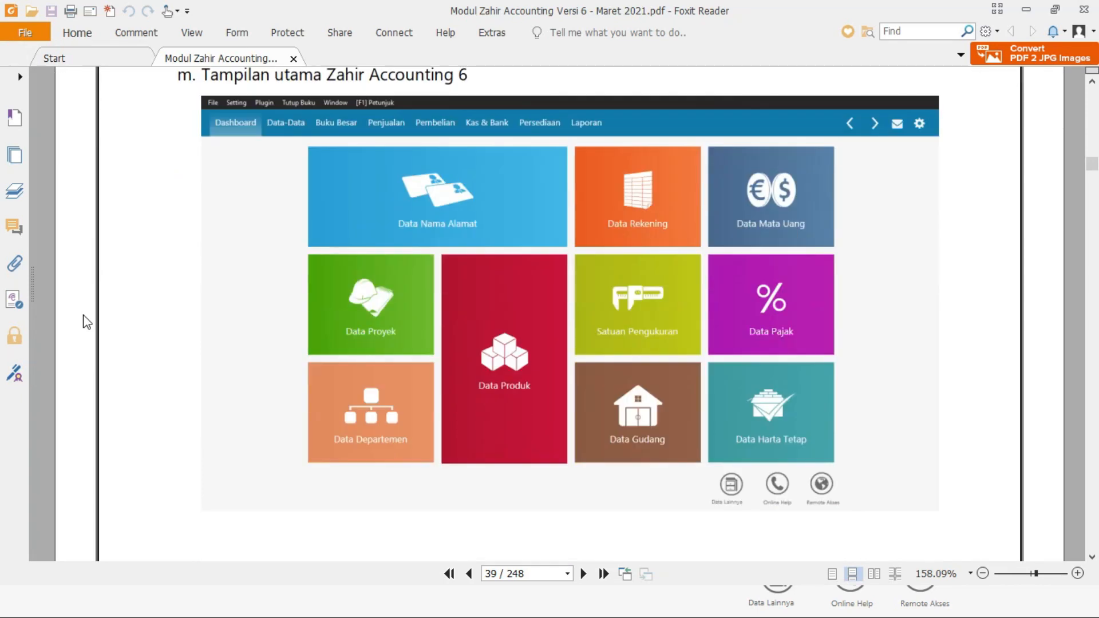
{"action": "scroll", "coordinate": [86, 320], "scroll_direction": "down", "scroll_amount": 5}
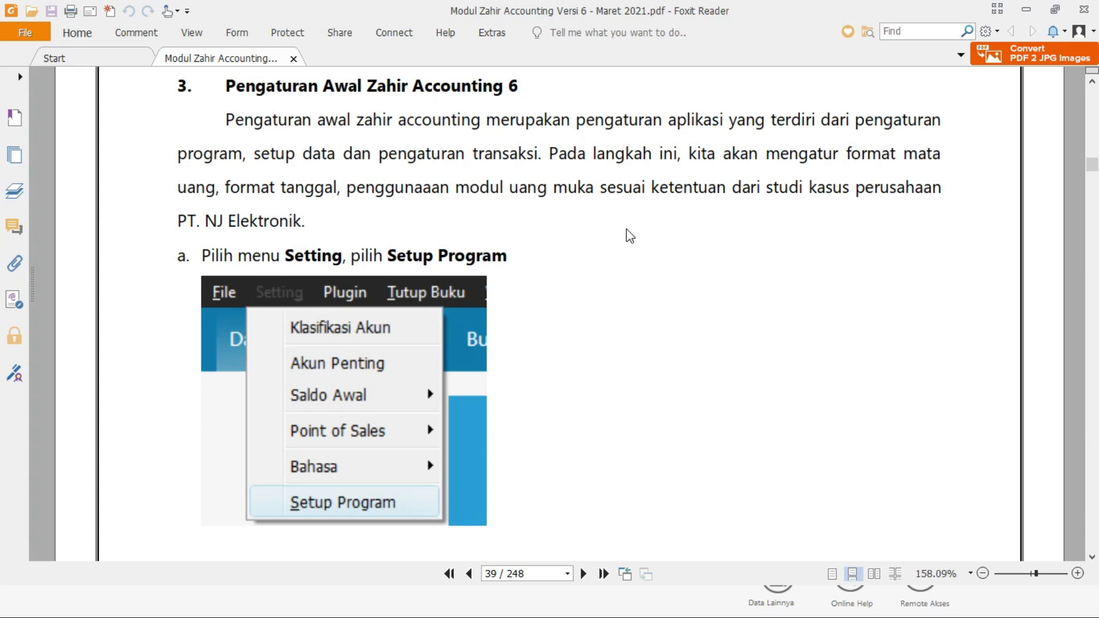
{"action": "scroll", "coordinate": [626, 229], "scroll_direction": "down", "scroll_amount": 3}
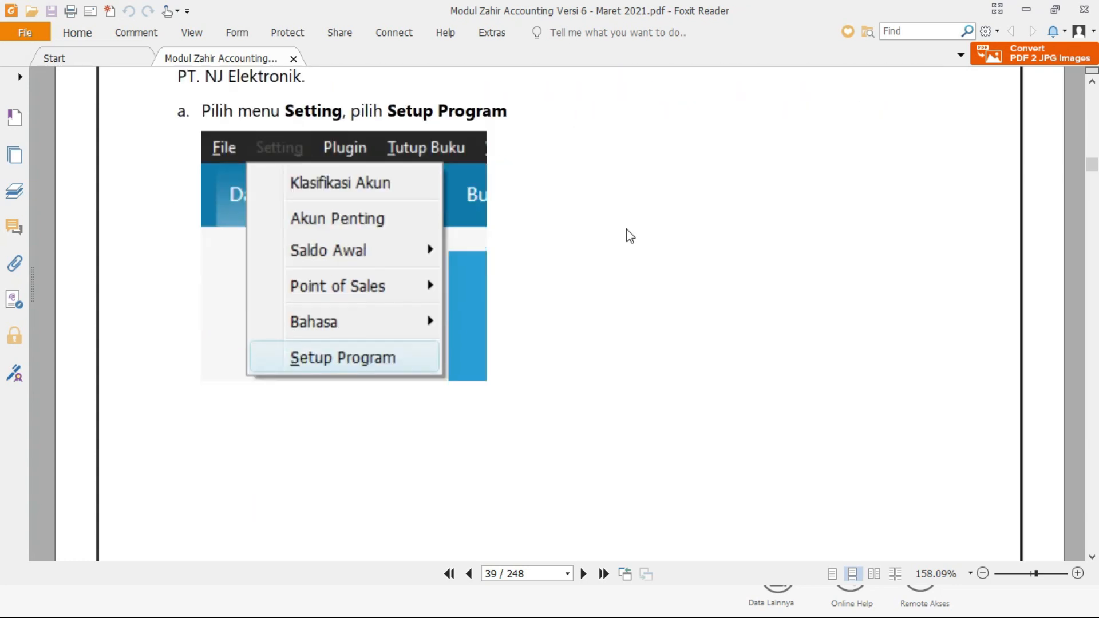
{"action": "key", "text": "alt+Tab"}
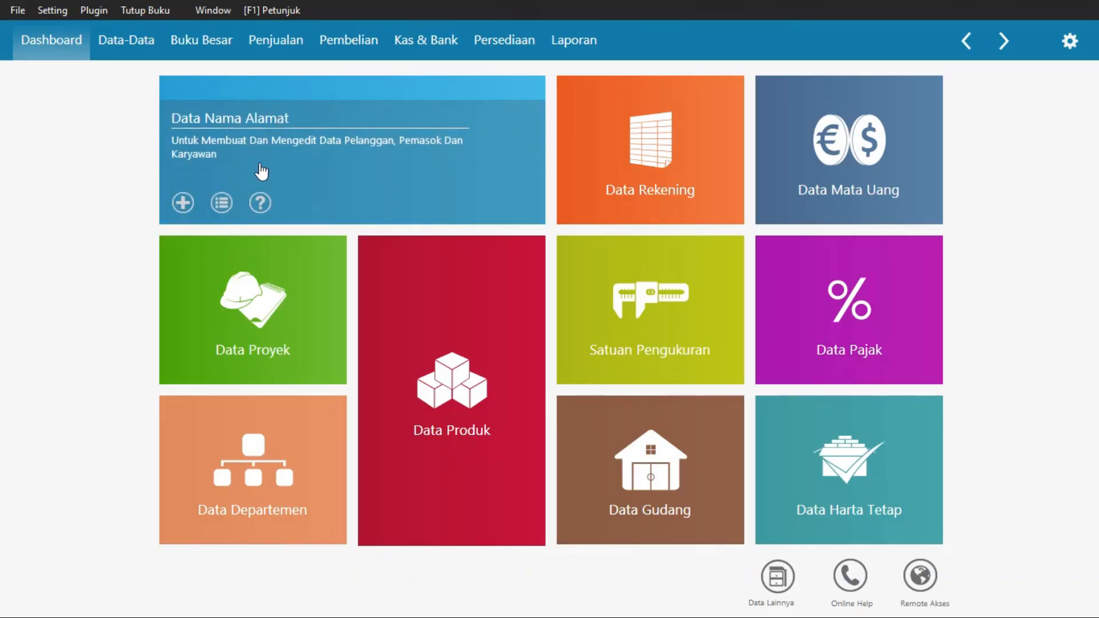
{"action": "left_click", "coordinate": [52, 10]}
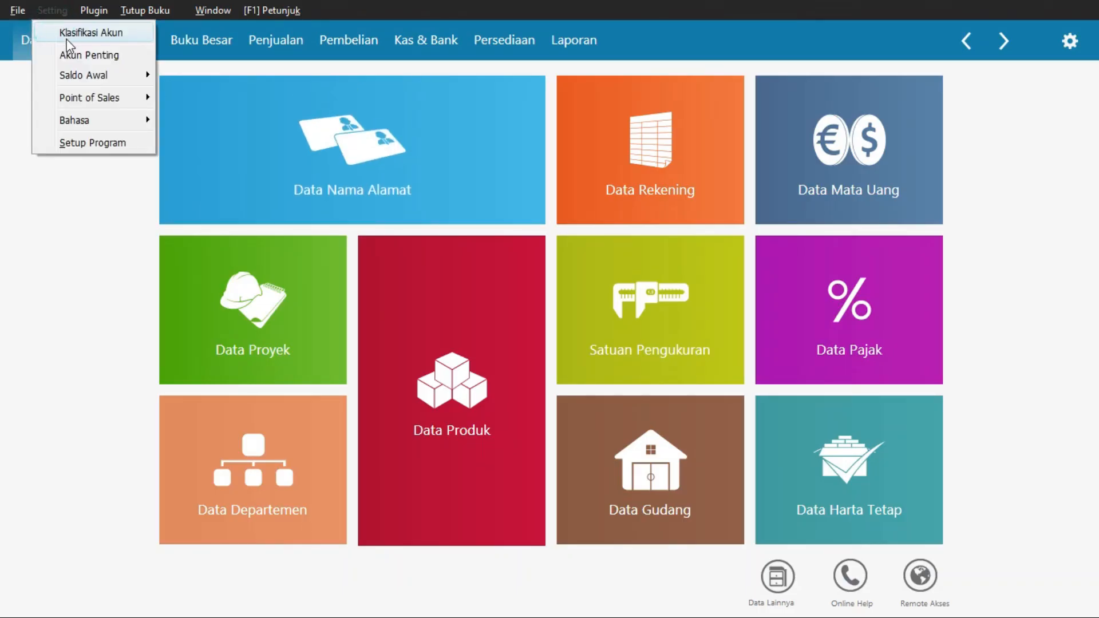
{"action": "left_click", "coordinate": [94, 144]}
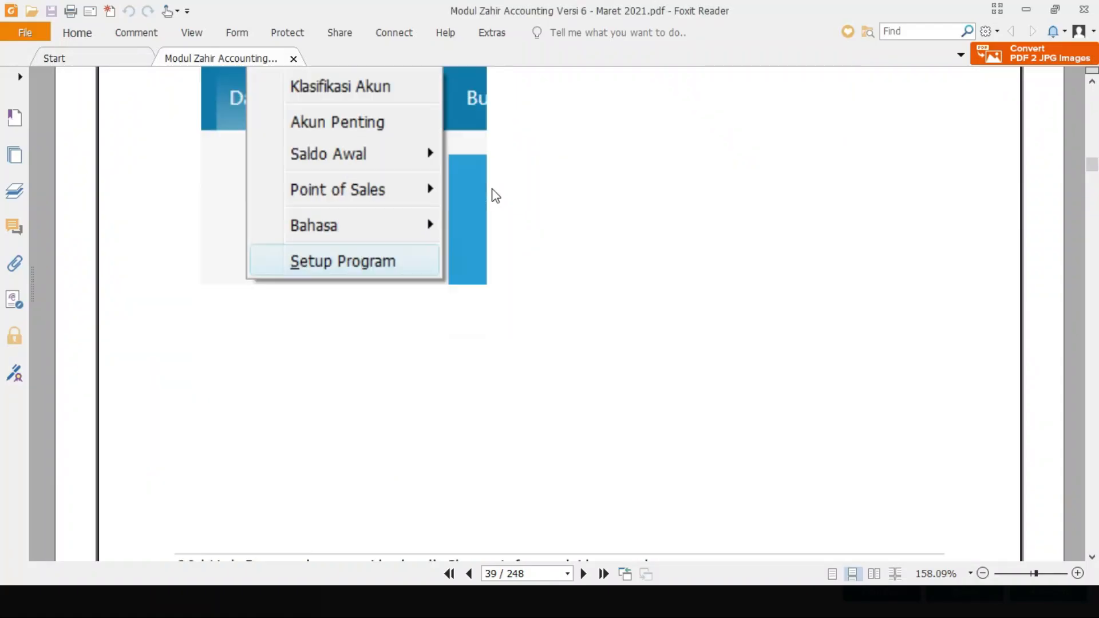
Open Setelan Regional and compare its date and currency formats with the manual
{"action": "scroll", "coordinate": [492, 189], "scroll_direction": "down", "scroll_amount": 5}
{"action": "scroll", "coordinate": [493, 189], "scroll_direction": "down", "scroll_amount": 2}
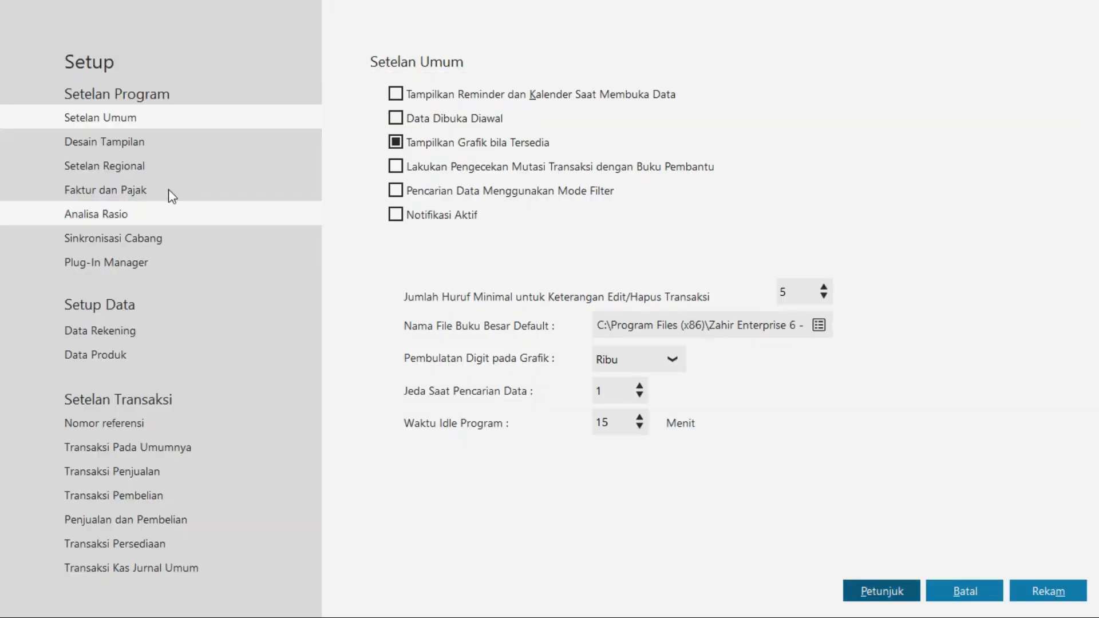
{"action": "left_click", "coordinate": [135, 169]}
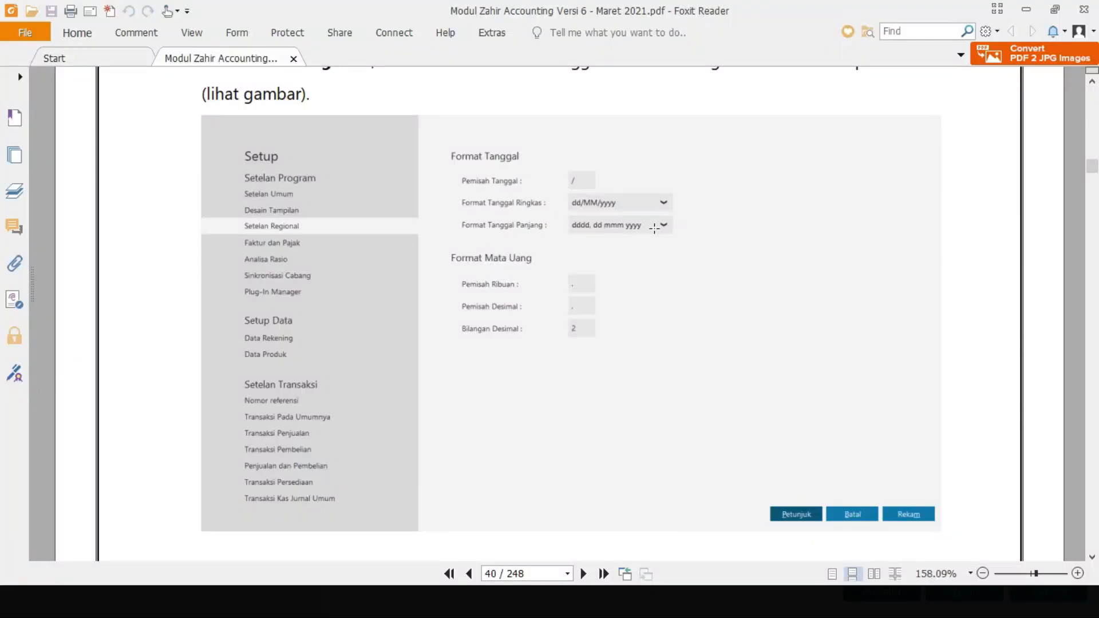
{"action": "scroll", "coordinate": [584, 220], "scroll_direction": "down", "scroll_amount": 3}
{"action": "scroll", "coordinate": [584, 219], "scroll_direction": "up", "scroll_amount": 4}
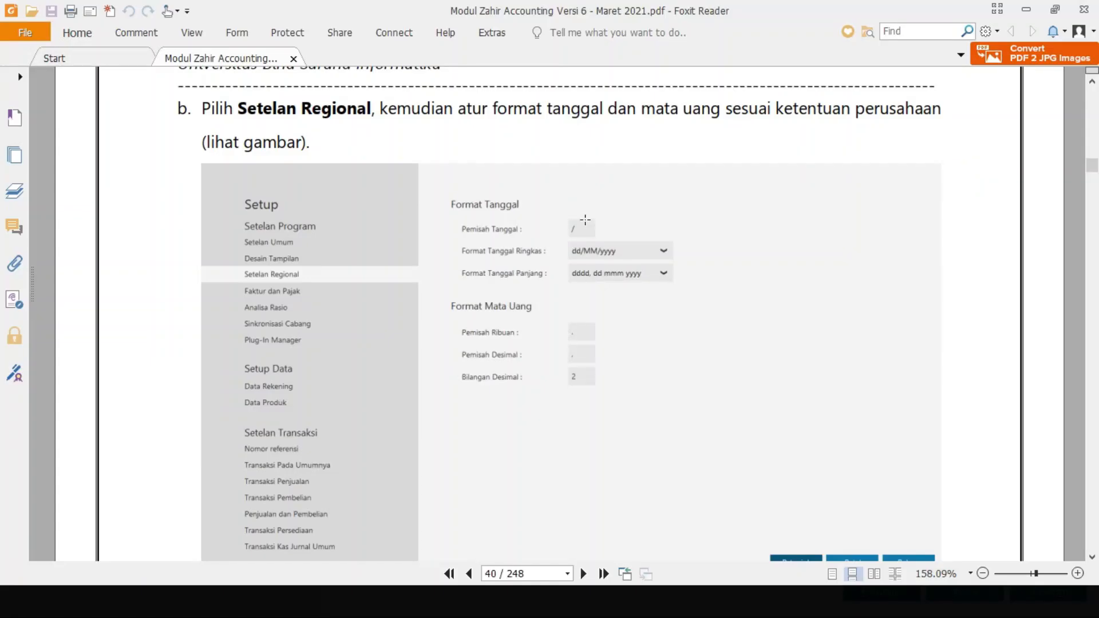
{"action": "scroll", "coordinate": [585, 219], "scroll_direction": "down", "scroll_amount": 10}
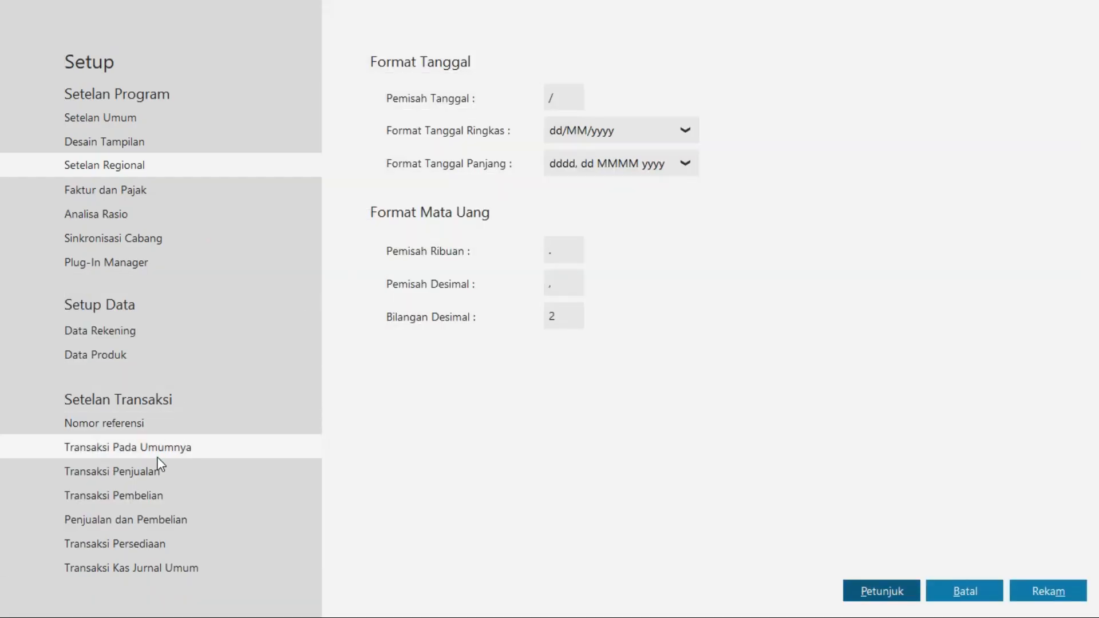
Enable Menggunakan modul uang muka in the general transaction settings and save the setup
{"action": "left_click", "coordinate": [166, 448]}
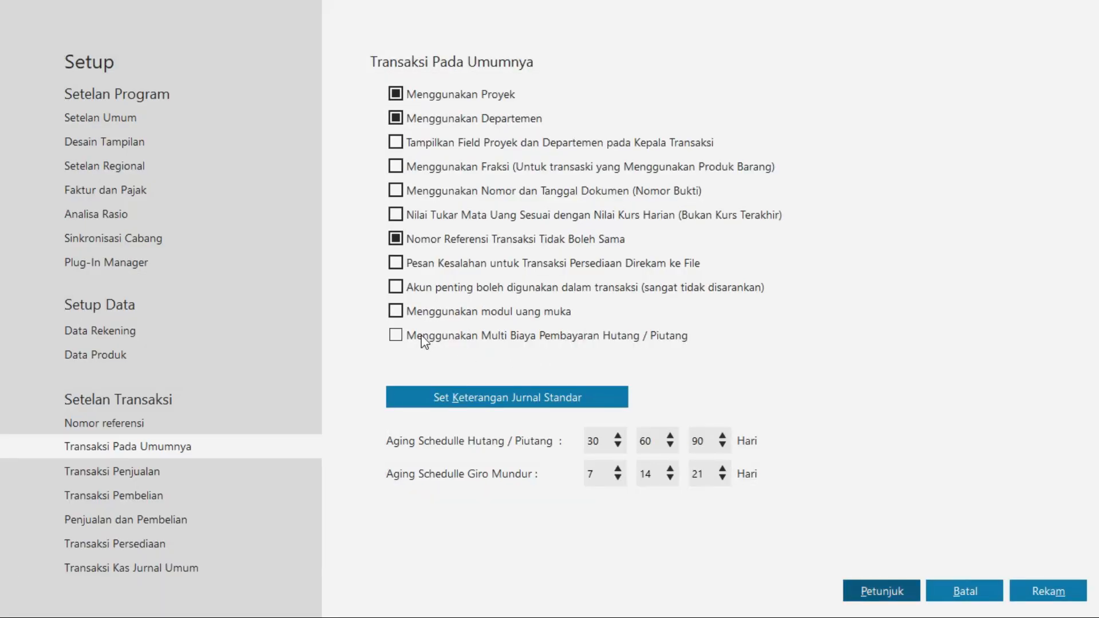
{"action": "left_click", "coordinate": [401, 312]}
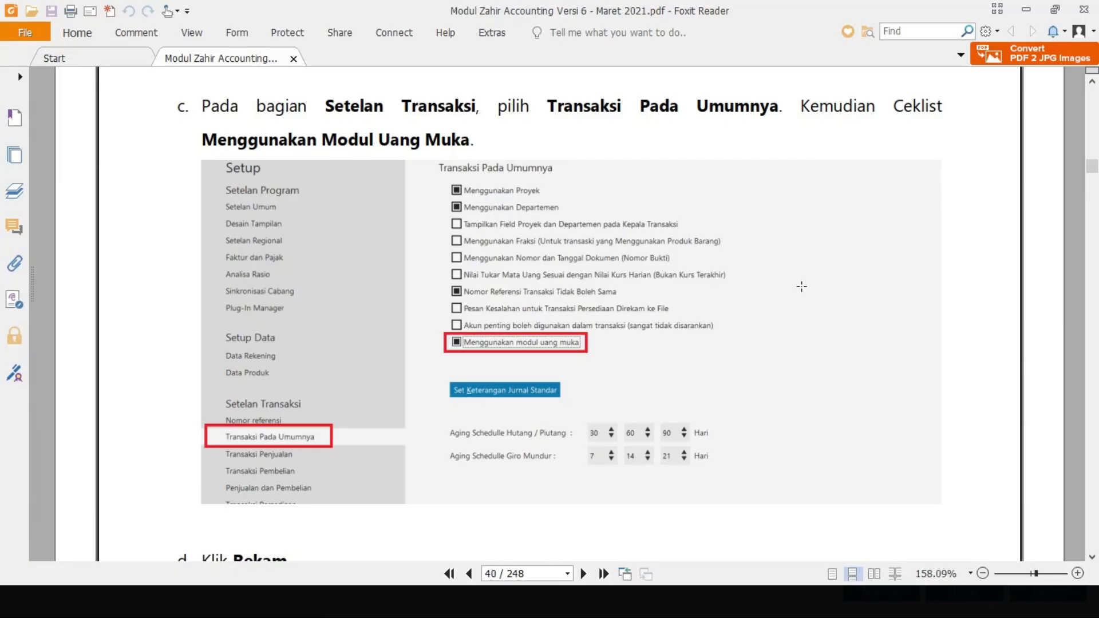
{"action": "scroll", "coordinate": [801, 286], "scroll_direction": "down", "scroll_amount": 8}
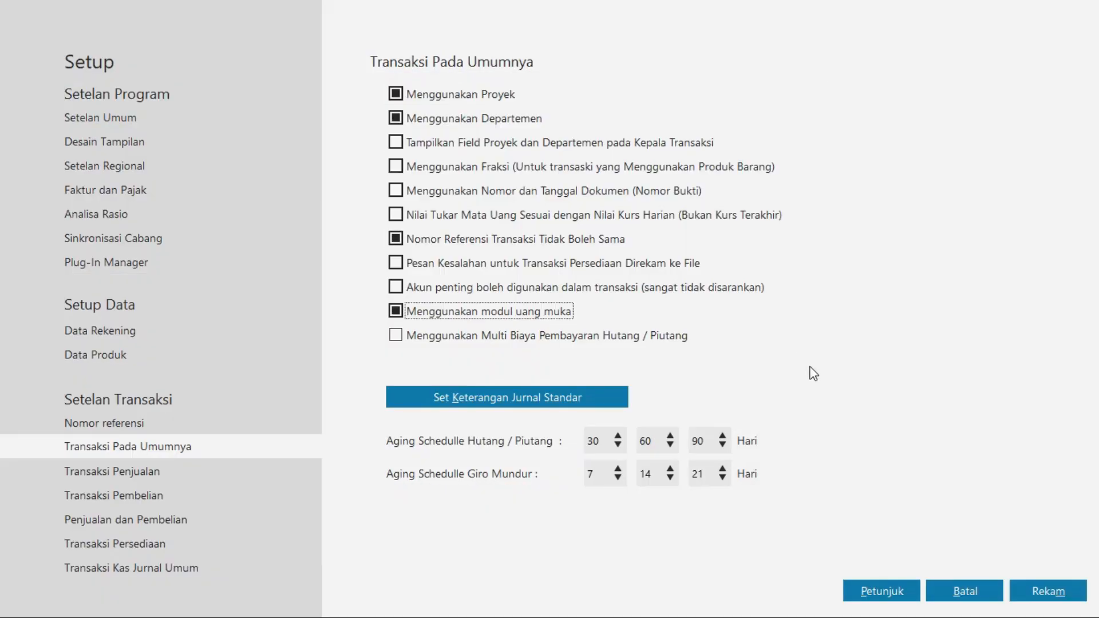
{"action": "left_click", "coordinate": [1024, 591]}
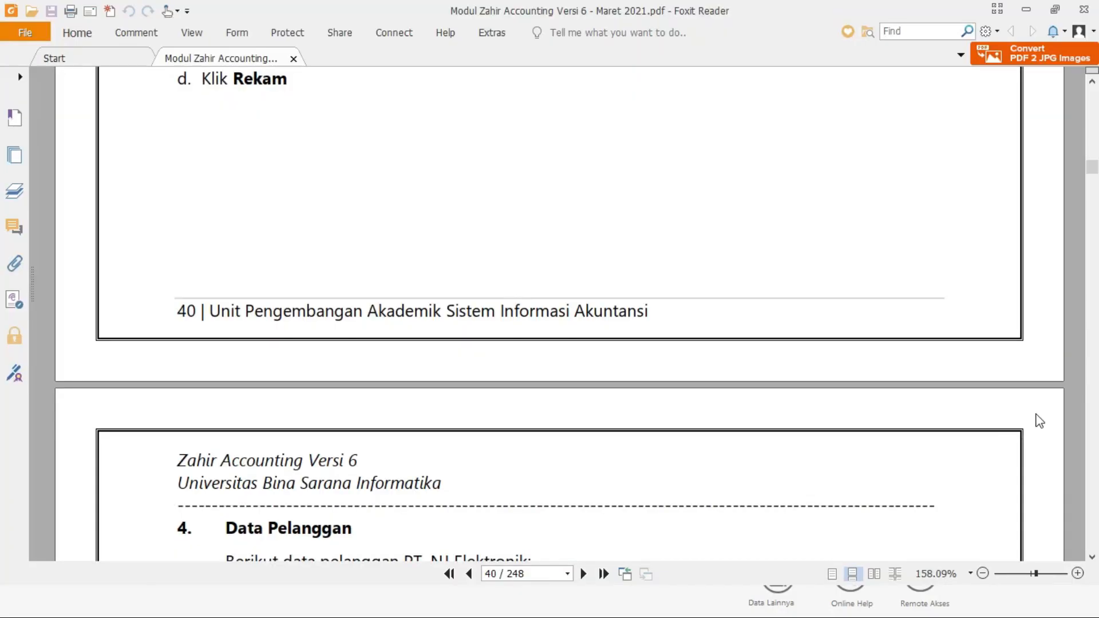
Consult the manual's Data Pelanggan table for PT. NJ Elektronik and open Data Nama Alamat in Zahir
{"action": "scroll", "coordinate": [1037, 419], "scroll_direction": "down", "scroll_amount": 3}
{"action": "scroll", "coordinate": [1039, 420], "scroll_direction": "down", "scroll_amount": 4}
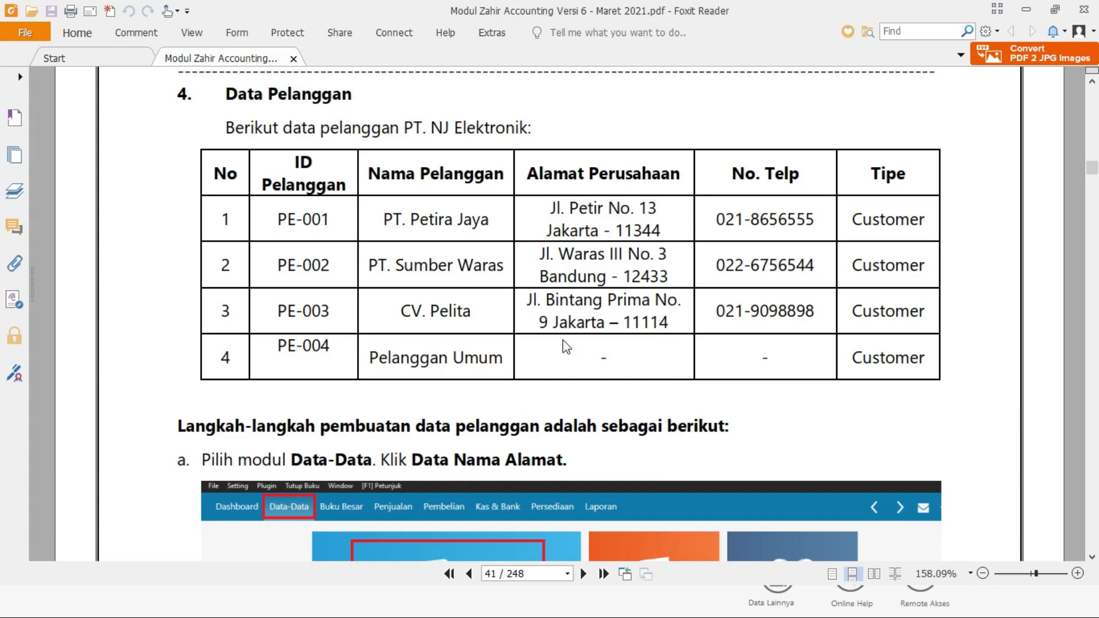
{"action": "key", "text": "alt+Tab"}
{"action": "mouse_move", "coordinate": [422, 174]}
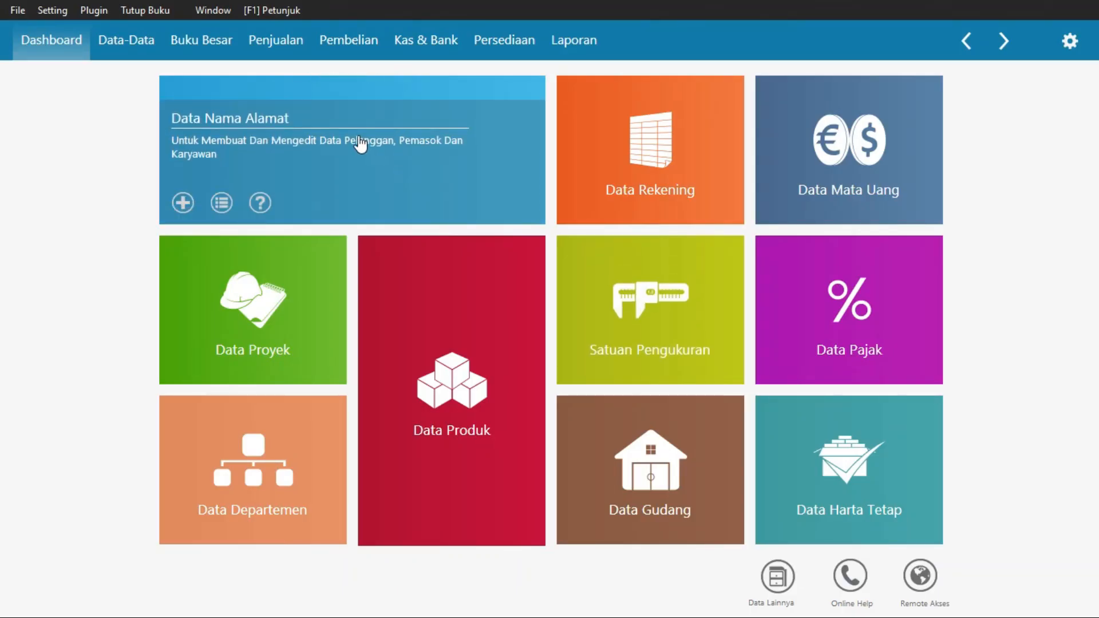
{"action": "left_click", "coordinate": [291, 132]}
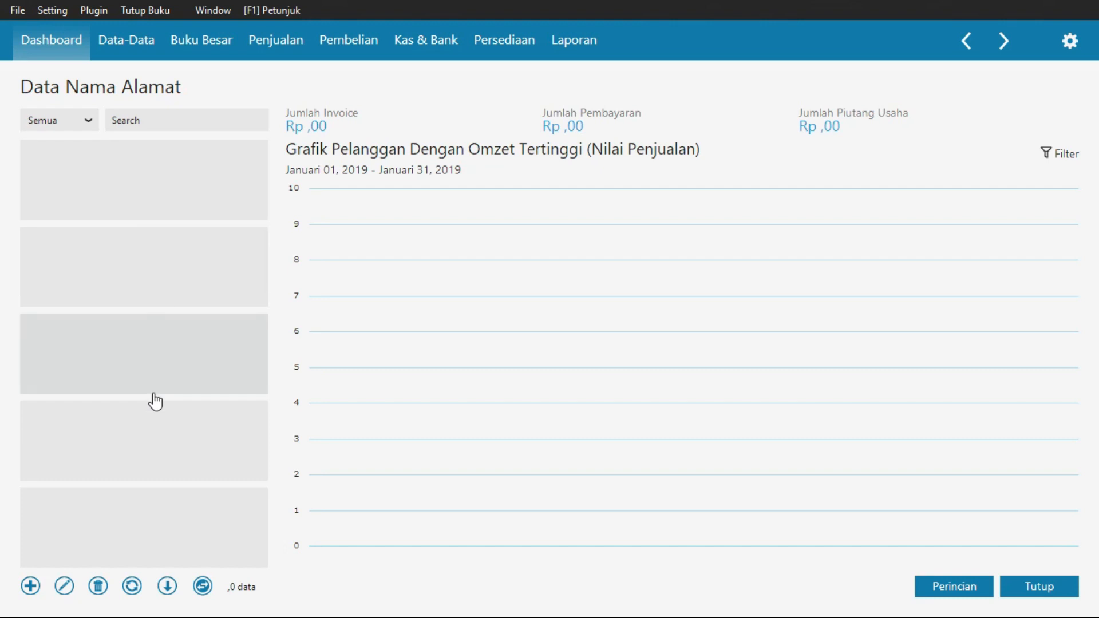
Switch the Data Nama Alamat list to the table layout and start a new name and address record
{"action": "left_click", "coordinate": [170, 183]}
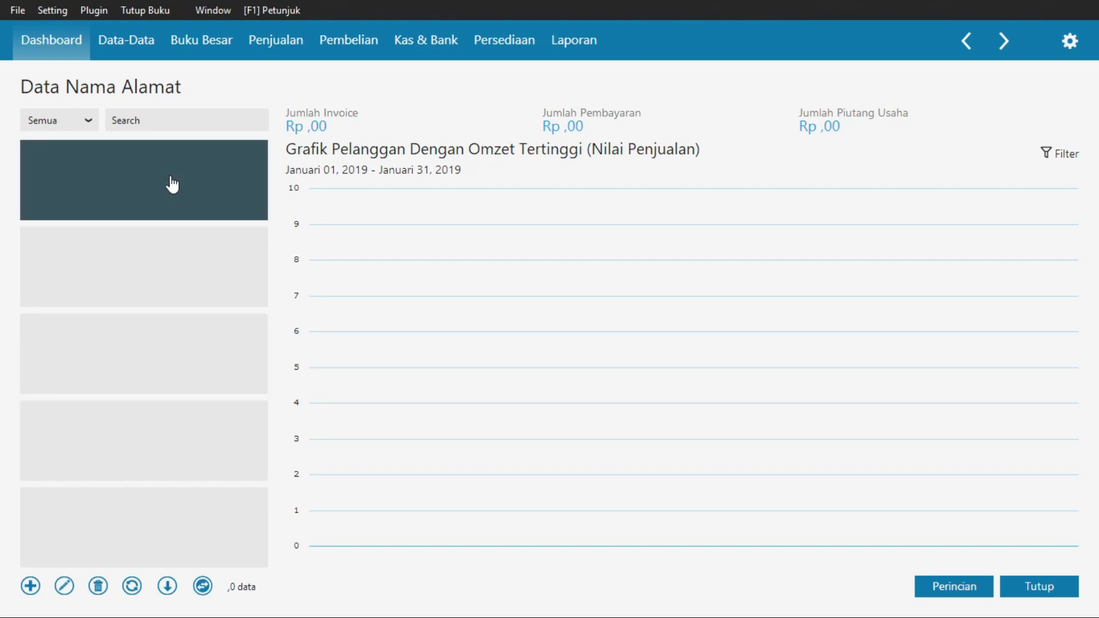
{"action": "left_click", "coordinate": [202, 586]}
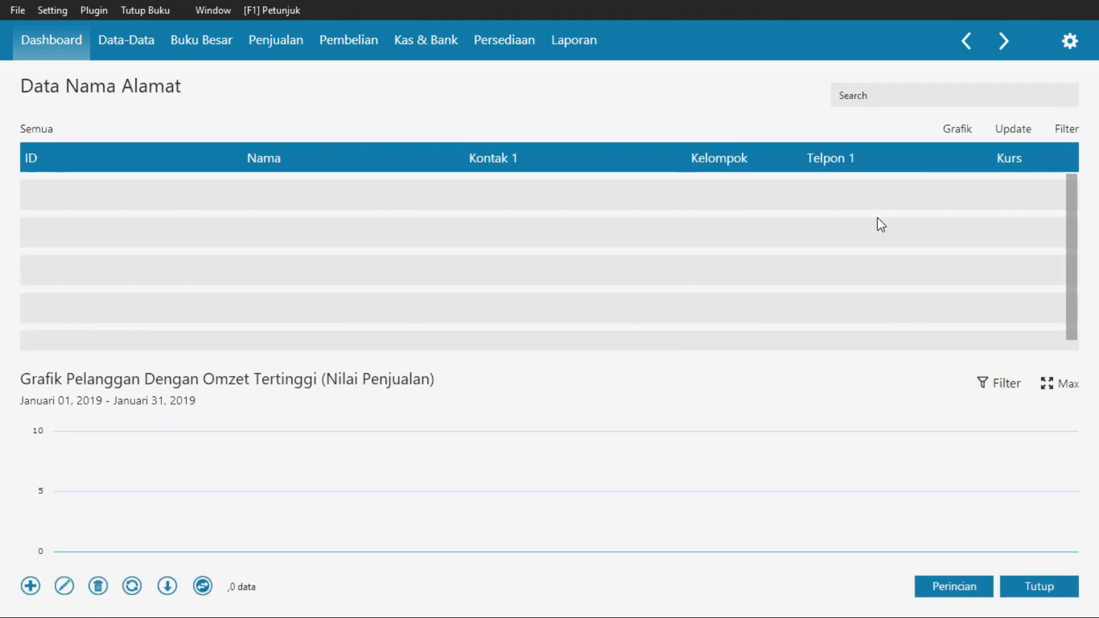
{"action": "left_click", "coordinate": [203, 590]}
{"action": "left_click", "coordinate": [203, 590]}
{"action": "left_click", "coordinate": [29, 587]}
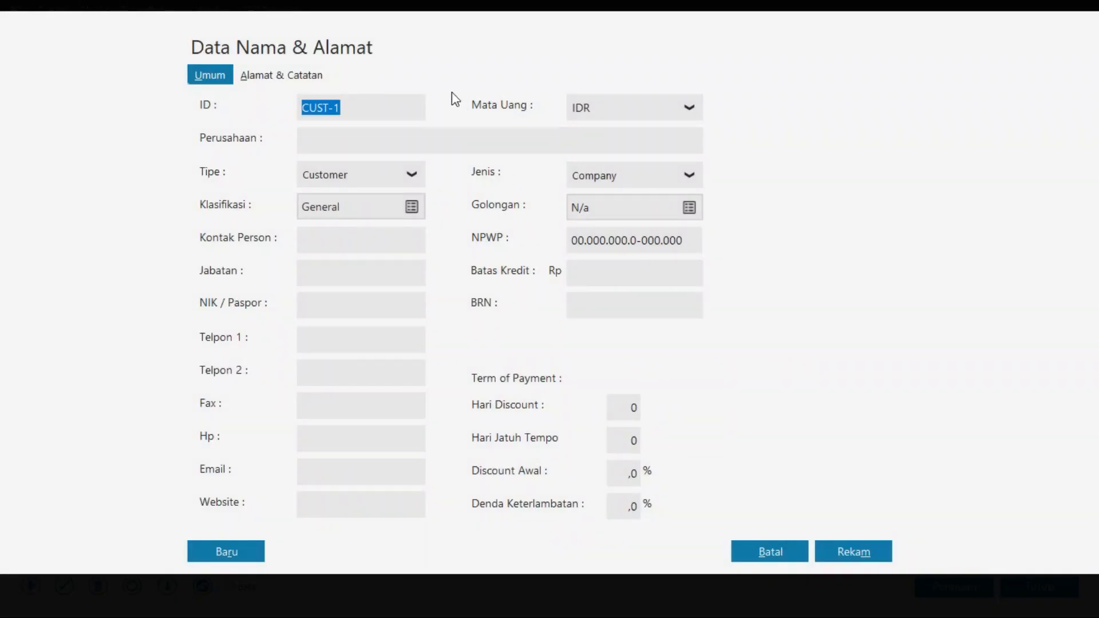
Copy the first customer's ID and the company name PT. Petira Jaya from the manual into the new record
{"action": "key", "text": "alt+Tab"}
{"action": "left_click_drag", "start_coordinate": [336, 218], "coordinate": [283, 224]}
{"action": "key", "text": "ctrl+c"}
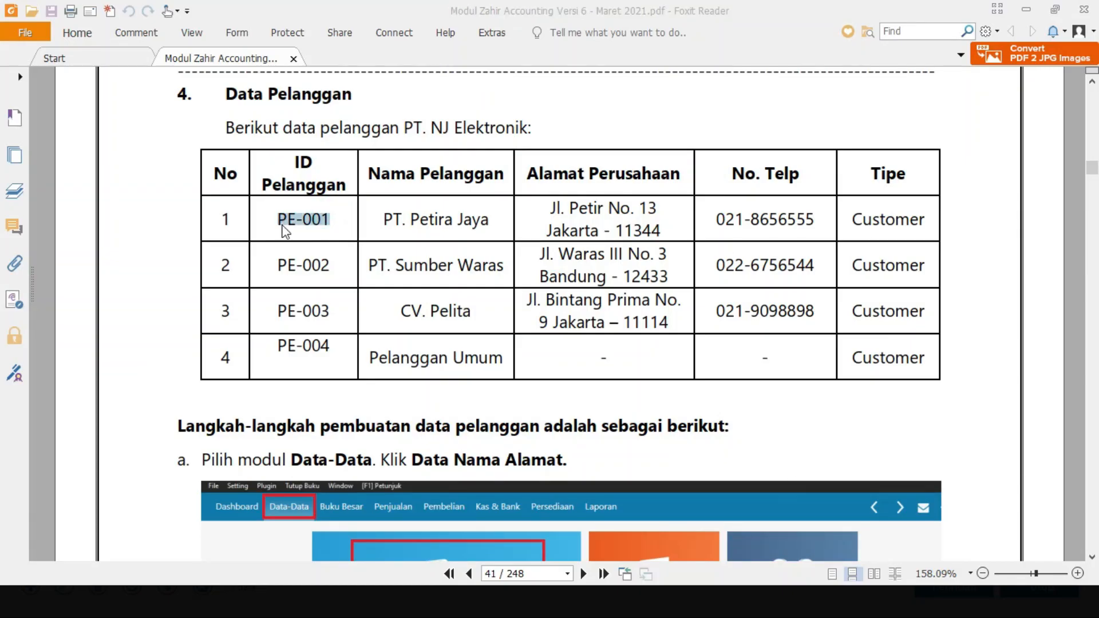
{"action": "key", "text": "alt+Tab"}
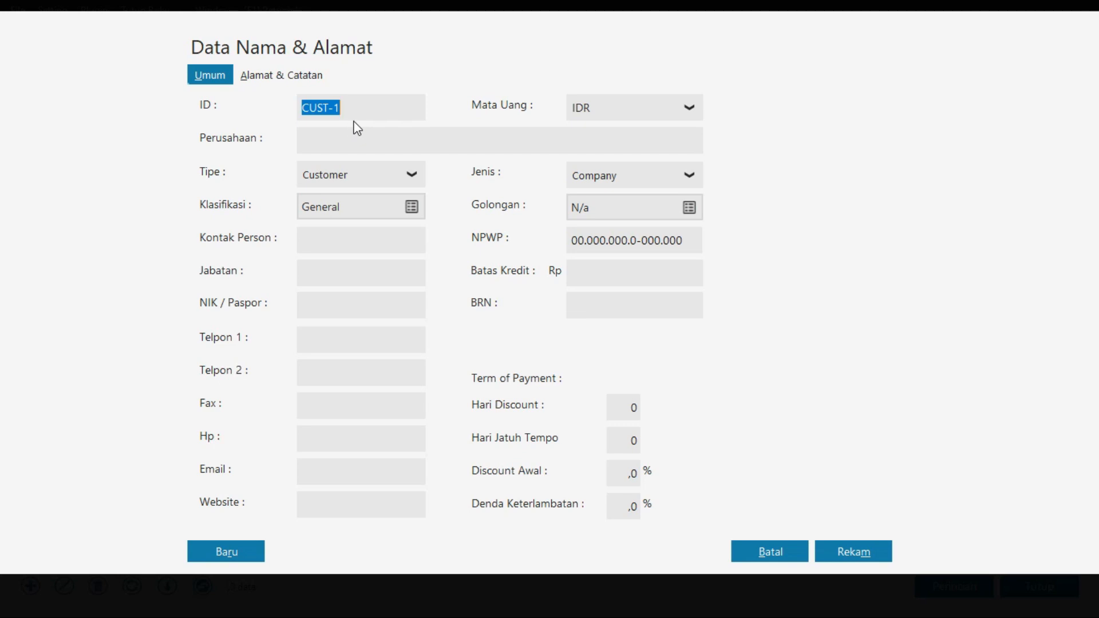
{"action": "key", "text": "ctrl+v"}
{"action": "key", "text": "alt+Tab"}
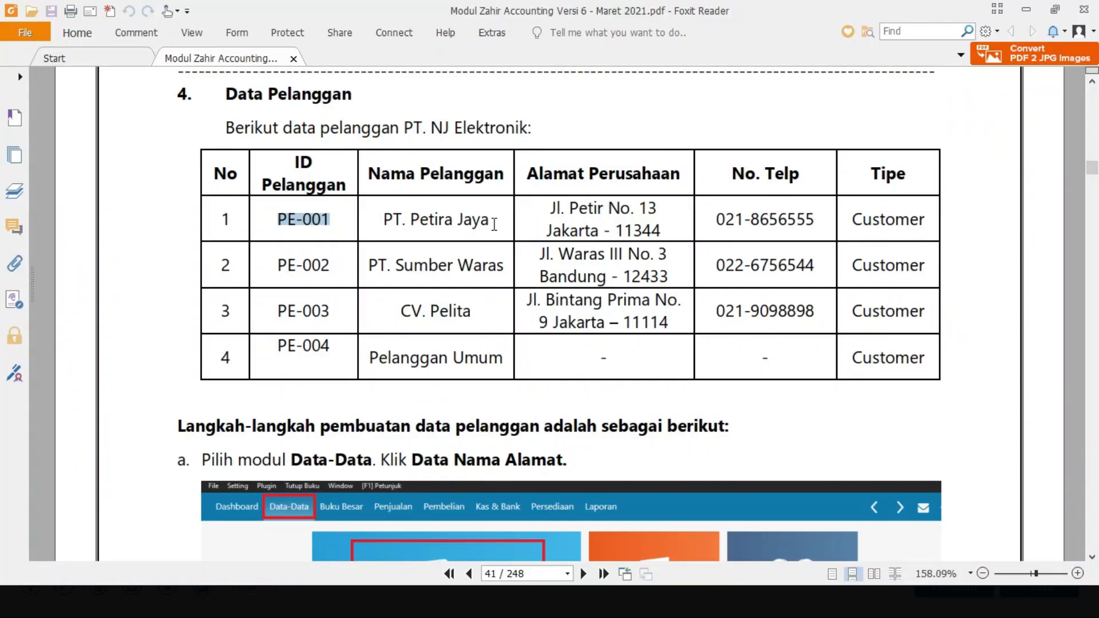
{"action": "left_click_drag", "start_coordinate": [490, 219], "coordinate": [382, 220]}
{"action": "key", "text": "ctrl+c"}
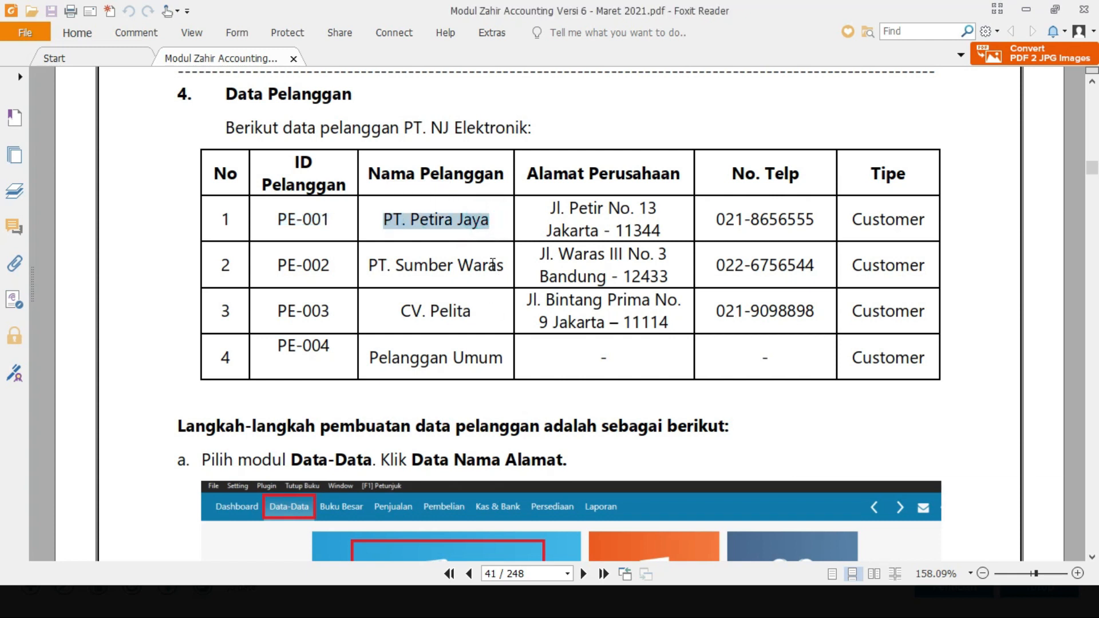
{"action": "key", "text": "alt+Tab"}
{"action": "left_click", "coordinate": [393, 139]}
{"action": "key", "text": "ctrl+v"}
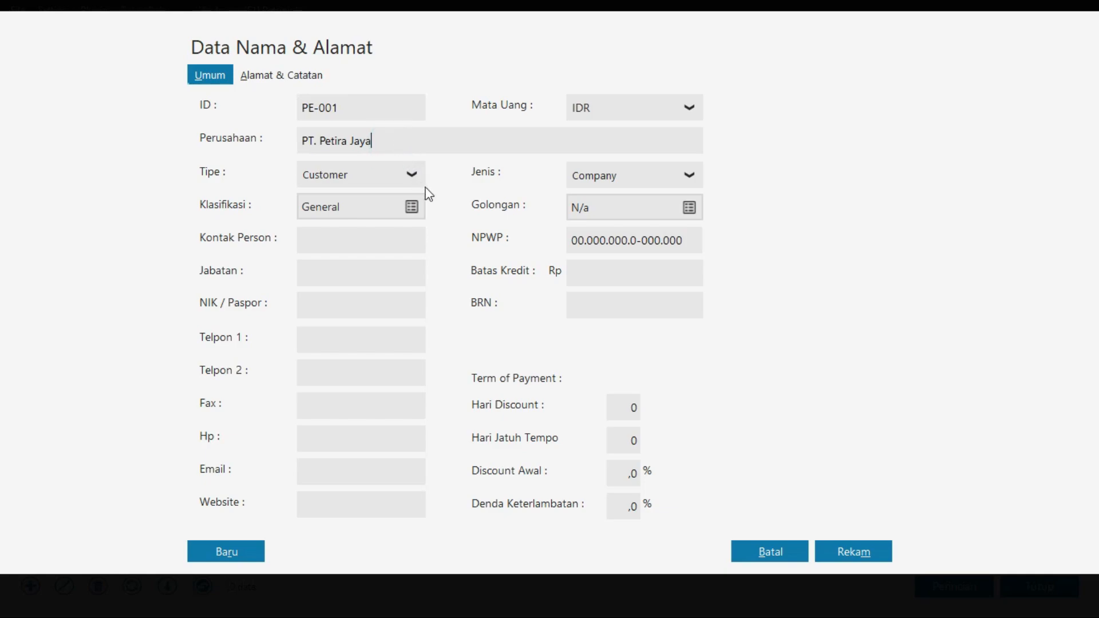
Copy PT. Petira Jaya's street address from the manual into the first Alamat line of the address details
{"action": "key", "text": "alt+Tab"}
{"action": "key", "text": "alt+Tab"}
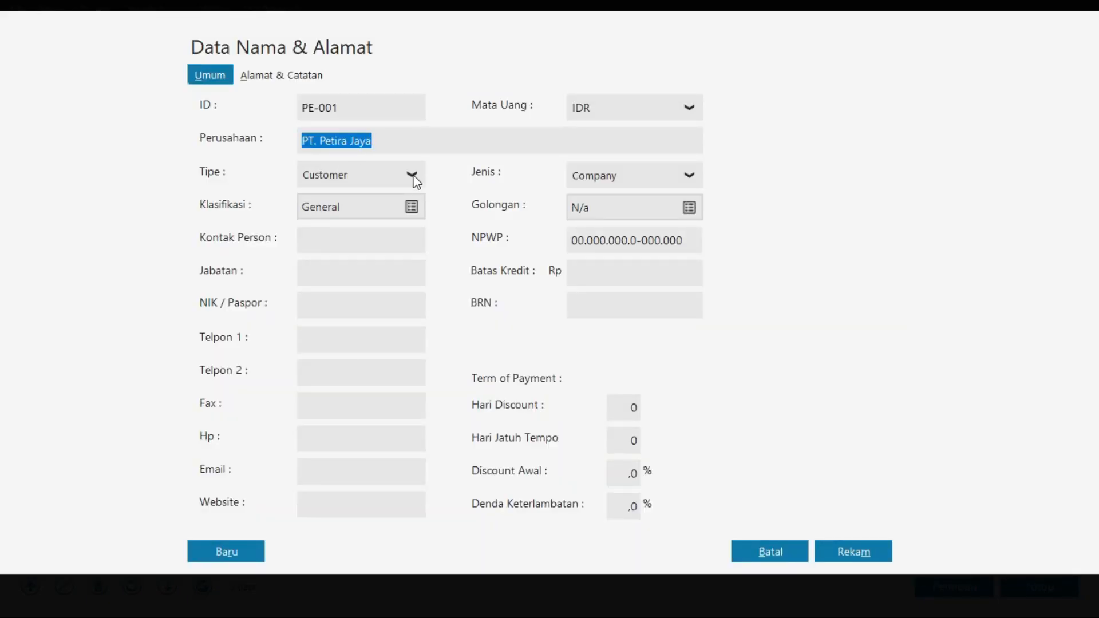
{"action": "key", "text": "alt+Tab"}
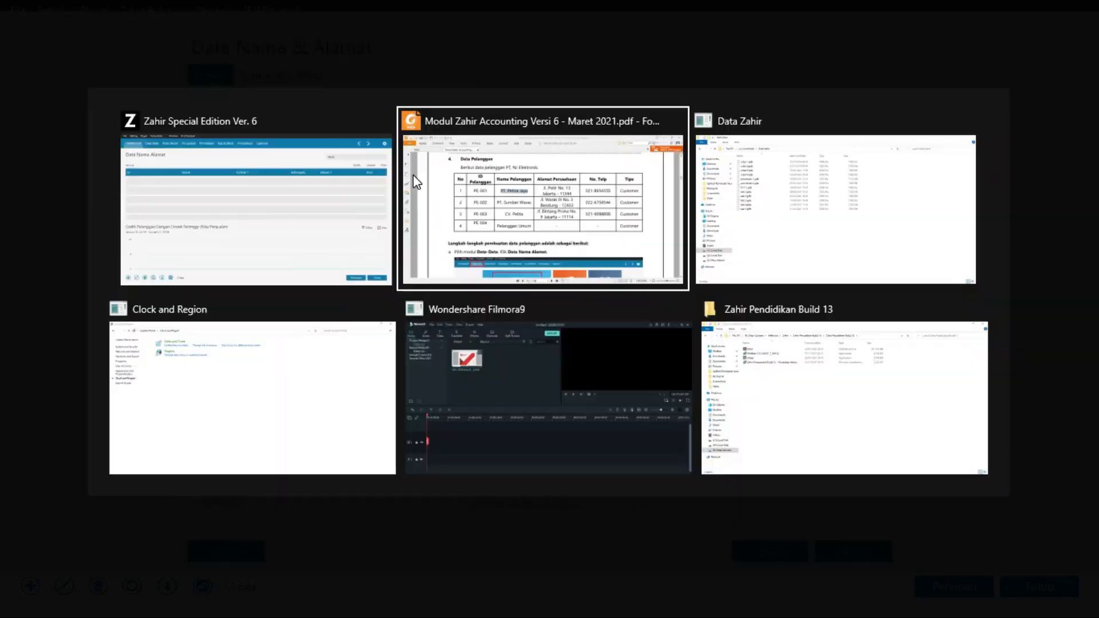
{"action": "left_click_drag", "start_coordinate": [551, 209], "coordinate": [660, 233]}
{"action": "key", "text": "alt+Tab"}
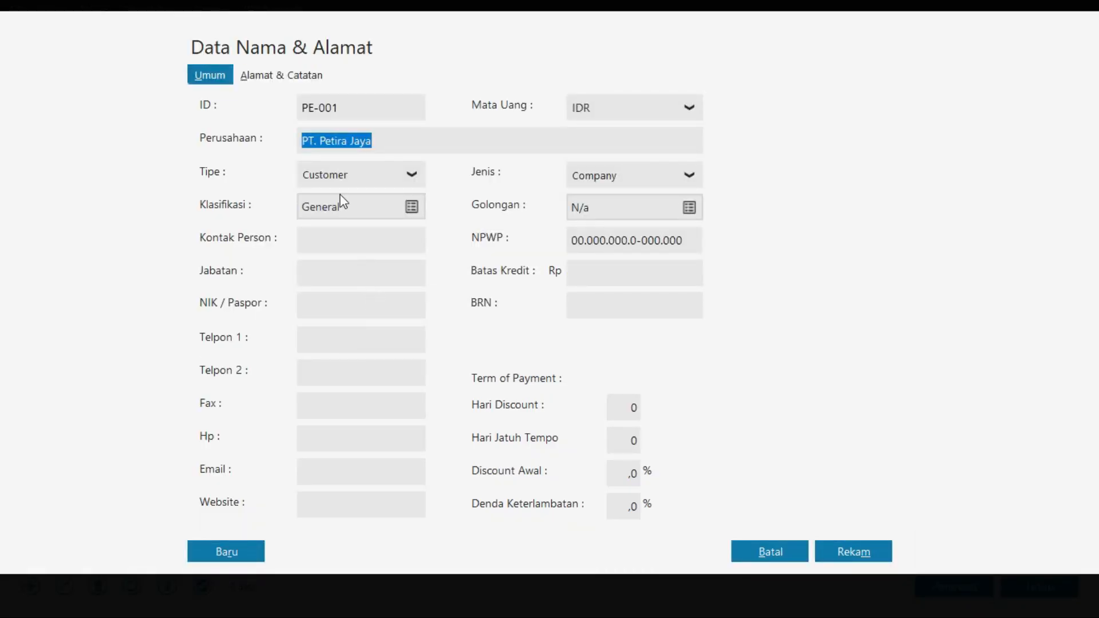
{"action": "left_click", "coordinate": [277, 79]}
{"action": "type", "text": "Jakarta - 11344"}
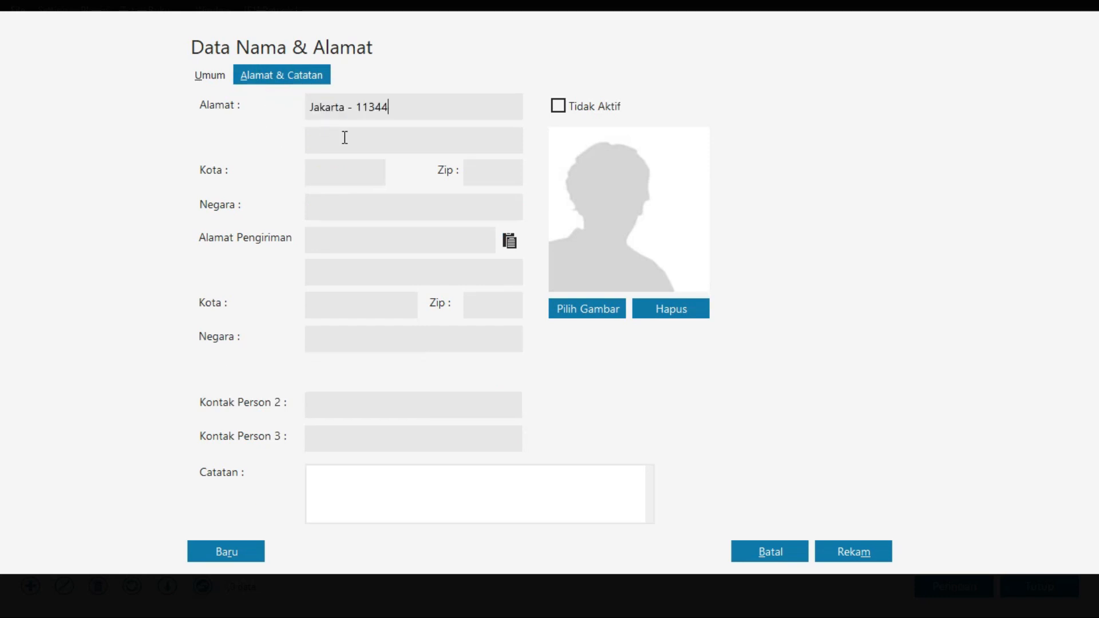
{"action": "key", "text": "alt+Tab"}
{"action": "left_click_drag", "start_coordinate": [550, 207], "coordinate": [659, 210]}
{"action": "key", "text": "ctrl+c"}
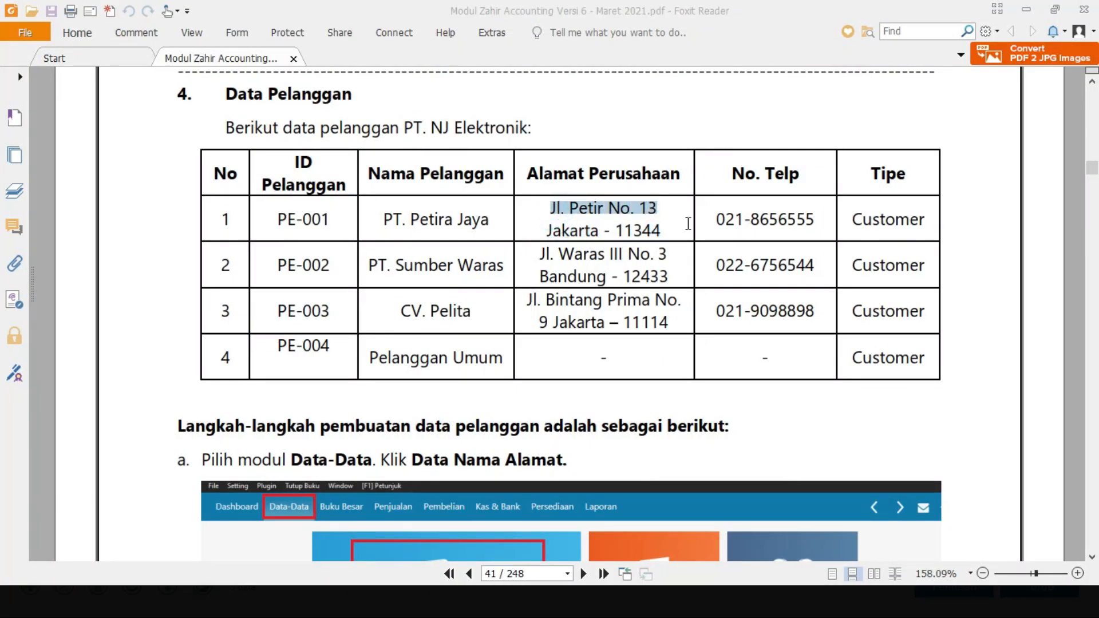
{"action": "key", "text": "alt"}
{"action": "key", "text": "alt+Tab"}
{"action": "key", "text": "ctrl+v"}
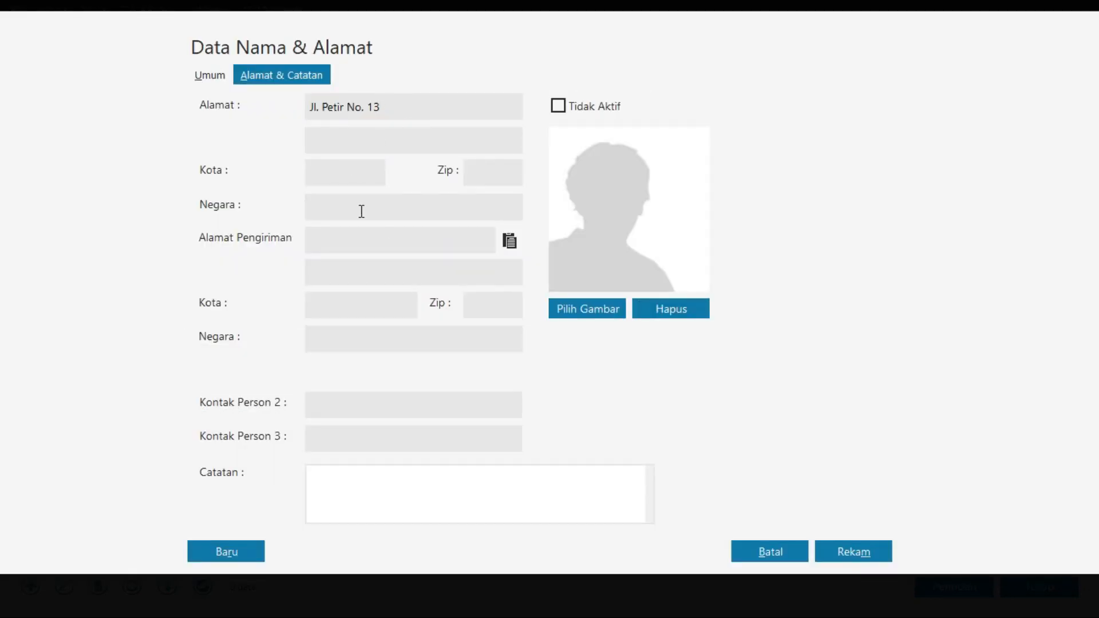
Copy PT. Petira Jaya's city and postal code from the manual into the second Alamat line
{"action": "key", "text": "alt+Tab"}
{"action": "left_click_drag", "start_coordinate": [548, 228], "coordinate": [660, 229]}
{"action": "key", "text": "ctrl+c"}
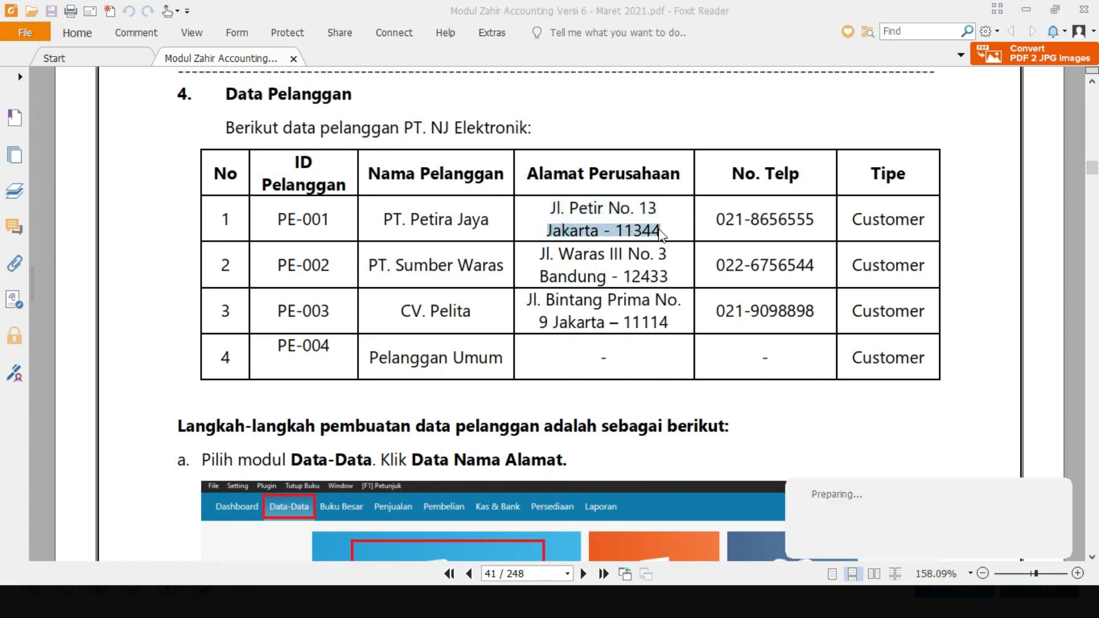
{"action": "key", "text": "alt+Tab"}
{"action": "left_click", "coordinate": [339, 142]}
{"action": "key", "text": "ctrl+v"}
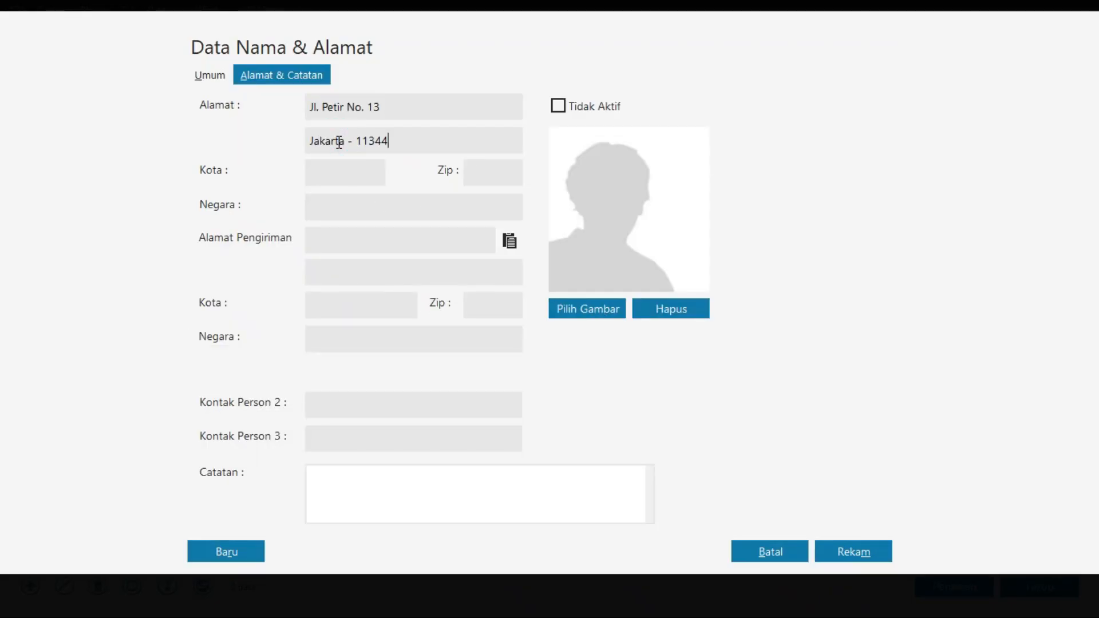
Enter the customer's city in Kota and postal code in Zip, and clear the second Alamat line
{"action": "left_click", "coordinate": [333, 177]}
{"action": "type", "text": "Jak44"}
{"action": "left_click", "coordinate": [419, 135]}
{"action": "left_click", "coordinate": [411, 140]}
{"action": "key", "text": "BackSpace"}
{"action": "key", "text": "BackSpace"}
{"action": "key", "text": "BackSpace"}
{"action": "key", "text": "BackSpace"}
{"action": "key", "text": "BackSpace"}
{"action": "key", "text": "BackSpace"}
{"action": "key", "text": "BackSpace"}
{"action": "key", "text": "BackSpace"}
{"action": "key", "text": "BackSpace"}
{"action": "key", "text": "BackSpace"}
{"action": "key", "text": "BackSpace"}
{"action": "key", "text": "BackSpace"}
{"action": "key", "text": "BackSpace"}
{"action": "key", "text": "BackSpace"}
{"action": "key", "text": "BackSpace"}
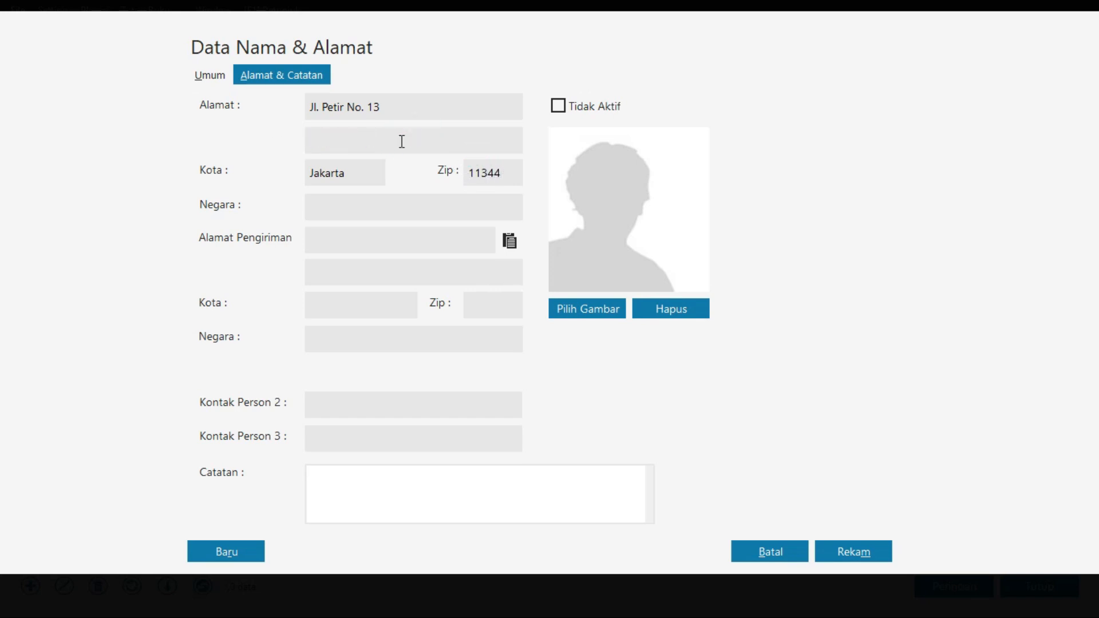
{"action": "key", "text": "alt+Tab"}
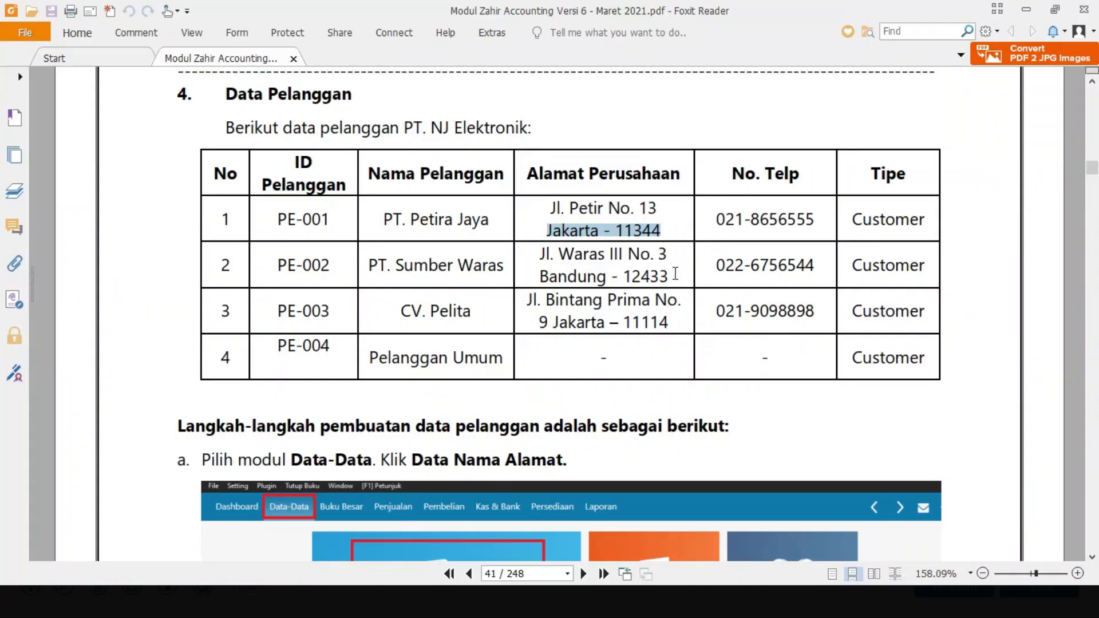
{"action": "double_click", "coordinate": [814, 218]}
{"action": "key", "text": "ctrl+c"}
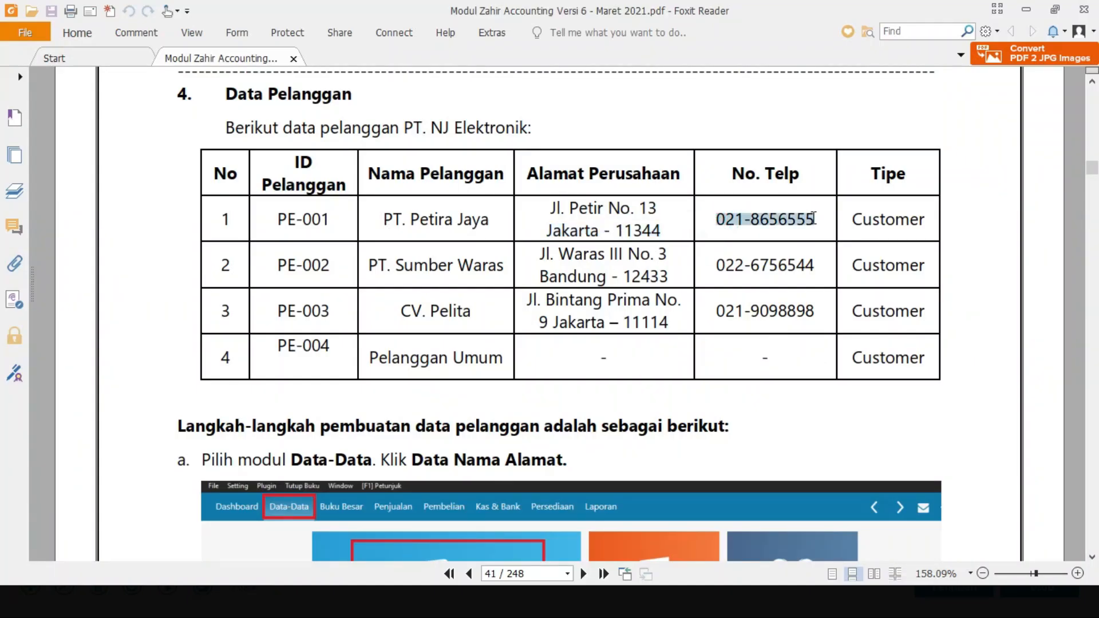
{"action": "key", "text": "alt+Tab"}
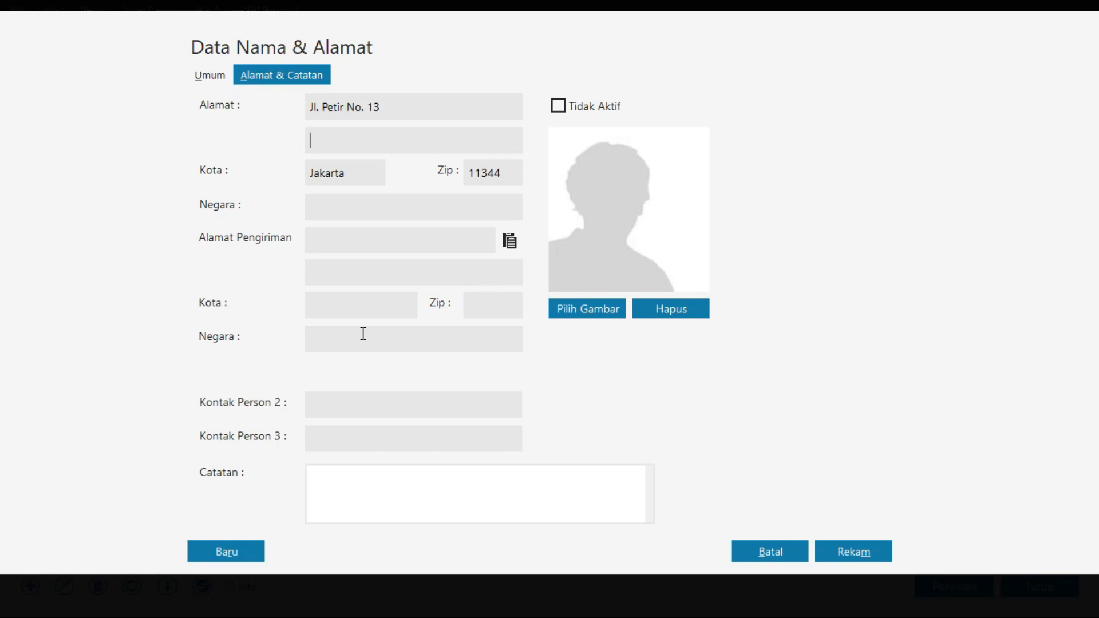
{"action": "left_click", "coordinate": [219, 73]}
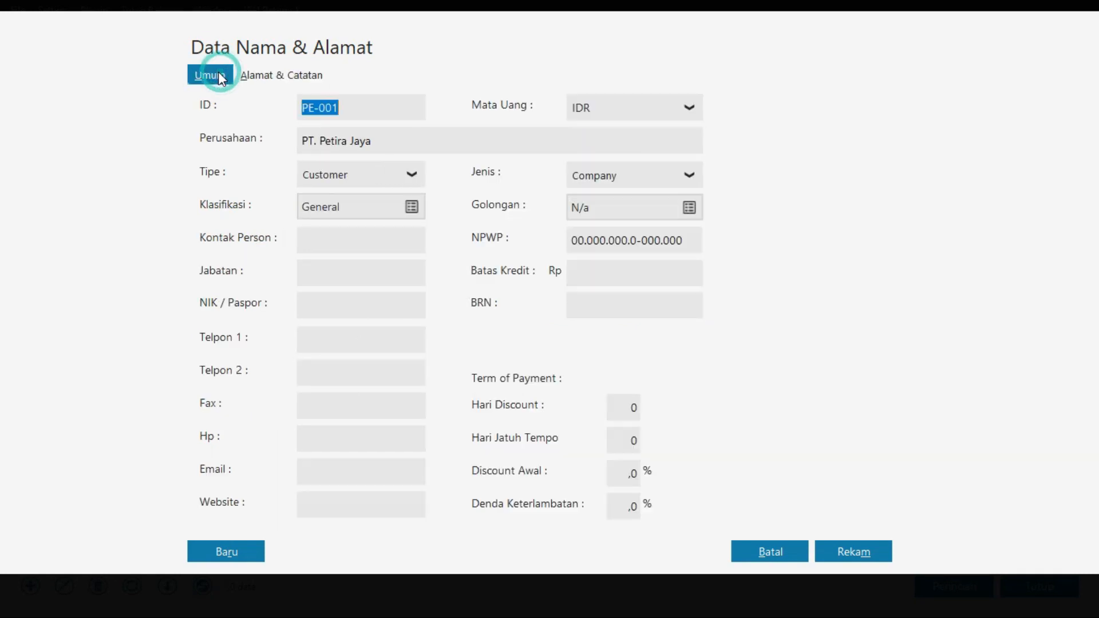
{"action": "left_click", "coordinate": [323, 345]}
{"action": "key", "text": "ctrl+v"}
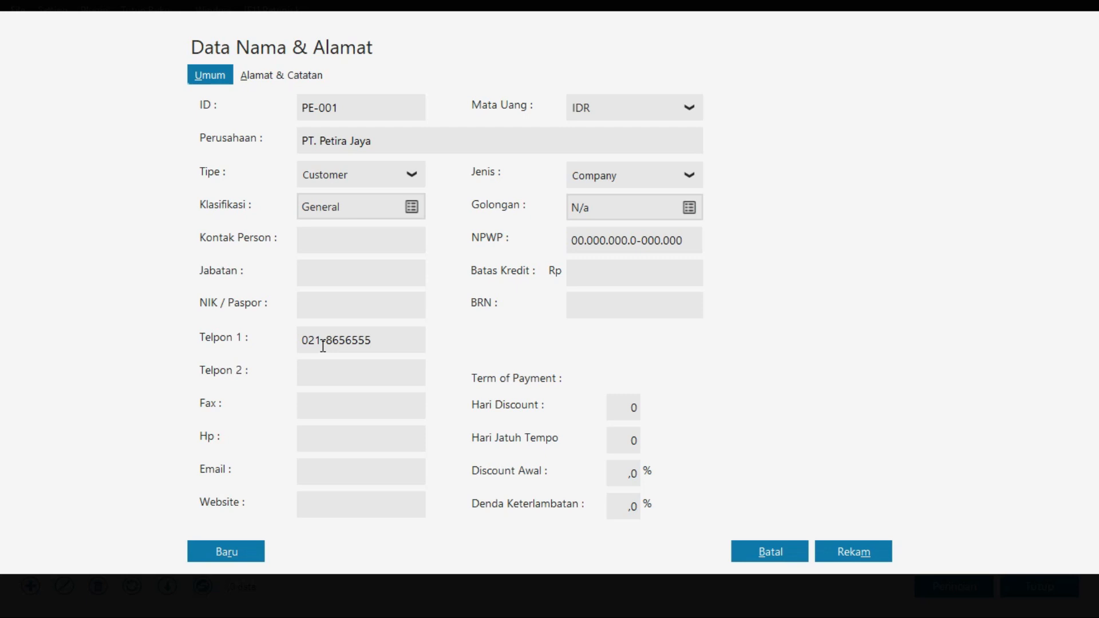
Check PT. Petira Jaya's general and address details against the manual and save the record without a completed NPWP or NIK
{"action": "left_click", "coordinate": [269, 77]}
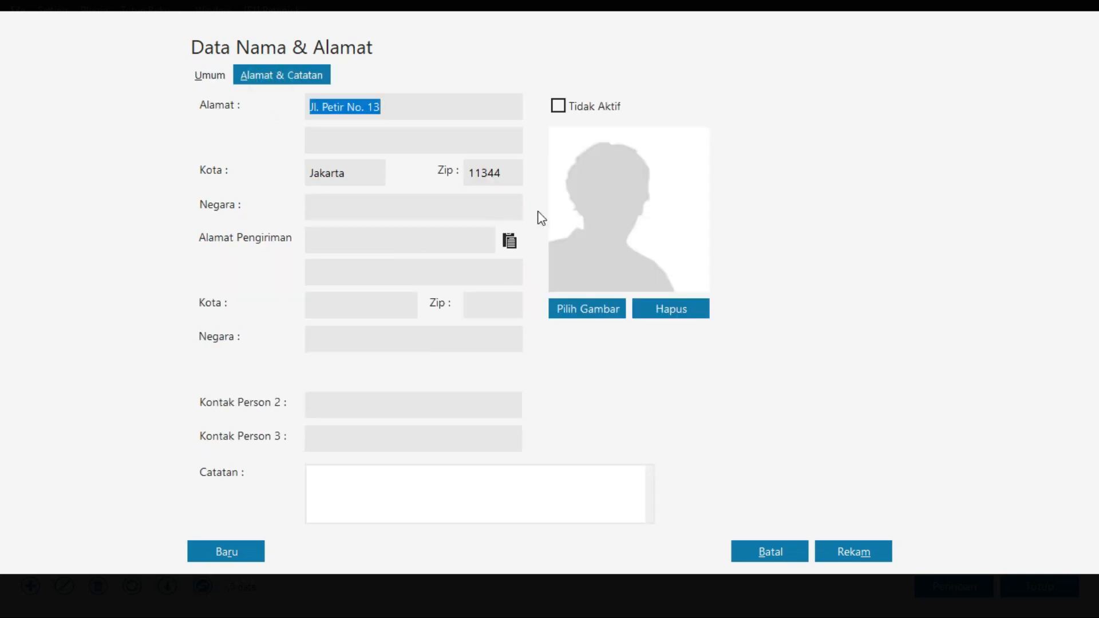
{"action": "key", "text": "alt+Tab"}
{"action": "key", "text": "alt+Tab"}
{"action": "left_click", "coordinate": [210, 75]}
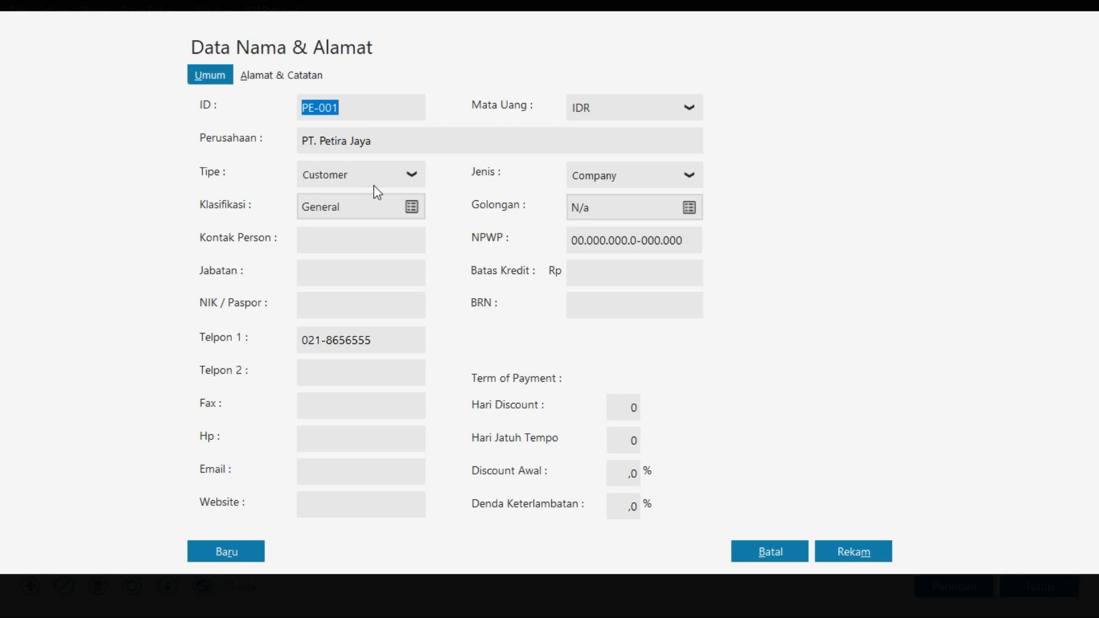
{"action": "left_click", "coordinate": [269, 71]}
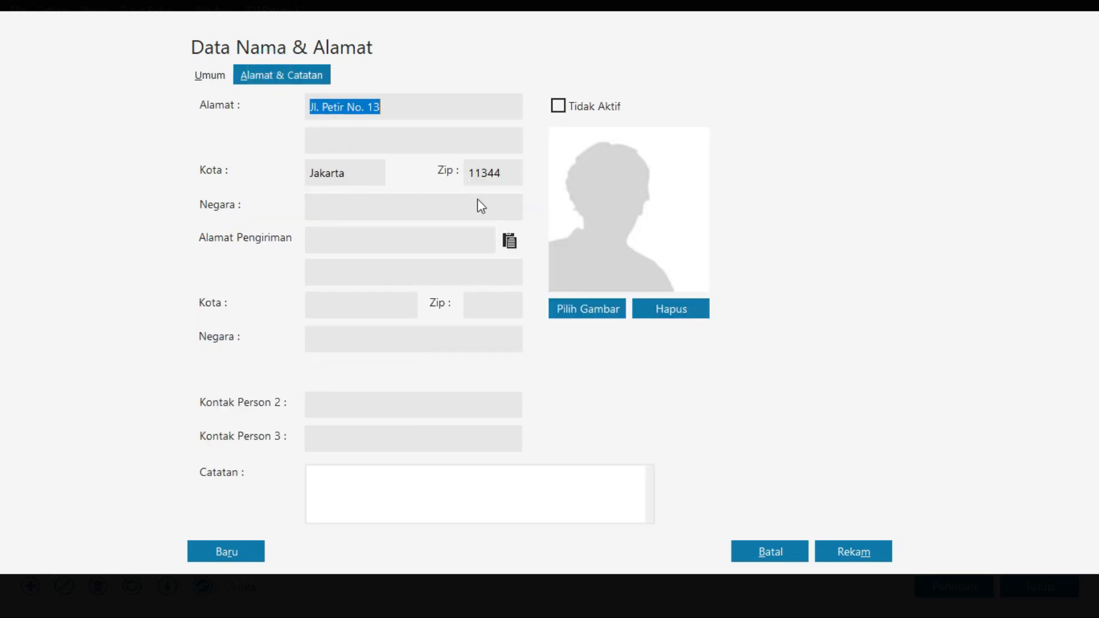
{"action": "key", "text": "alt+Tab"}
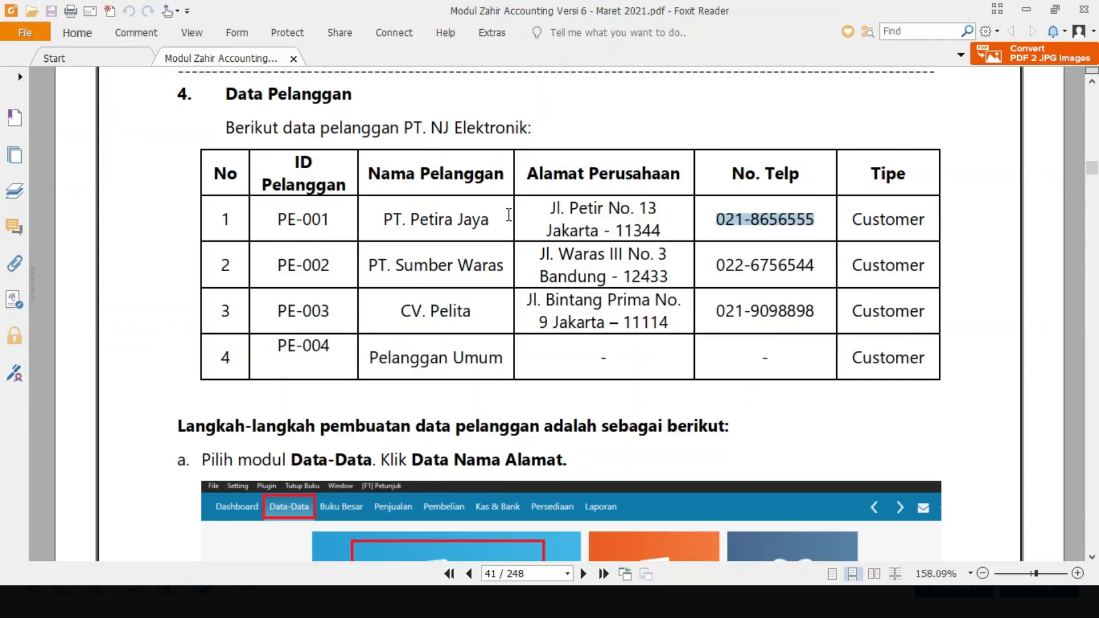
{"action": "key", "text": "alt+Tab"}
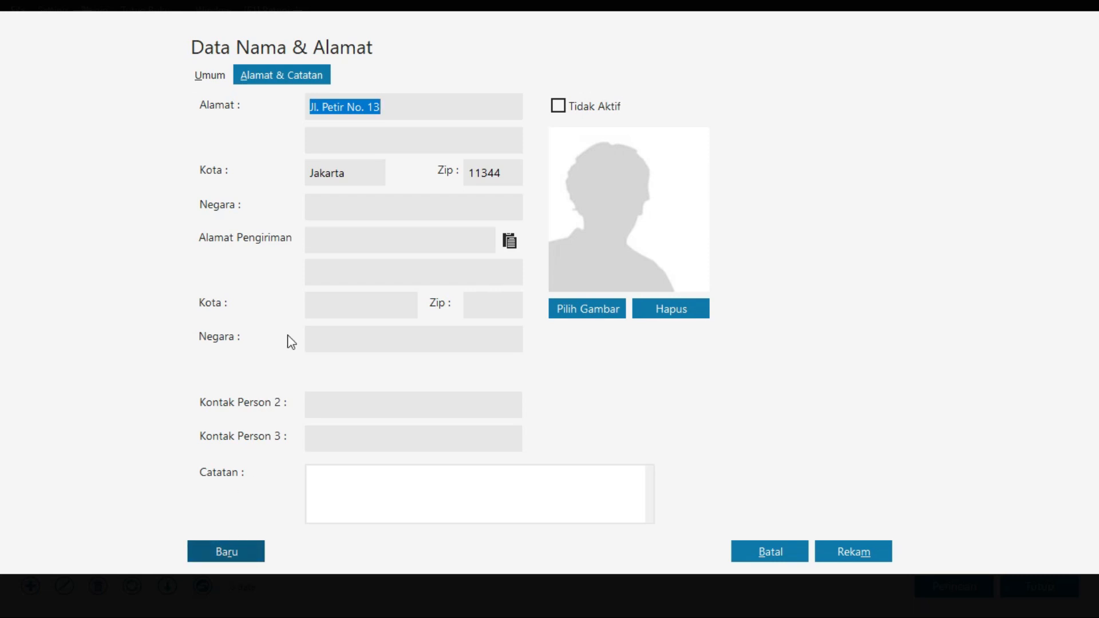
{"action": "left_click", "coordinate": [204, 80]}
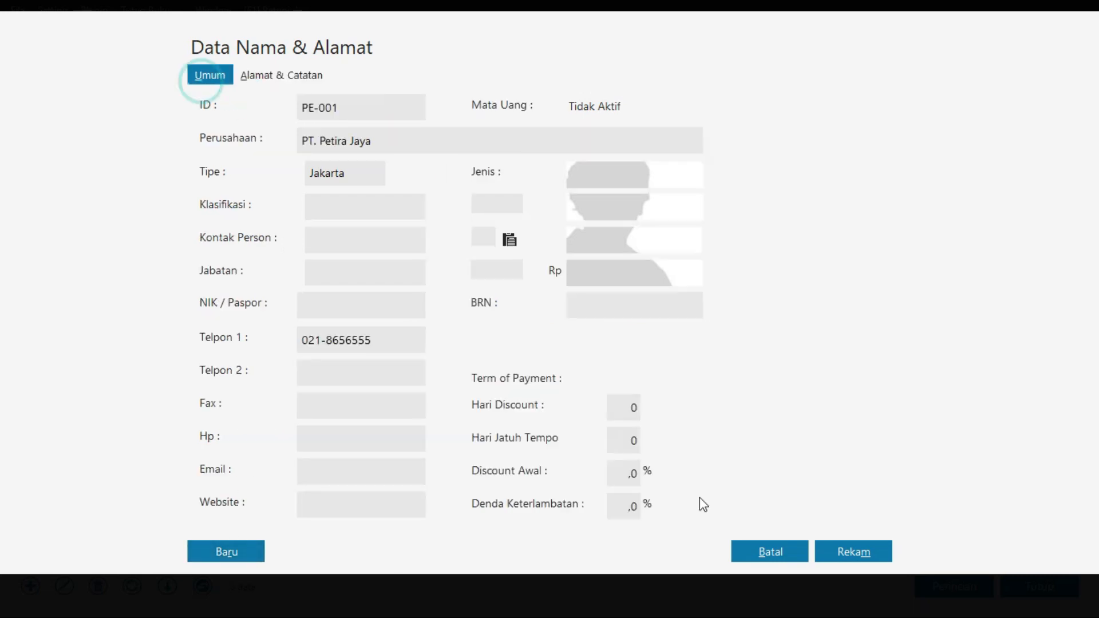
{"action": "left_click", "coordinate": [879, 555]}
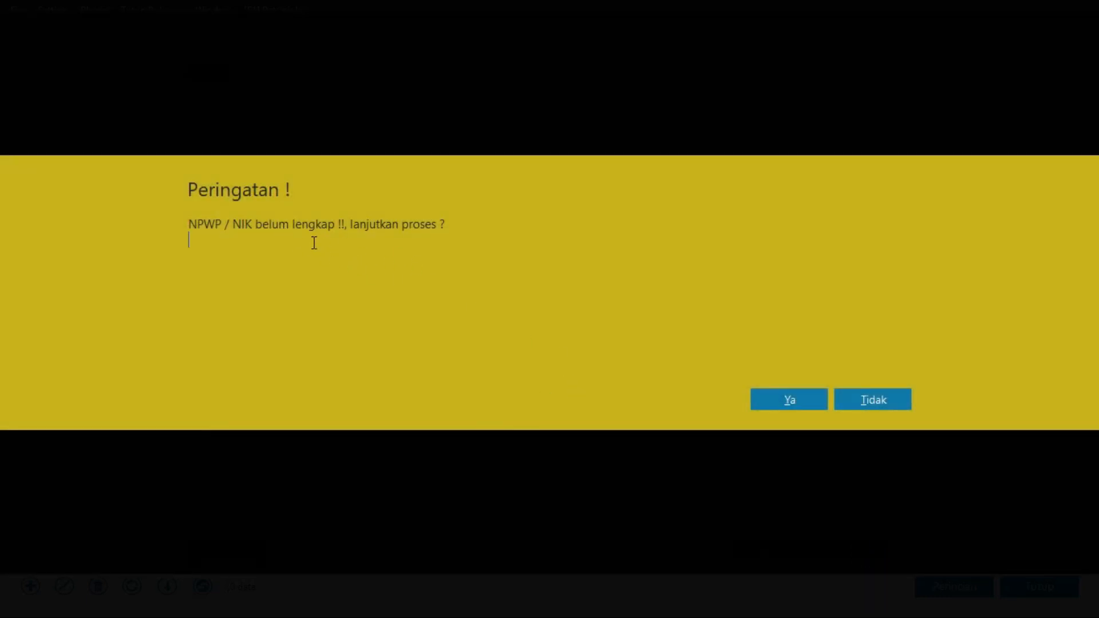
{"action": "left_click", "coordinate": [789, 396]}
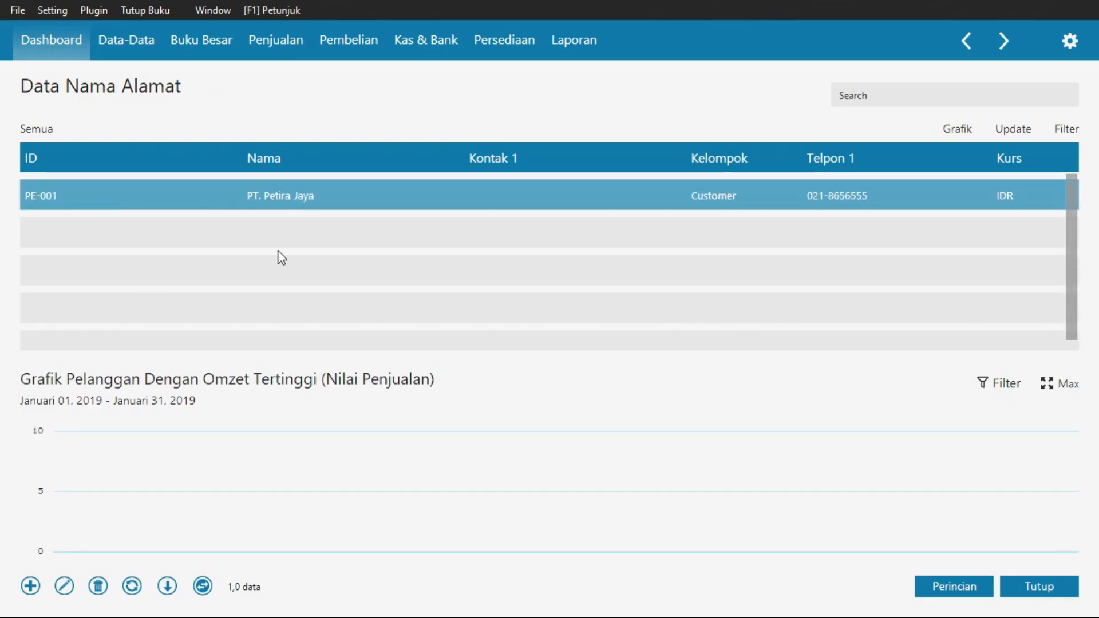
Add a new name and address record and copy PT. Sumber Waras's ID from the manual into ID
{"action": "left_click", "coordinate": [31, 586]}
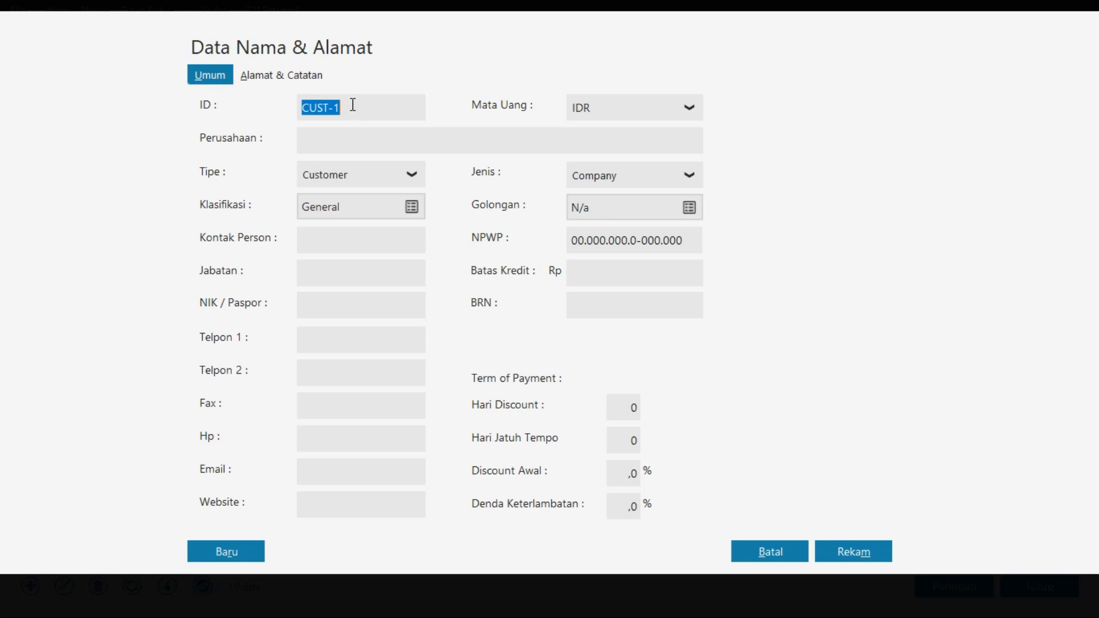
{"action": "key", "text": "alt+Tab"}
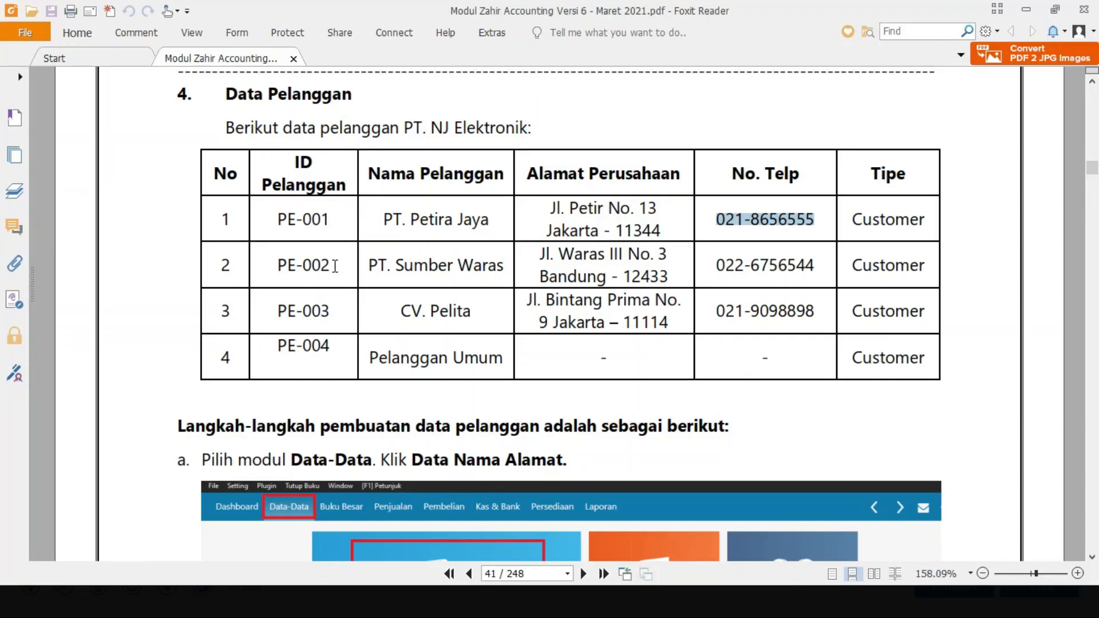
{"action": "left_click_drag", "start_coordinate": [334, 264], "coordinate": [265, 276]}
{"action": "key", "text": "ctrl+c"}
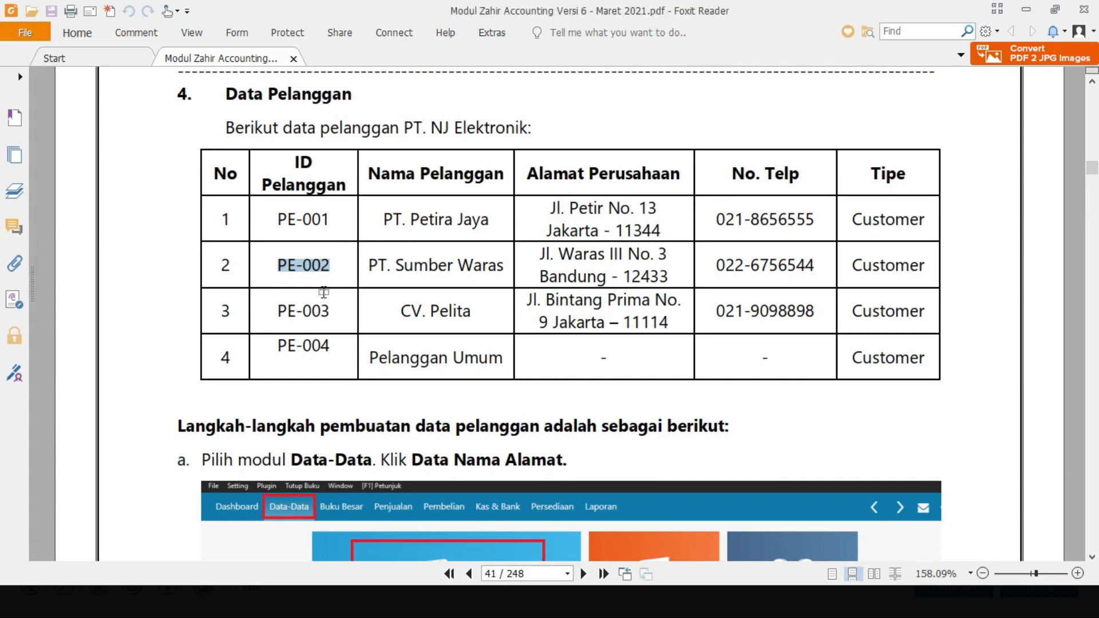
{"action": "key", "text": "alt+Tab"}
{"action": "key", "text": "ctrl+v"}
Copy the company name PT. Sumber Waras from the manual into Perusahaan
{"action": "key", "text": "alt+Tab"}
{"action": "left_click_drag", "start_coordinate": [367, 265], "coordinate": [504, 266]}
{"action": "key", "text": "ctrl+c"}
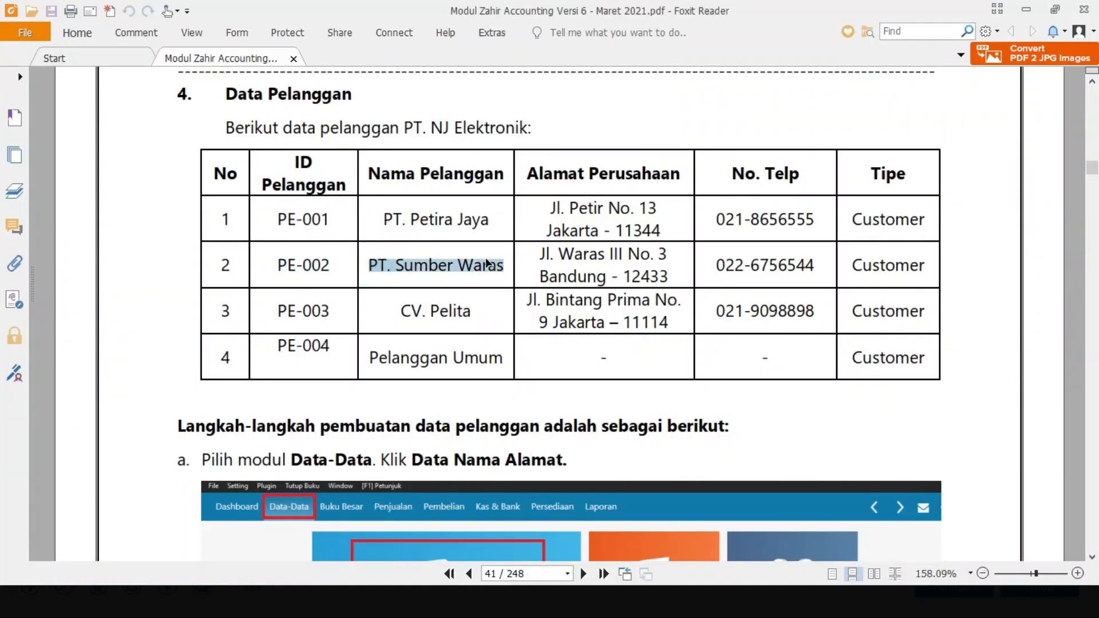
{"action": "key", "text": "alt+Tab"}
{"action": "left_click", "coordinate": [323, 130]}
{"action": "left_click", "coordinate": [328, 135]}
{"action": "key", "text": "ctrl+v"}
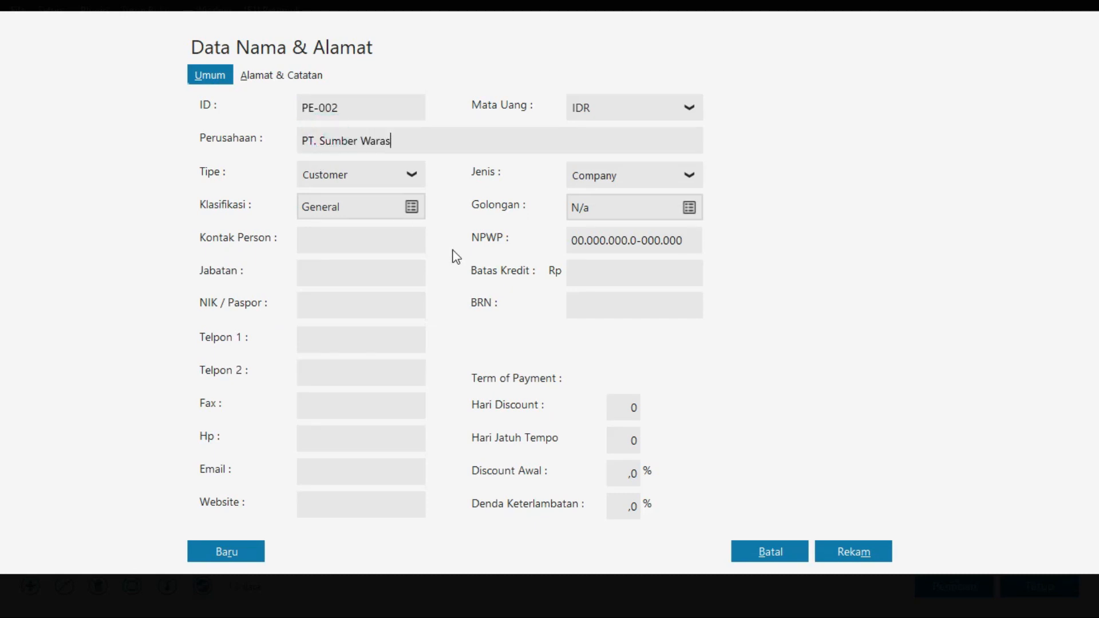
{"action": "key", "text": "alt+Tab"}
{"action": "left_click_drag", "start_coordinate": [716, 265], "coordinate": [814, 265]}
{"action": "key", "text": "ctrl+c"}
{"action": "key", "text": "alt+Tab"}
{"action": "left_click", "coordinate": [326, 341]}
{"action": "key", "text": "ctrl+v"}
Copy PT. Sumber Waras's street address from the manual into the first Alamat line of the address details
{"action": "left_click", "coordinate": [301, 80]}
{"action": "key", "text": "alt+Tab"}
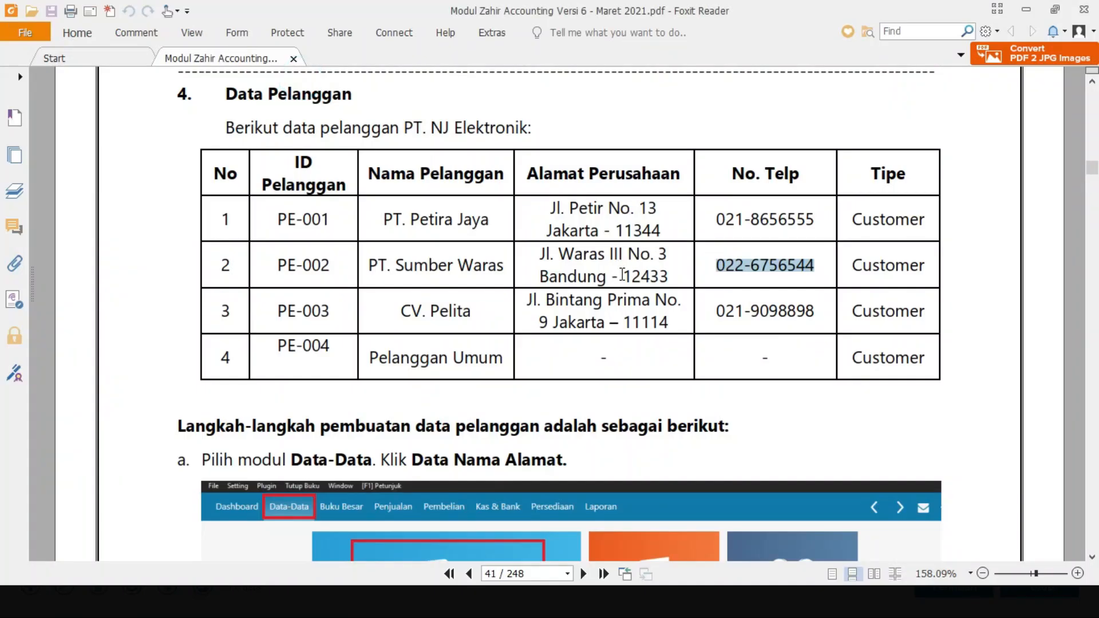
{"action": "left_click_drag", "start_coordinate": [541, 252], "coordinate": [666, 260]}
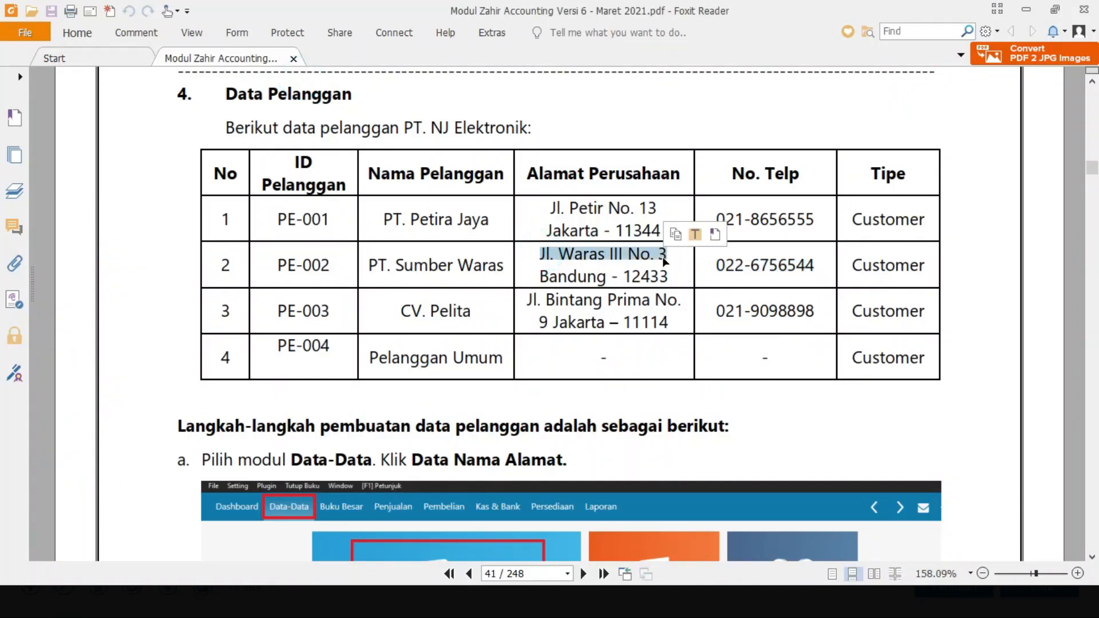
{"action": "key", "text": "ctrl+c"}
{"action": "key", "text": "alt+Tab"}
{"action": "key", "text": "ctrl+v"}
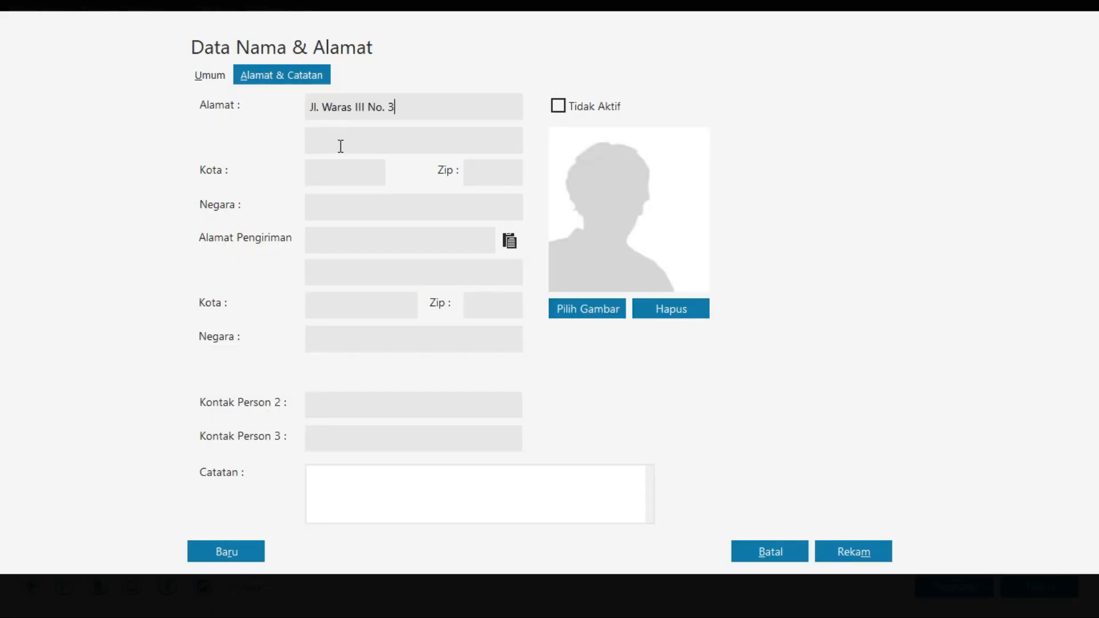
Copy PT. Sumber Waras's postal code from the manual into Zip and enter the customer's city in Kota
{"action": "key", "text": "alt+Tab"}
{"action": "double_click", "coordinate": [648, 278]}
{"action": "key", "text": "ctrl+c"}
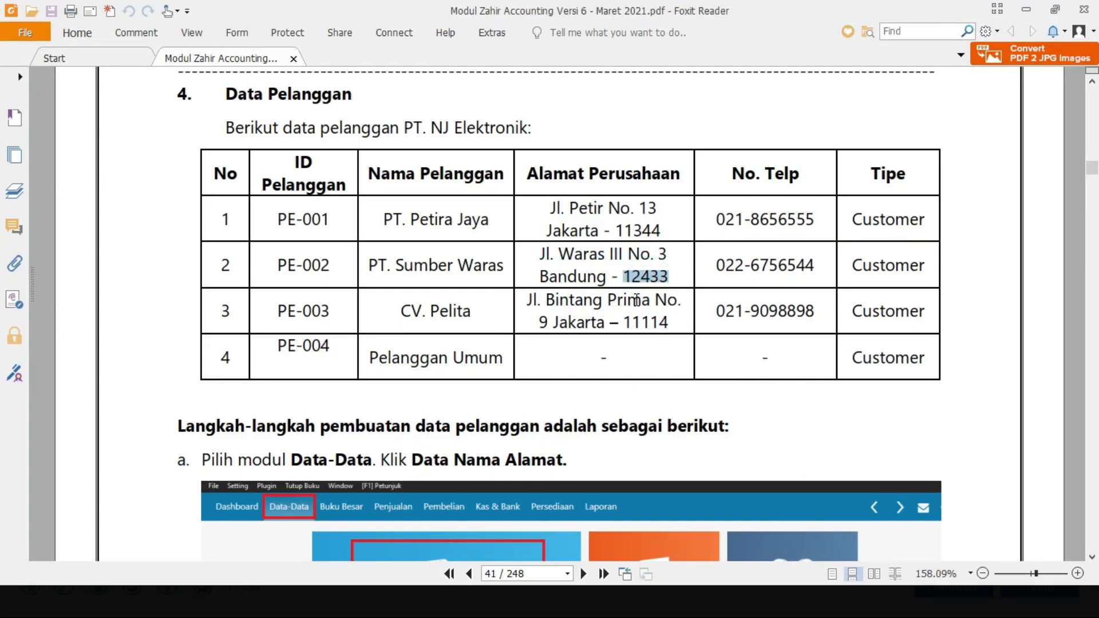
{"action": "key", "text": "alt+Tab"}
{"action": "left_click", "coordinate": [497, 171]}
{"action": "key", "text": "ctrl+v"}
{"action": "left_click", "coordinate": [358, 172]}
{"action": "type", "text": "Ban"}
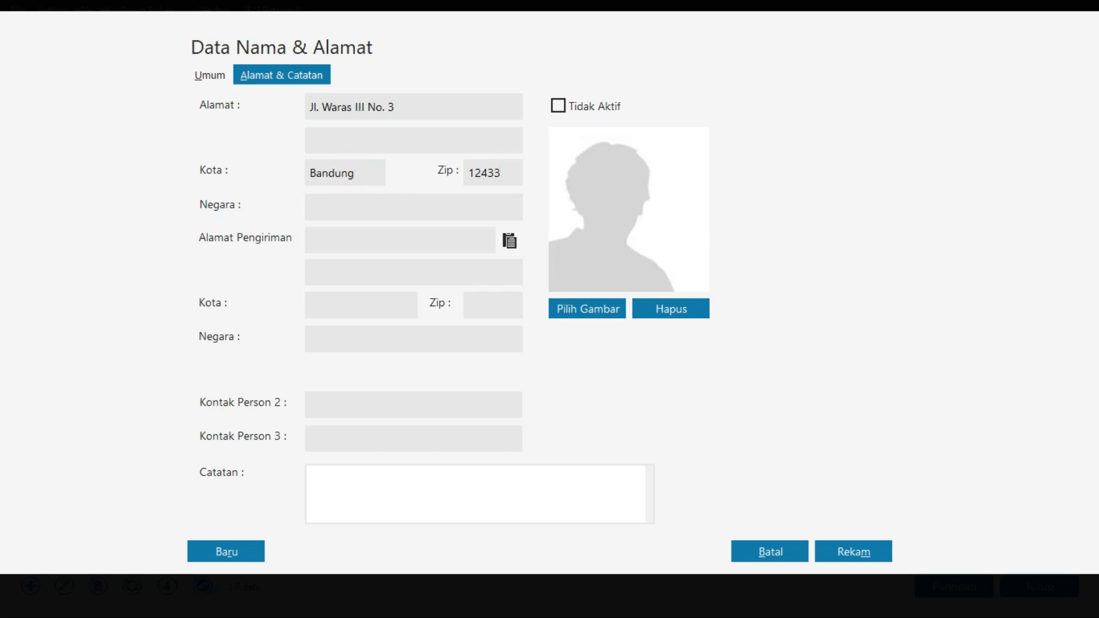
Finish PT. Sumber Waras's record, start another one and copy CV. Pelita's ID from the manual into ID
{"action": "key", "text": "alt+u"}
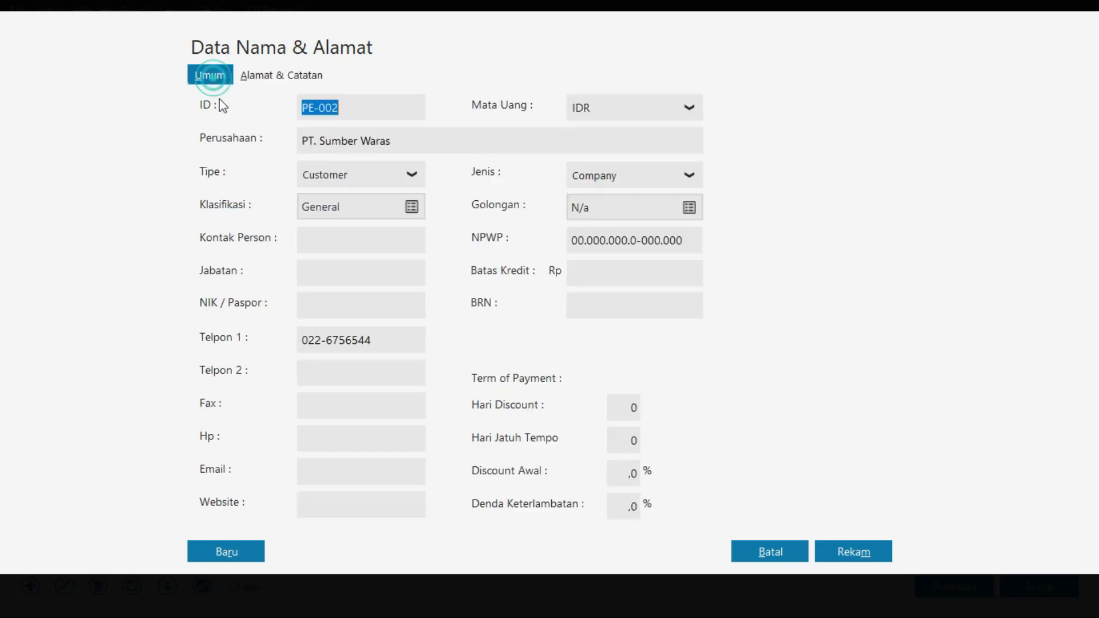
{"action": "left_click", "coordinate": [228, 553]}
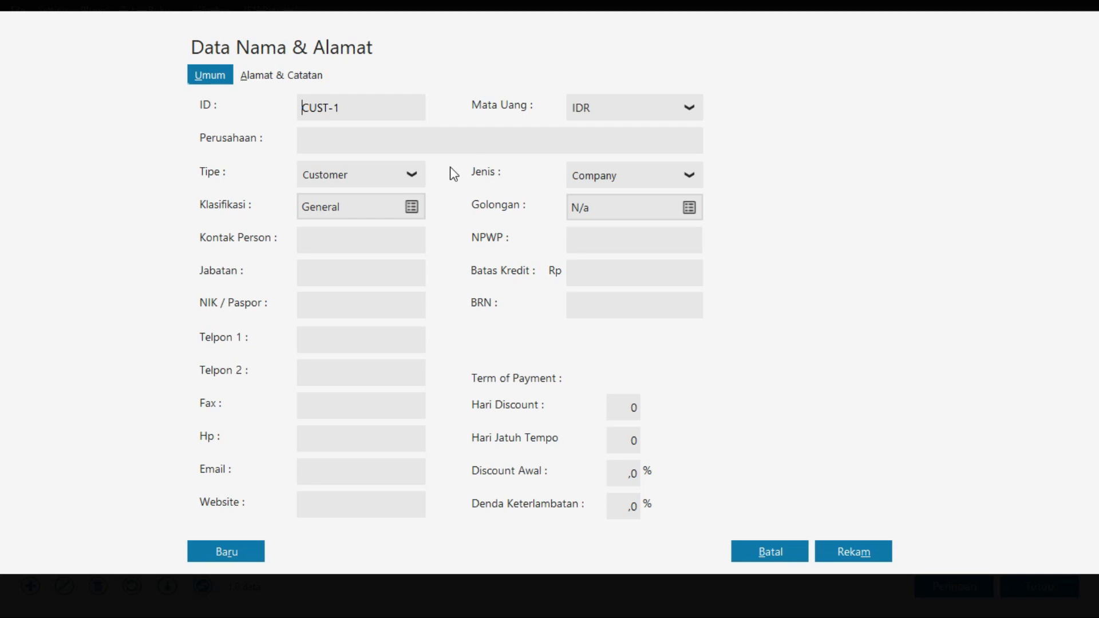
{"action": "key", "text": "alt+Tab"}
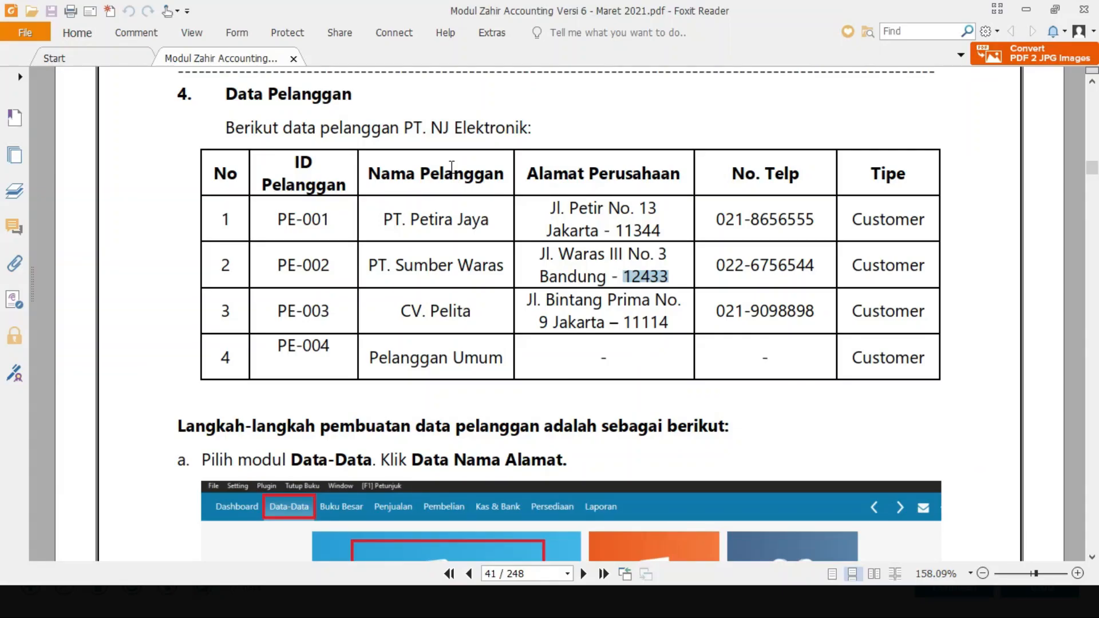
{"action": "key", "text": "alt+Tab"}
{"action": "key", "text": "alt+Tab"}
{"action": "left_click", "coordinate": [335, 308]}
{"action": "left_click_drag", "start_coordinate": [297, 312], "coordinate": [273, 314]}
{"action": "key", "text": "alt+Tab"}
{"action": "left_click", "coordinate": [351, 111]}
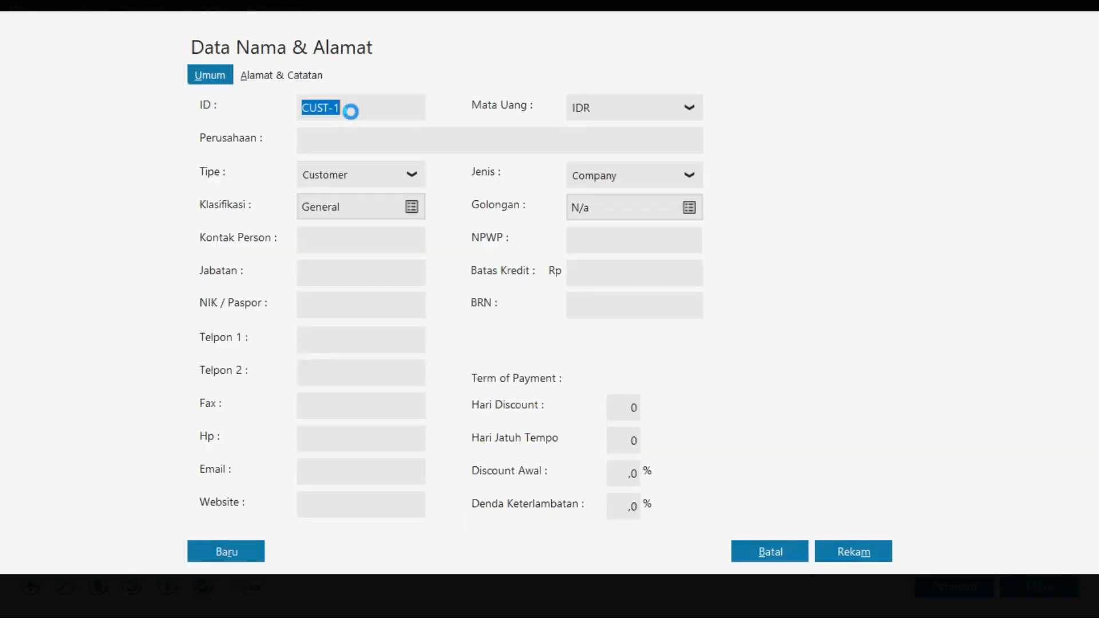
Copy the company name CV. Pelita from the manual into Perusahaan
{"action": "key", "text": "alt+Tab"}
{"action": "left_click_drag", "start_coordinate": [404, 309], "coordinate": [475, 312]}
{"action": "key", "text": "alt+Tab"}
{"action": "left_click", "coordinate": [351, 138]}
{"action": "key", "text": "ctrl+v"}
{"action": "key", "text": "alt+Tab"}
{"action": "left_click_drag", "start_coordinate": [715, 310], "coordinate": [815, 327]}
{"action": "key", "text": "alt+Tab"}
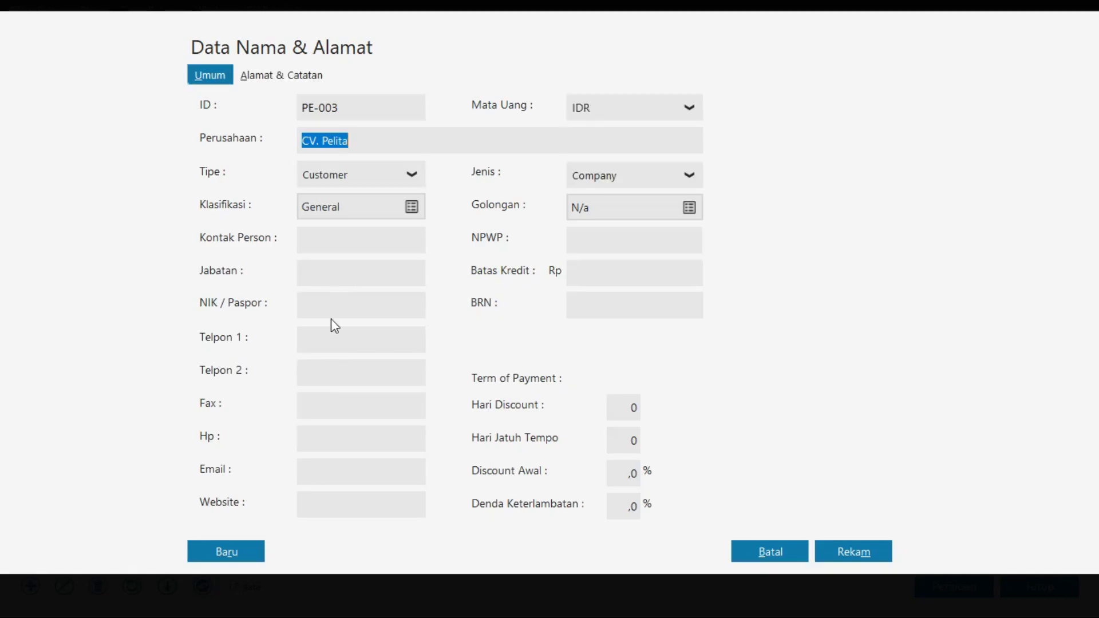
{"action": "left_click", "coordinate": [336, 328]}
{"action": "key", "text": "ctrl+v"}
Copy CV. Pelita's street name from the manual into the first Alamat line of the address details
{"action": "left_click", "coordinate": [299, 80]}
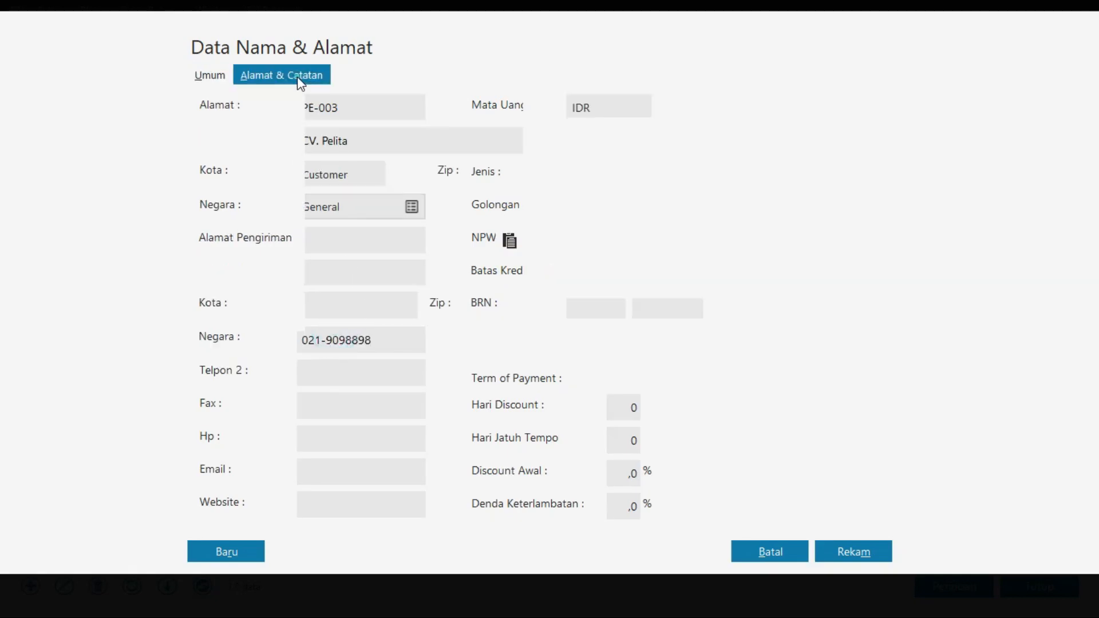
{"action": "key", "text": "alt+Tab"}
{"action": "left_click_drag", "start_coordinate": [530, 301], "coordinate": [684, 304]}
{"action": "key", "text": "ctrl+c"}
{"action": "key", "text": "alt+Tab"}
{"action": "key", "text": "ctrl+v"}
Complete CV. Pelita's address with the house number in Alamat, the postal code in Zip and the city in Kota
{"action": "key", "text": "alt+Tab"}
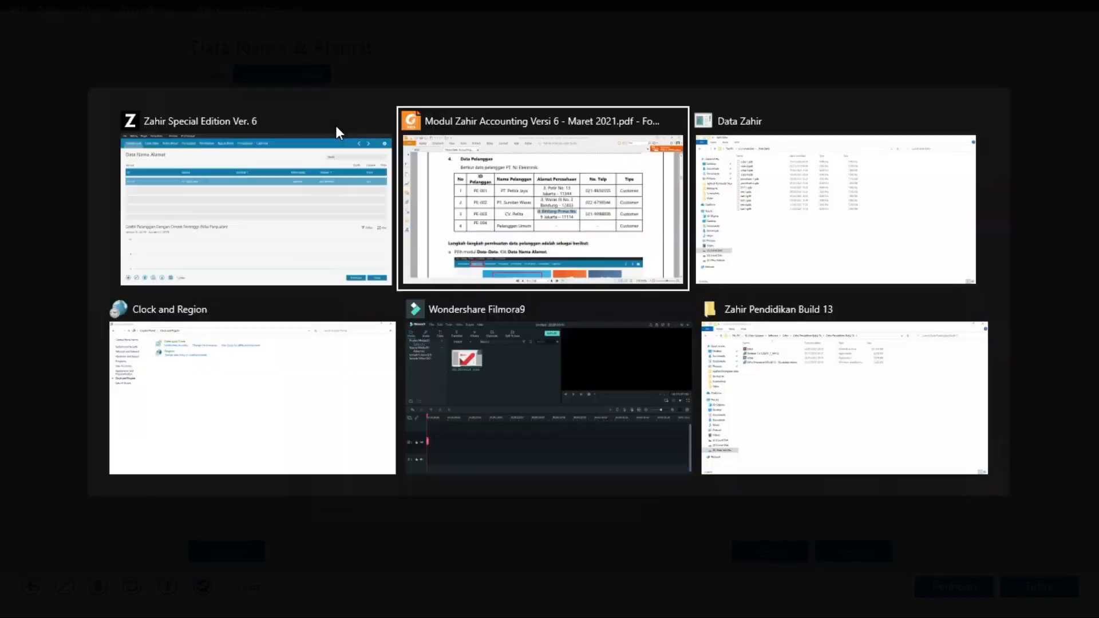
{"action": "left_click", "coordinate": [645, 319]}
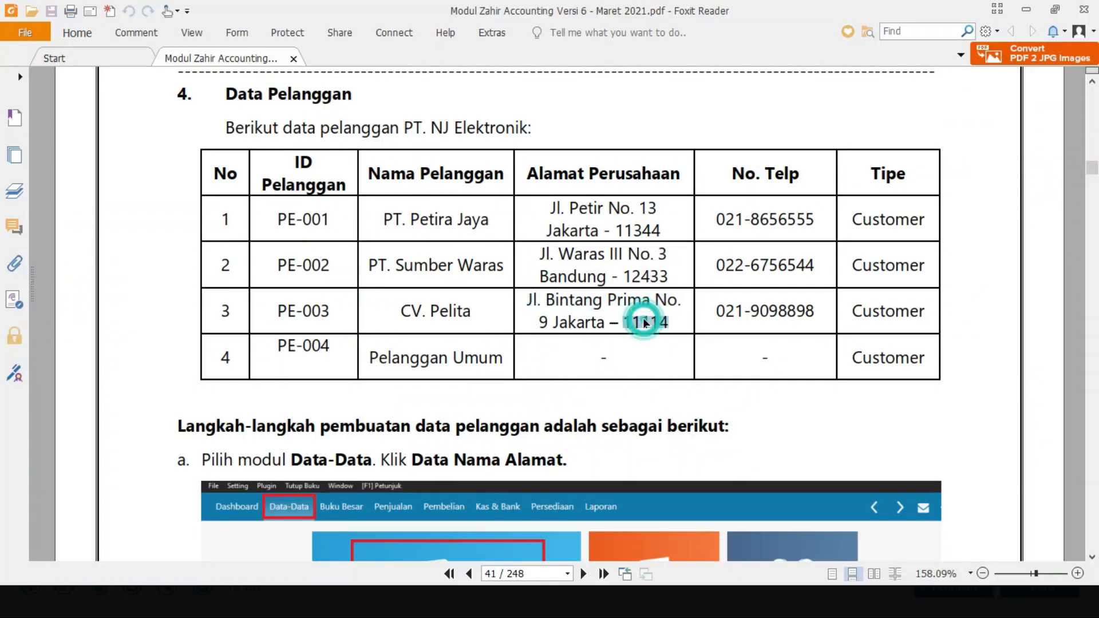
{"action": "key", "text": "alt+Tab"}
{"action": "type", "text": "9"}
{"action": "left_click", "coordinate": [327, 180]}
{"action": "type", "text": "Jakarta"}
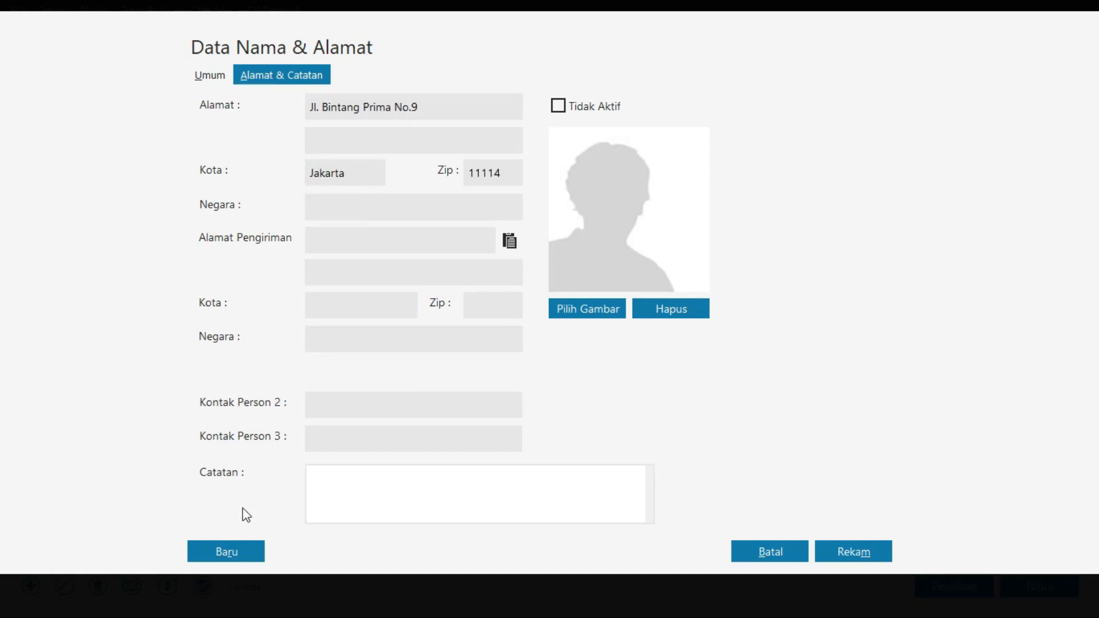
Start a new record after CV. Pelita and copy Pelanggan Umum's ID from the manual into ID
{"action": "left_click", "coordinate": [245, 552]}
{"action": "key", "text": "alt+Tab"}
{"action": "left_click_drag", "start_coordinate": [277, 347], "coordinate": [339, 344]}
{"action": "key", "text": "ctrl+c"}
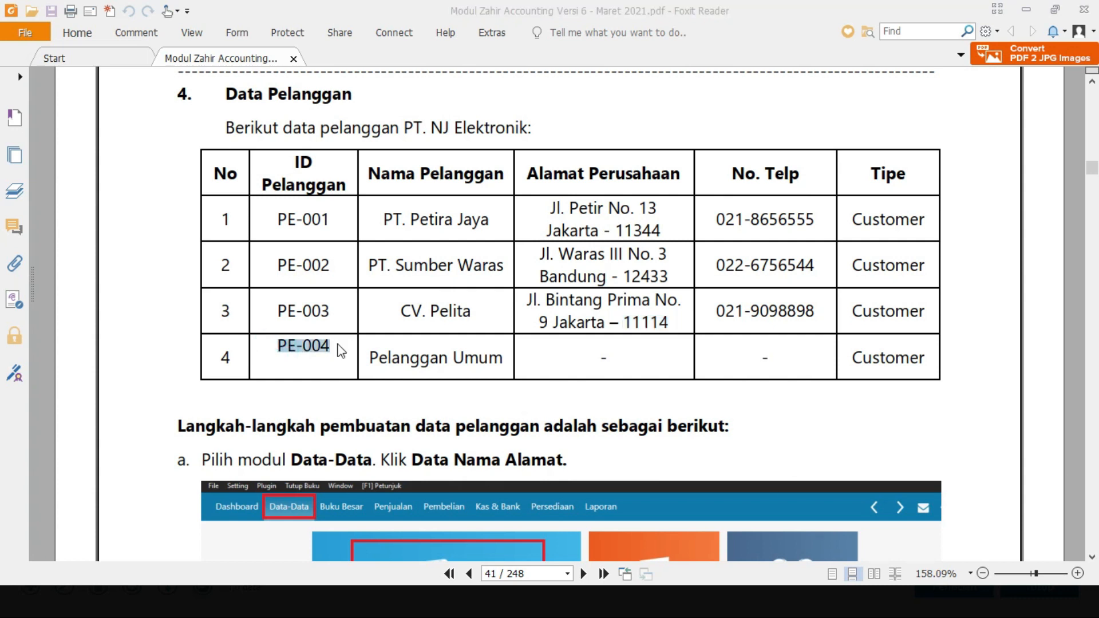
{"action": "key", "text": "alt+Tab"}
{"action": "key", "text": "ctrl+v"}
Copy the customer name Pelanggan Umum from the manual into Perusahaan
{"action": "key", "text": "alt+Tab"}
{"action": "left_click_drag", "start_coordinate": [369, 358], "coordinate": [504, 359]}
{"action": "key", "text": "ctrl+c"}
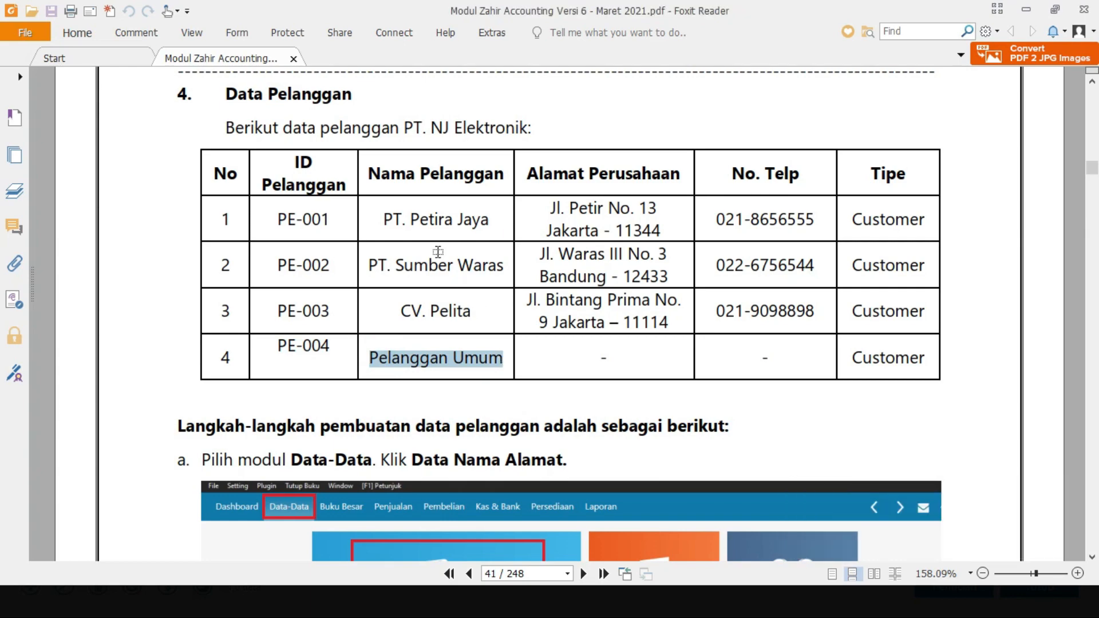
{"action": "key", "text": "alt+Tab"}
{"action": "left_click", "coordinate": [357, 140]}
{"action": "key", "text": "ctrl+v"}
Check the manual's remaining customer instructions, finish Pelanggan Umum's record without address or phone, and start a new record
{"action": "key", "text": "alt+Tab"}
{"action": "key", "text": "alt+Tab"}
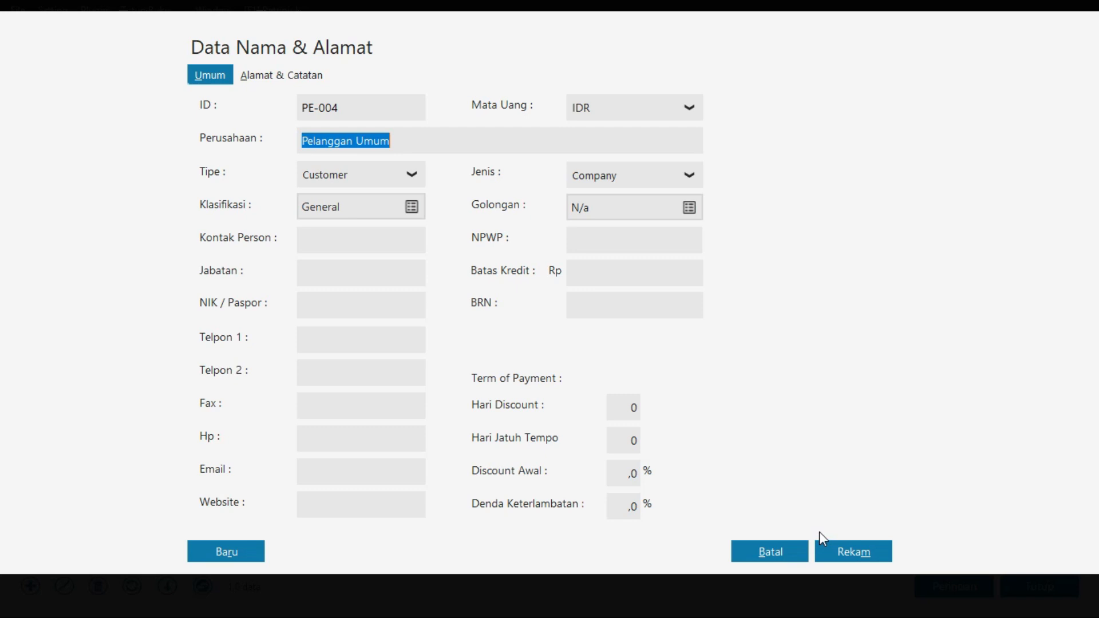
{"action": "key", "text": "alt+Tab"}
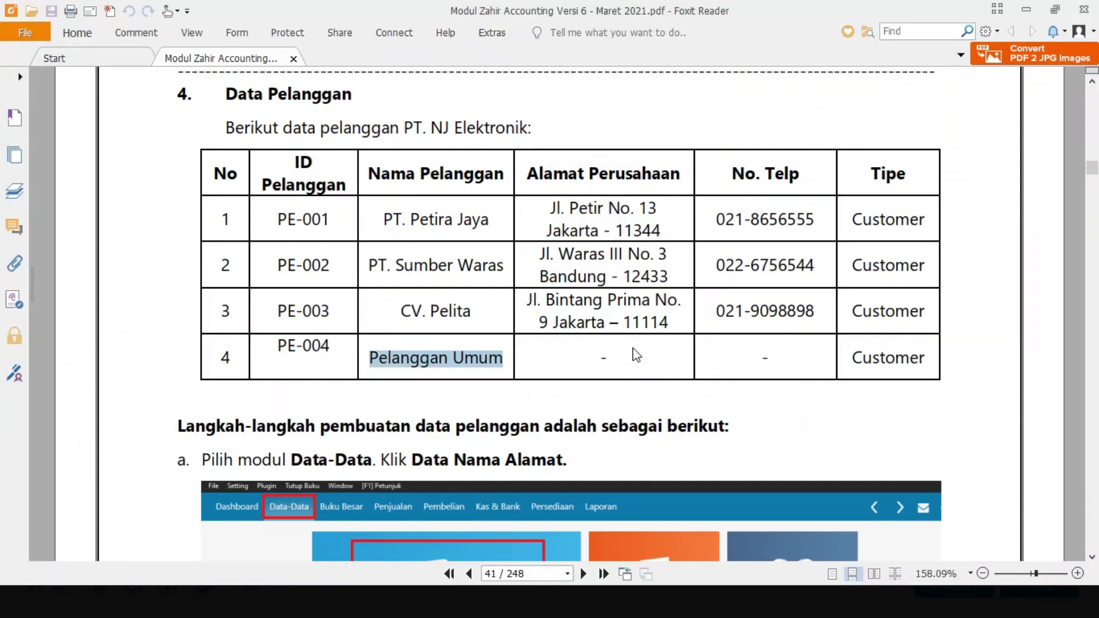
{"action": "scroll", "coordinate": [635, 353], "scroll_direction": "down", "scroll_amount": 20}
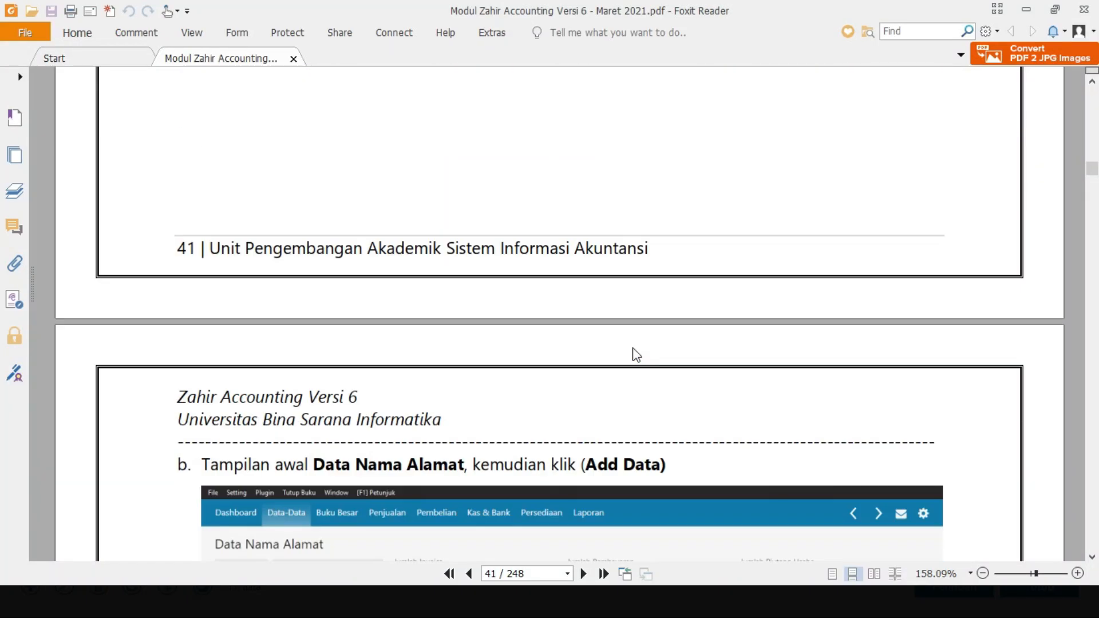
{"action": "scroll", "coordinate": [635, 355], "scroll_direction": "down", "scroll_amount": 20}
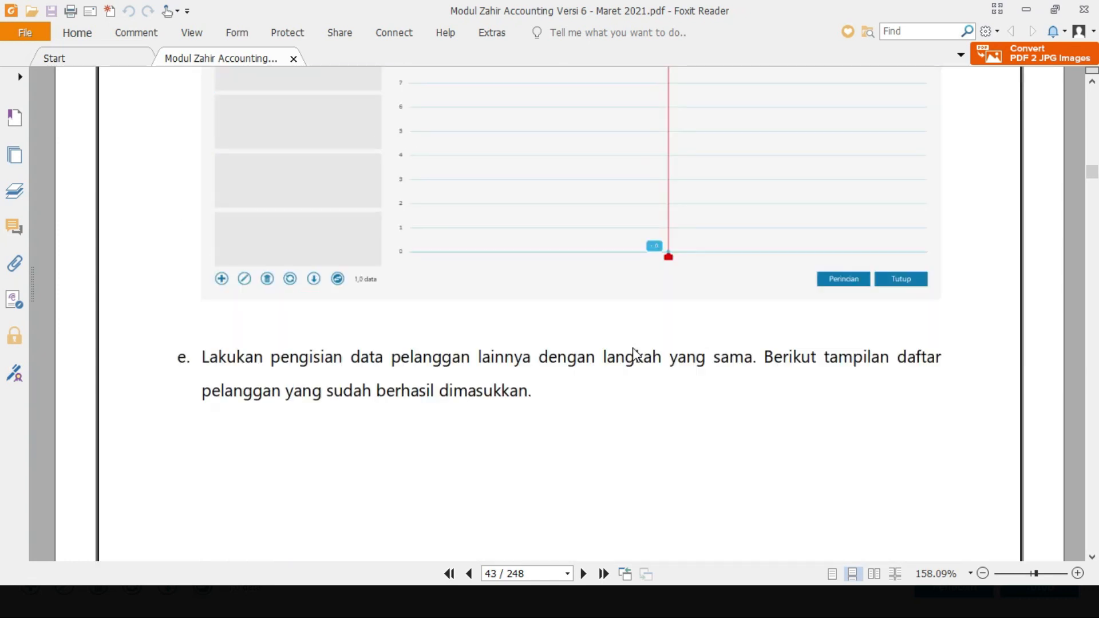
{"action": "scroll", "coordinate": [633, 349], "scroll_direction": "up", "scroll_amount": 5}
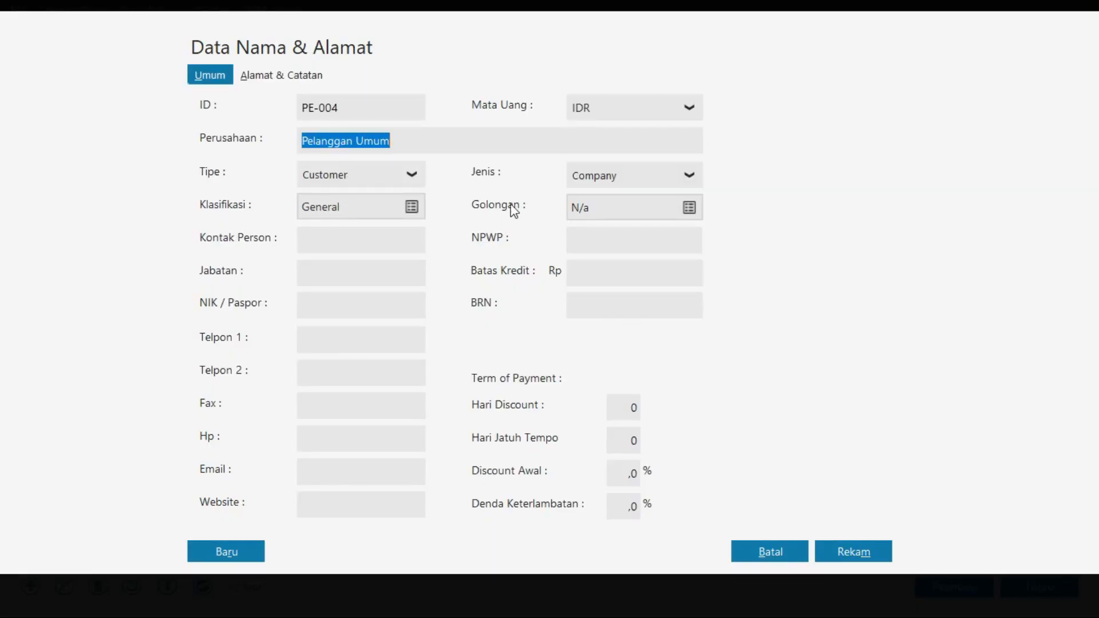
{"action": "left_click", "coordinate": [454, 137]}
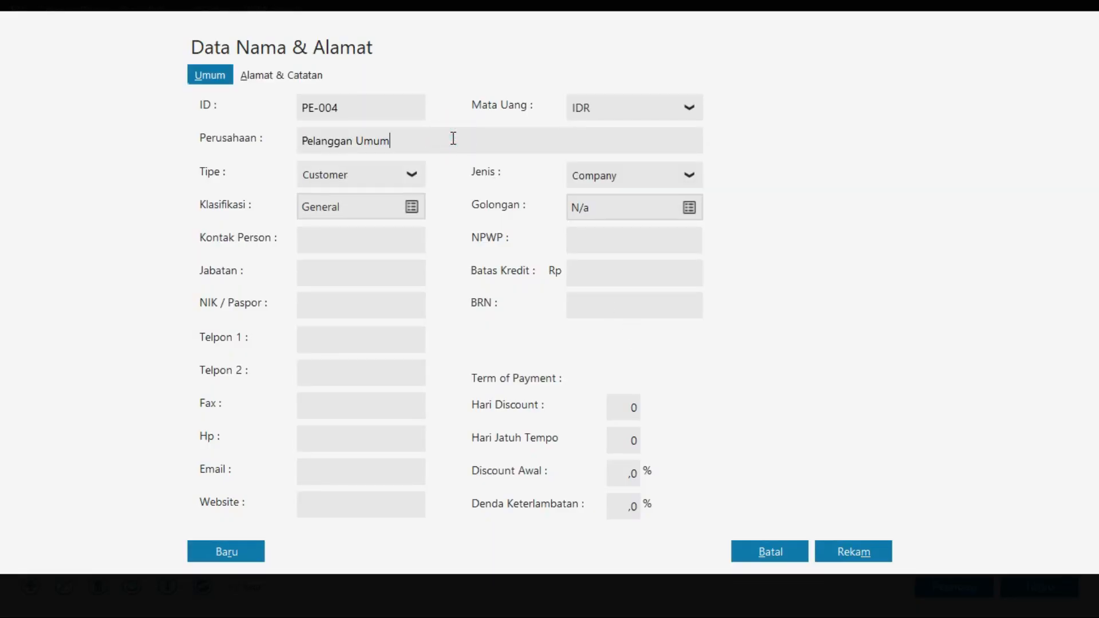
{"action": "left_click", "coordinate": [246, 558]}
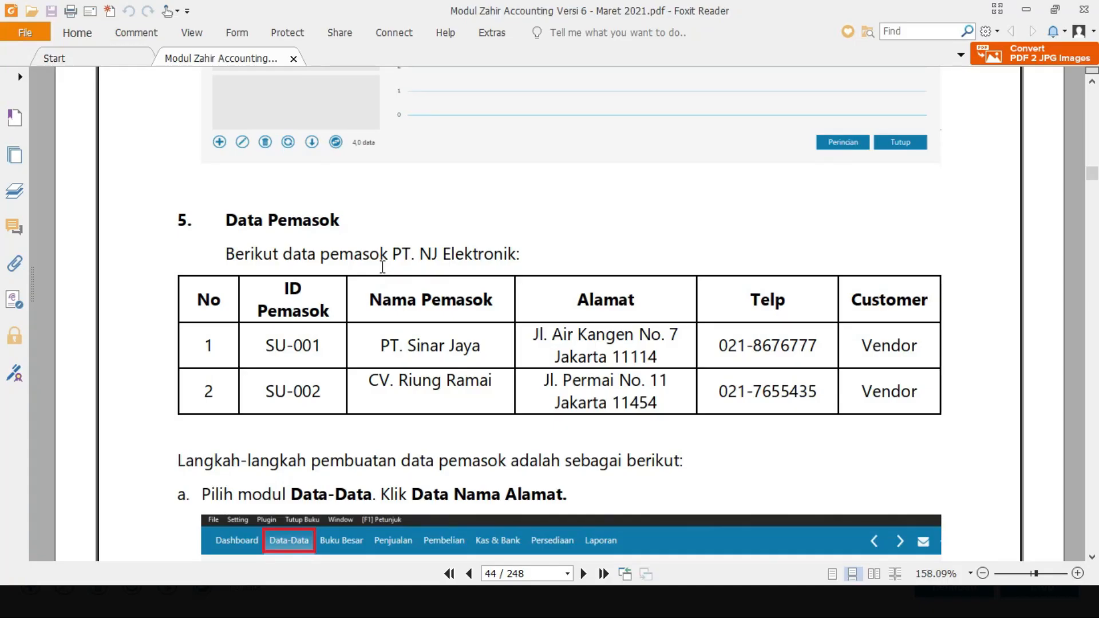
Copy PT. Sinar Jaya's supplier ID from the manual into the new record and set Tipe to Vendor
{"action": "left_click_drag", "start_coordinate": [319, 347], "coordinate": [273, 353]}
{"action": "key", "text": "ctrl+c"}
{"action": "key", "text": "alt+Tab"}
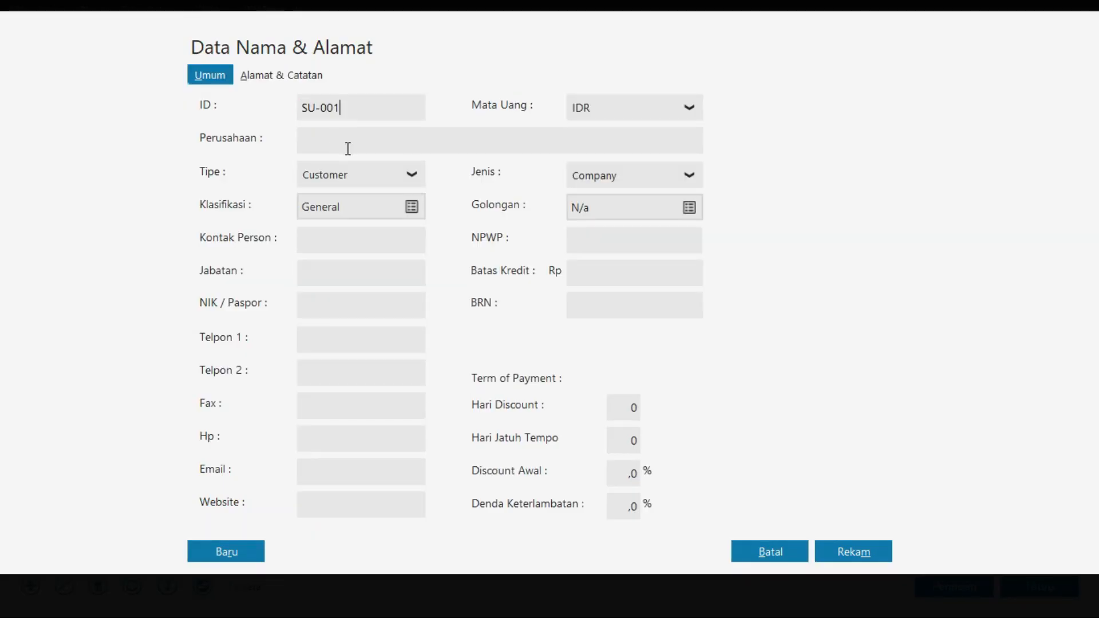
{"action": "left_click", "coordinate": [411, 173]}
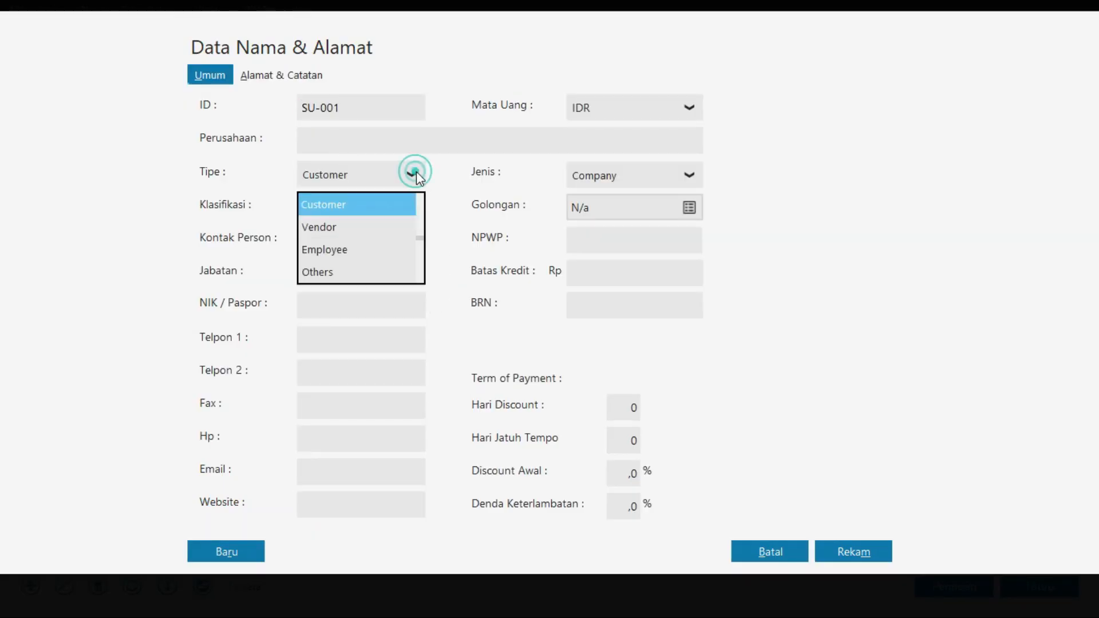
{"action": "left_click", "coordinate": [400, 228]}
Clear the vendor record's ID field and enter PT. Sinar Jaya's supplier ID from the manual again
{"action": "double_click", "coordinate": [354, 110]}
{"action": "key", "text": "BackSpace"}
{"action": "key", "text": "BackSpace"}
{"action": "key", "text": "BackSpace"}
{"action": "key", "text": "BackSpace"}
{"action": "key", "text": "BackSpace"}
{"action": "key", "text": "BackSpace"}
{"action": "key", "text": "ctrl+v"}
{"action": "key", "text": "alt+Tab"}
{"action": "key", "text": "alt+Tab"}
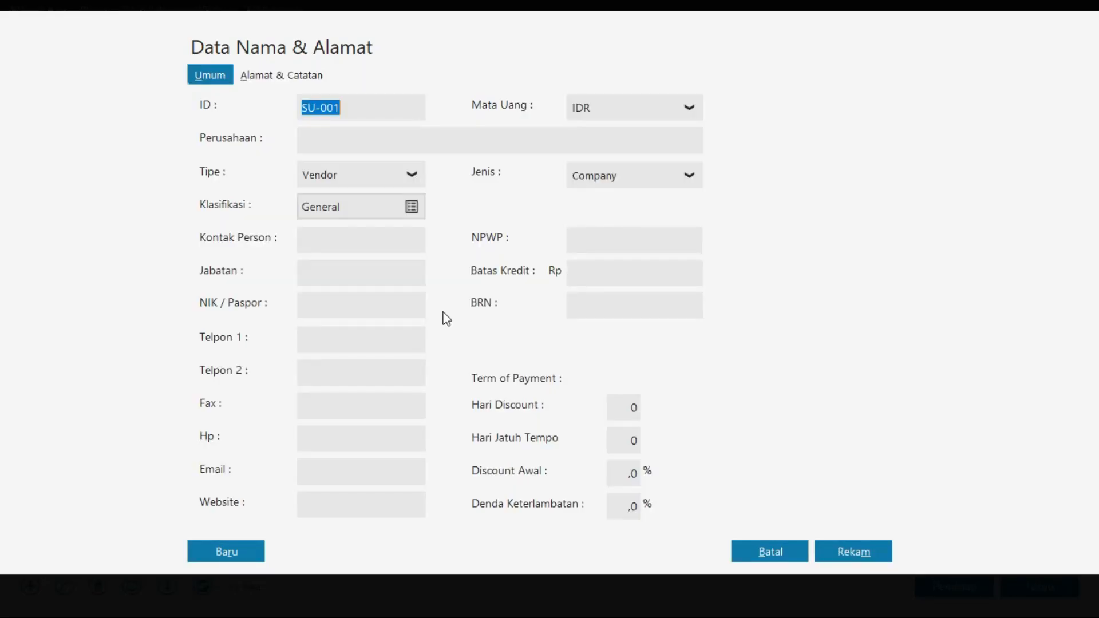
Copy the supplier name PT. Sinar Jaya from the manual into Perusahaan
{"action": "key", "text": "alt+Tab"}
{"action": "left_click_drag", "start_coordinate": [382, 347], "coordinate": [485, 345]}
{"action": "key", "text": "ctrl+c"}
{"action": "key", "text": "alt+Tab"}
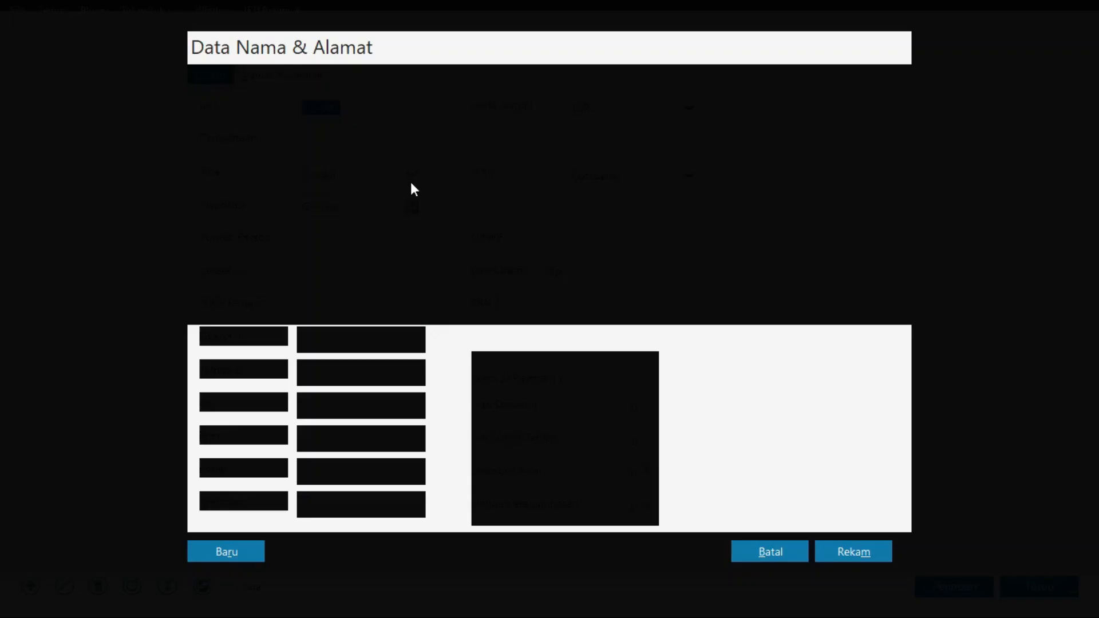
{"action": "left_click", "coordinate": [339, 138]}
{"action": "key", "text": "ctrl+v"}
Copy PT. Sinar Jaya's street address from the manual into the first Alamat line of the address details
{"action": "key", "text": "alt+Tab"}
{"action": "left_click_drag", "start_coordinate": [532, 335], "coordinate": [681, 331]}
{"action": "key", "text": "ctrl+c"}
{"action": "key", "text": "alt+Tab"}
{"action": "left_click", "coordinate": [282, 75]}
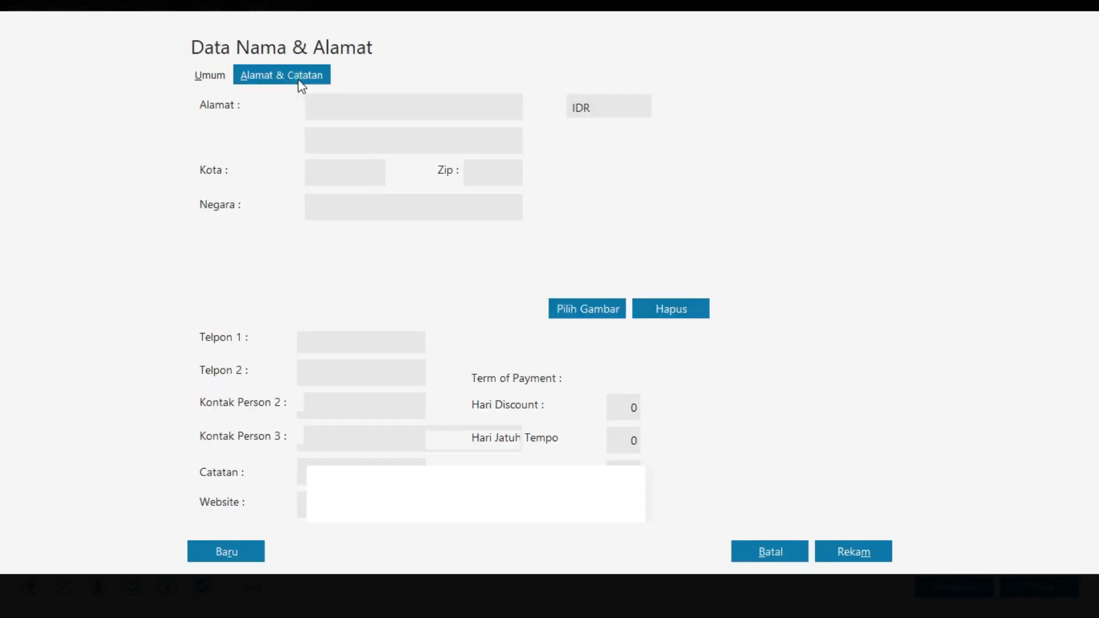
{"action": "key", "text": "ctrl+v"}
Copy PT. Sinar Jaya's postal code from the manual into Zip and enter the supplier's city in Kota
{"action": "key", "text": "alt+Tab"}
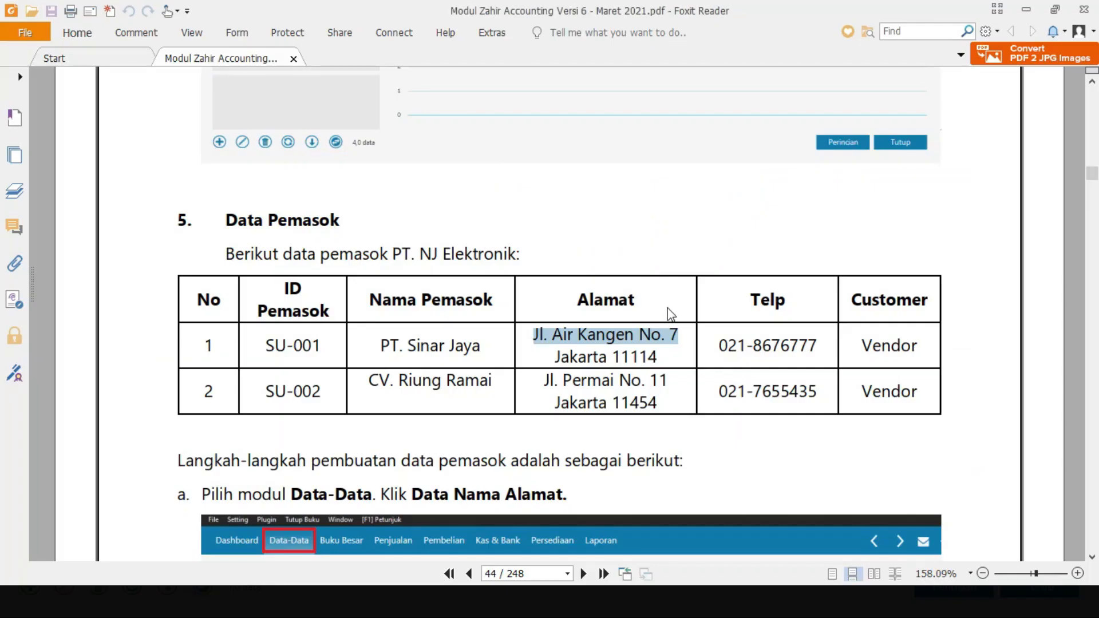
{"action": "double_click", "coordinate": [644, 356]}
{"action": "key", "text": "ctrl+c"}
{"action": "key", "text": "alt+Tab"}
{"action": "left_click", "coordinate": [485, 180]}
{"action": "key", "text": "ctrl+v"}
{"action": "left_click", "coordinate": [357, 170]}
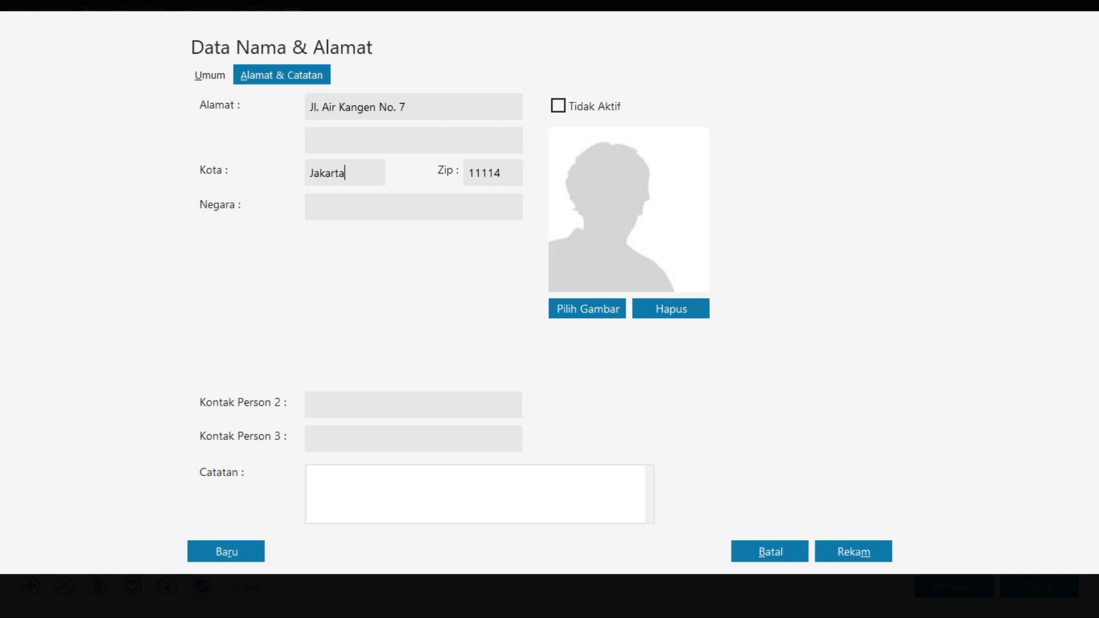
{"action": "key", "text": "alt+Tab"}
{"action": "left_click_drag", "start_coordinate": [717, 343], "coordinate": [815, 338]}
{"action": "key", "text": "ctrl+c"}
{"action": "key", "text": "alt+Tab"}
{"action": "left_click", "coordinate": [230, 79]}
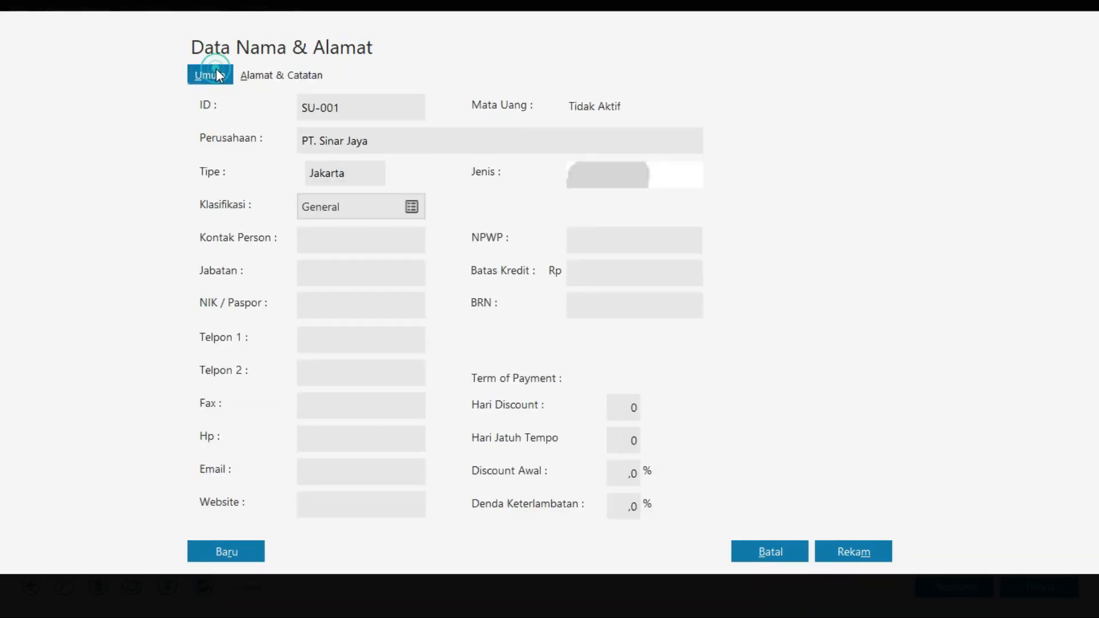
{"action": "left_click", "coordinate": [327, 348]}
{"action": "key", "text": "ctrl+v"}
Start a new vendor record and enter CV. Riung Ramai's supplier ID from the manual
{"action": "left_click", "coordinate": [216, 550]}
{"action": "key", "text": "alt+Tab"}
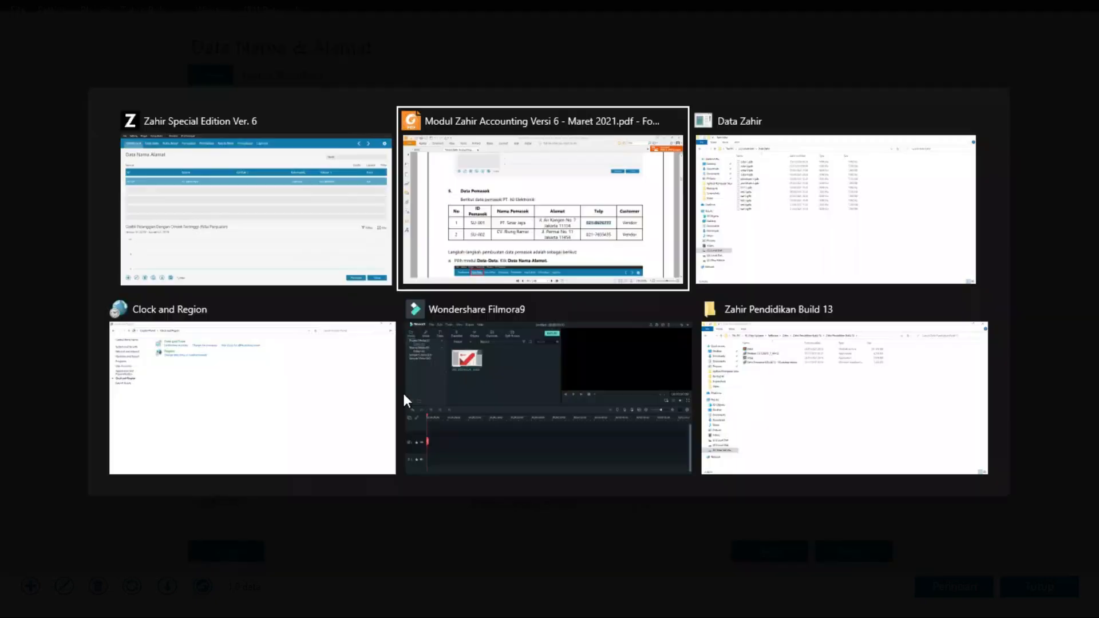
{"action": "double_click", "coordinate": [324, 392]}
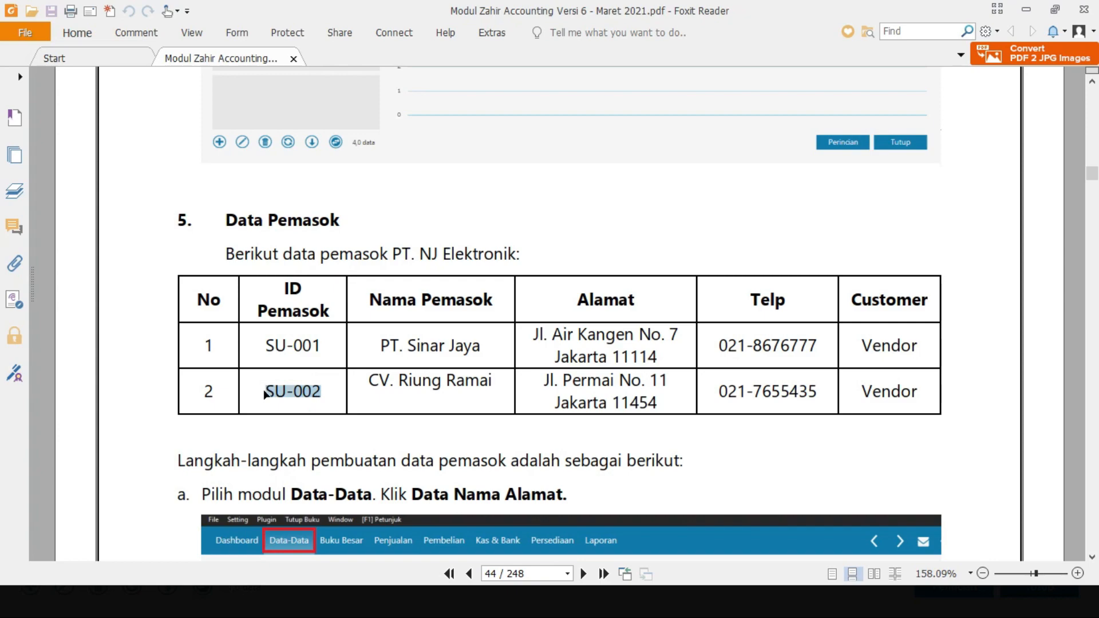
{"action": "key", "text": "alt+Tab"}
{"action": "left_click", "coordinate": [352, 98]}
{"action": "key", "text": "ctrl+v"}
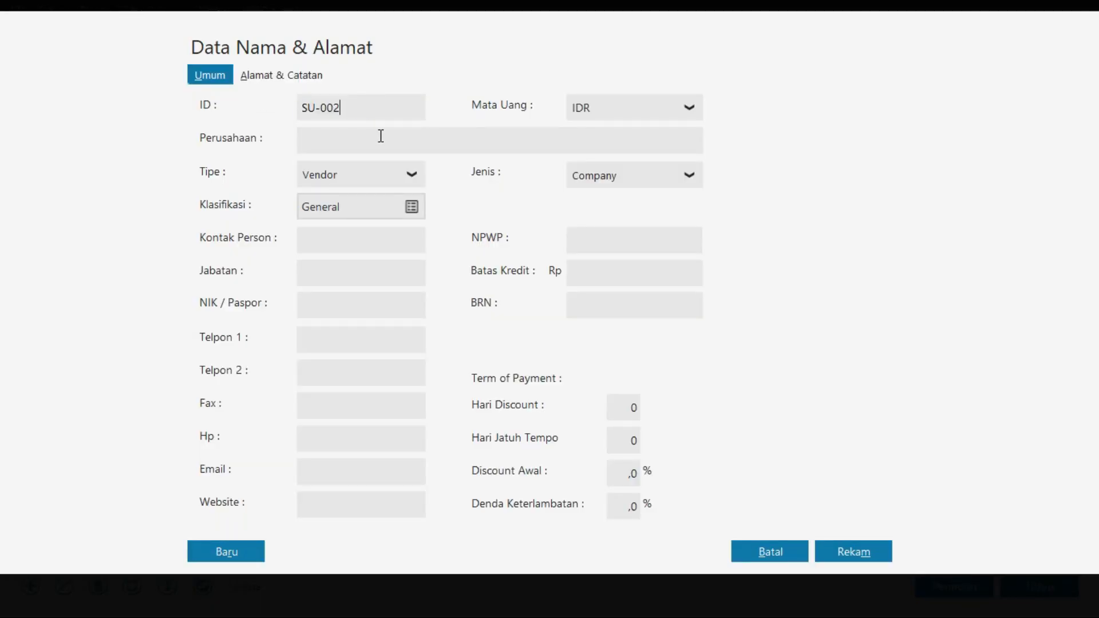
Copy the supplier name CV. Riung Ramai from the manual into Perusahaan
{"action": "key", "text": "alt+Tab"}
{"action": "left_click_drag", "start_coordinate": [368, 380], "coordinate": [498, 380]}
{"action": "key", "text": "alt+Tab"}
{"action": "left_click", "coordinate": [321, 143]}
{"action": "key", "text": "ctrl+v"}
{"action": "key", "text": "alt+Tab"}
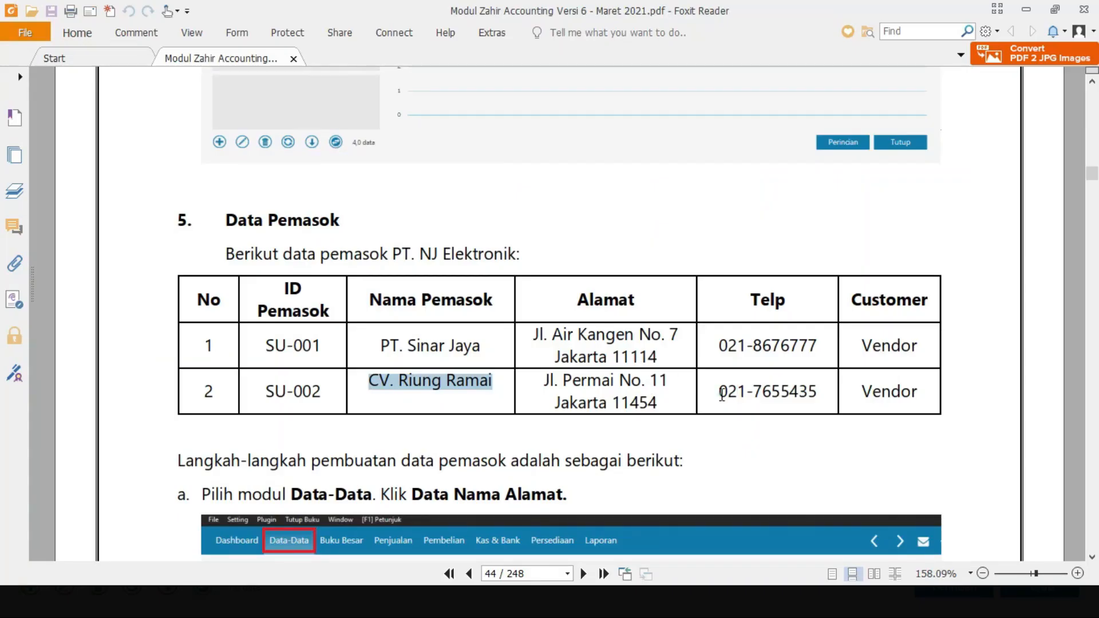
{"action": "left_click_drag", "start_coordinate": [722, 393], "coordinate": [820, 406]}
{"action": "key", "text": "alt+Tab"}
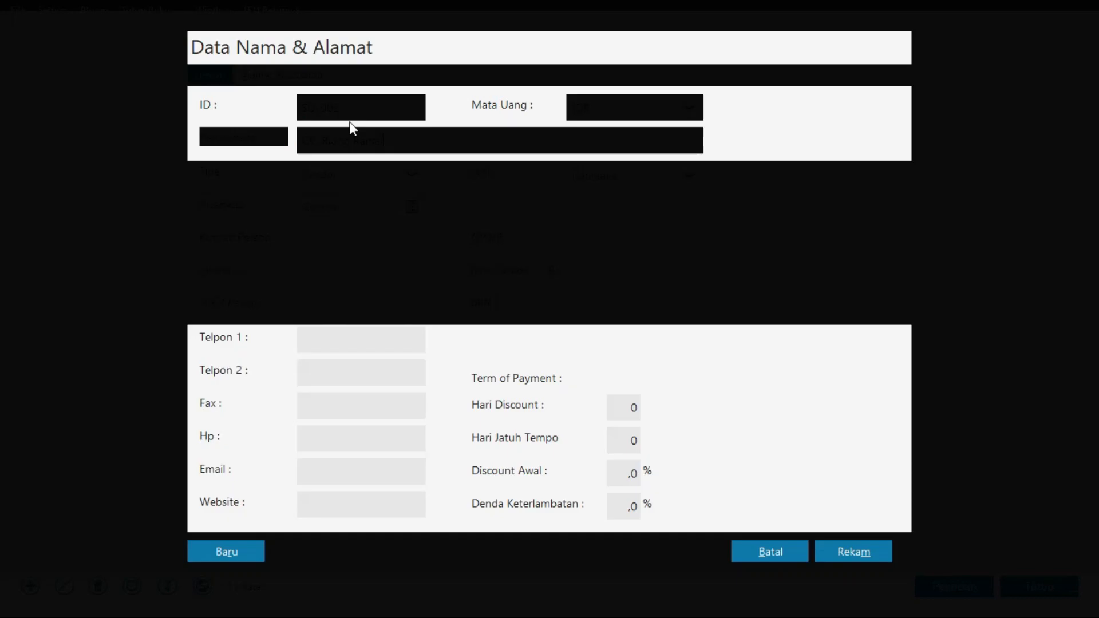
{"action": "left_click", "coordinate": [301, 80]}
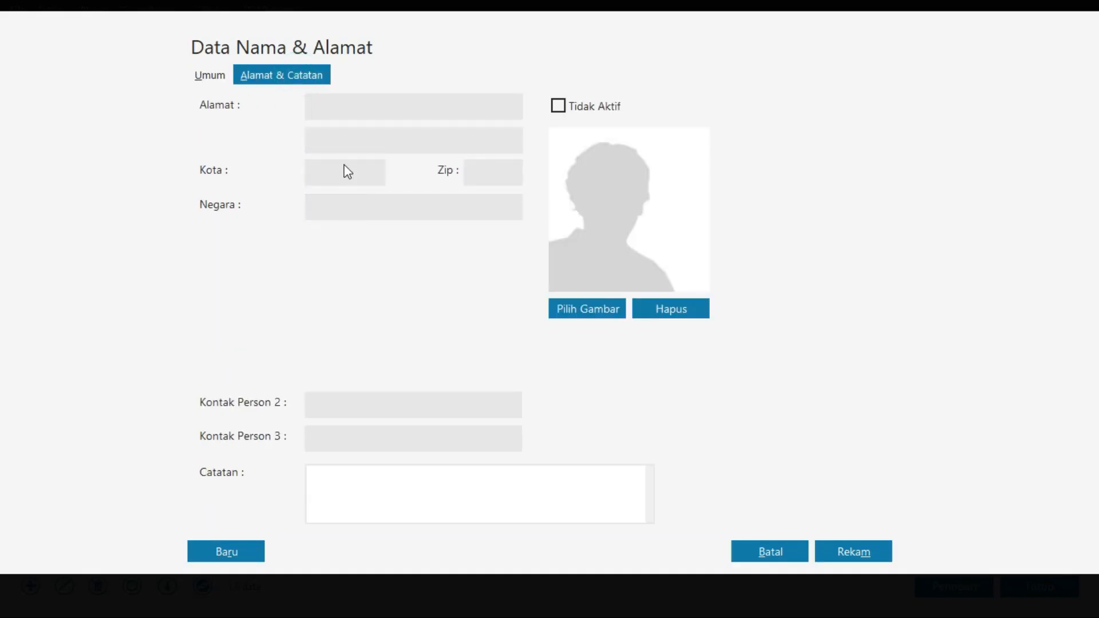
{"action": "key", "text": "ctrl+v"}
{"action": "left_click_drag", "start_coordinate": [388, 105], "coordinate": [326, 122]}
{"action": "key", "text": "BackSpace"}
{"action": "left_click", "coordinate": [220, 72]}
{"action": "left_click", "coordinate": [345, 338]}
{"action": "key", "text": "ctrl+v"}
Copy CV. Riung Ramai's street address from the manual into the first Alamat line of the address details
{"action": "left_click", "coordinate": [261, 71]}
{"action": "key", "text": "alt+Tab"}
{"action": "left_click_drag", "start_coordinate": [541, 380], "coordinate": [671, 375]}
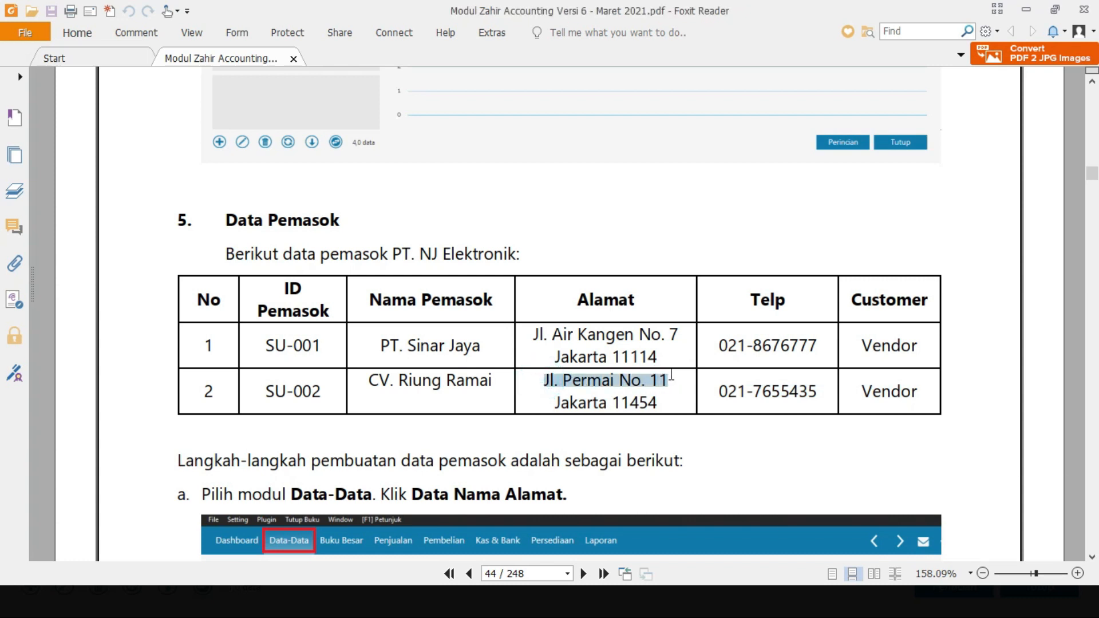
{"action": "key", "text": "ctrl+c"}
{"action": "key", "text": "alt+Tab"}
{"action": "key", "text": "ctrl+v"}
Copy CV. Riung Ramai's city from the manual into Kota and move the postal code into Zip
{"action": "key", "text": "alt+Tab"}
{"action": "left_click_drag", "start_coordinate": [555, 403], "coordinate": [661, 409]}
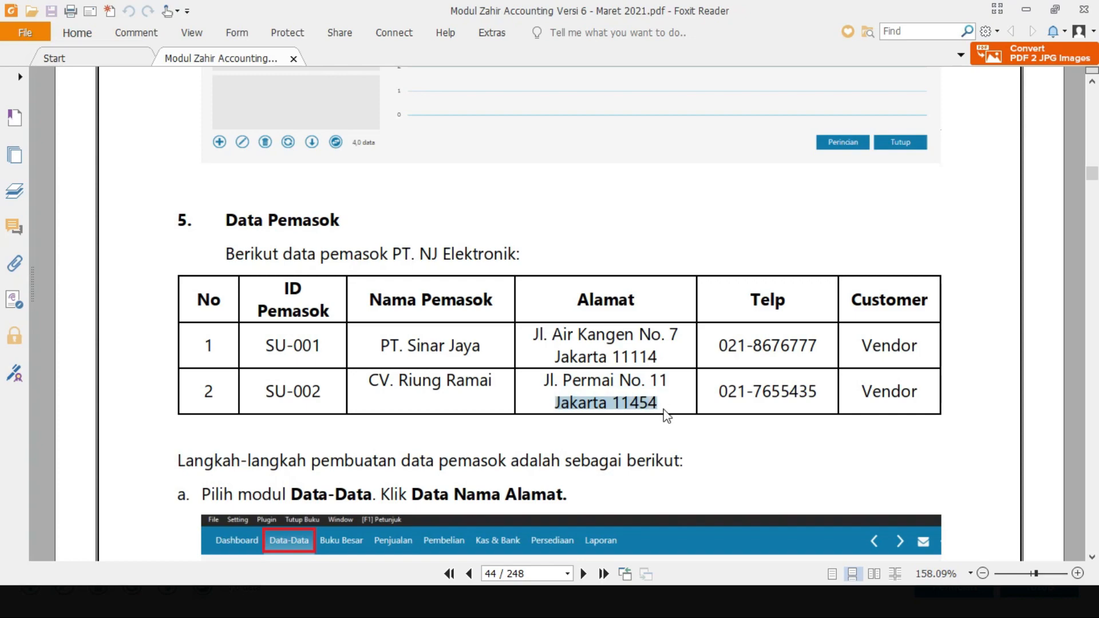
{"action": "key", "text": "alt+Tab"}
{"action": "left_click", "coordinate": [327, 138]}
{"action": "left_click", "coordinate": [341, 167]}
{"action": "key", "text": "ctrl+v"}
{"action": "double_click", "coordinate": [374, 173]}
{"action": "key", "text": "ctrl+x"}
{"action": "left_click", "coordinate": [483, 164]}
{"action": "key", "text": "ctrl+v"}
Examine the employee and others table in section 6 of the manual, Data Pegawai dan Others
{"action": "key", "text": "alt+Tab"}
{"action": "scroll", "coordinate": [517, 245], "scroll_direction": "down", "scroll_amount": 20}
{"action": "scroll", "coordinate": [516, 245], "scroll_direction": "down", "scroll_amount": 20}
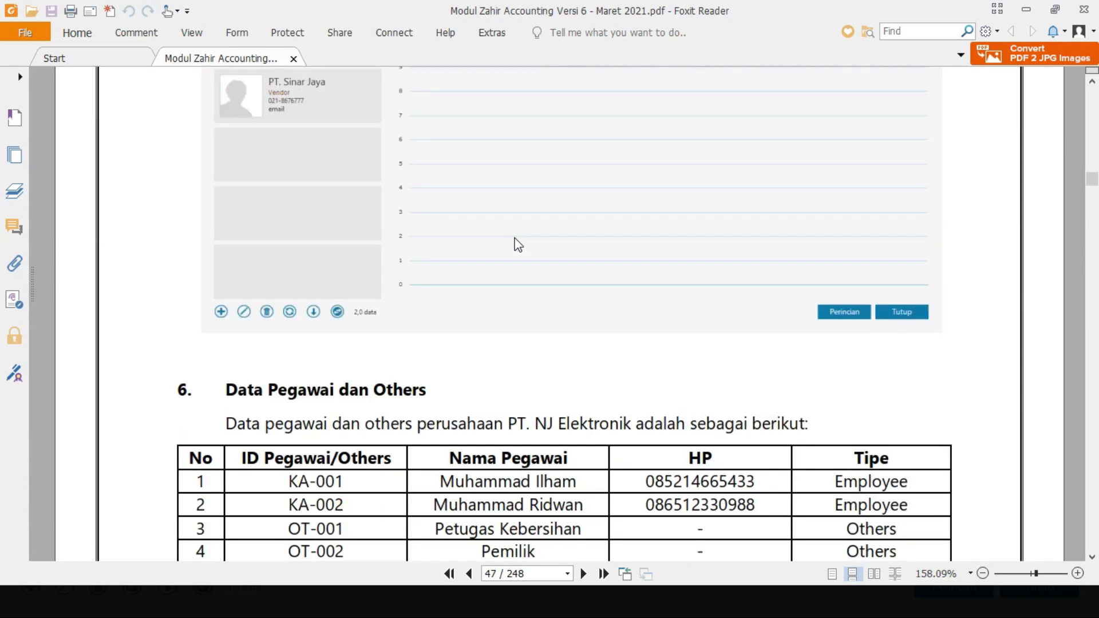
{"action": "scroll", "coordinate": [516, 245], "scroll_direction": "down", "scroll_amount": 5}
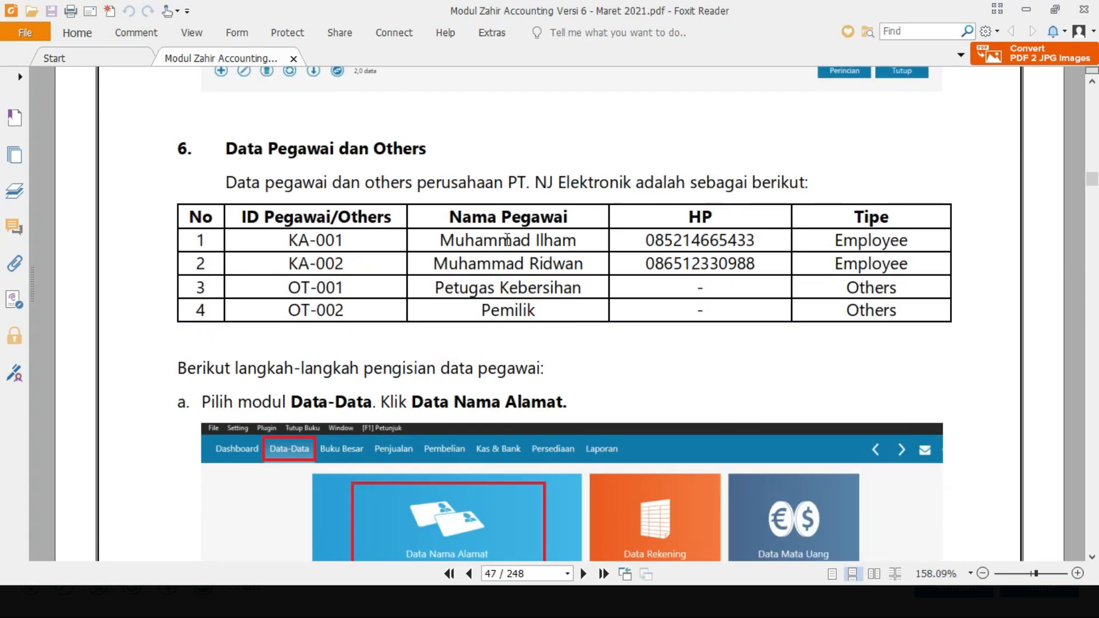
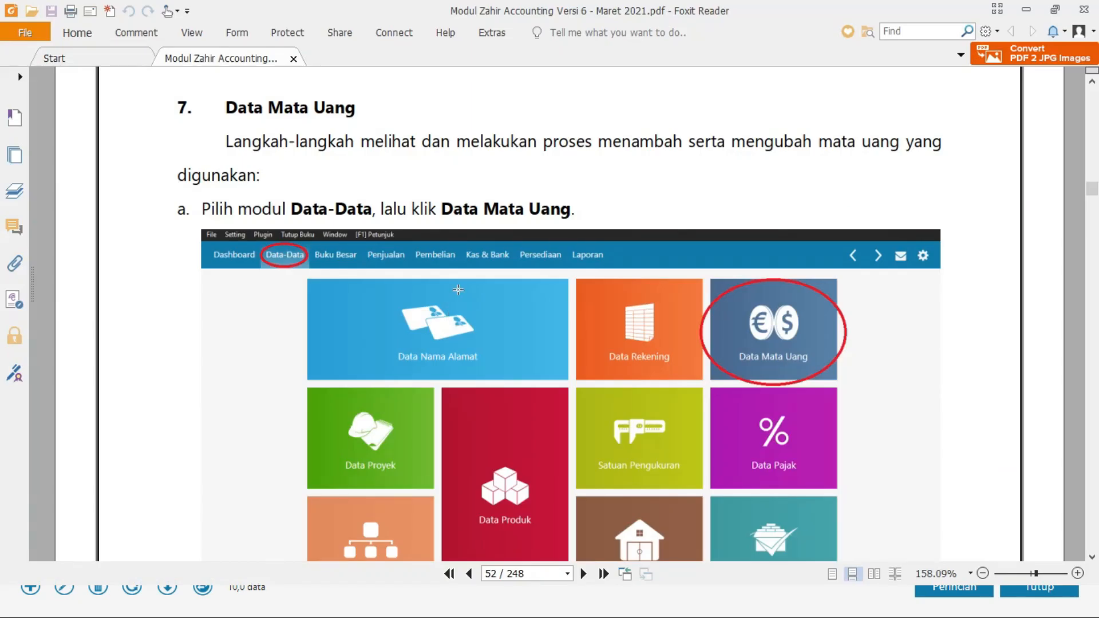
Close the Data Nama Alamat list and open Data Mata Uang, following section 7 of the manual
{"action": "scroll", "coordinate": [457, 290], "scroll_direction": "down", "scroll_amount": 2}
{"action": "scroll", "coordinate": [458, 289], "scroll_direction": "up", "scroll_amount": 2}
{"action": "key", "text": "alt+Tab"}
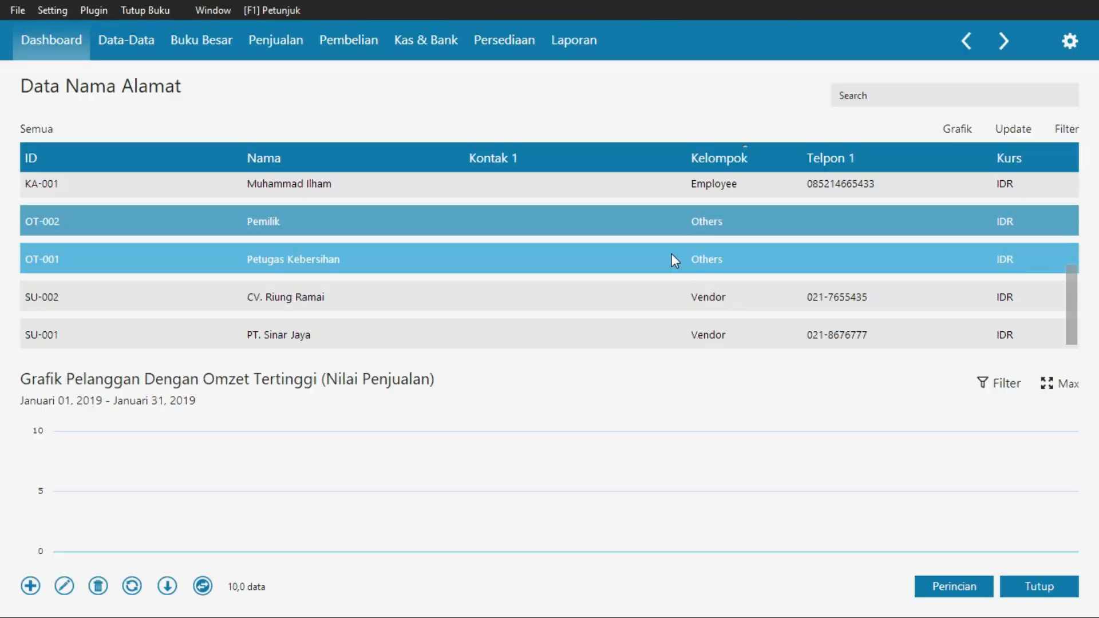
{"action": "left_click", "coordinate": [1031, 592]}
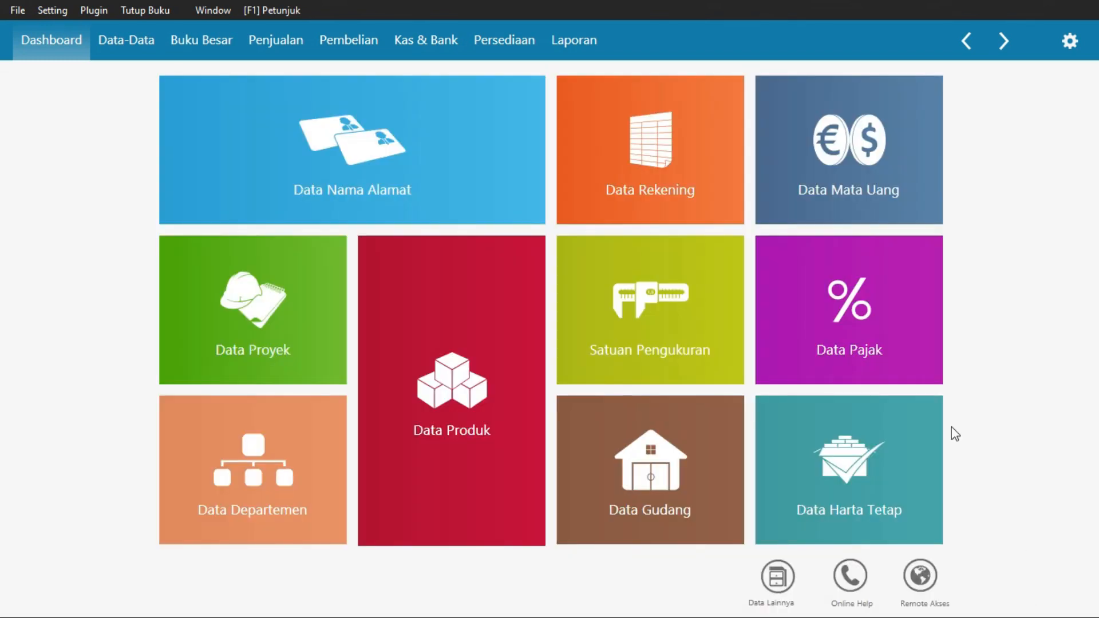
{"action": "left_click", "coordinate": [856, 161]}
Open the default IDR currency record for editing, as the manual's Data Mata Uang section instructs
{"action": "key", "text": "alt+Tab"}
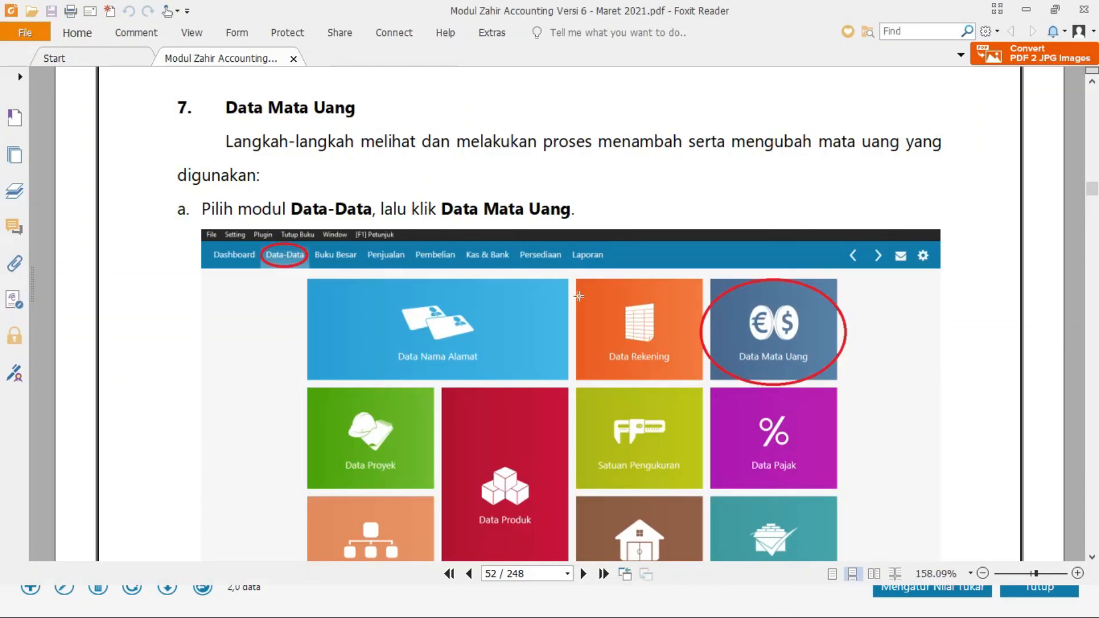
{"action": "scroll", "coordinate": [579, 296], "scroll_direction": "down", "scroll_amount": 15}
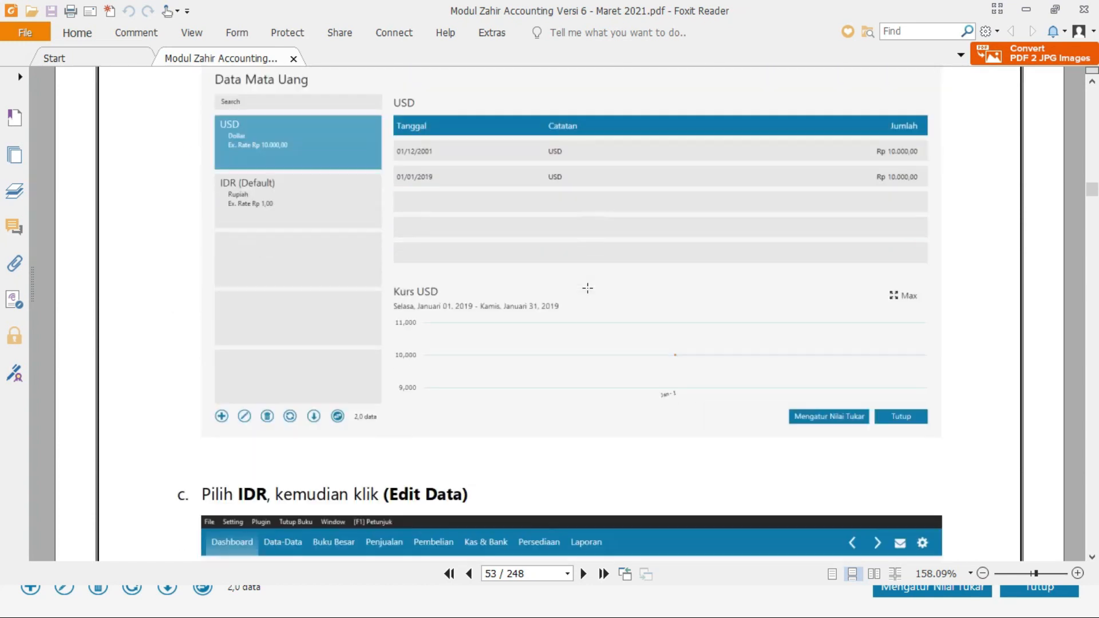
{"action": "scroll", "coordinate": [587, 287], "scroll_direction": "down", "scroll_amount": 10}
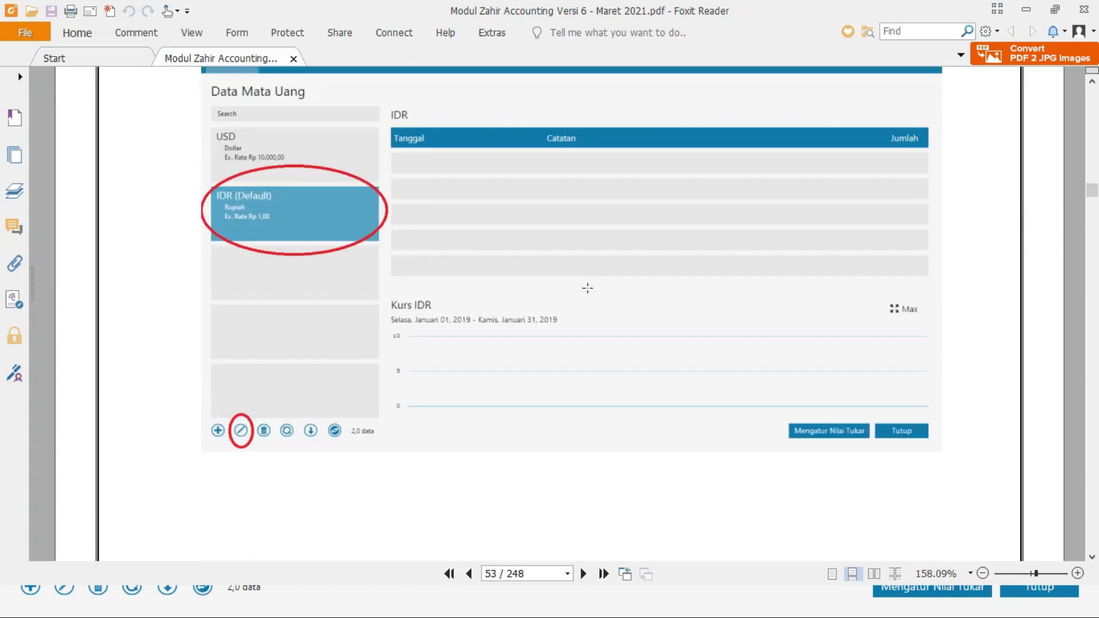
{"action": "key", "text": "alt+Tab"}
{"action": "left_click", "coordinate": [115, 271]}
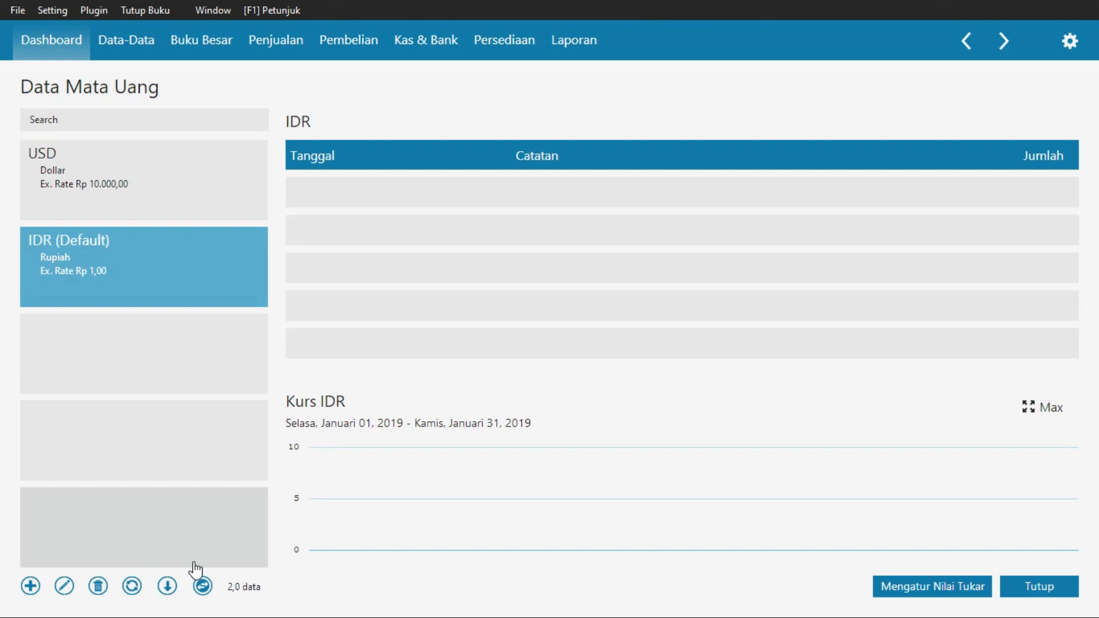
{"action": "double_click", "coordinate": [137, 281]}
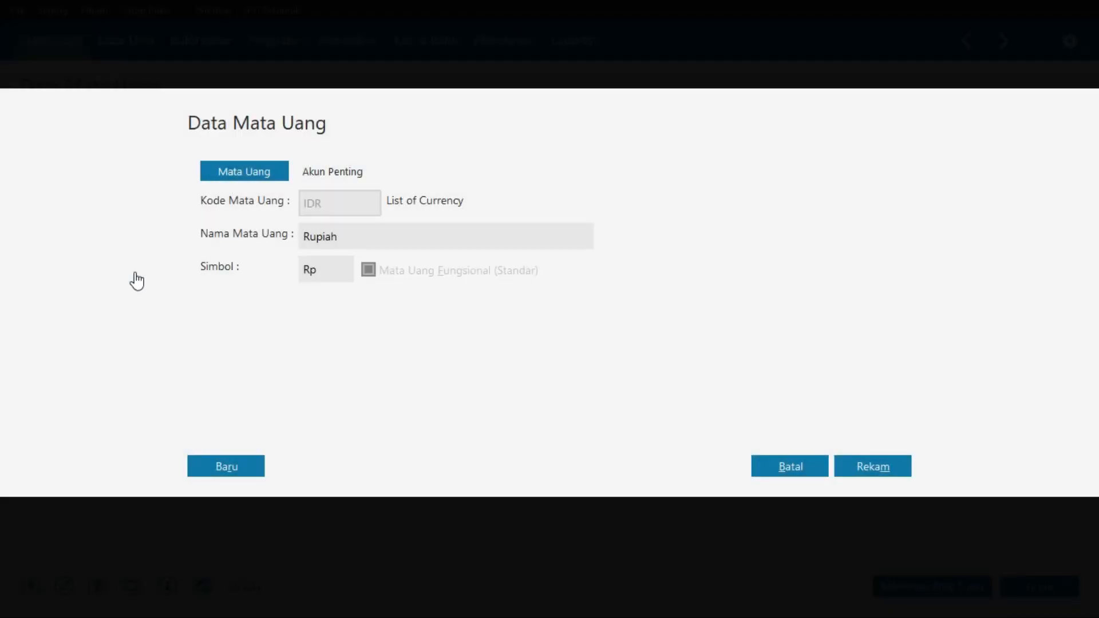
Compare the IDR currency details with the manual and show the currency's Akun Penting accounts
{"action": "key", "text": "alt+Tab"}
{"action": "scroll", "coordinate": [450, 336], "scroll_direction": "down", "scroll_amount": 10}
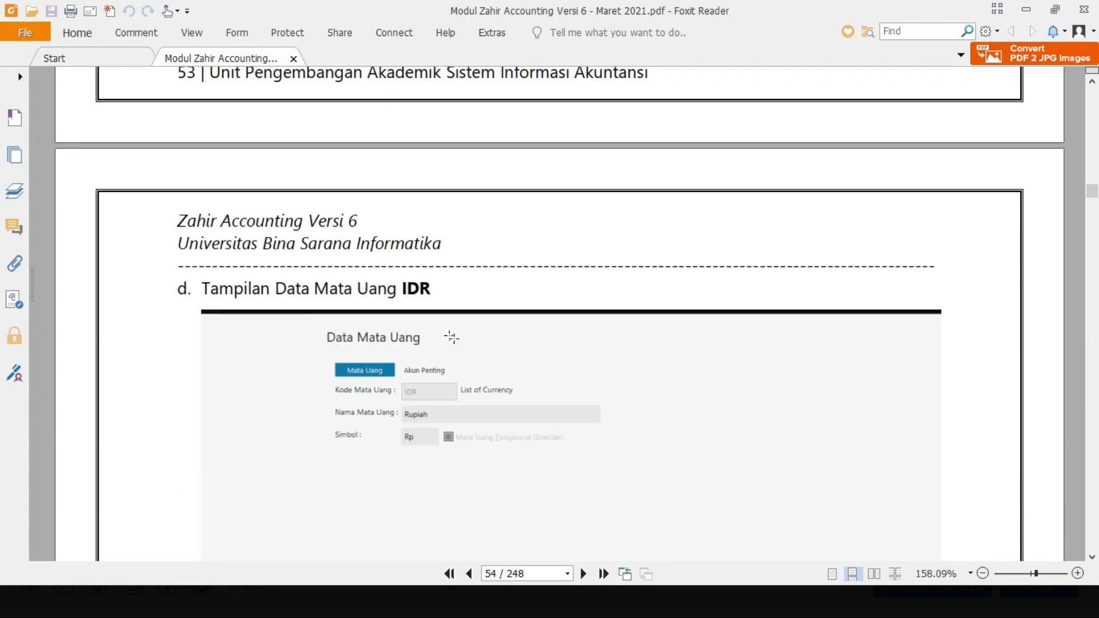
{"action": "scroll", "coordinate": [446, 338], "scroll_direction": "down", "scroll_amount": 3}
{"action": "scroll", "coordinate": [446, 337], "scroll_direction": "down", "scroll_amount": 3}
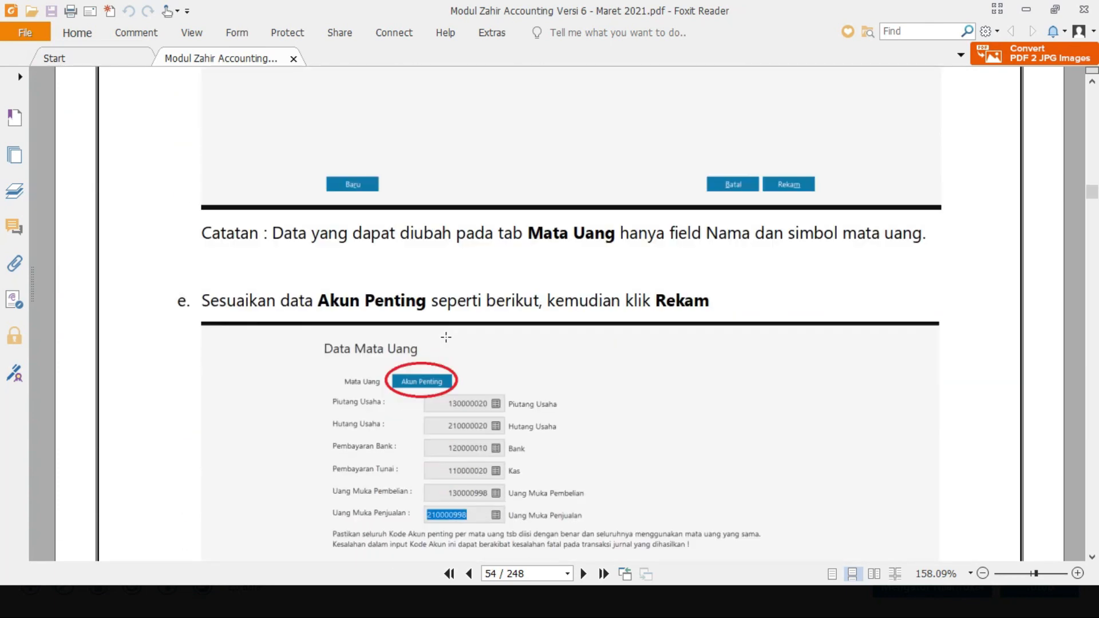
{"action": "scroll", "coordinate": [445, 338], "scroll_direction": "up", "scroll_amount": 5}
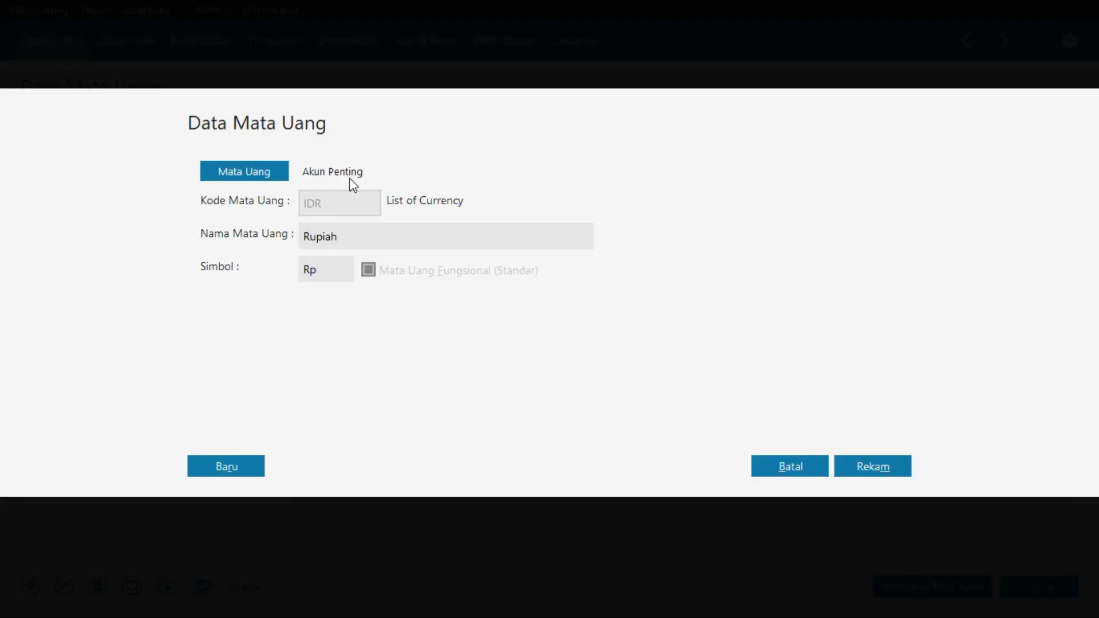
{"action": "left_click", "coordinate": [351, 180]}
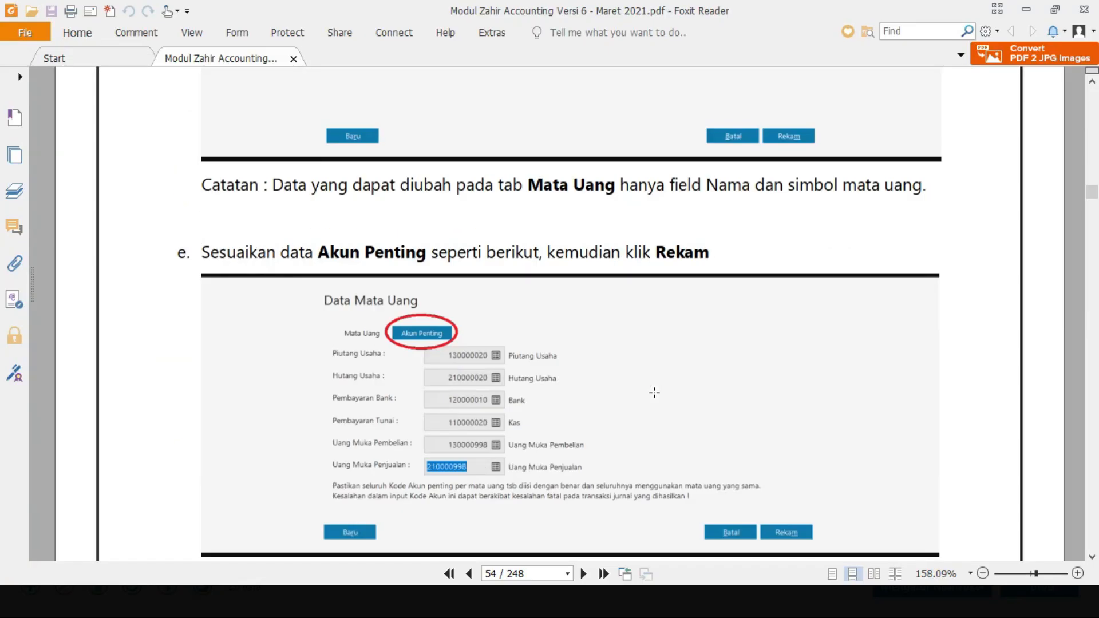
Check IDR's Akun Penting accounts against the manual, then save the currency record and close Data Mata Uang
{"action": "scroll", "coordinate": [651, 392], "scroll_direction": "down", "scroll_amount": 2}
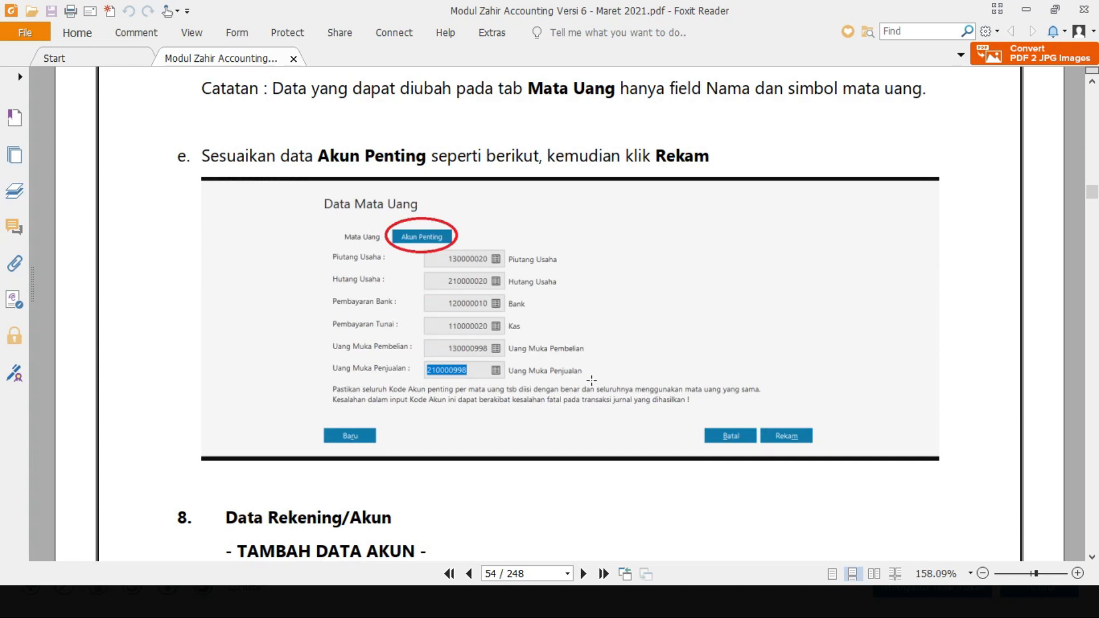
{"action": "key", "text": "alt+Tab"}
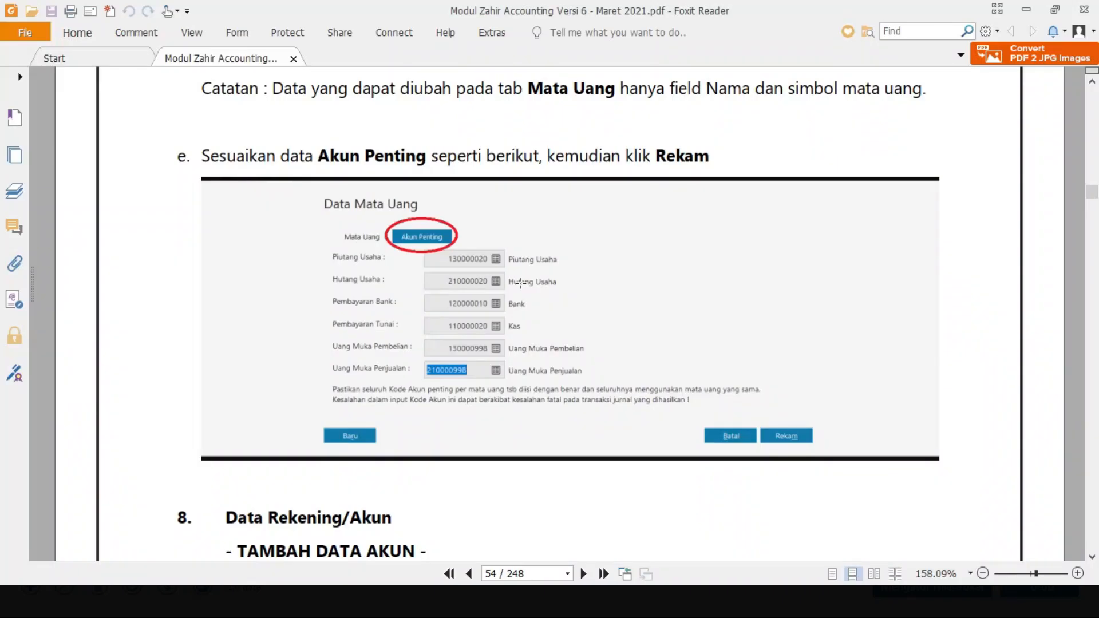
{"action": "key", "text": "alt+Tab"}
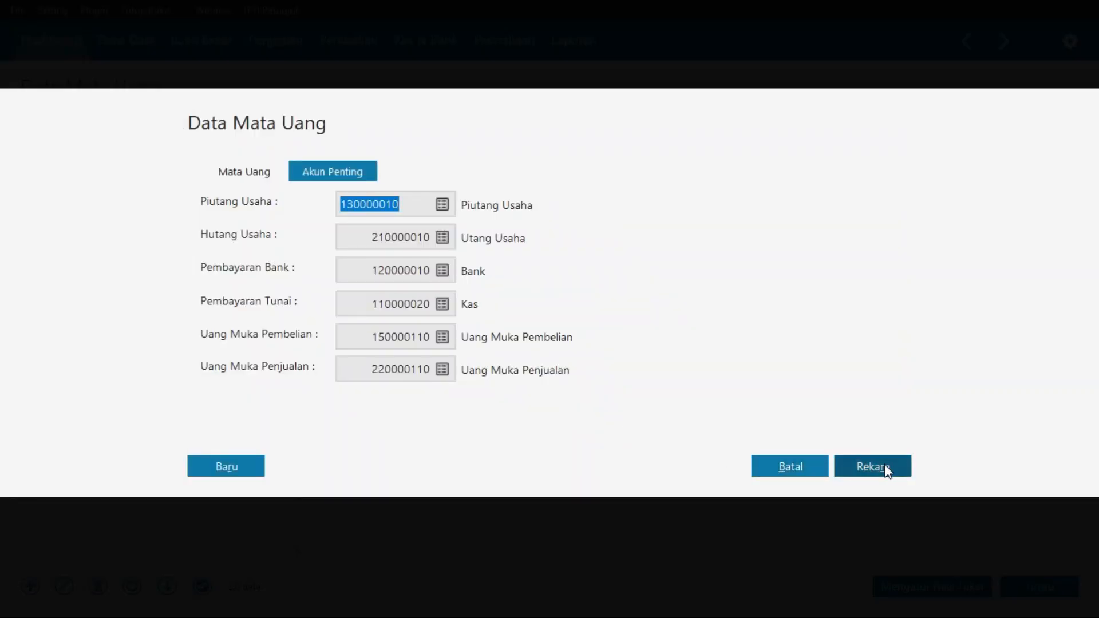
{"action": "left_click", "coordinate": [884, 465]}
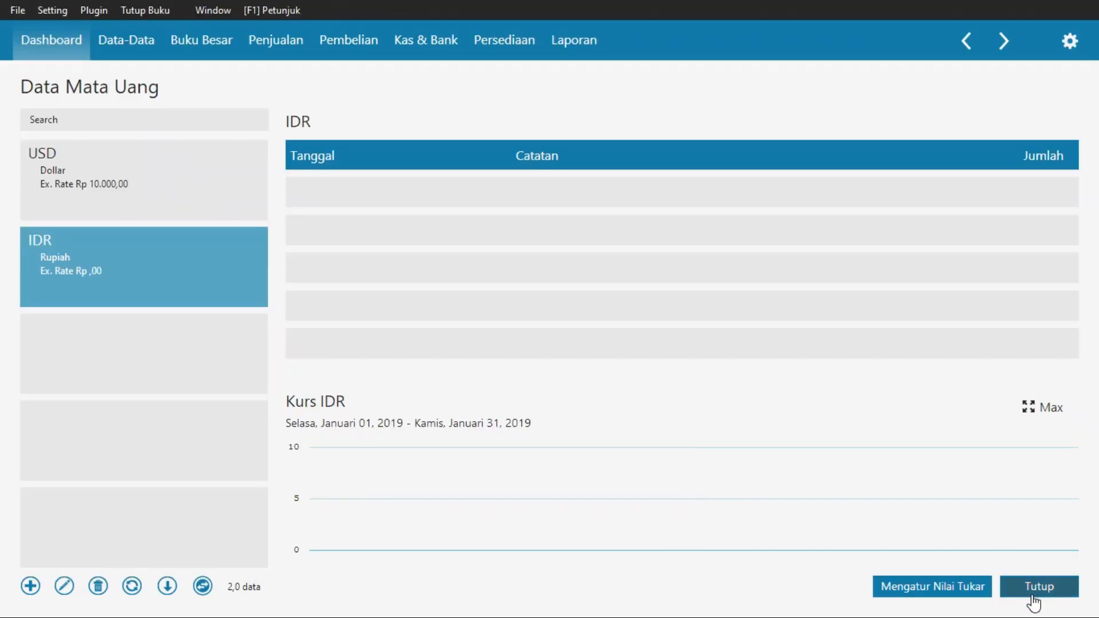
{"action": "left_click", "coordinate": [1038, 589]}
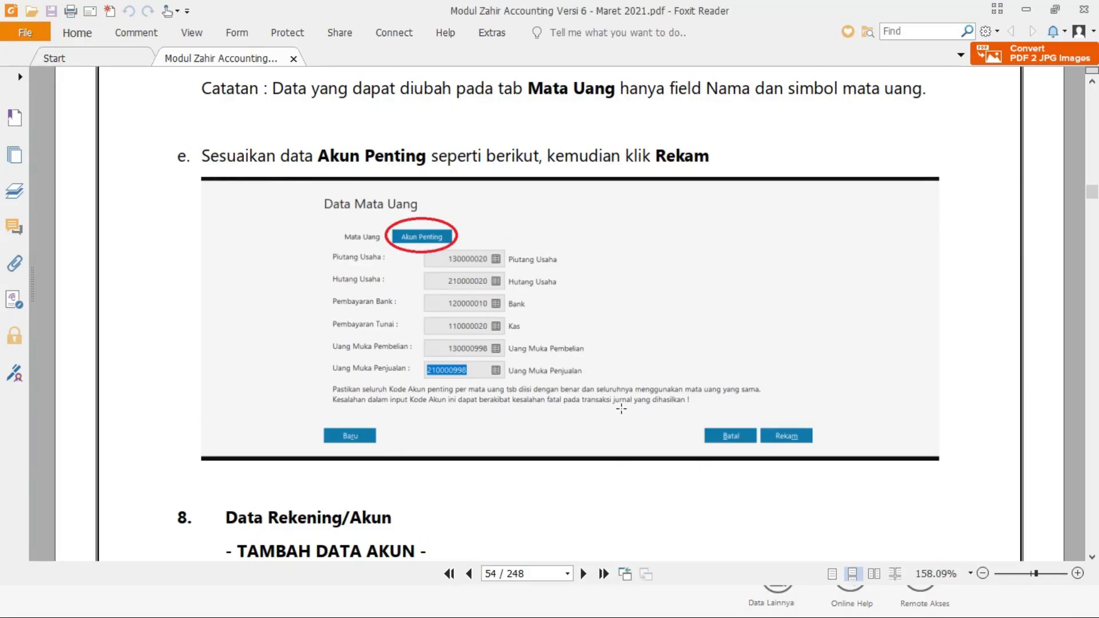
Review the accounts required in section 8 of the manual and open Data Rekening
{"action": "scroll", "coordinate": [511, 408], "scroll_direction": "down", "scroll_amount": 6}
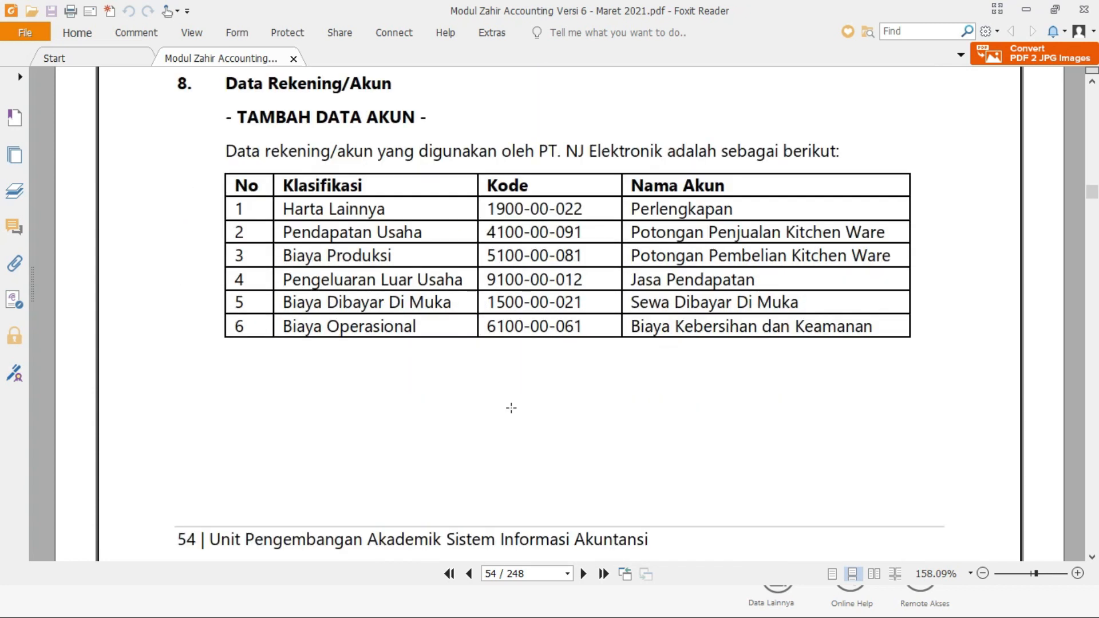
{"action": "scroll", "coordinate": [511, 407], "scroll_direction": "down", "scroll_amount": 6}
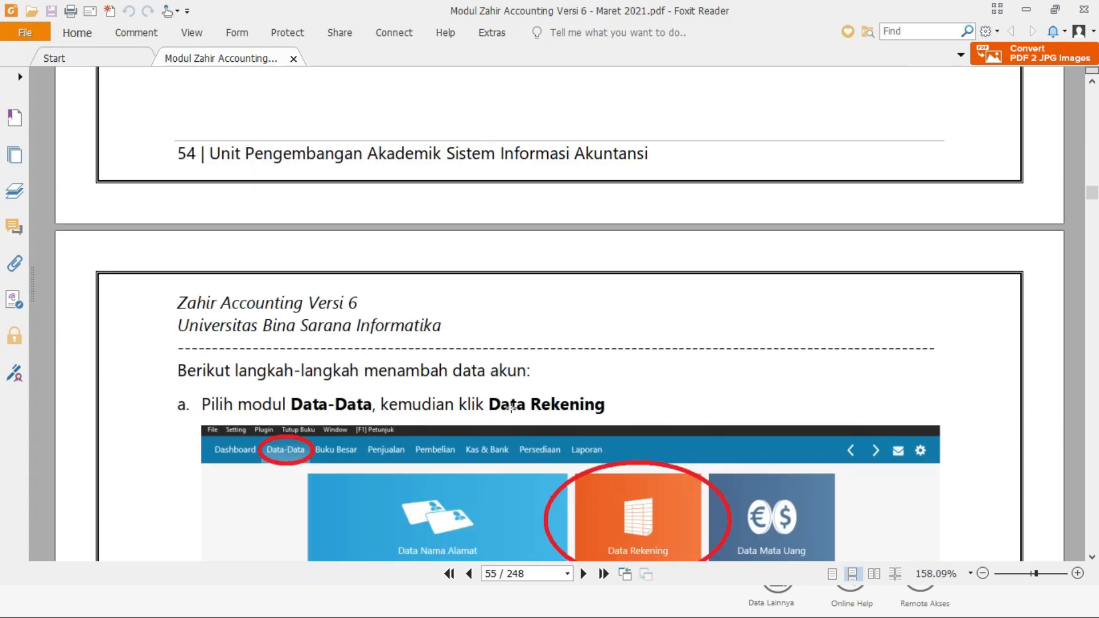
{"action": "scroll", "coordinate": [511, 408], "scroll_direction": "up", "scroll_amount": 6}
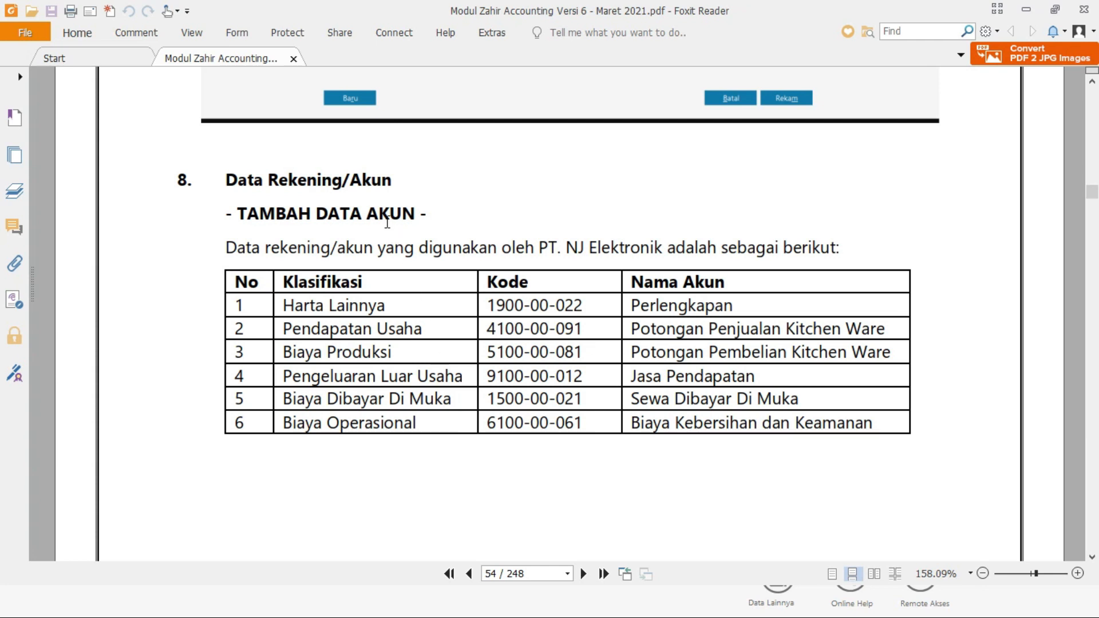
{"action": "key", "text": "alt+Tab"}
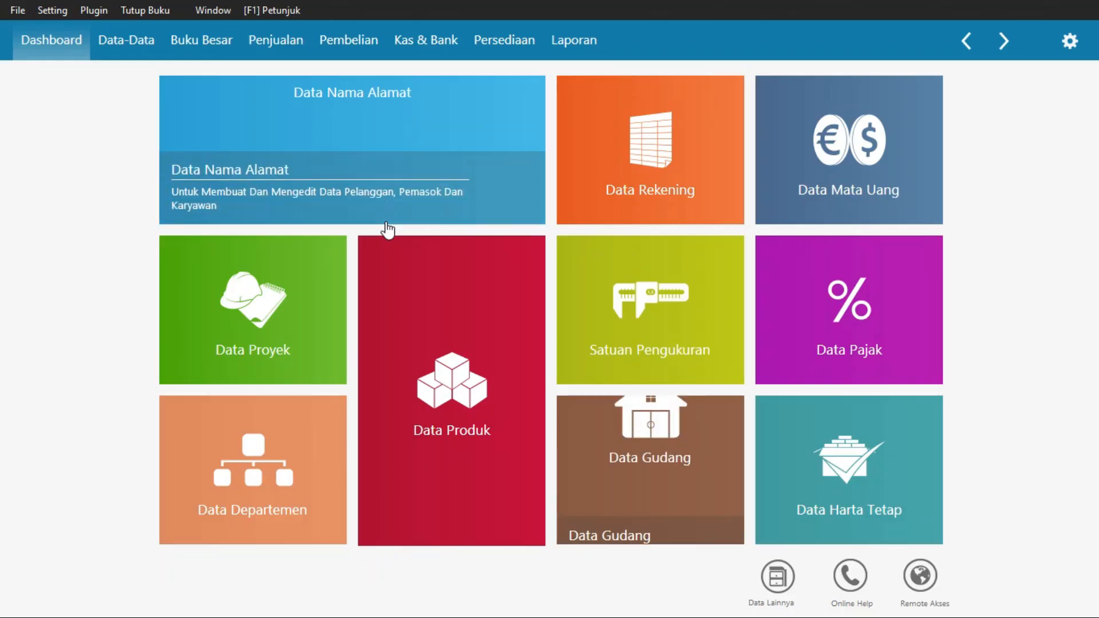
{"action": "left_click", "coordinate": [641, 126]}
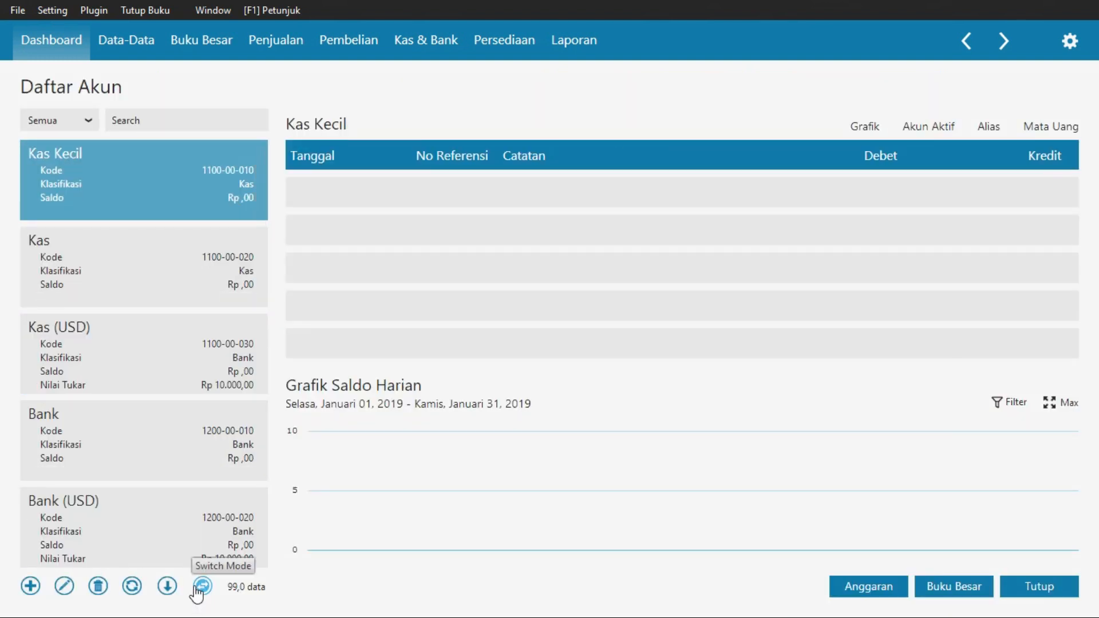
Switch the account list to table mode and start a new account with the classification Harta Lainnya, following the manual's first entry
{"action": "left_click", "coordinate": [203, 586]}
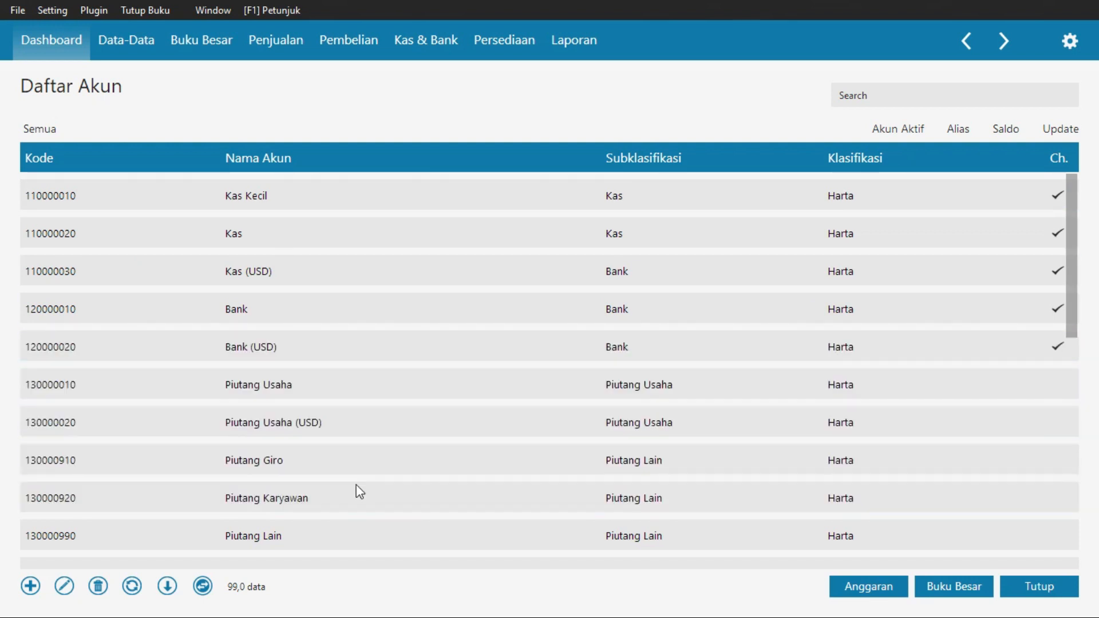
{"action": "left_click", "coordinate": [31, 586]}
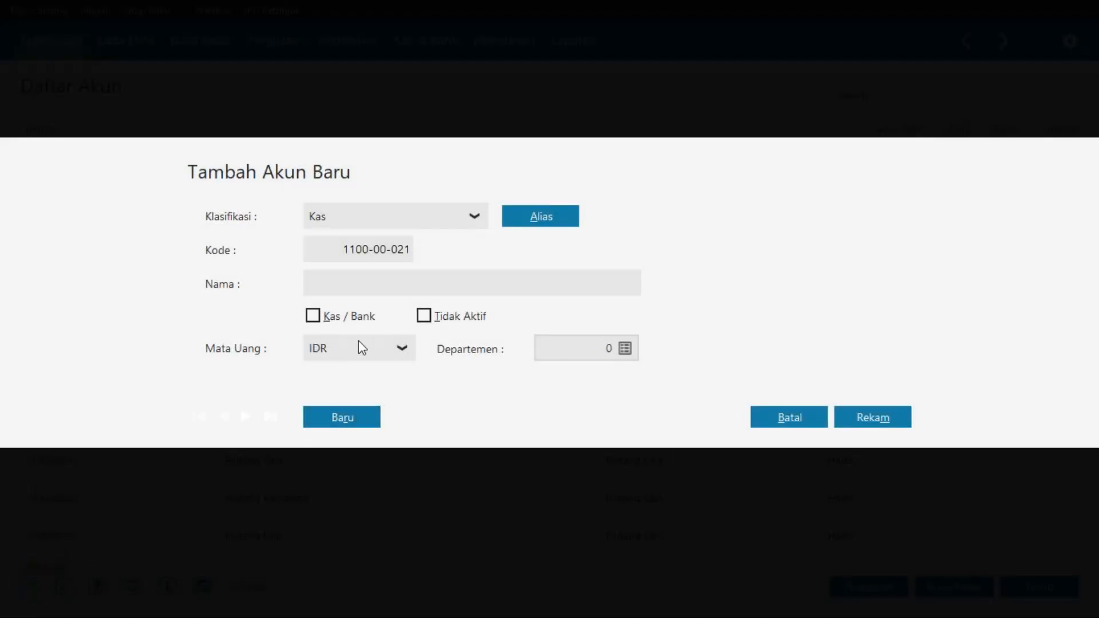
{"action": "key", "text": "alt+Tab"}
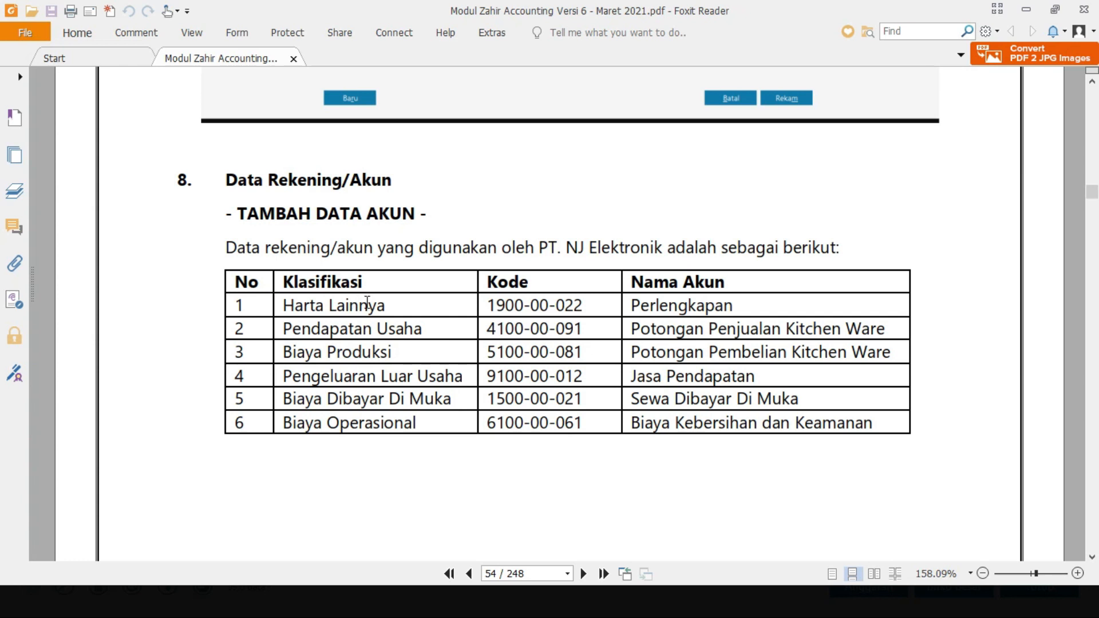
{"action": "key", "text": "alt+Tab"}
{"action": "left_click", "coordinate": [472, 216]}
{"action": "key", "text": "Down"}
{"action": "key", "text": "Down"}
{"action": "key", "text": "Down"}
{"action": "key", "text": "Down"}
{"action": "key", "text": "Down"}
{"action": "key", "text": "Down"}
{"action": "key", "text": "Down"}
{"action": "key", "text": "Down"}
{"action": "key", "text": "Down"}
{"action": "key", "text": "Down"}
{"action": "key", "text": "Down"}
{"action": "key", "text": "Down"}
{"action": "left_click", "coordinate": [436, 269]}
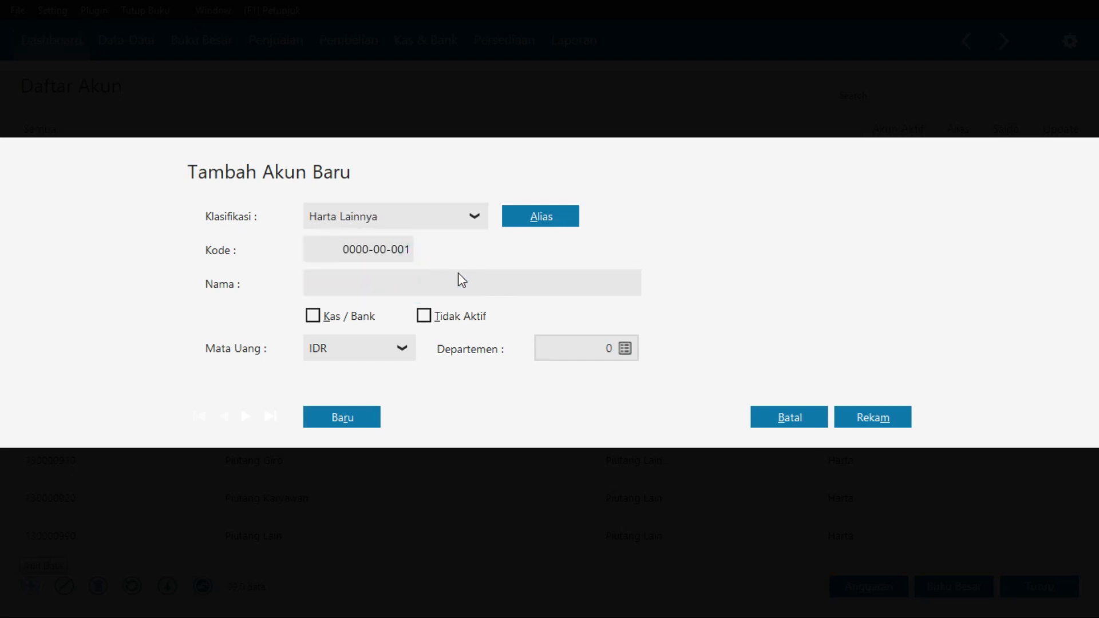
Copy the code 1900-00-022 from the manual's account table into the new account's Kode
{"action": "key", "text": "alt+Tab"}
{"action": "left_click_drag", "start_coordinate": [584, 305], "coordinate": [487, 308]}
{"action": "key", "text": "ctrl+c"}
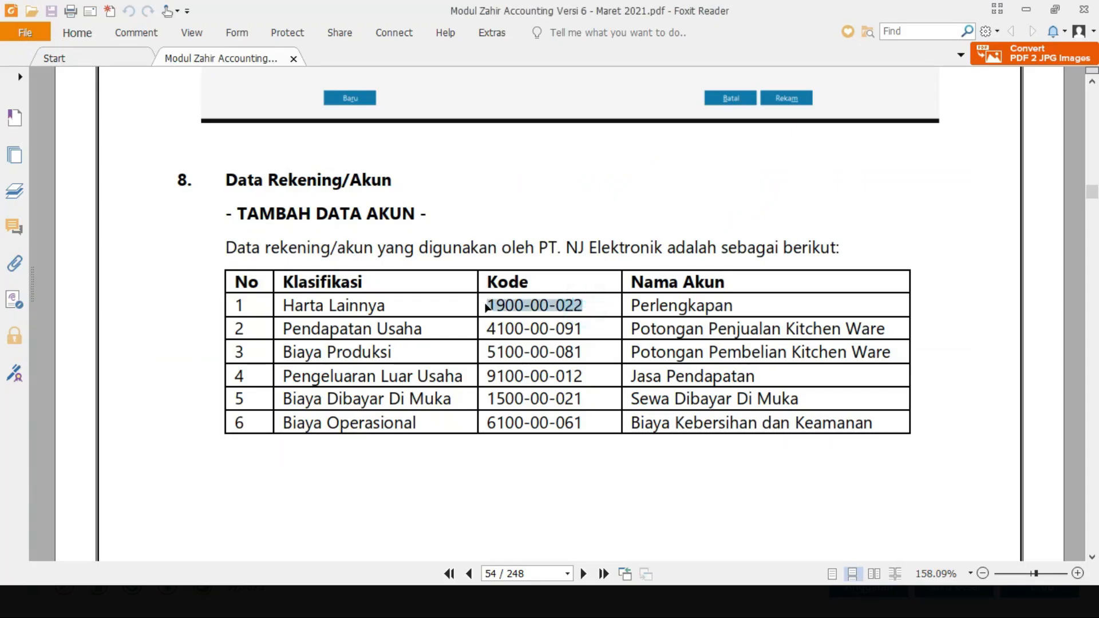
{"action": "key", "text": "alt+Tab"}
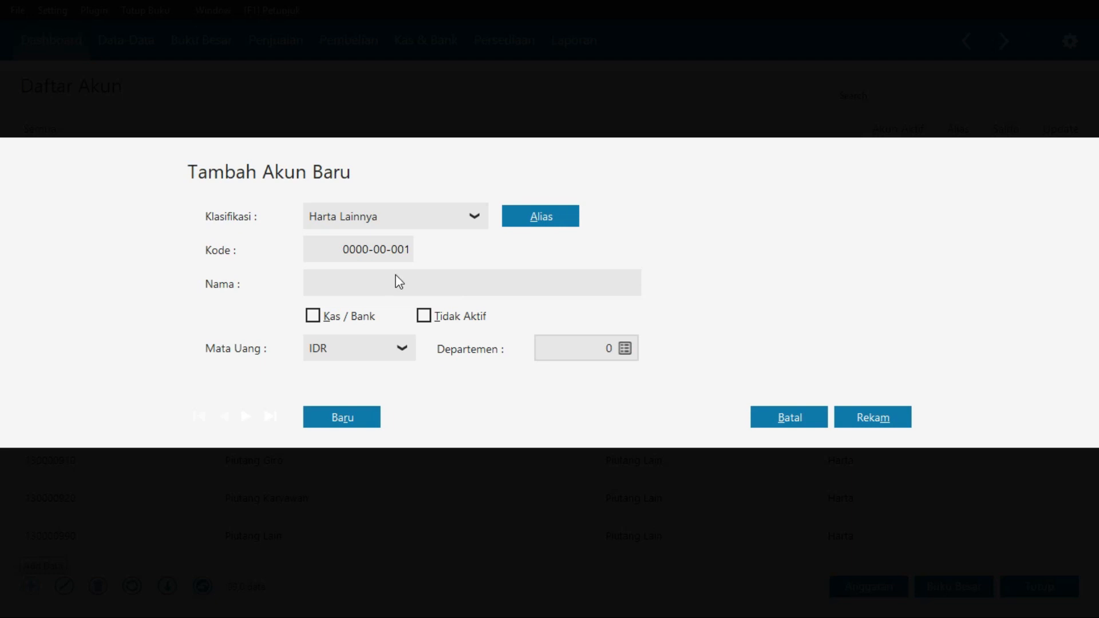
{"action": "left_click", "coordinate": [409, 241]}
{"action": "key", "text": "ctrl+v"}
{"action": "key", "text": "Tab"}
Name the account Perlengkapan, copied from the manual, then store it and start another new account
{"action": "key", "text": "alt+Tab"}
{"action": "double_click", "coordinate": [719, 313]}
{"action": "key", "text": "ctrl+c"}
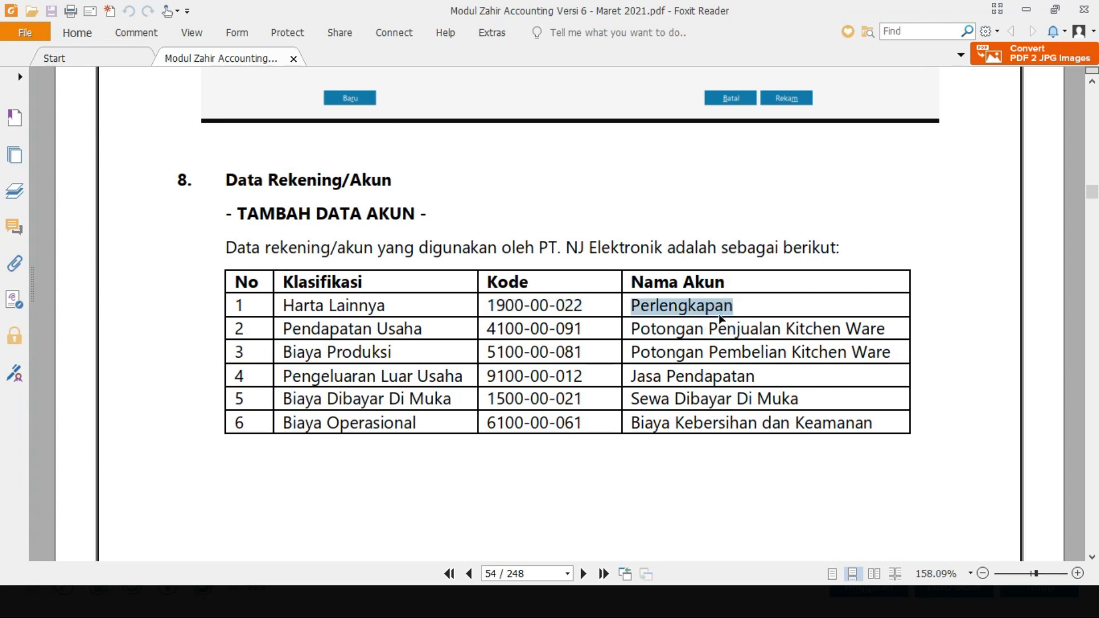
{"action": "key", "text": "alt+Tab"}
{"action": "key", "text": "ctrl+v"}
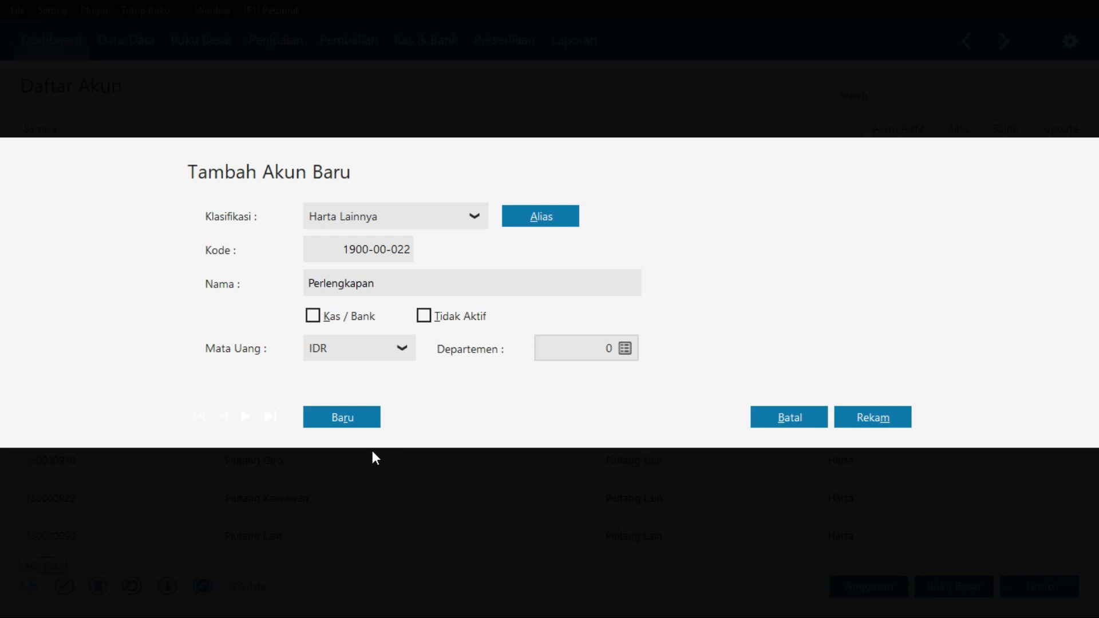
{"action": "left_click", "coordinate": [355, 420]}
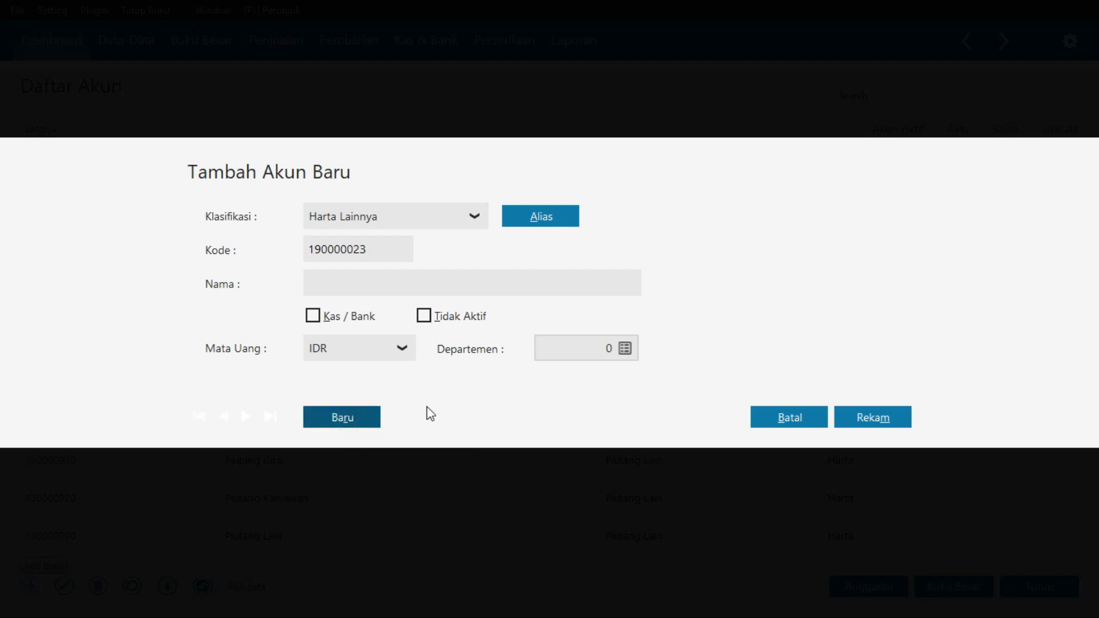
Check the manual's second account and set the new account's classification to Pendapatan Usaha
{"action": "key", "text": "alt+Tab"}
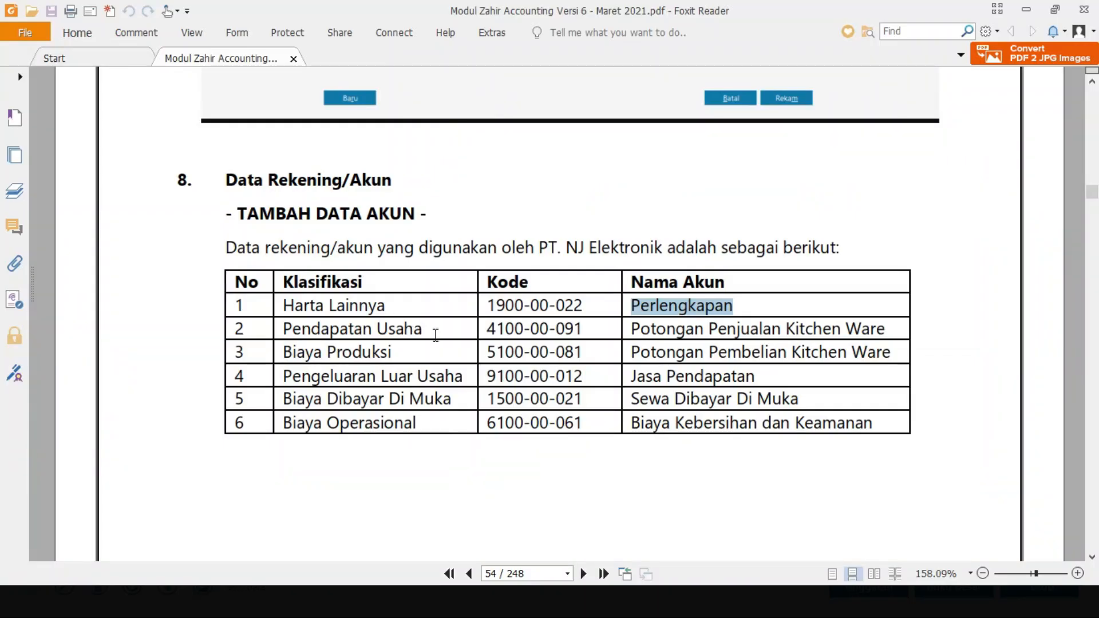
{"action": "key", "text": "alt+Tab"}
{"action": "left_click", "coordinate": [473, 217]}
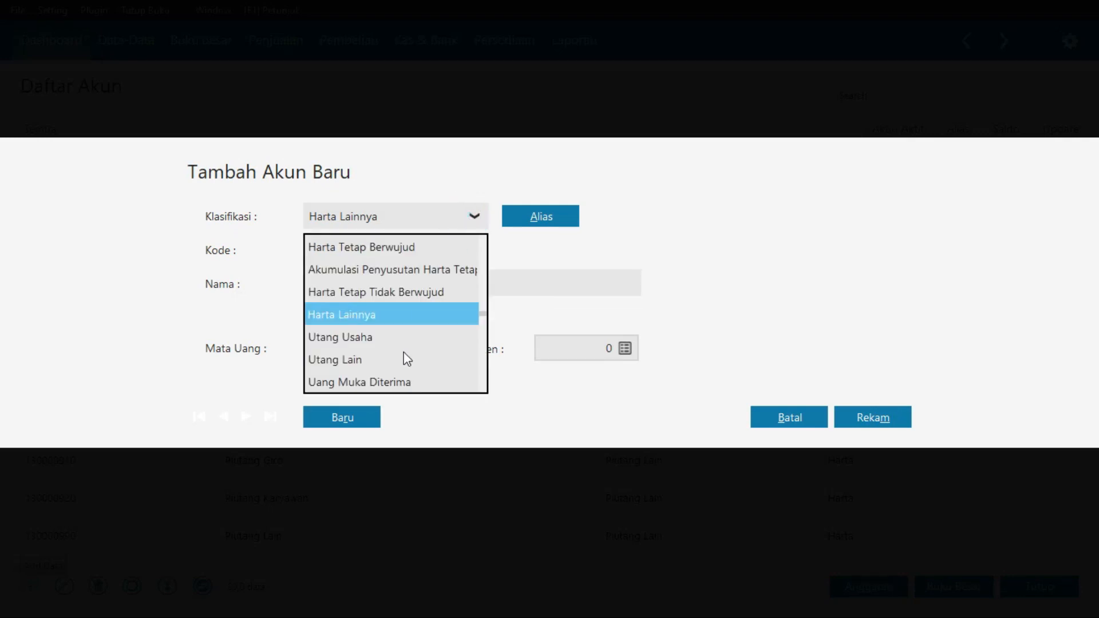
{"action": "key", "text": "Down"}
{"action": "key", "text": "Down"}
{"action": "key", "text": "Down"}
{"action": "key", "text": "Down"}
{"action": "key", "text": "Down"}
{"action": "key", "text": "Down"}
{"action": "key", "text": "Down"}
{"action": "key", "text": "Down"}
{"action": "key", "text": "Down"}
{"action": "key", "text": "Down"}
{"action": "key", "text": "Down"}
{"action": "key", "text": "Down"}
{"action": "key", "text": "Down"}
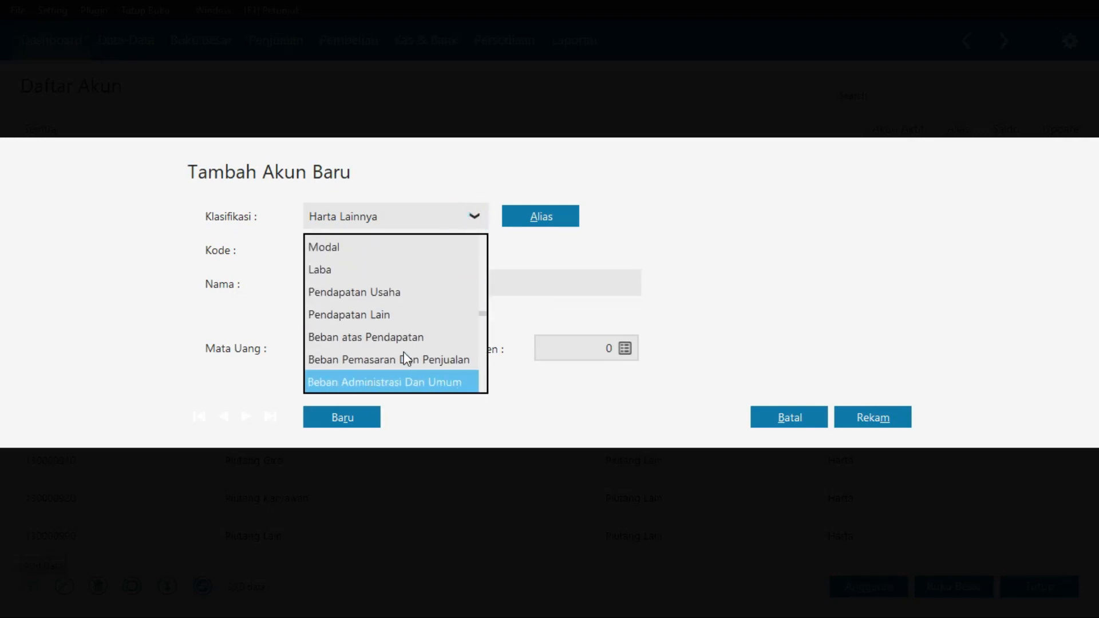
{"action": "left_click", "coordinate": [395, 293]}
Check the second account's code in the manual and set Kode to 4100-00-091
{"action": "key", "text": "alt+Tab"}
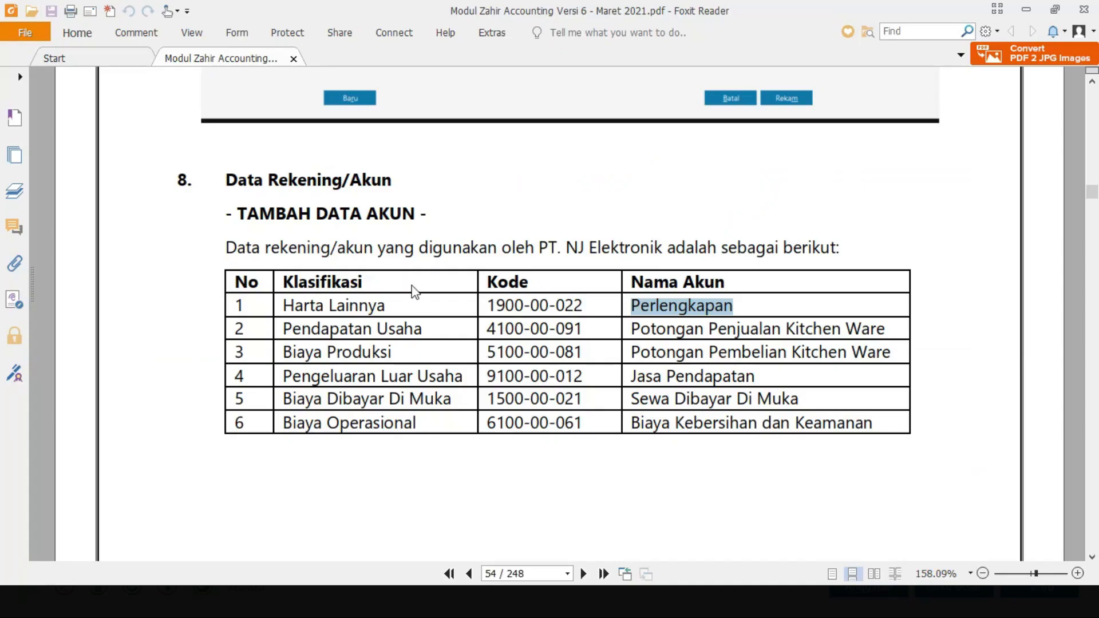
{"action": "key", "text": "alt+Tab"}
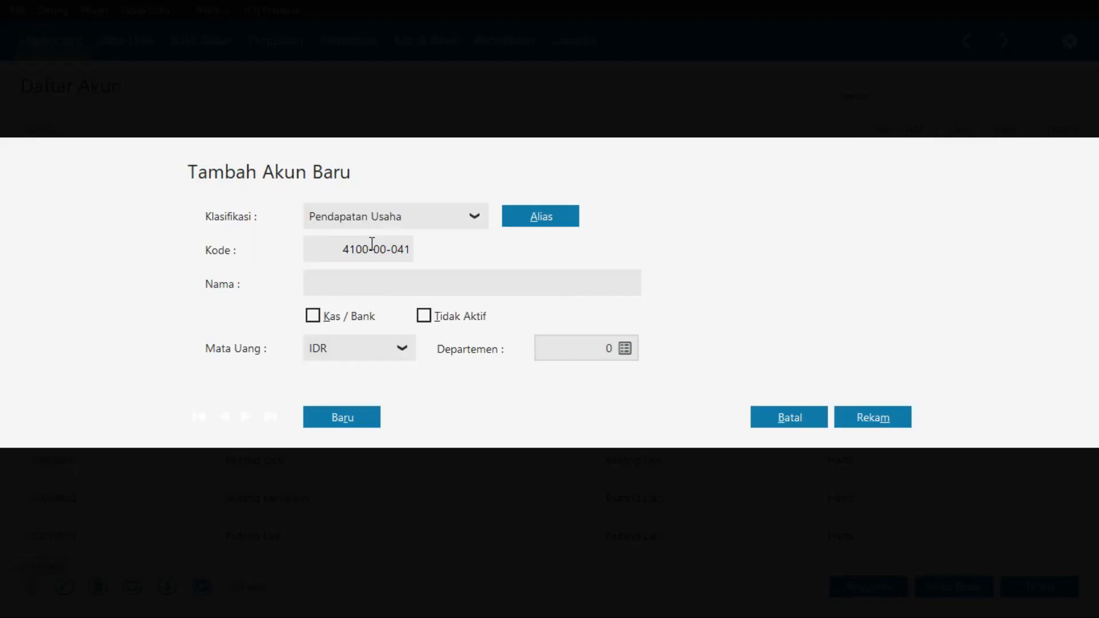
{"action": "key", "text": "alt+Tab"}
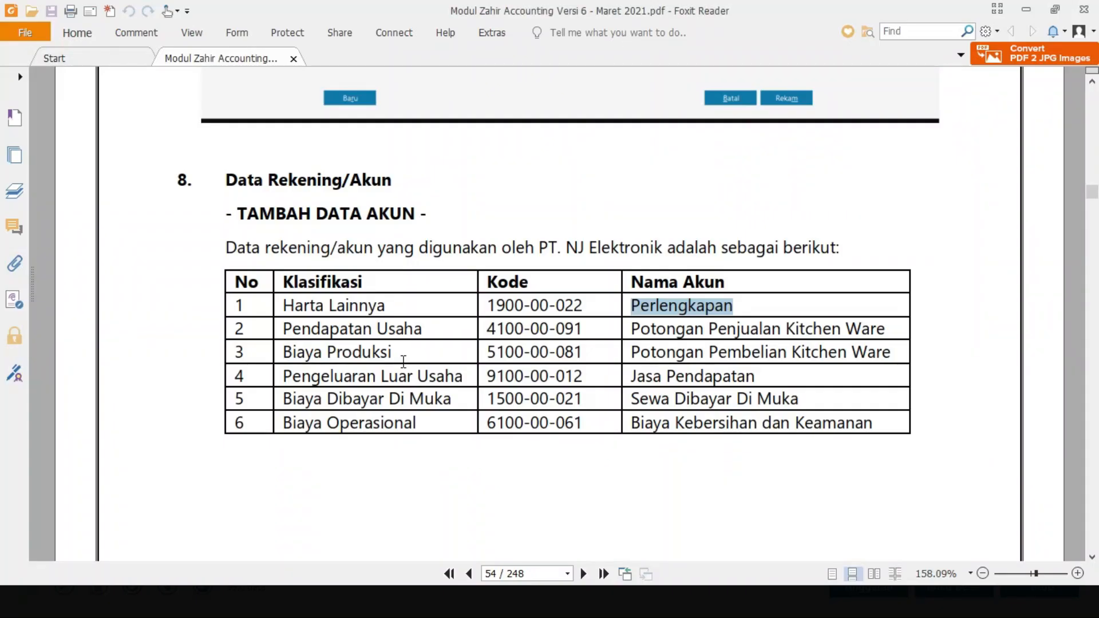
{"action": "key", "text": "alt+Tab"}
{"action": "left_click", "coordinate": [396, 247]}
{"action": "key", "text": "End"}
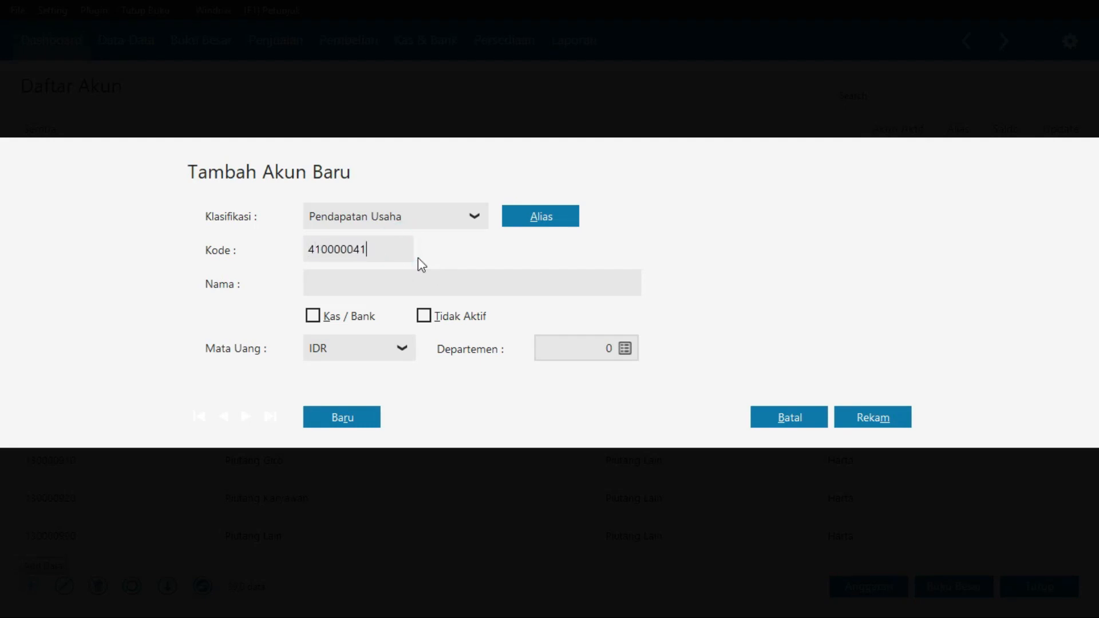
{"action": "key", "text": "BackSpace"}
{"action": "key", "text": "BackSpace"}
{"action": "type", "text": "91"}
{"action": "key", "text": "Tab"}
Name the account Potongan Penjualan Kitchen Ware, copied from the manual, then store it and start another new account
{"action": "key", "text": "alt+Tab"}
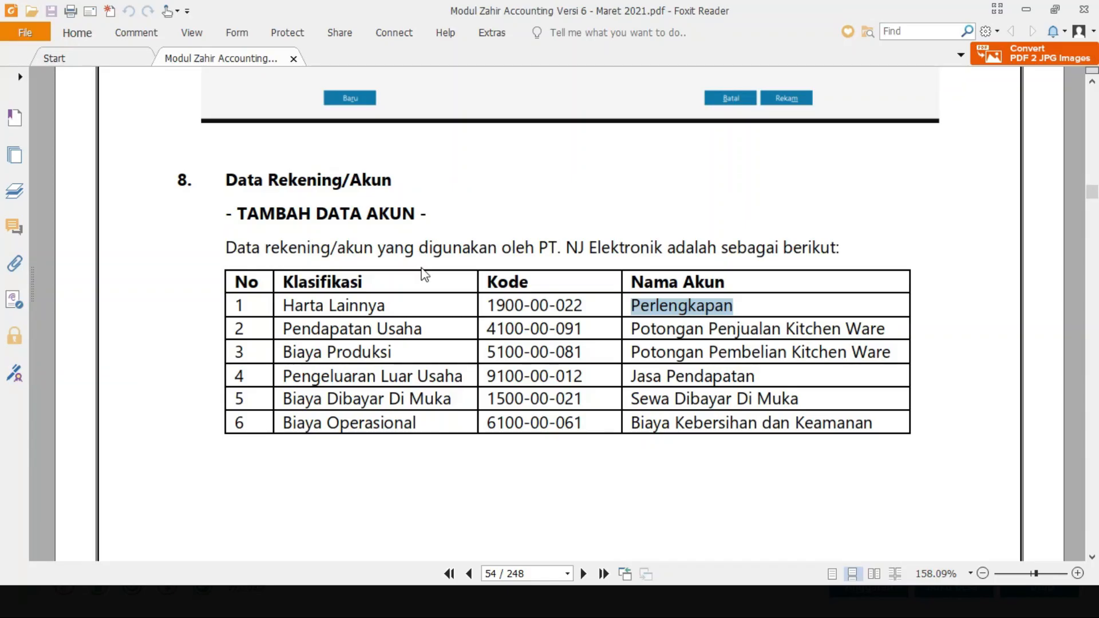
{"action": "left_click_drag", "start_coordinate": [631, 331], "coordinate": [883, 337]}
{"action": "key", "text": "ctrl+c"}
{"action": "key", "text": "alt+Tab"}
{"action": "key", "text": "ctrl+v"}
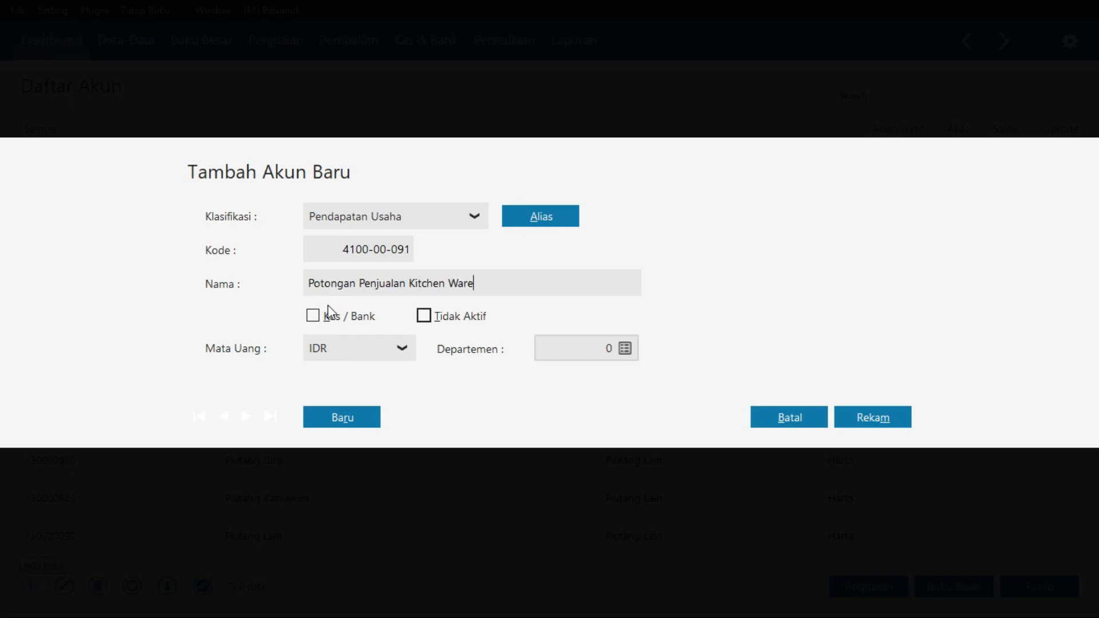
{"action": "left_click", "coordinate": [347, 422]}
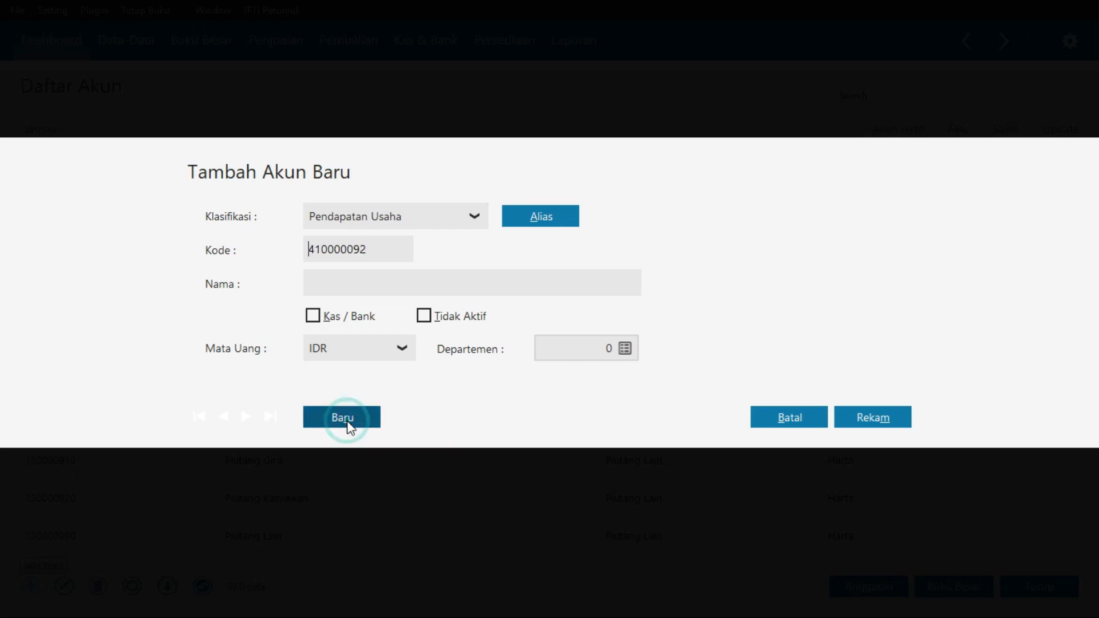
Look through the available classifications for one matching the manual's third entry, Biaya Produksi
{"action": "key", "text": "alt+Tab"}
{"action": "key", "text": "alt+Tab"}
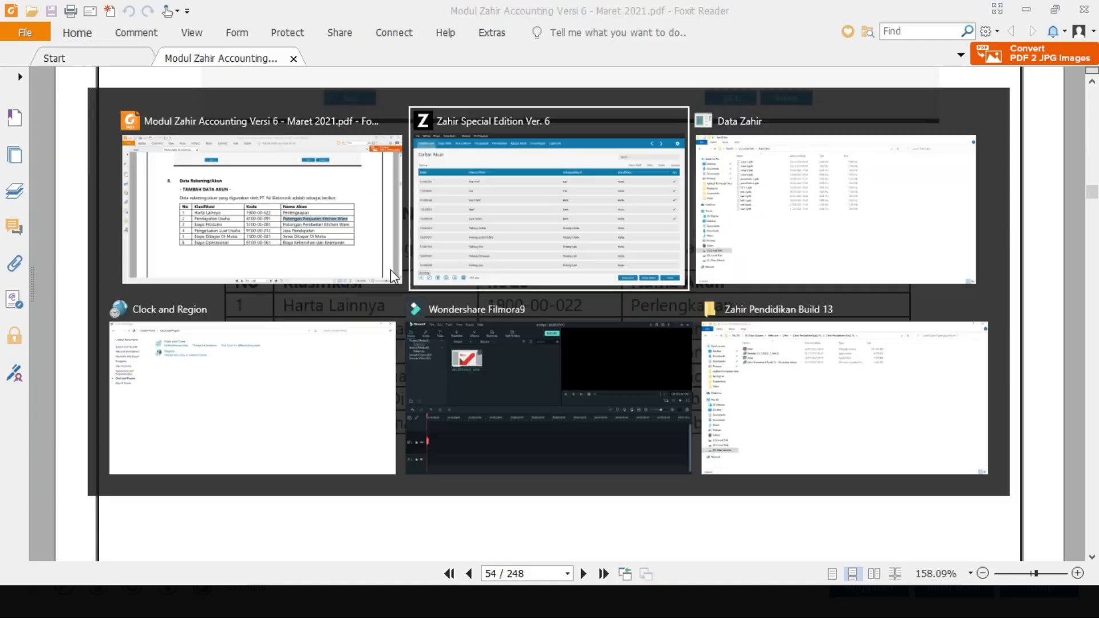
{"action": "left_click", "coordinate": [389, 219]}
{"action": "key", "text": "Down"}
{"action": "key", "text": "Down"}
{"action": "key", "text": "Down"}
{"action": "key", "text": "Down"}
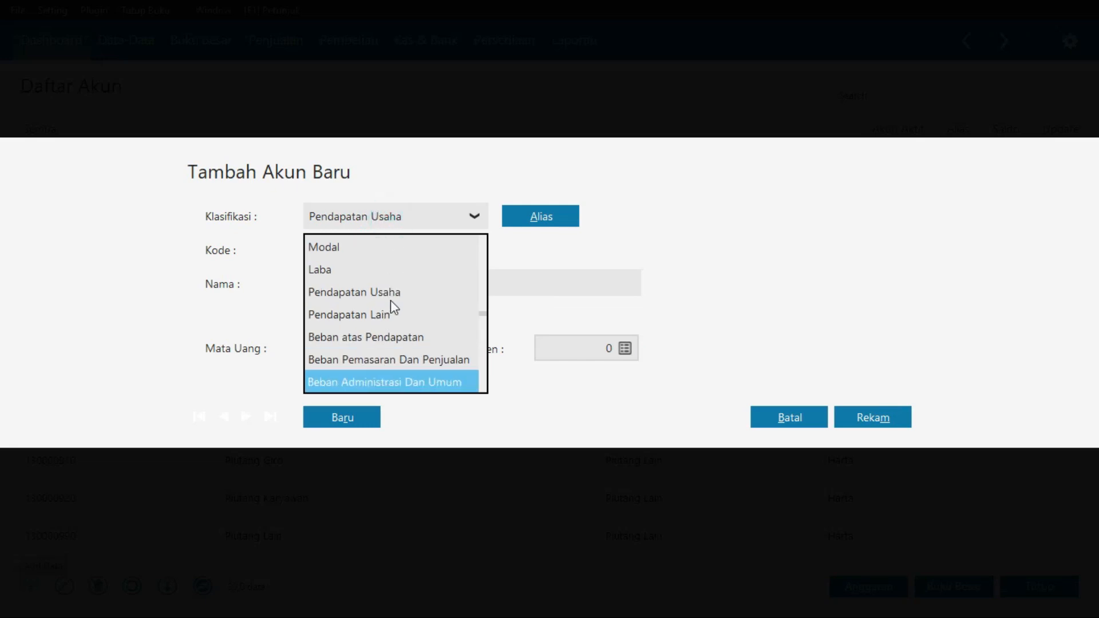
{"action": "key", "text": "Down"}
{"action": "key", "text": "Down"}
{"action": "key", "text": "Down"}
{"action": "key", "text": "Down"}
{"action": "key", "text": "Down"}
{"action": "key", "text": "Down"}
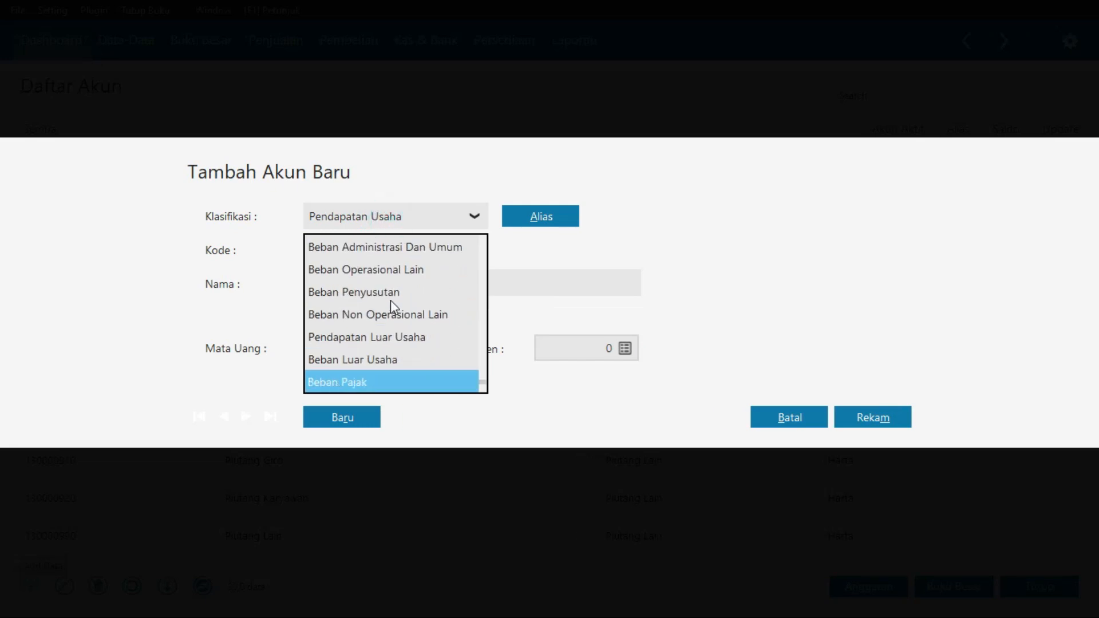
{"action": "key", "text": "alt+Tab"}
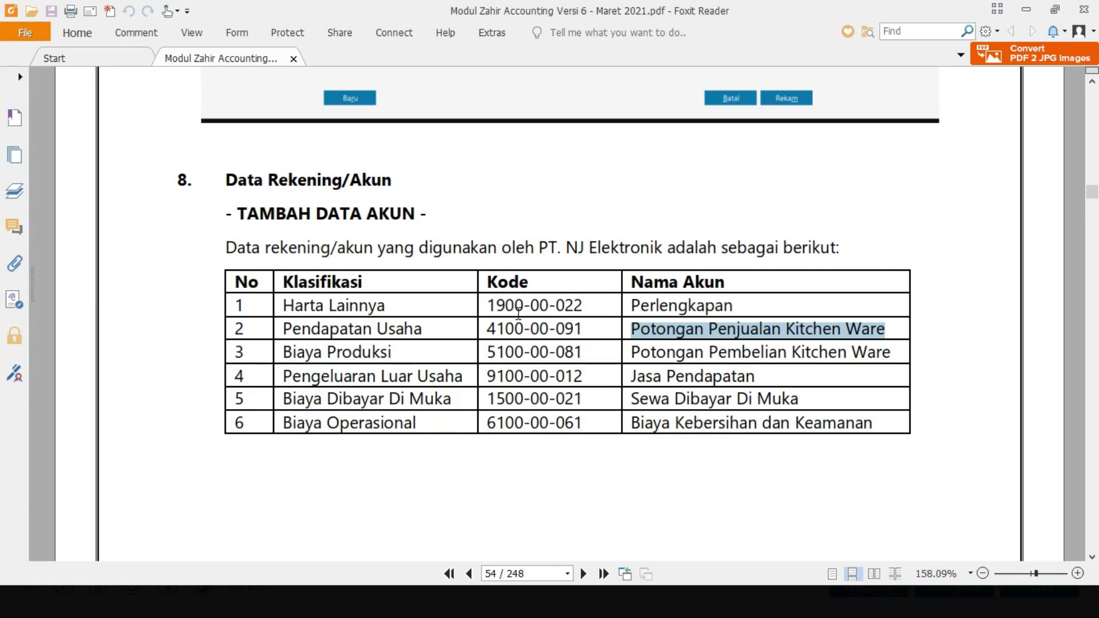
{"action": "key", "text": "alt+Tab"}
Set the third account's classification to Beban atas Pendapatan
{"action": "left_click", "coordinate": [429, 216]}
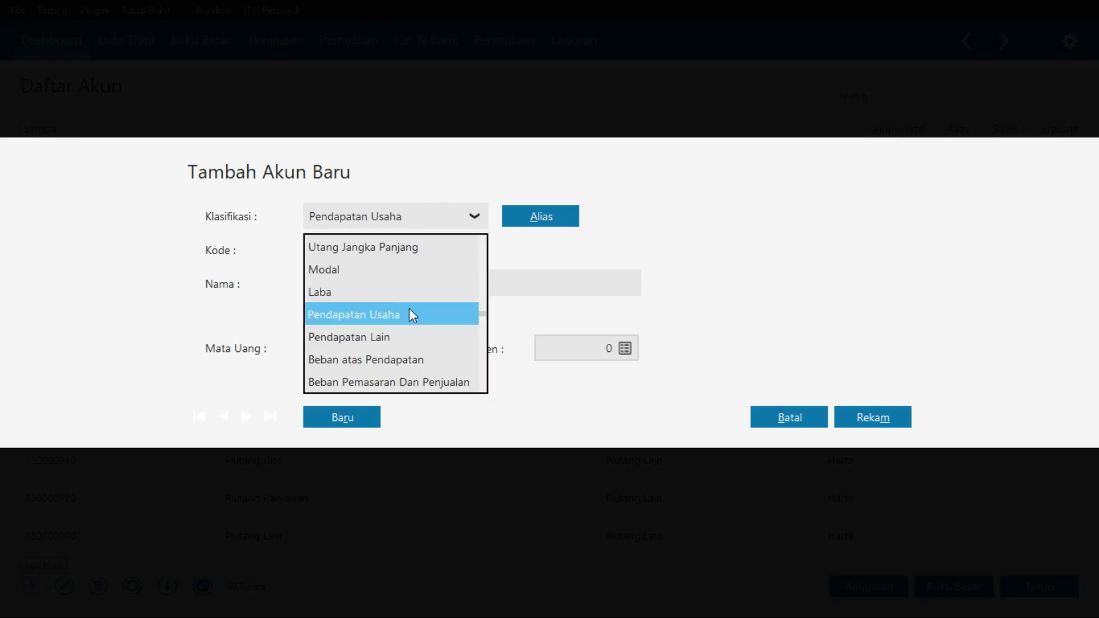
{"action": "key", "text": "Down"}
{"action": "key", "text": "Down"}
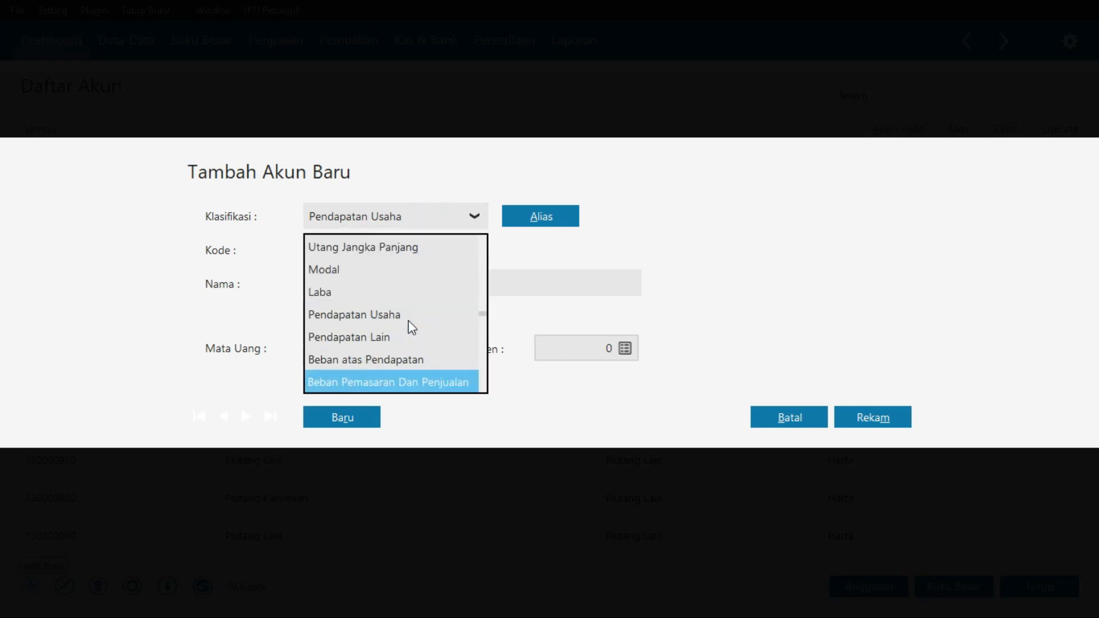
{"action": "key", "text": "Down"}
{"action": "key", "text": "Down"}
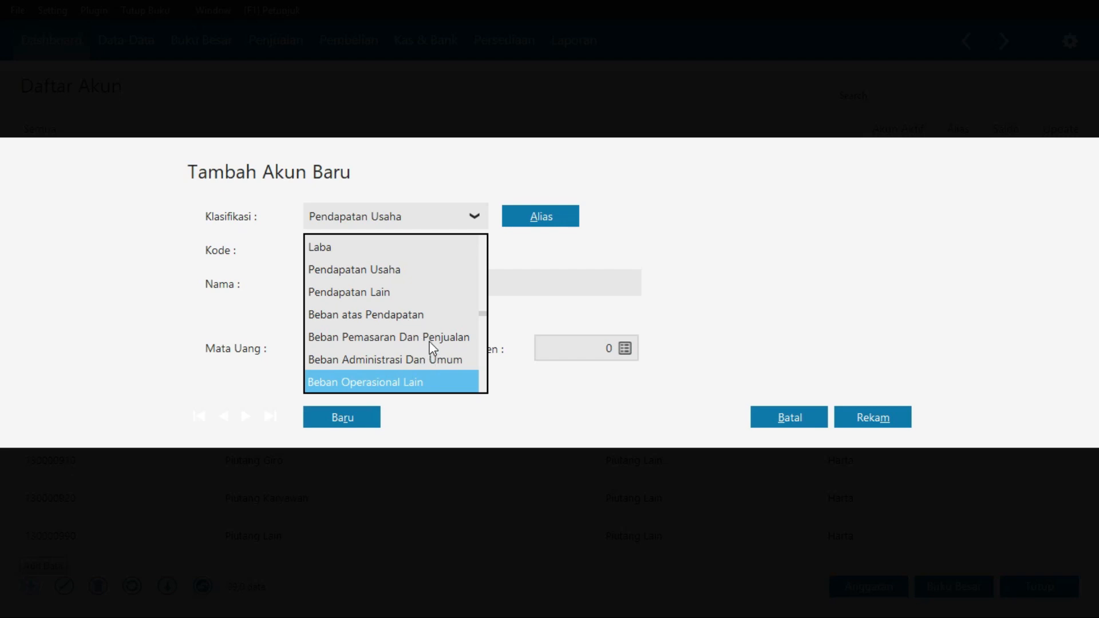
{"action": "left_click", "coordinate": [429, 338]}
{"action": "left_click", "coordinate": [444, 213]}
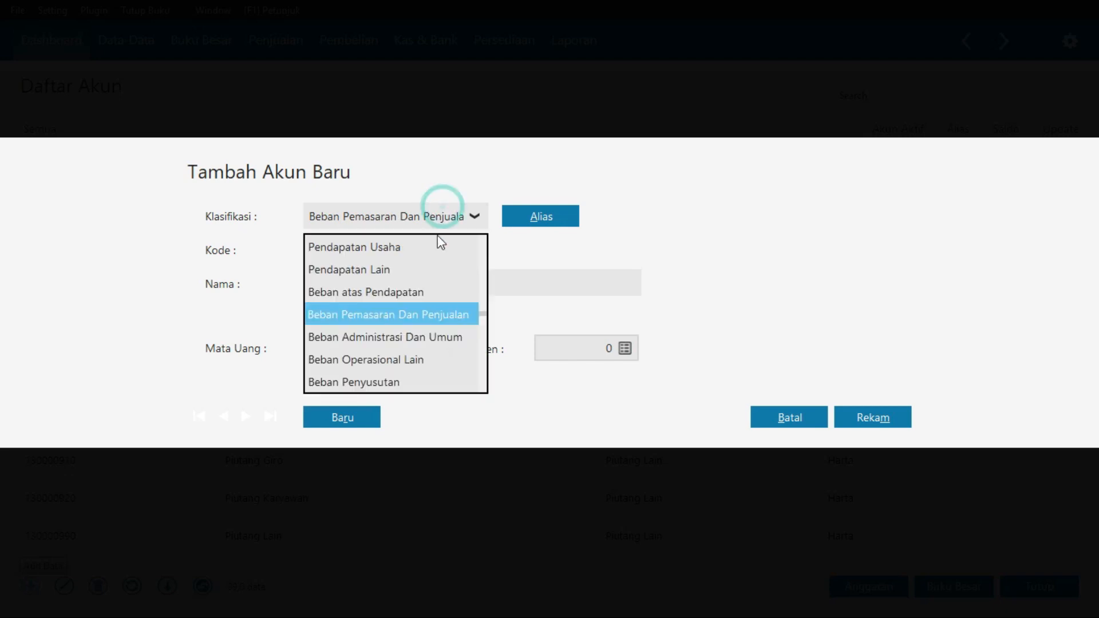
{"action": "left_click", "coordinate": [422, 294]}
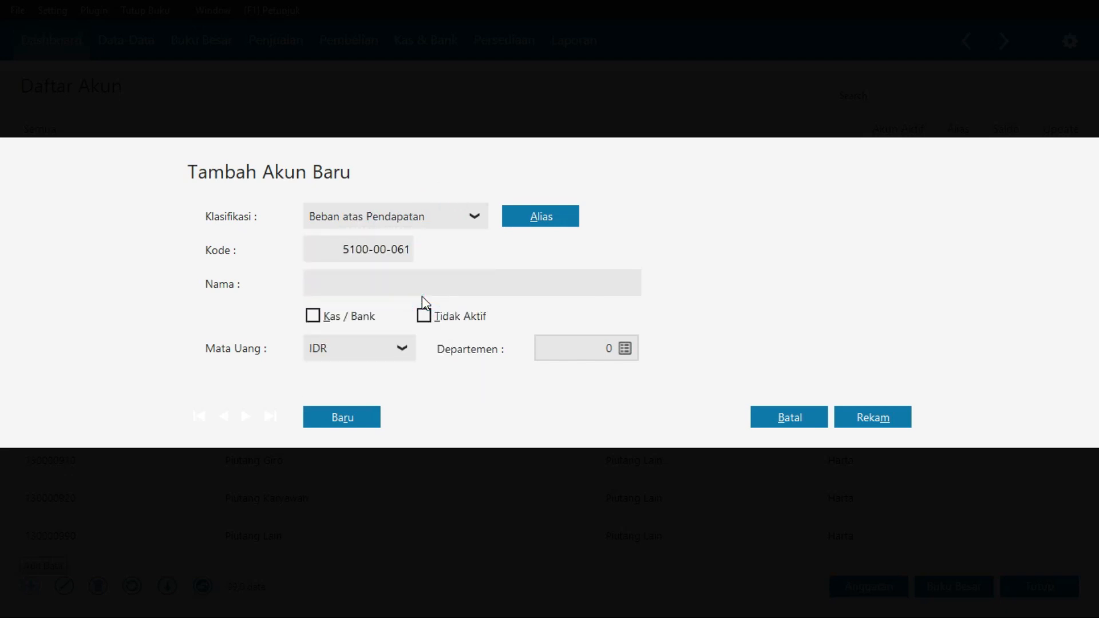
Check the third account's code in the manual and set Kode to 5100-00-081, correcting any missing digit
{"action": "key", "text": "alt+Tab"}
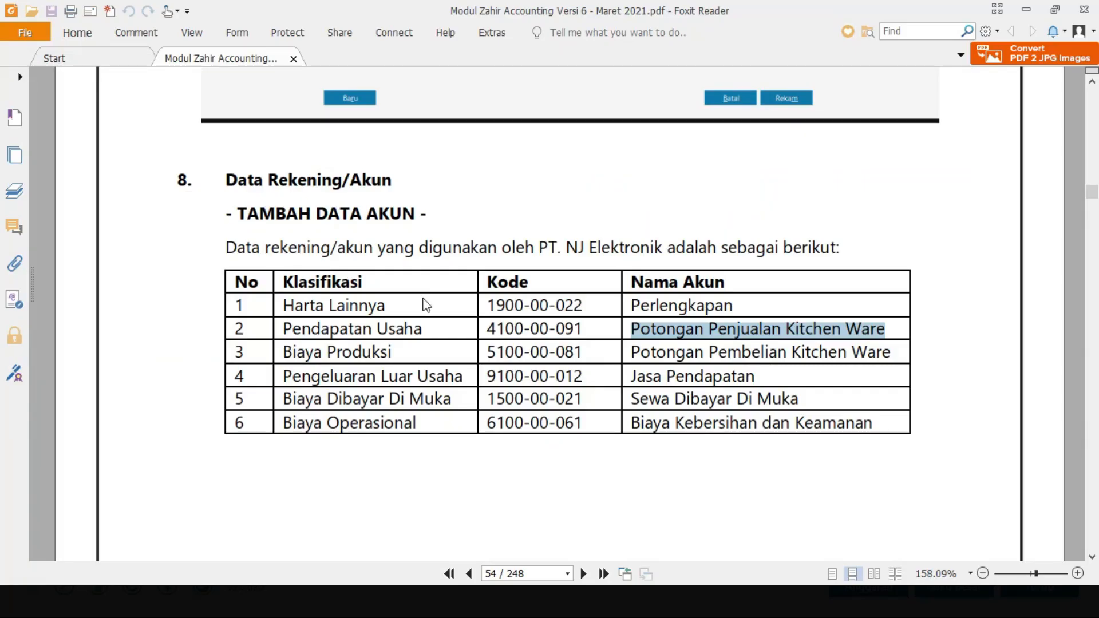
{"action": "key", "text": "alt+Tab"}
{"action": "left_click", "coordinate": [404, 248]}
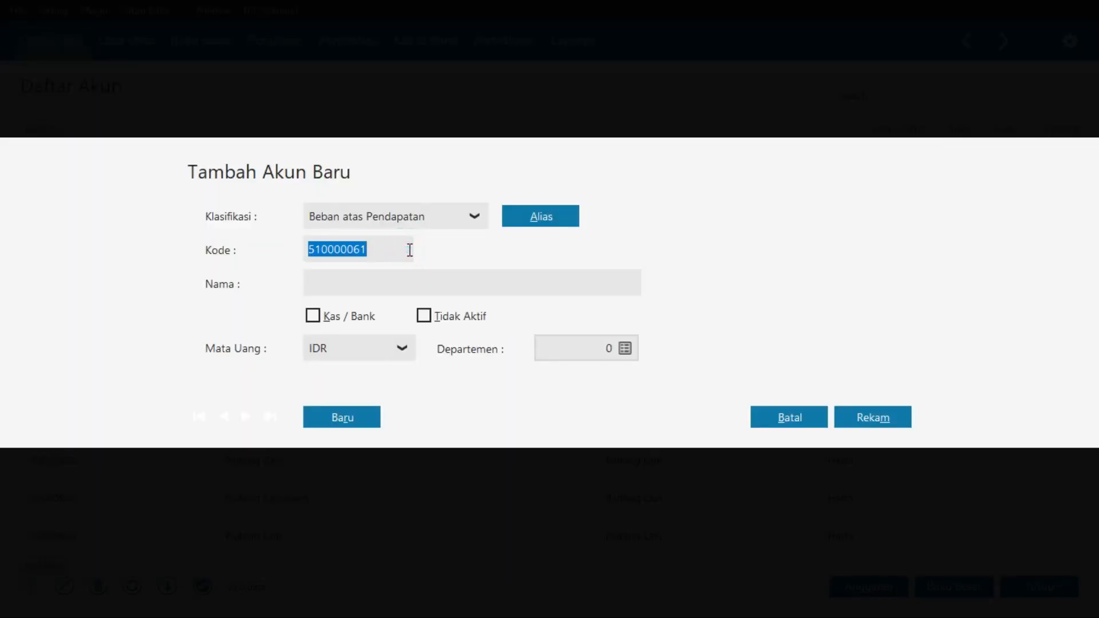
{"action": "key", "text": "Home"}
{"action": "key", "text": "BackSpace"}
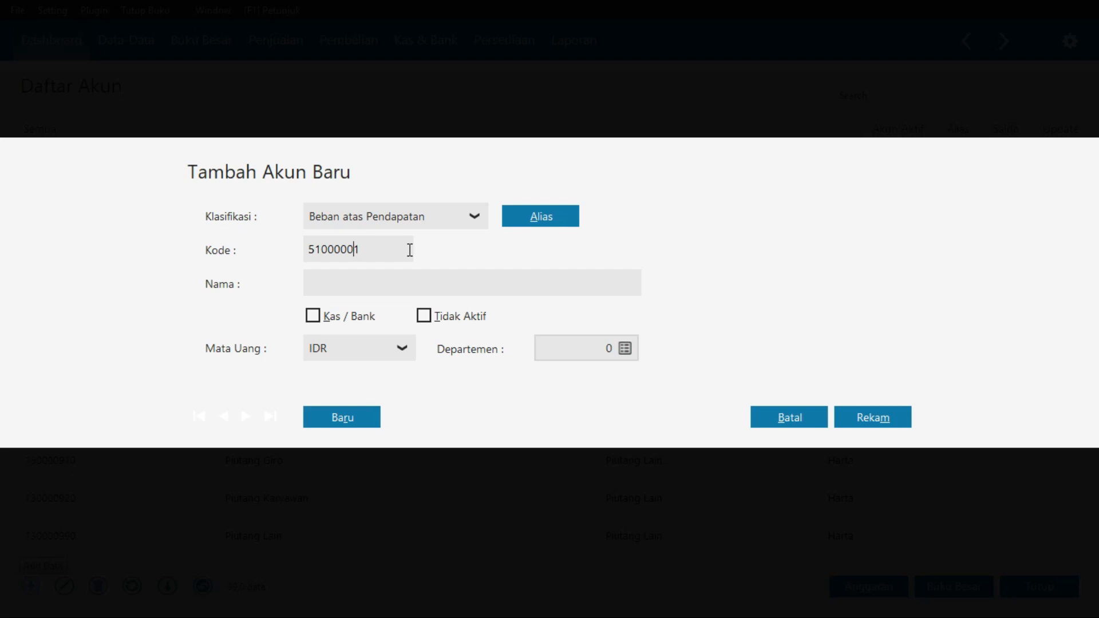
{"action": "type", "text": "8"}
{"action": "key", "text": "Tab"}
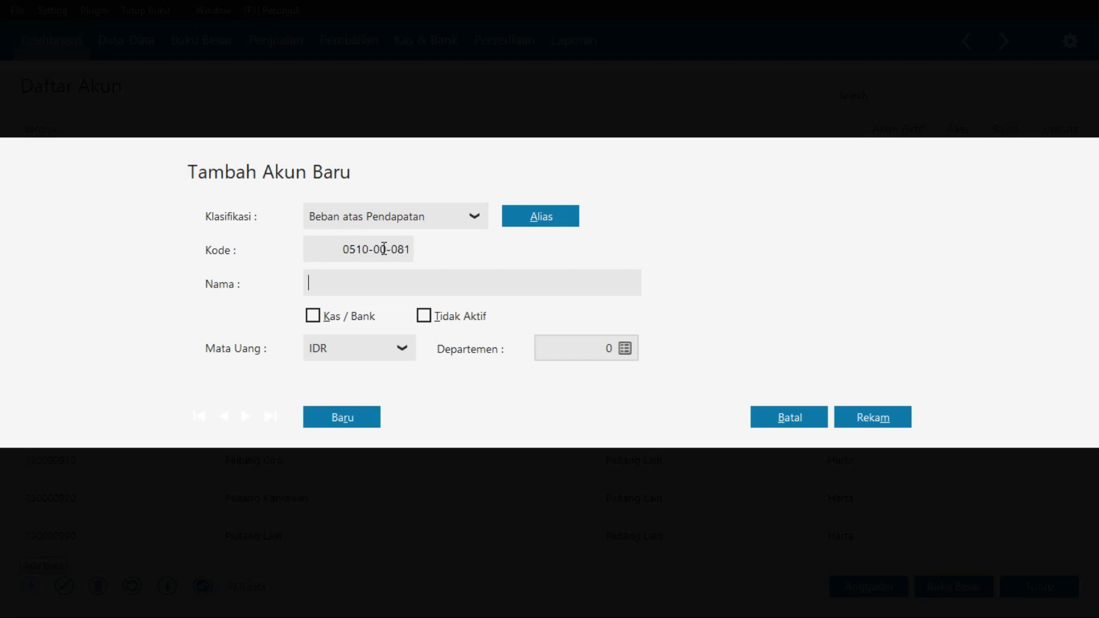
{"action": "left_click", "coordinate": [375, 248]}
{"action": "left_click", "coordinate": [375, 248]}
{"action": "key", "text": "Left"}
{"action": "key", "text": "Left"}
{"action": "type", "text": "0"}
{"action": "key", "text": "Tab"}
Name the account Potongan Pembelian Kitchen Ware from the manual, store it with a new blank account started, and return to the manual's account table
{"action": "key", "text": "alt+Tab"}
{"action": "left_click_drag", "start_coordinate": [632, 352], "coordinate": [894, 349]}
{"action": "key", "text": "ctrl+c"}
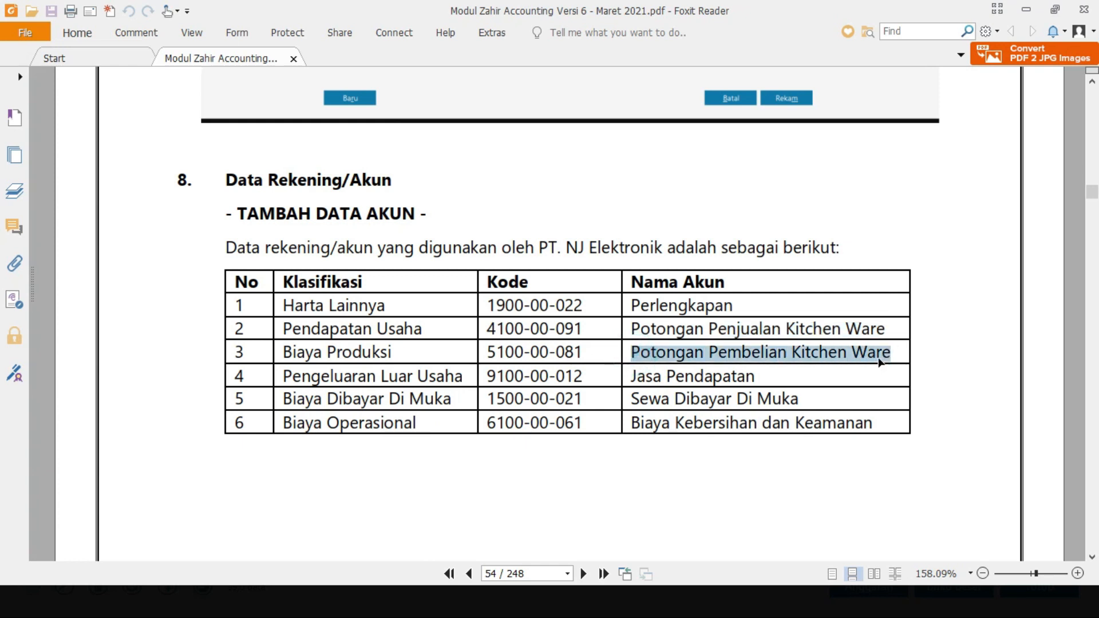
{"action": "key", "text": "alt+Tab"}
{"action": "key", "text": "ctrl+v"}
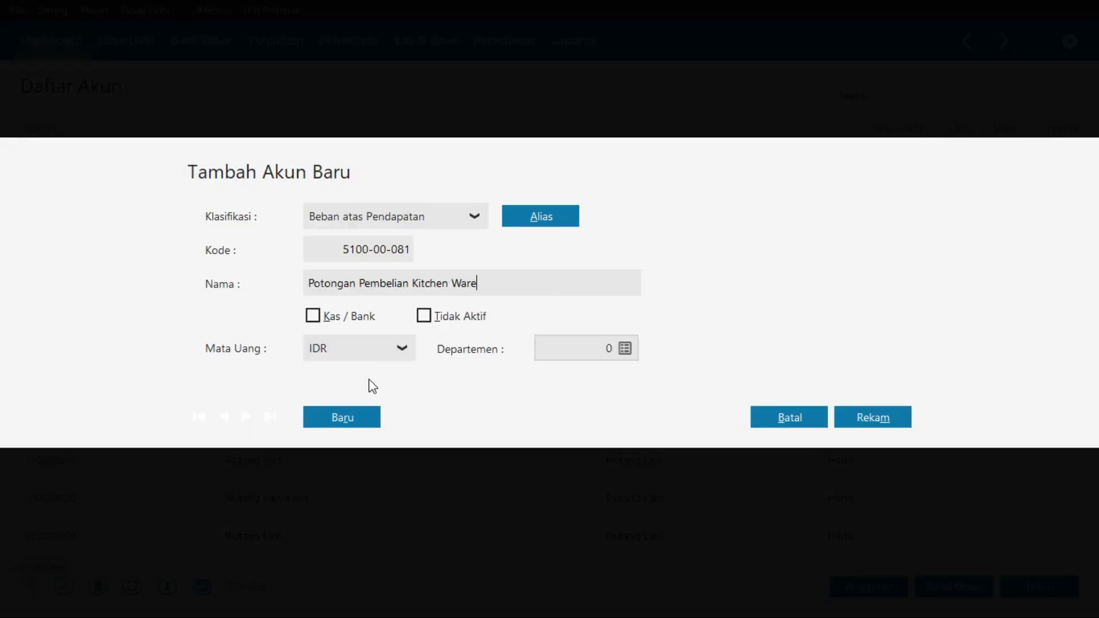
{"action": "left_click", "coordinate": [342, 417]}
{"action": "key", "text": "alt+Tab"}
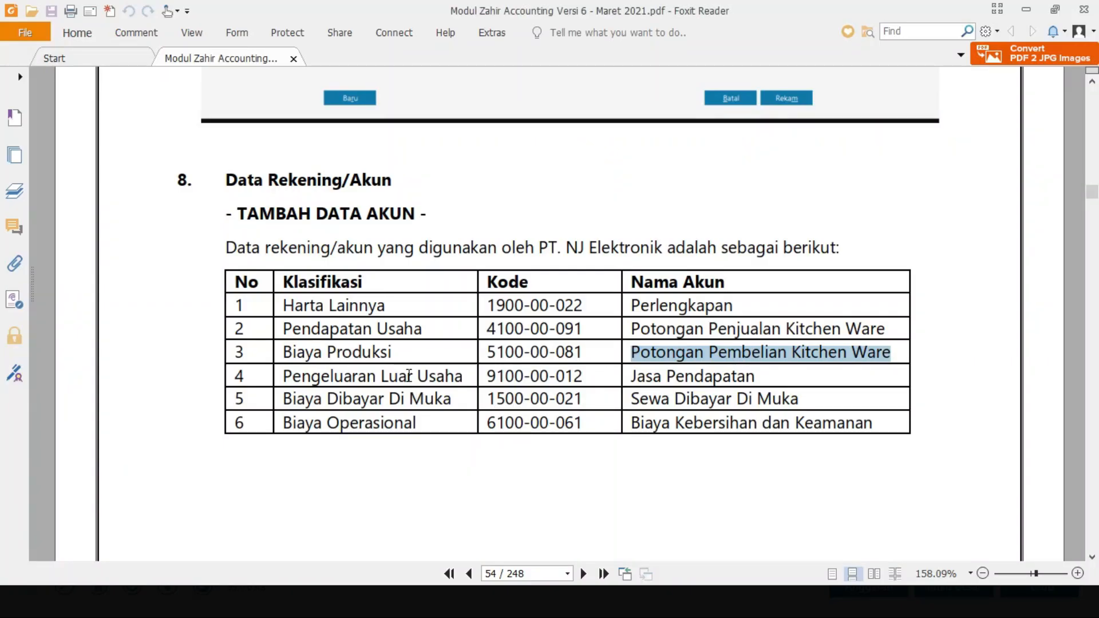
Try Pendapatan Luar Usaha and Beban Pajak as the fourth account's classification, comparing the suggested codes with the manual
{"action": "key", "text": "alt+Tab"}
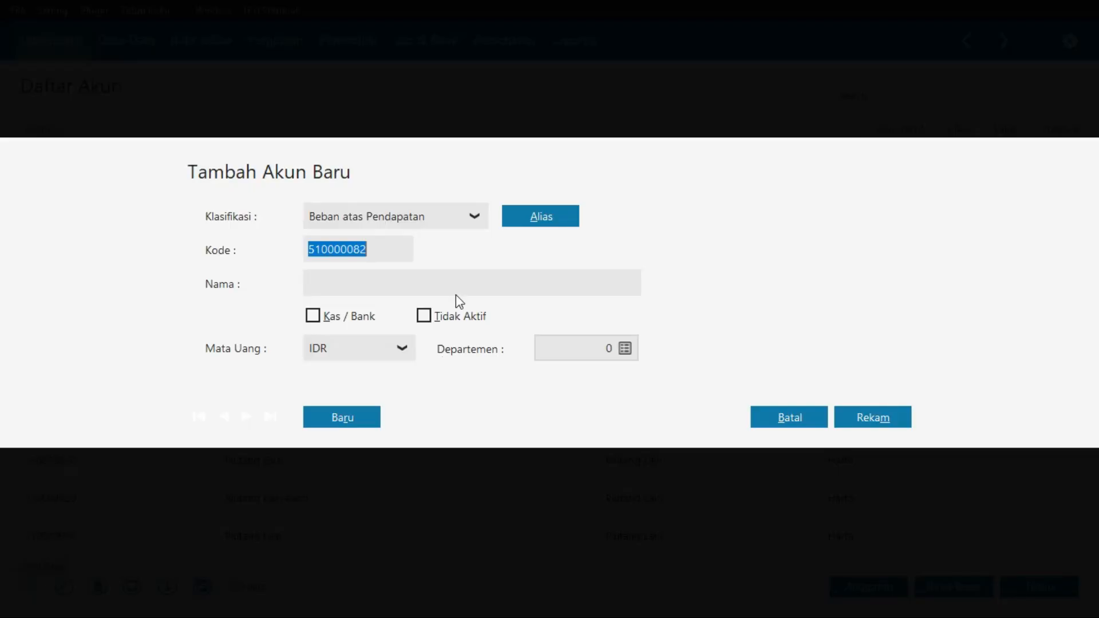
{"action": "left_click", "coordinate": [454, 217]}
{"action": "scroll", "coordinate": [431, 359], "scroll_direction": "down", "scroll_amount": 2}
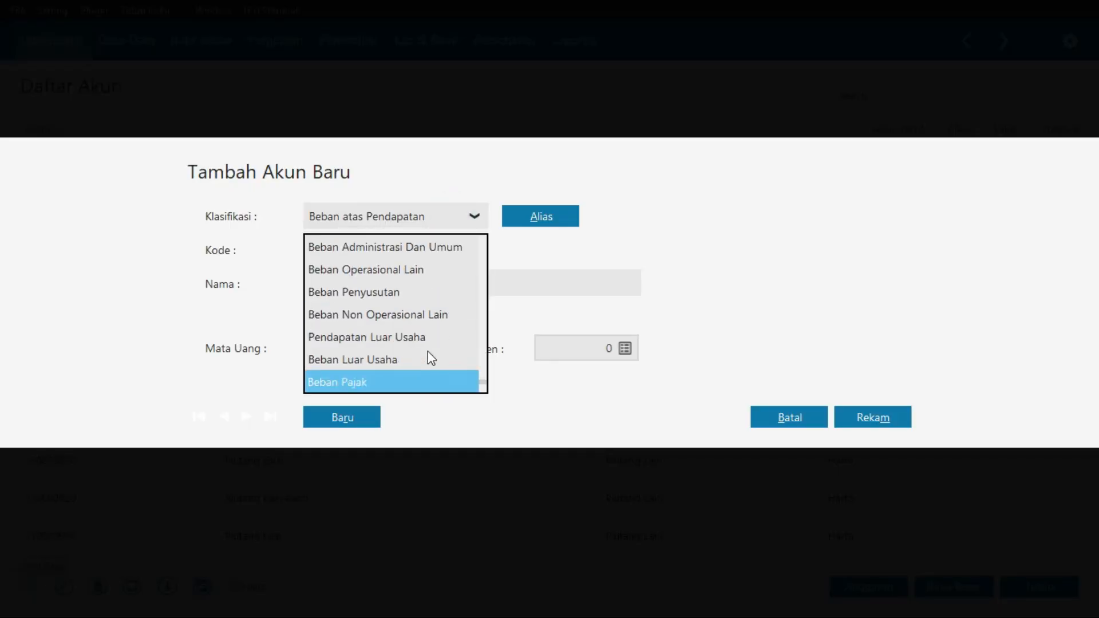
{"action": "left_click", "coordinate": [420, 335]}
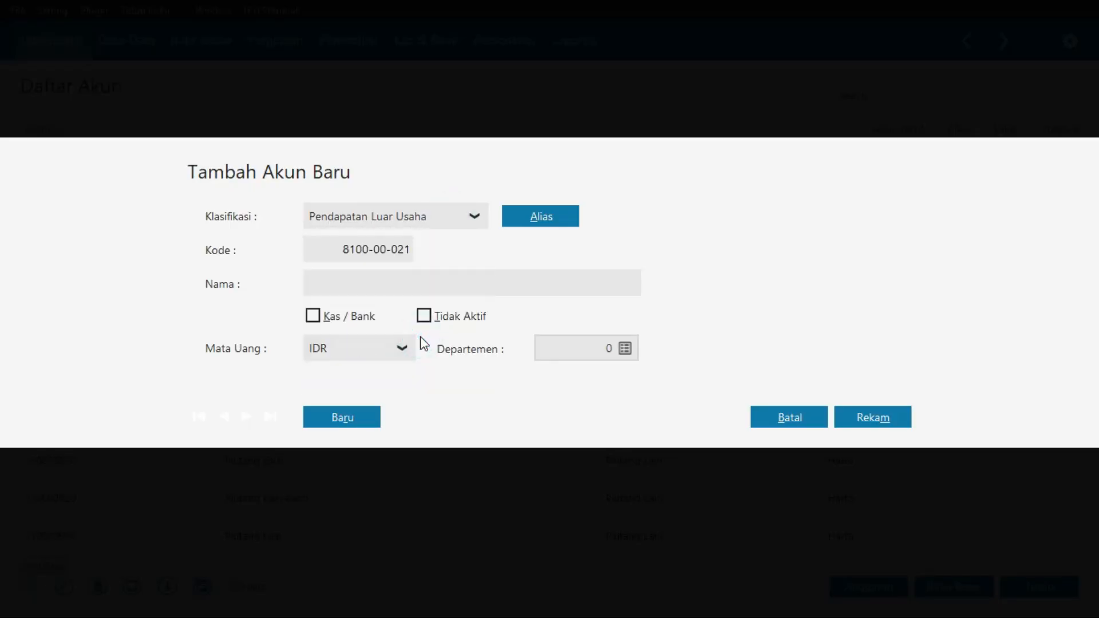
{"action": "key", "text": "alt+Tab"}
{"action": "key", "text": "alt+Tab"}
{"action": "left_click", "coordinate": [419, 214]}
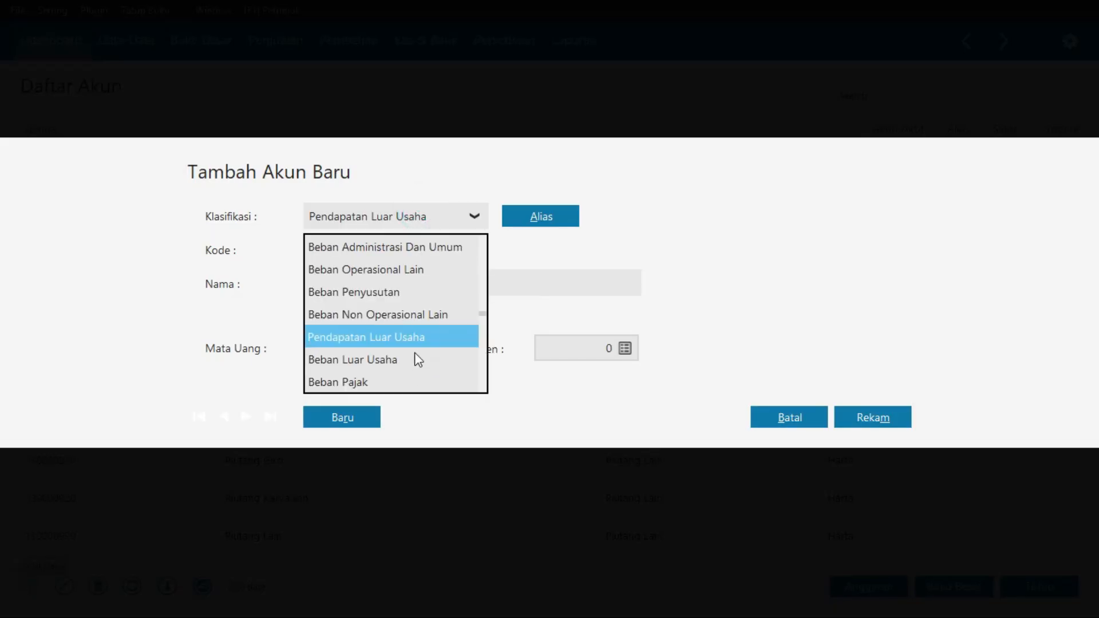
{"action": "left_click", "coordinate": [403, 382]}
{"action": "key", "text": "alt+Tab"}
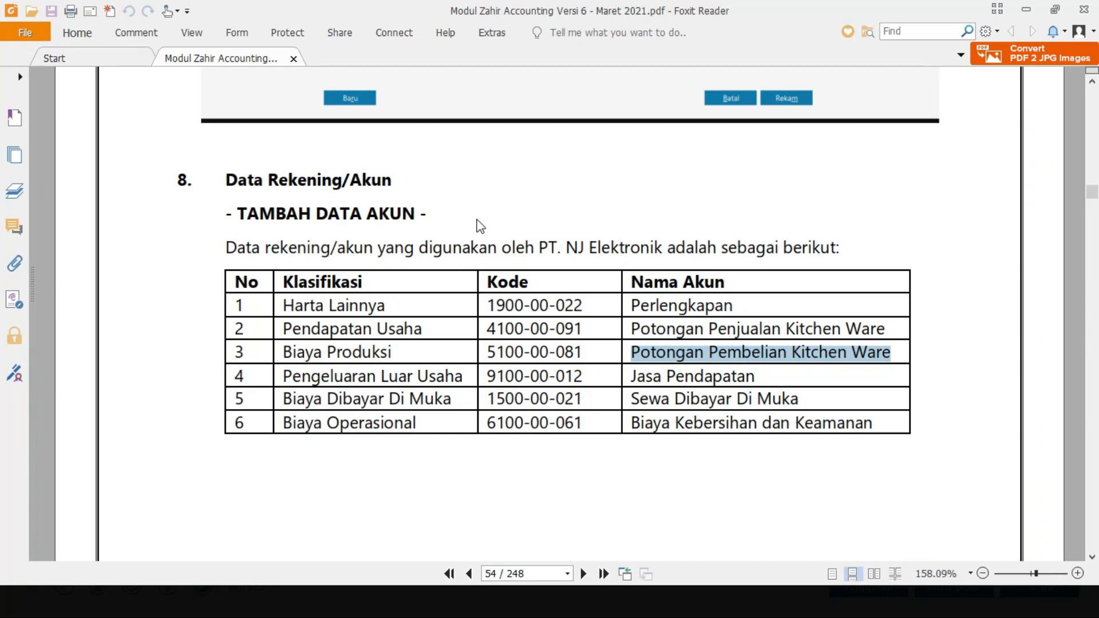
{"action": "key", "text": "alt+Tab"}
{"action": "left_click", "coordinate": [473, 217]}
{"action": "left_click", "coordinate": [432, 344]}
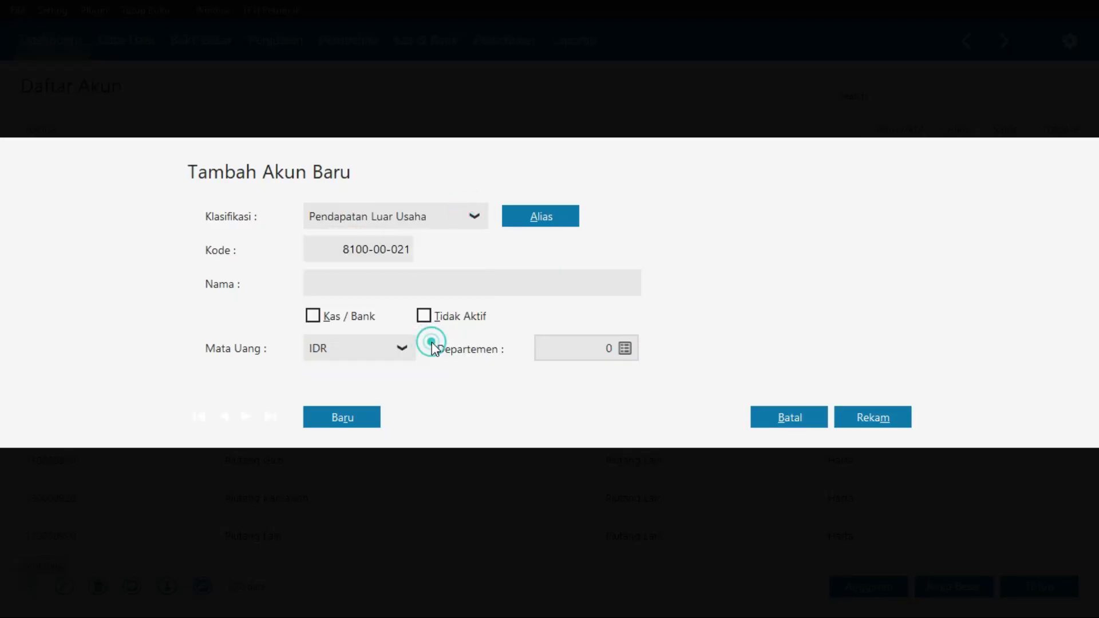
Try Beban Luar Usaha as the fourth account's classification and compare its code with the manual
{"action": "key", "text": "alt+Tab"}
{"action": "left_click", "coordinate": [464, 217]}
{"action": "left_click", "coordinate": [429, 360]}
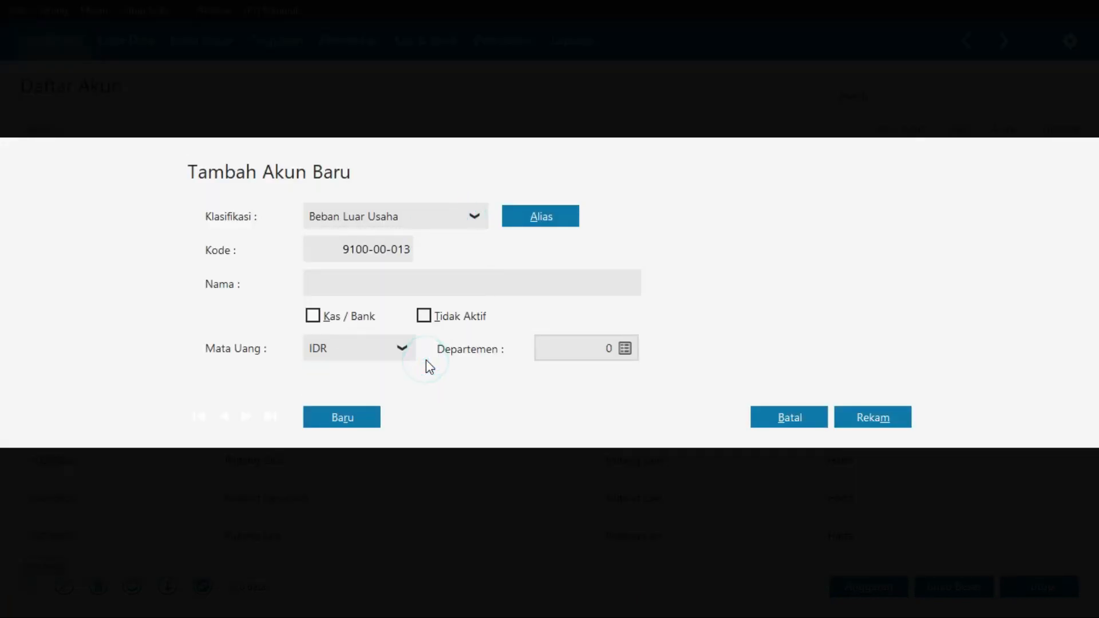
{"action": "key", "text": "alt+Tab"}
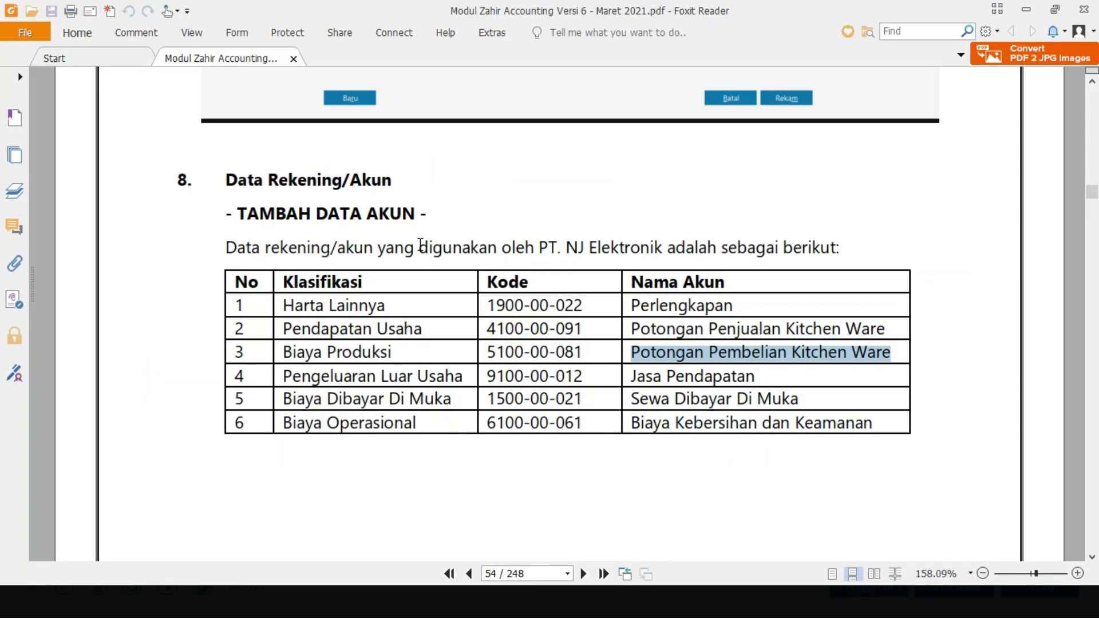
Try Beban Pemasaran Dan Penjualan as the fourth account's classification
{"action": "key", "text": "alt+Tab"}
{"action": "left_click", "coordinate": [433, 216]}
{"action": "key", "text": "Up"}
{"action": "key", "text": "Up"}
{"action": "key", "text": "Up"}
{"action": "key", "text": "Up"}
{"action": "key", "text": "Up"}
{"action": "key", "text": "Up"}
{"action": "left_click", "coordinate": [424, 248]}
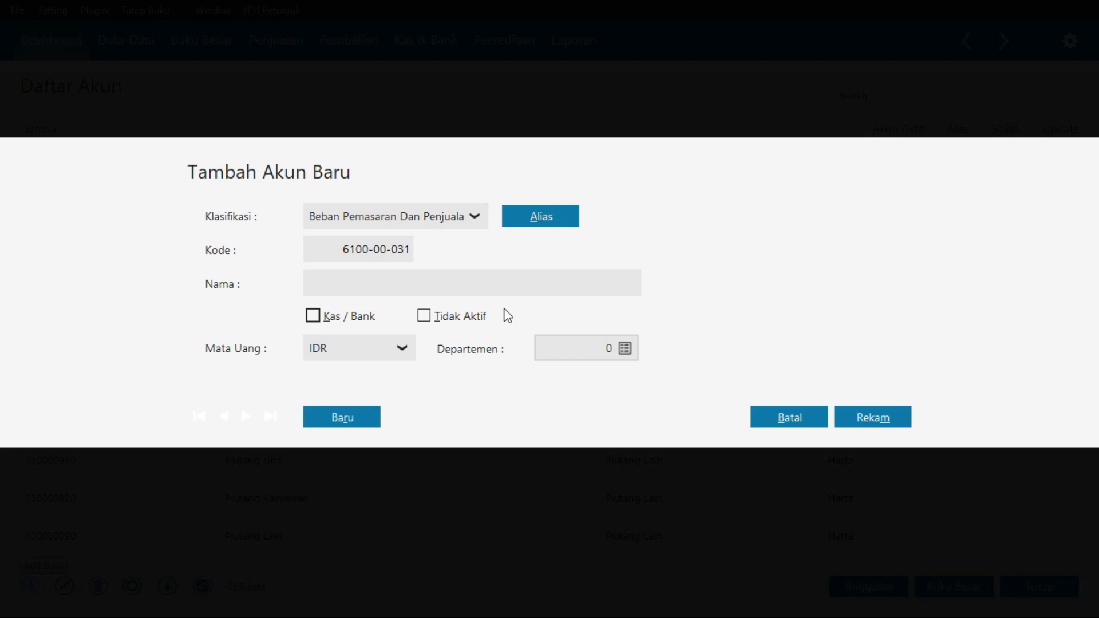
Check the fourth account's code in the manual and set its classification to Beban Luar Usaha
{"action": "key", "text": "alt+Tab"}
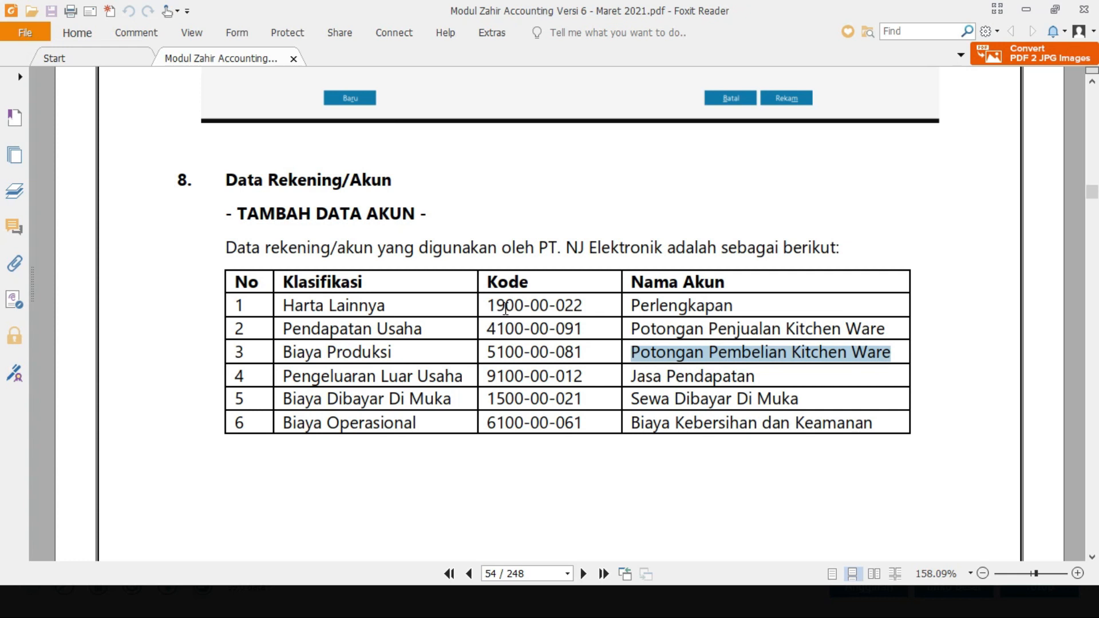
{"action": "left_click", "coordinate": [579, 376]}
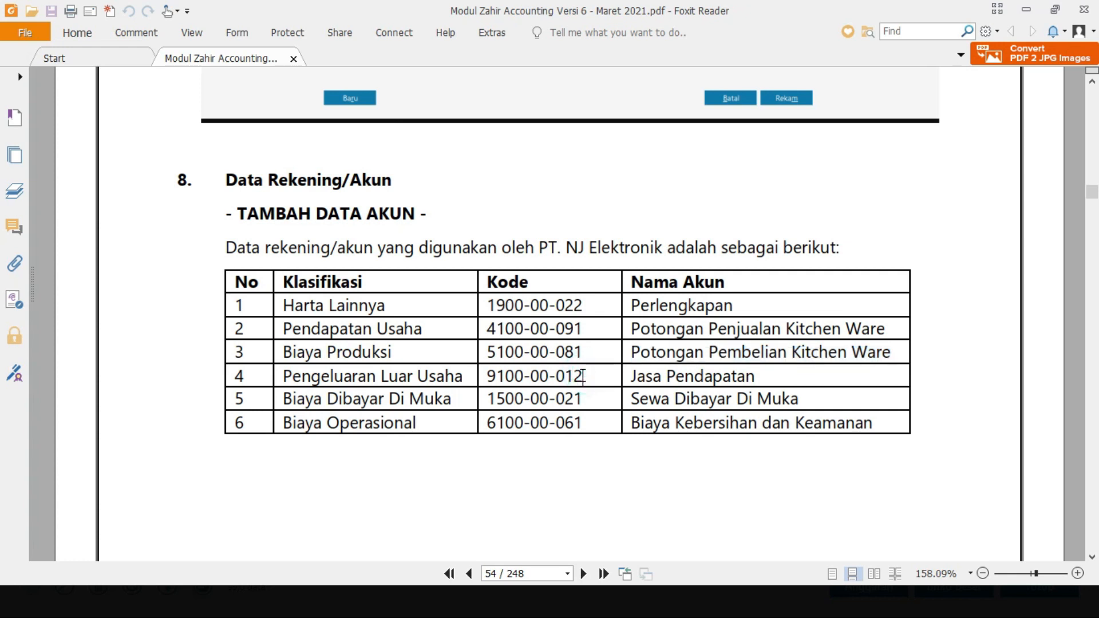
{"action": "key", "text": "alt+Tab"}
{"action": "left_click", "coordinate": [434, 220]}
{"action": "scroll", "coordinate": [435, 309], "scroll_direction": "down", "scroll_amount": 2}
{"action": "left_click", "coordinate": [424, 358]}
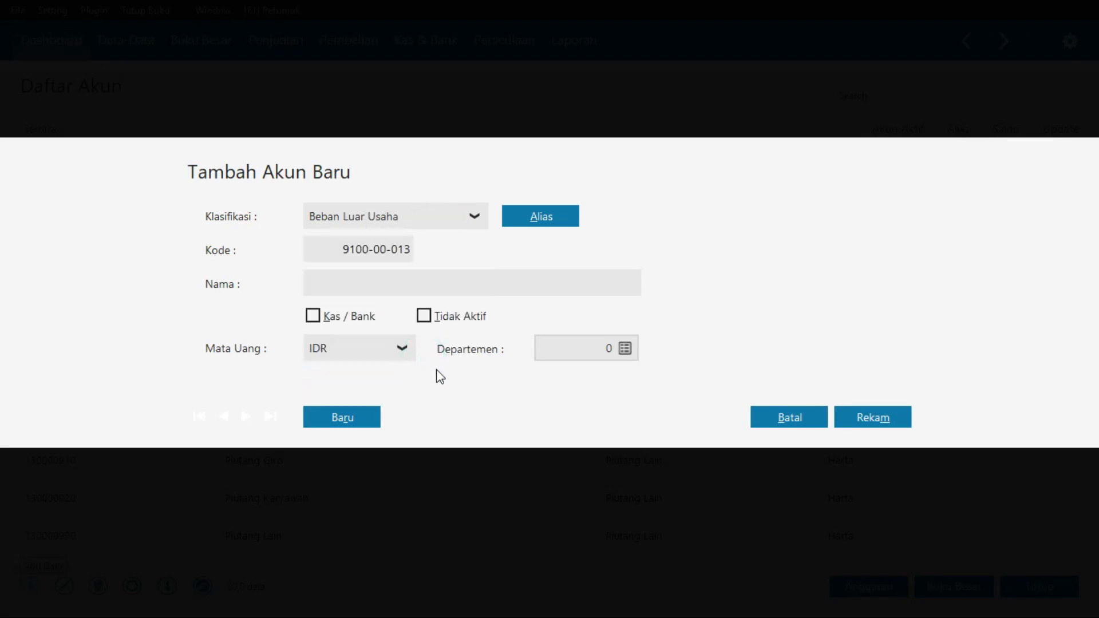
Check the fourth account's code in the manual again and set Kode to 9100-00-012
{"action": "key", "text": "alt+Tab"}
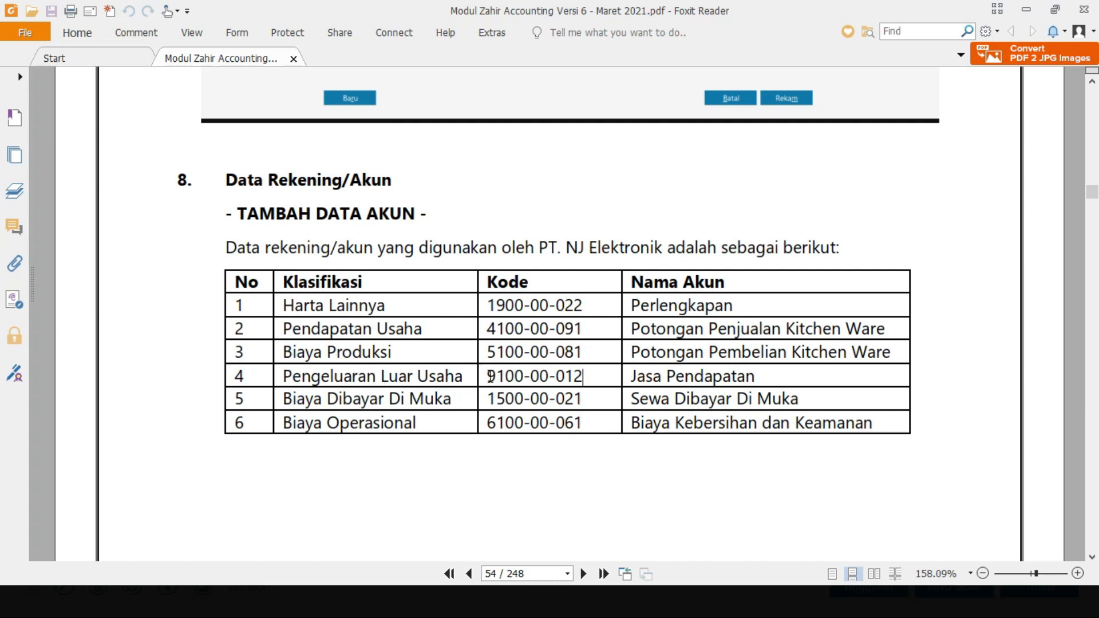
{"action": "key", "text": "alt+Tab"}
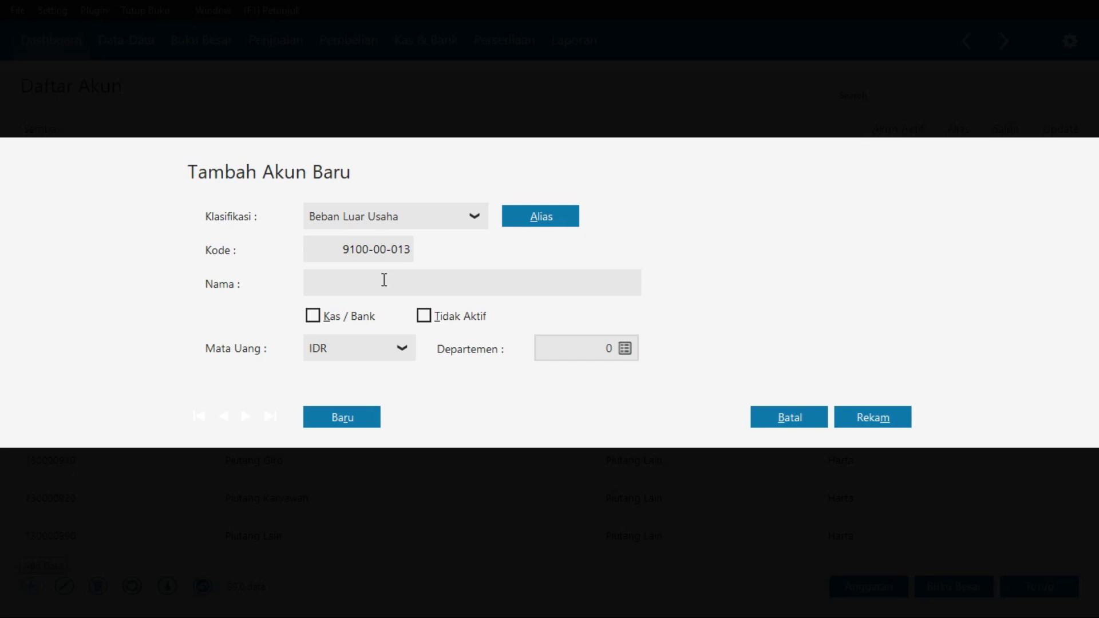
{"action": "key", "text": "alt+Tab"}
{"action": "key", "text": "alt+Tab"}
{"action": "left_click", "coordinate": [400, 246]}
{"action": "key", "text": "End"}
{"action": "key", "text": "BackSpace"}
{"action": "type", "text": "2"}
{"action": "key", "text": "Tab"}
Copy the name Jasa Pendapatan from the manual into Nama and try to store the account
{"action": "key", "text": "alt+Tab"}
{"action": "left_click_drag", "start_coordinate": [756, 376], "coordinate": [632, 377]}
{"action": "key", "text": "ctrl+c"}
{"action": "key", "text": "alt+Tab"}
{"action": "key", "text": "ctrl+v"}
{"action": "left_click", "coordinate": [344, 417]}
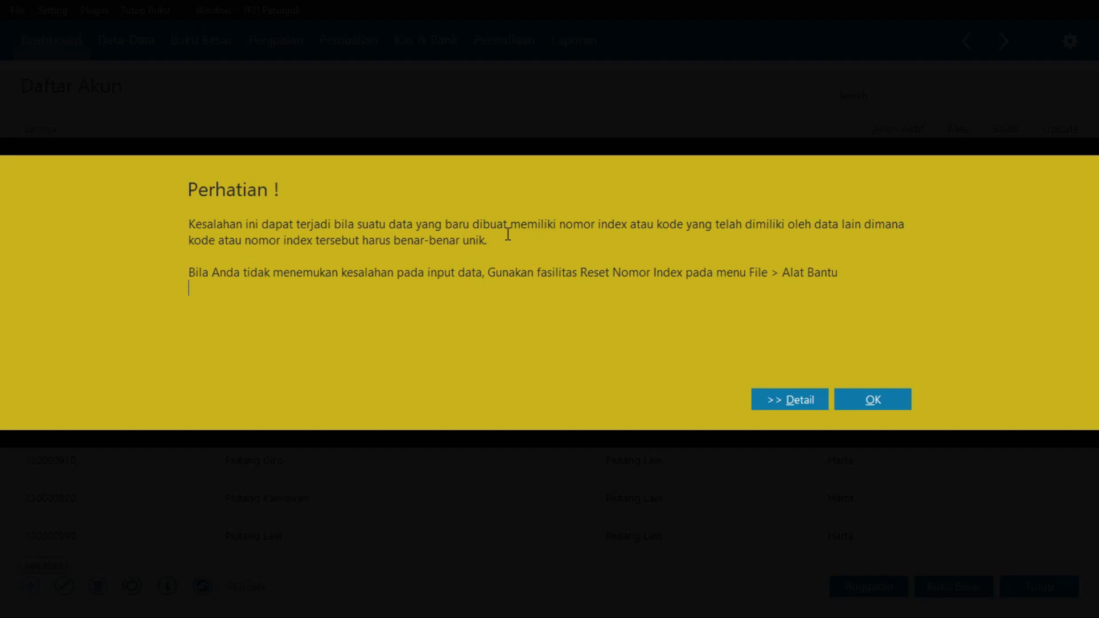
Dismiss the duplicate-code warning, set Kode to 9100-00-013, and store the account with a new blank one started
{"action": "left_click", "coordinate": [894, 402]}
{"action": "left_click", "coordinate": [372, 249]}
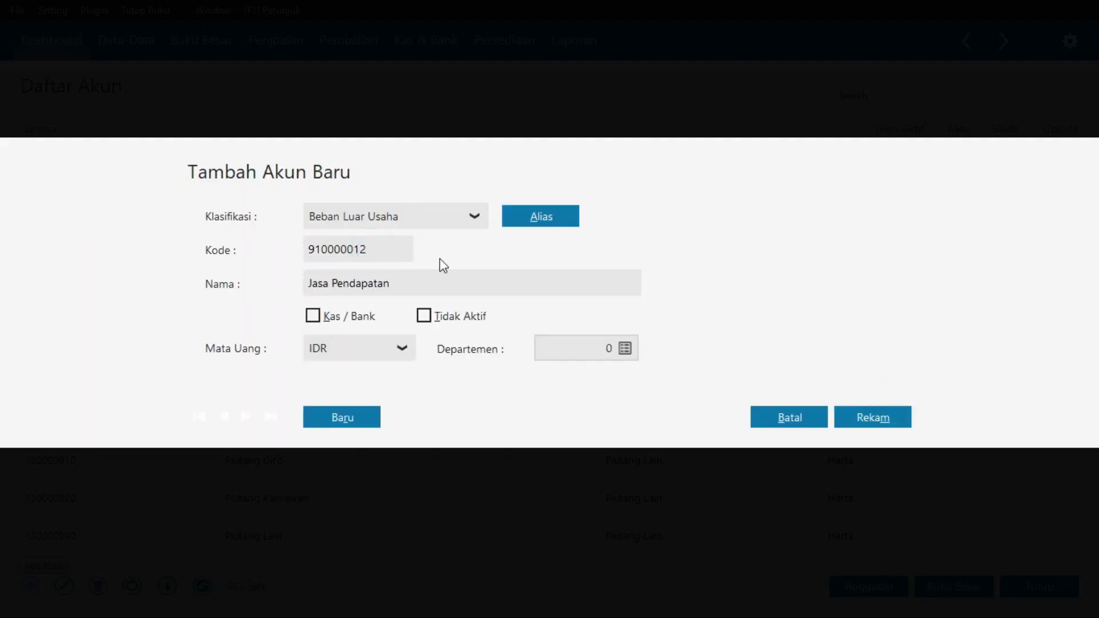
{"action": "key", "text": "BackSpace"}
{"action": "type", "text": "3"}
{"action": "key", "text": "Tab"}
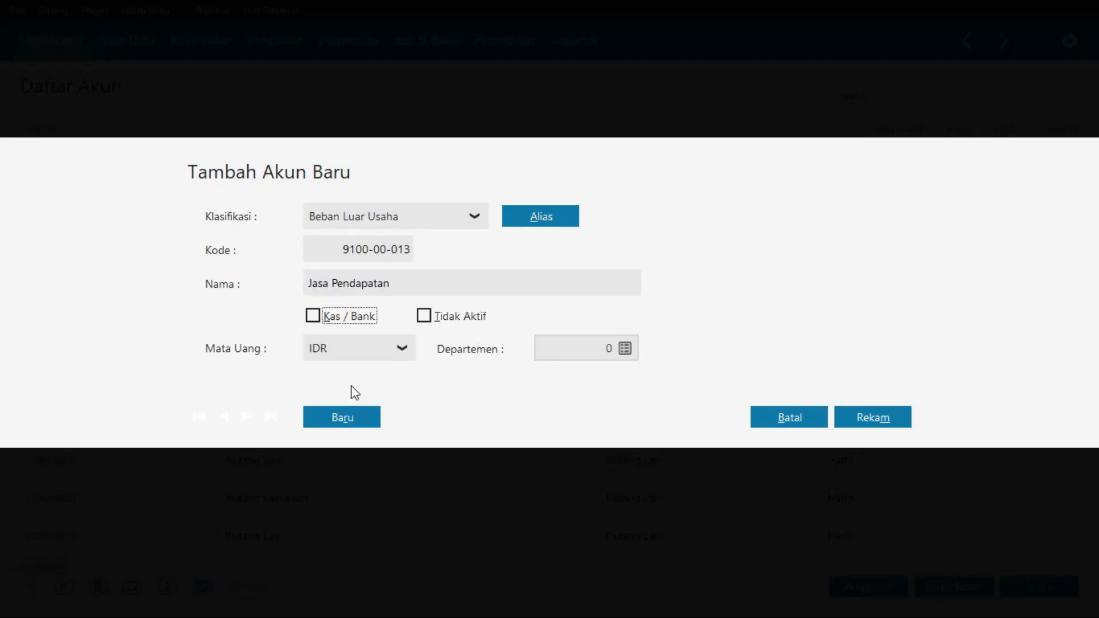
{"action": "key", "text": "alt+Tab"}
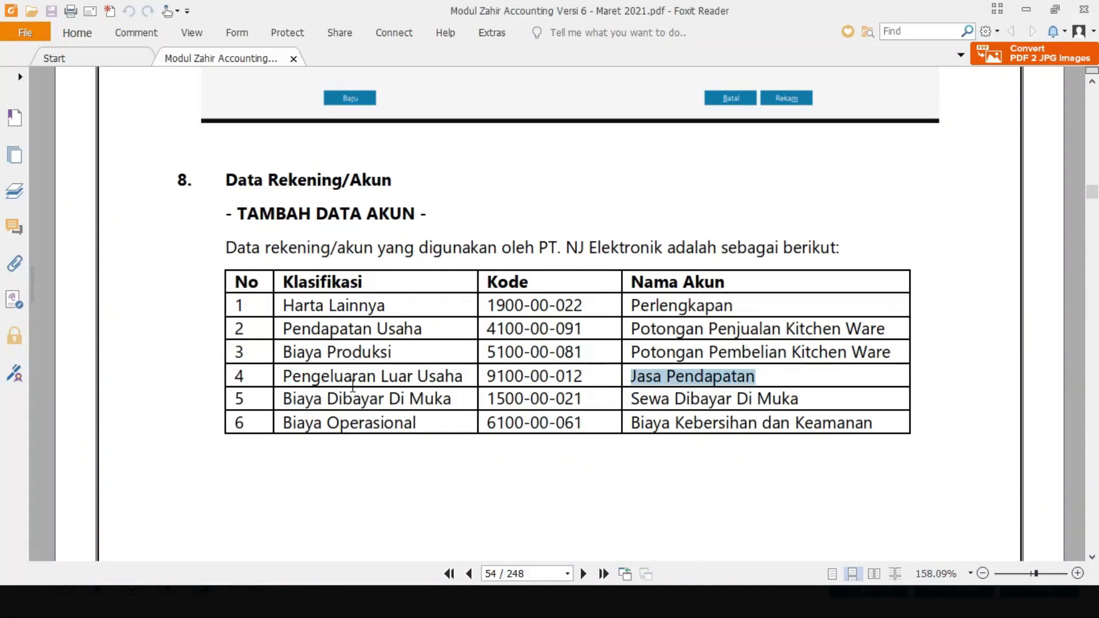
{"action": "key", "text": "alt+Tab"}
{"action": "left_click", "coordinate": [357, 421]}
Check the fifth entry in the manual and set the new account's classification to Biaya Dibayar Dimuka
{"action": "key", "text": "alt+Tab"}
{"action": "key", "text": "alt+Tab"}
{"action": "left_click", "coordinate": [456, 216]}
{"action": "scroll", "coordinate": [435, 293], "scroll_direction": "up", "scroll_amount": 2}
{"action": "key", "text": "Up"}
{"action": "key", "text": "Up"}
{"action": "key", "text": "Up"}
{"action": "key", "text": "Up"}
{"action": "key", "text": "Up"}
{"action": "key", "text": "Up"}
{"action": "key", "text": "Up"}
{"action": "key", "text": "Up"}
{"action": "key", "text": "Up"}
{"action": "key", "text": "Up"}
{"action": "key", "text": "Up"}
{"action": "key", "text": "Up"}
{"action": "key", "text": "Up"}
{"action": "key", "text": "Up"}
{"action": "key", "text": "Up"}
{"action": "key", "text": "Up"}
{"action": "key", "text": "Up"}
{"action": "key", "text": "Up"}
{"action": "key", "text": "Up"}
{"action": "key", "text": "Up"}
{"action": "key", "text": "Down"}
{"action": "key", "text": "Down"}
{"action": "key", "text": "Down"}
{"action": "key", "text": "Down"}
{"action": "key", "text": "Down"}
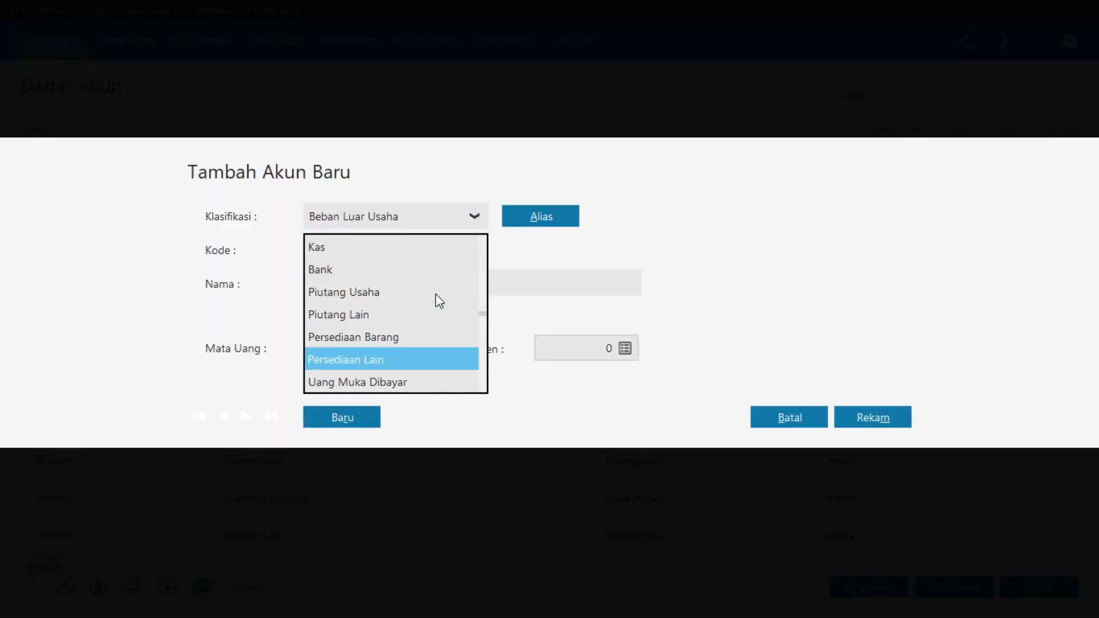
{"action": "key", "text": "Down"}
{"action": "key", "text": "Down"}
{"action": "key", "text": "Down"}
{"action": "key", "text": "Down"}
{"action": "left_click", "coordinate": [415, 359]}
Check the fifth account's code in the manual and set Kode to 1500-00-021
{"action": "key", "text": "alt+Tab"}
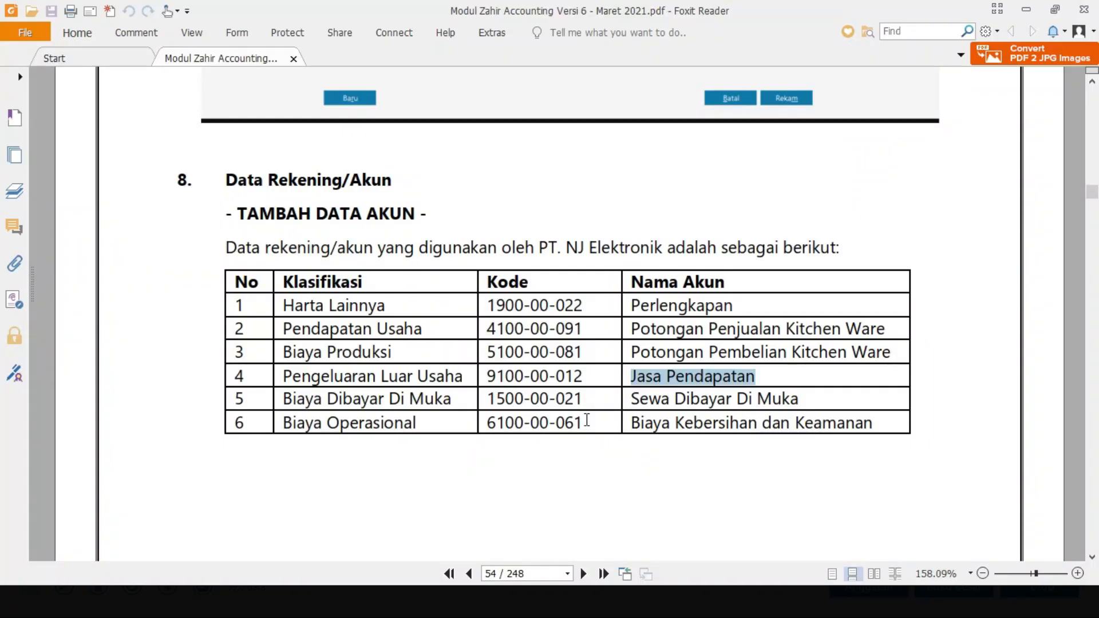
{"action": "key", "text": "alt+Tab"}
{"action": "left_click", "coordinate": [406, 243]}
{"action": "type", "text": "1500003"}
{"action": "key", "text": "BackSpace"}
{"action": "type", "text": "021"}
{"action": "key", "text": "Tab"}
Copy the name Sewa Dibayar Di Muka from the manual into Nama and store the account with a new blank one started
{"action": "key", "text": "alt+Tab"}
{"action": "left_click_drag", "start_coordinate": [803, 401], "coordinate": [636, 402]}
{"action": "key", "text": "ctrl+c"}
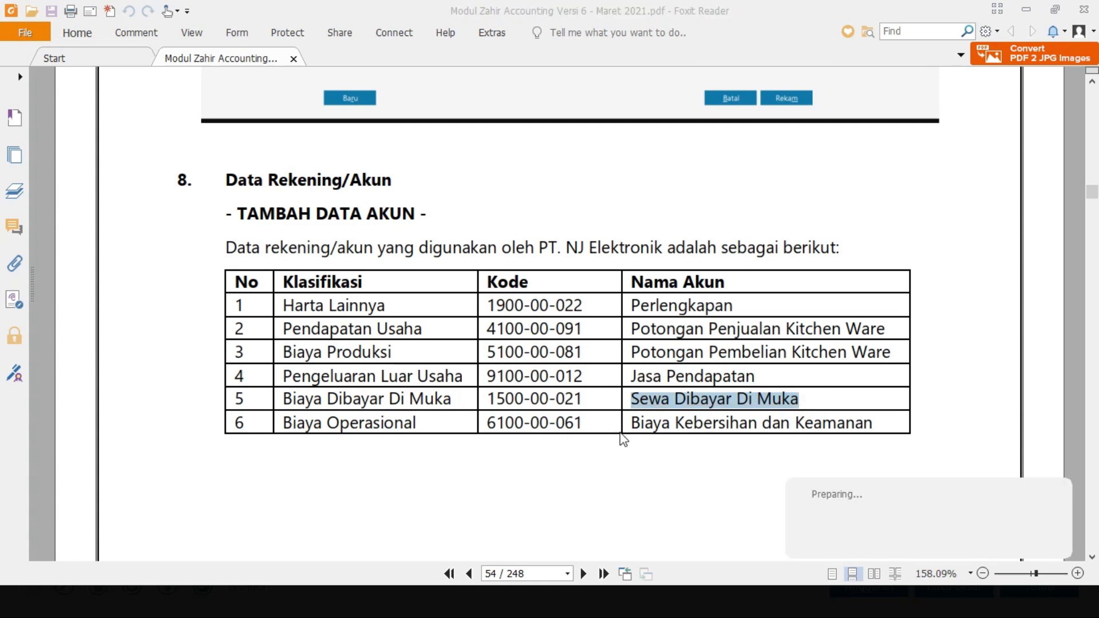
{"action": "key", "text": "alt+Tab"}
{"action": "key", "text": "ctrl+v"}
{"action": "left_click", "coordinate": [353, 416]}
Try Beban Operasional Lain as the sixth account's classification and compare its code with the manual
{"action": "key", "text": "alt+Tab"}
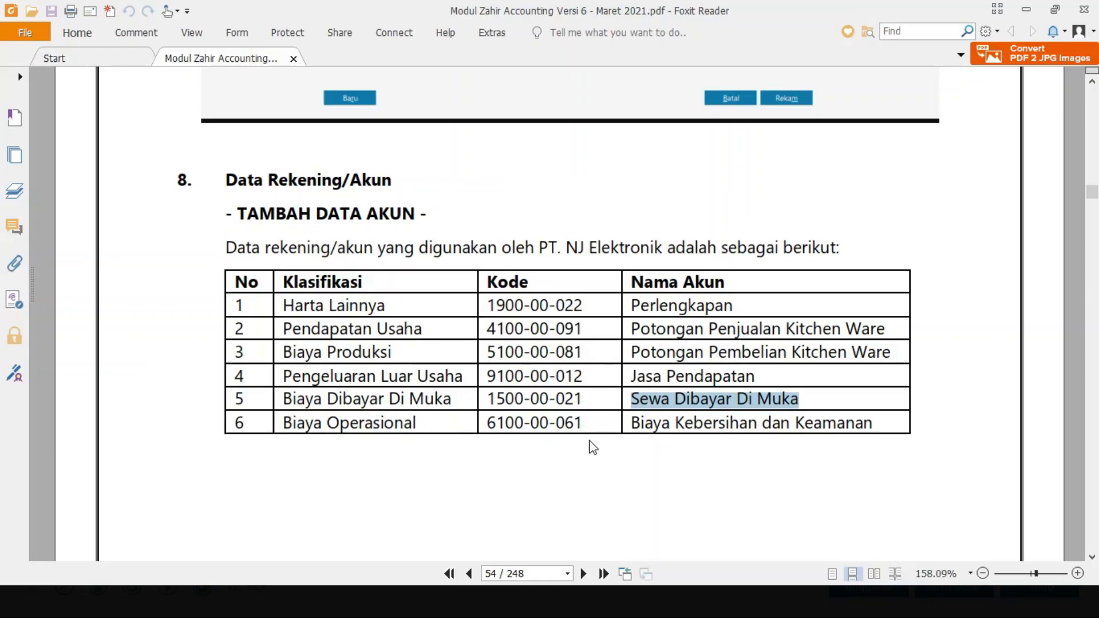
{"action": "key", "text": "alt+Tab"}
{"action": "left_click", "coordinate": [387, 217]}
{"action": "scroll", "coordinate": [372, 348], "scroll_direction": "down", "scroll_amount": 6}
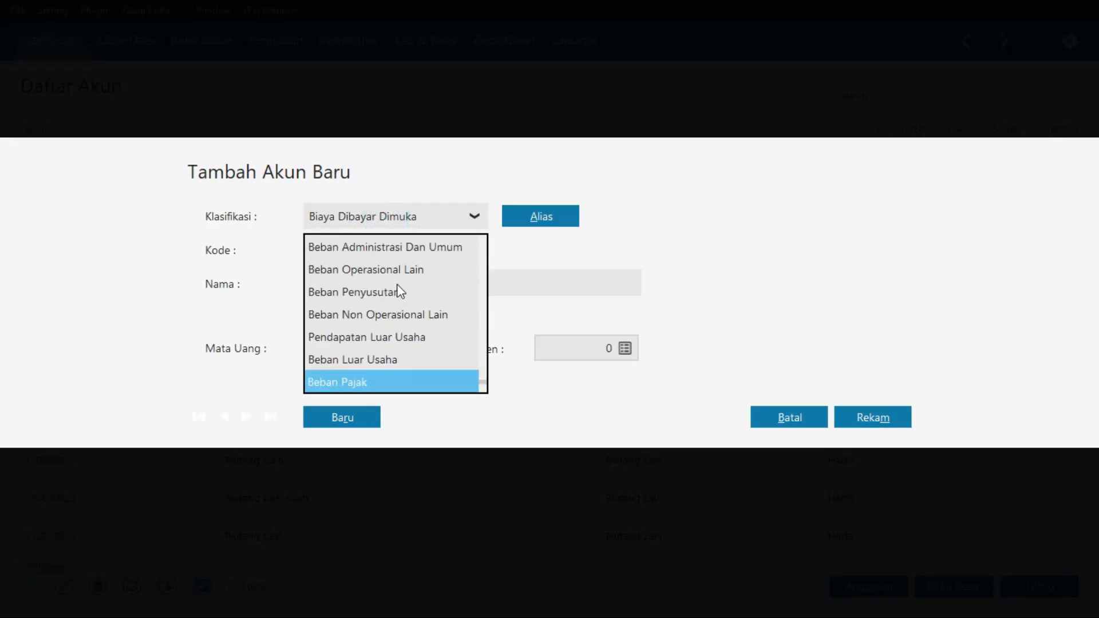
{"action": "left_click", "coordinate": [400, 267]}
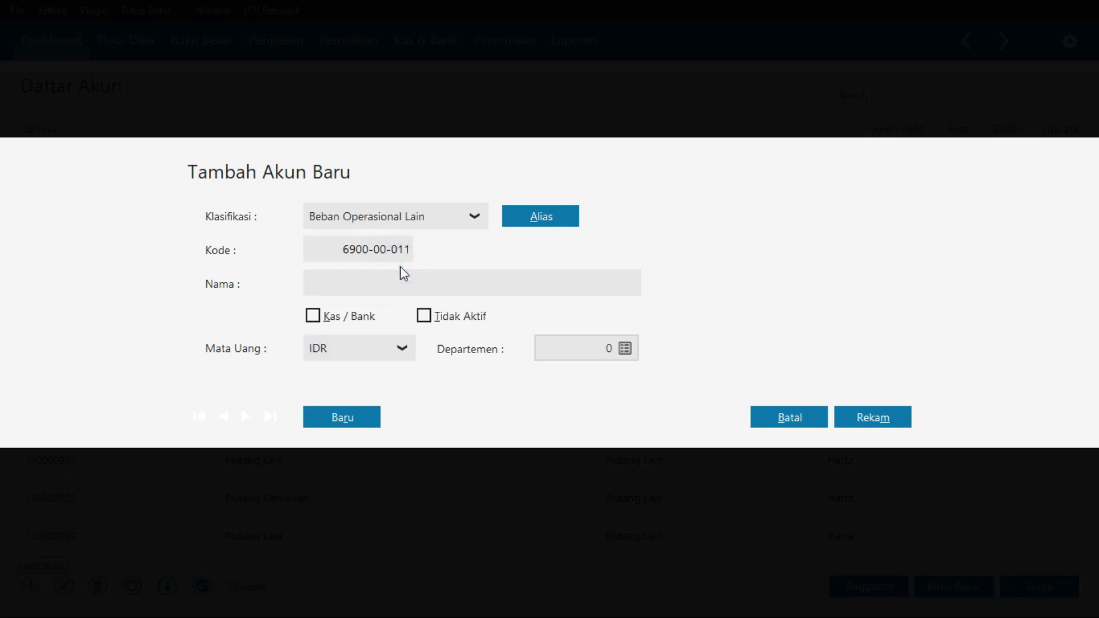
{"action": "key", "text": "alt+Tab"}
{"action": "key", "text": "alt+Tab"}
Try Beban Administrasi Dan Umum and Beban Pemasaran Dan Penjualan as the sixth account's classification, checking against the manual
{"action": "left_click", "coordinate": [410, 217]}
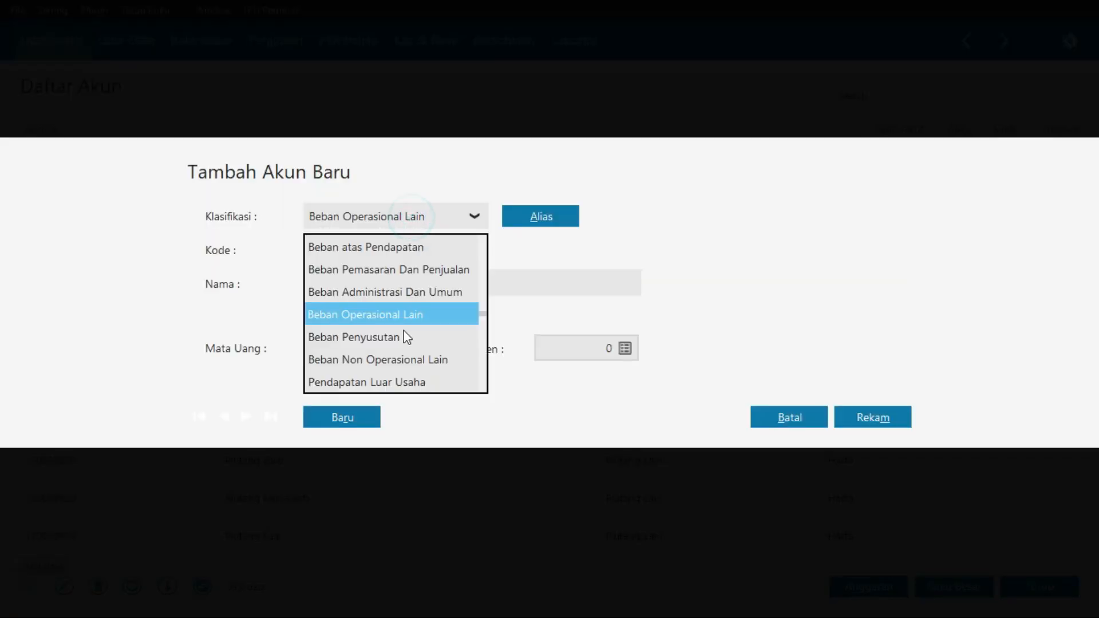
{"action": "left_click", "coordinate": [423, 290]}
{"action": "key", "text": "alt+Tab"}
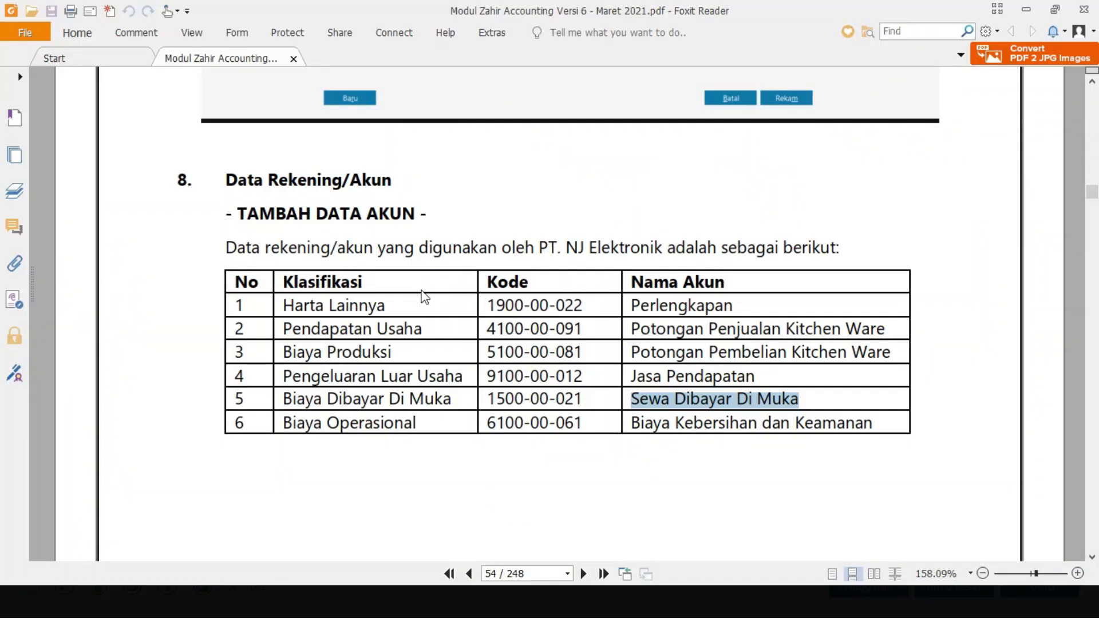
{"action": "key", "text": "alt+Tab"}
{"action": "left_click", "coordinate": [407, 218]}
{"action": "left_click", "coordinate": [409, 289]}
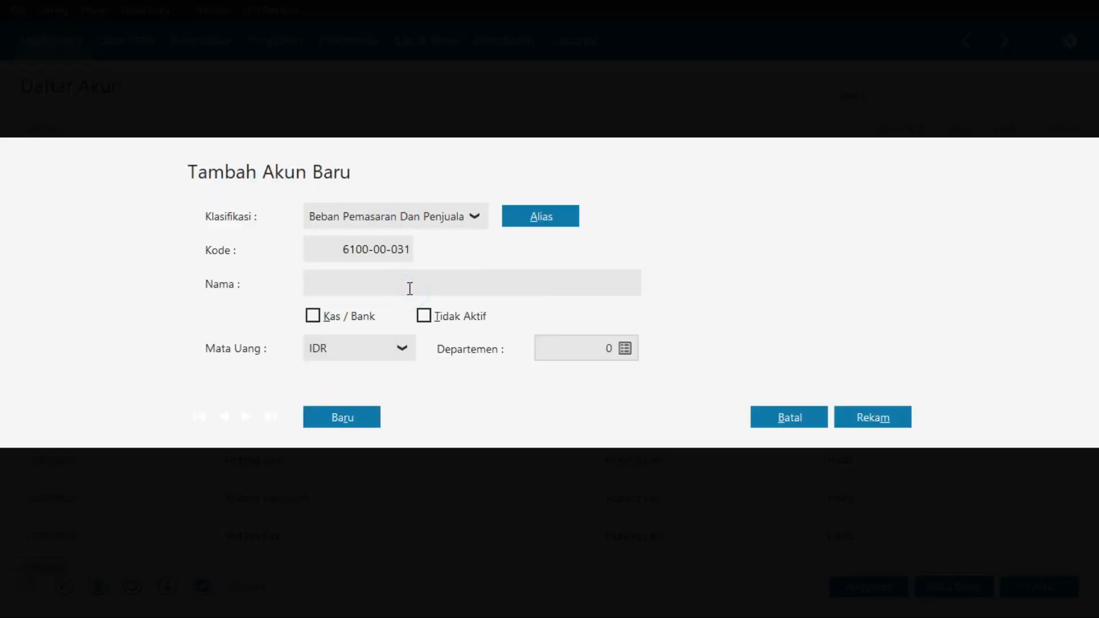
Recheck the manual's sixth entry and set the account's classification to Beban Administrasi Dan Umum
{"action": "key", "text": "alt+Tab"}
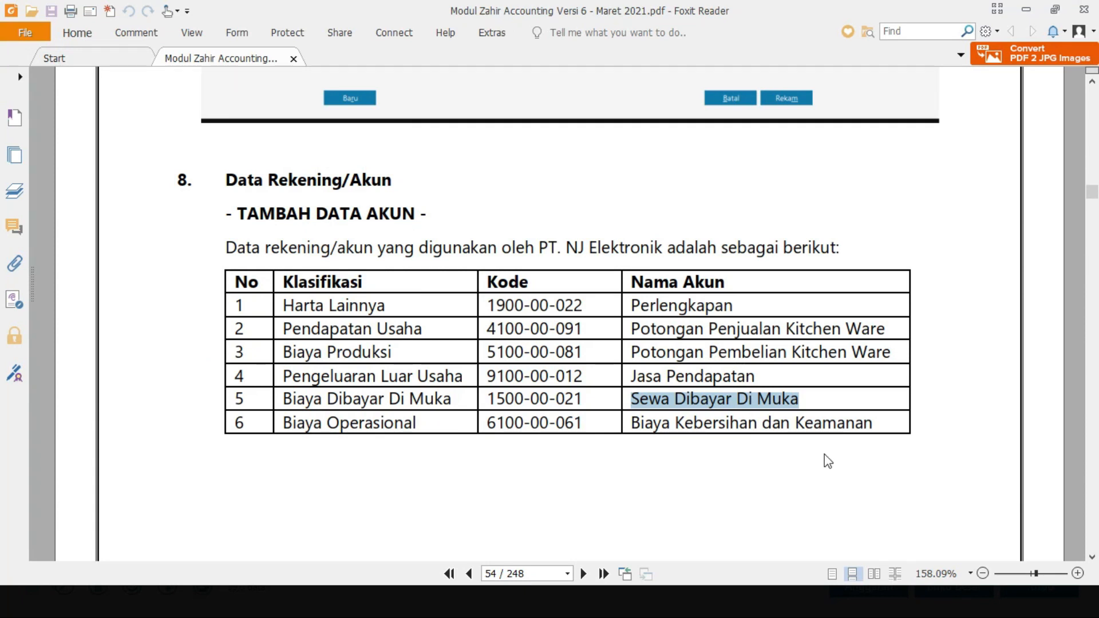
{"action": "key", "text": "alt+Tab"}
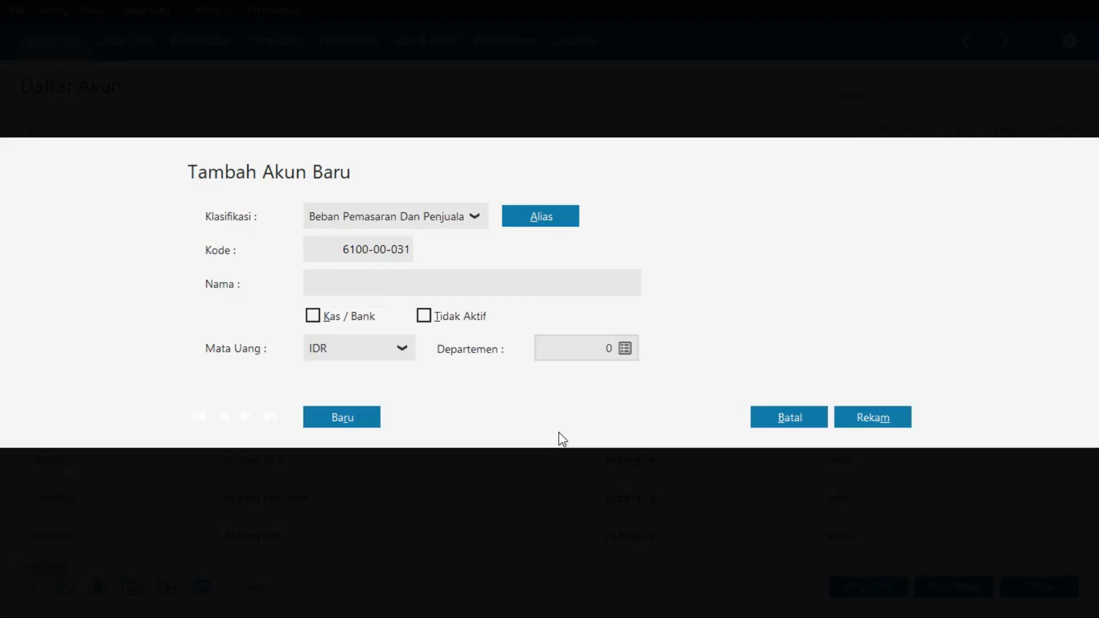
{"action": "left_click", "coordinate": [429, 220]}
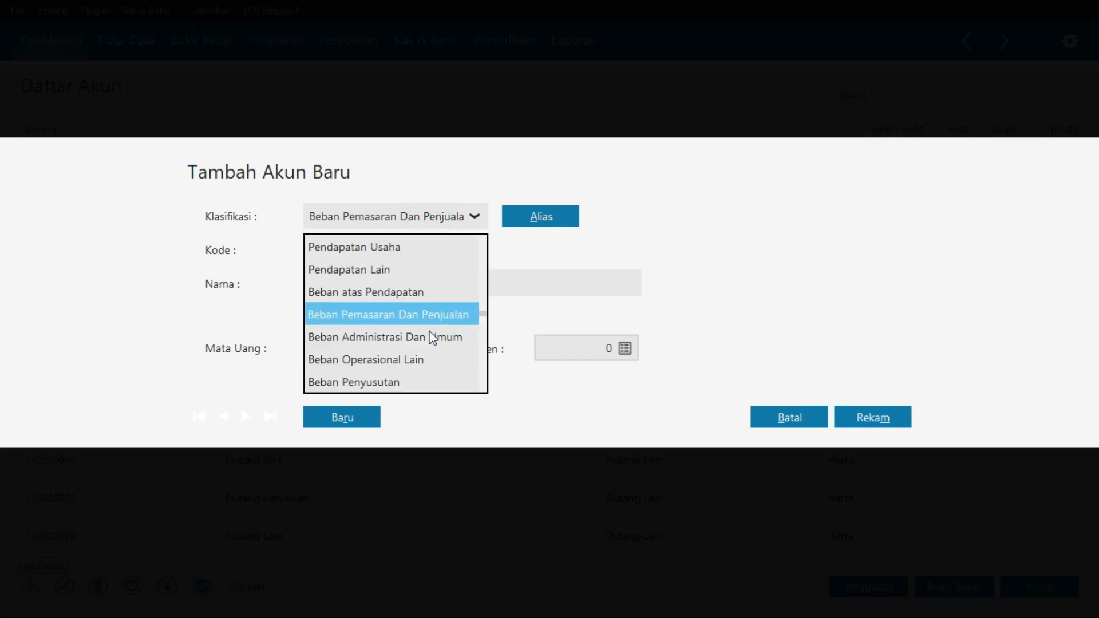
{"action": "left_click", "coordinate": [424, 337]}
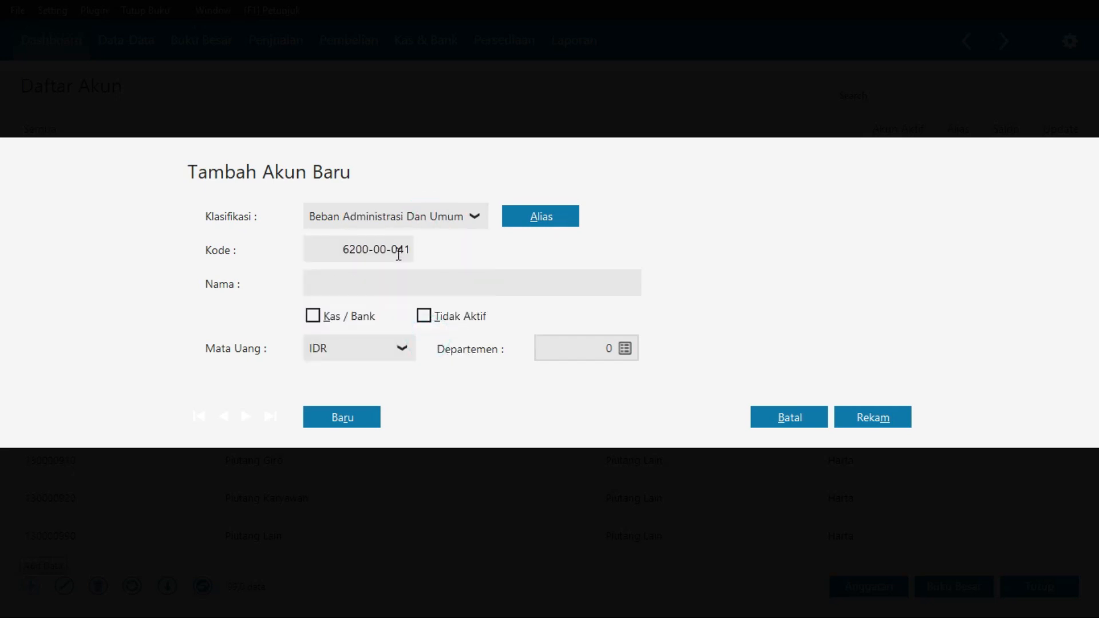
Copy the sixth account's code from the manual and set Kode to 6100-00-061
{"action": "key", "text": "alt+Tab"}
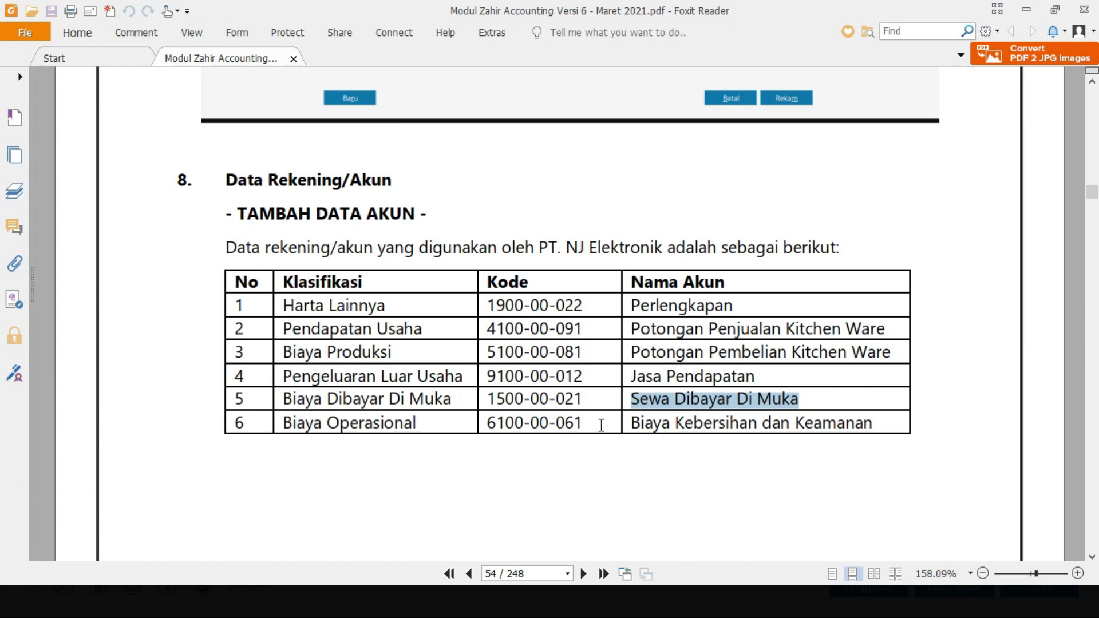
{"action": "left_click_drag", "start_coordinate": [582, 423], "coordinate": [488, 422]}
{"action": "key", "text": "ctrl+c"}
{"action": "key", "text": "alt+Tab"}
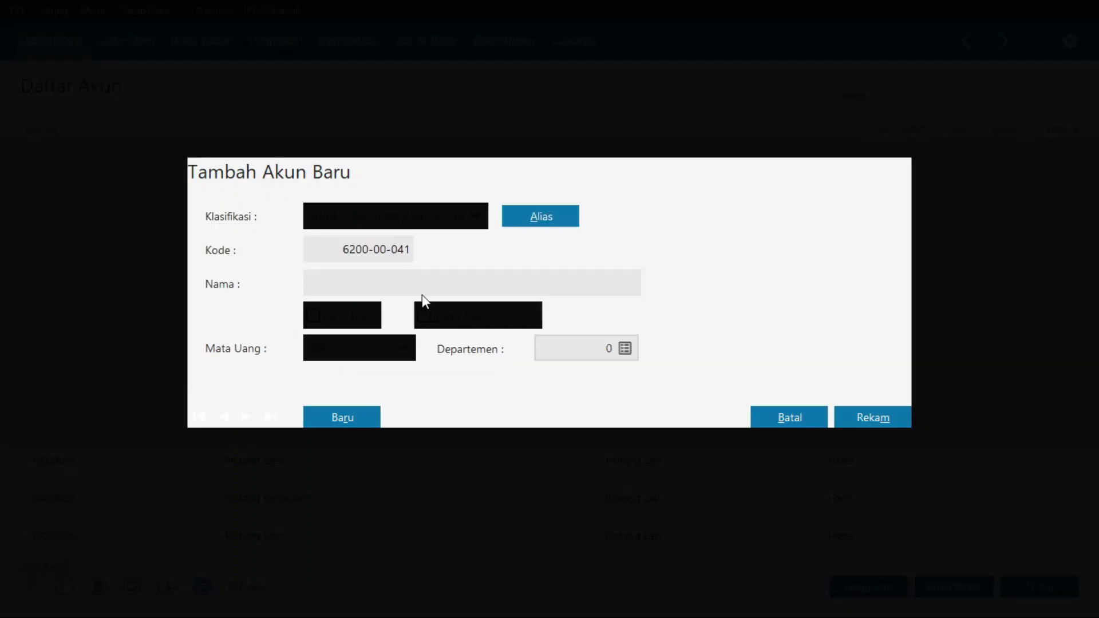
{"action": "double_click", "coordinate": [394, 255]}
{"action": "key", "text": "ctrl+v"}
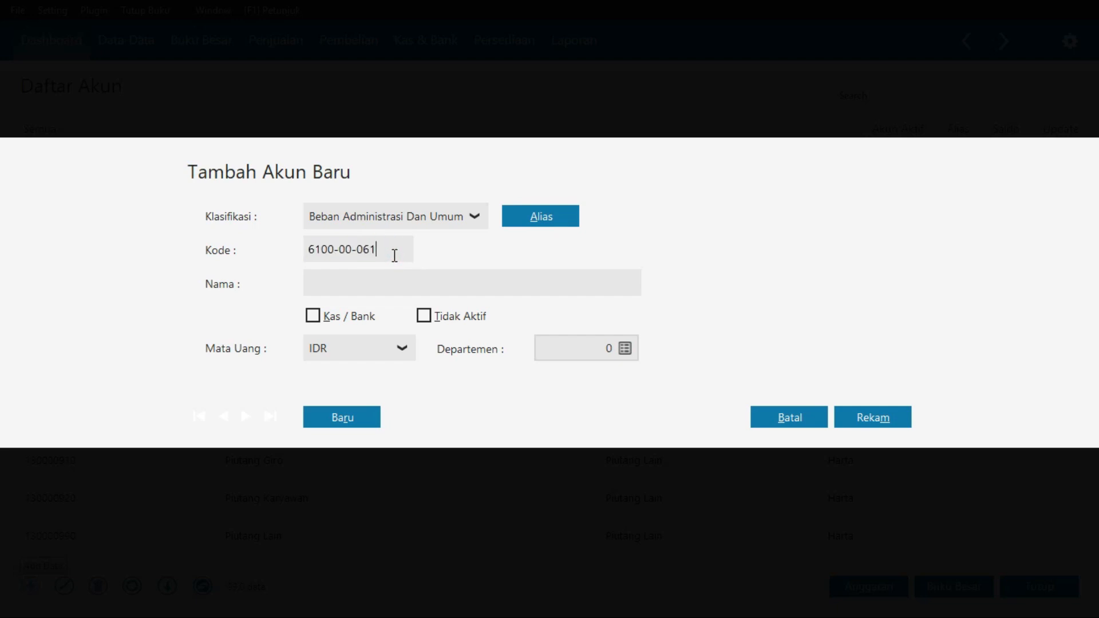
{"action": "key", "text": "BackSpace"}
{"action": "type", "text": "-"}
Copy the name Biaya Kebersihan dan Keamanan from the manual into Nama
{"action": "key", "text": "alt+Tab"}
{"action": "left_click_drag", "start_coordinate": [631, 424], "coordinate": [871, 424]}
{"action": "key", "text": "ctrl+c"}
{"action": "key", "text": "alt+Tab"}
{"action": "left_click", "coordinate": [444, 277]}
{"action": "key", "text": "ctrl+v"}
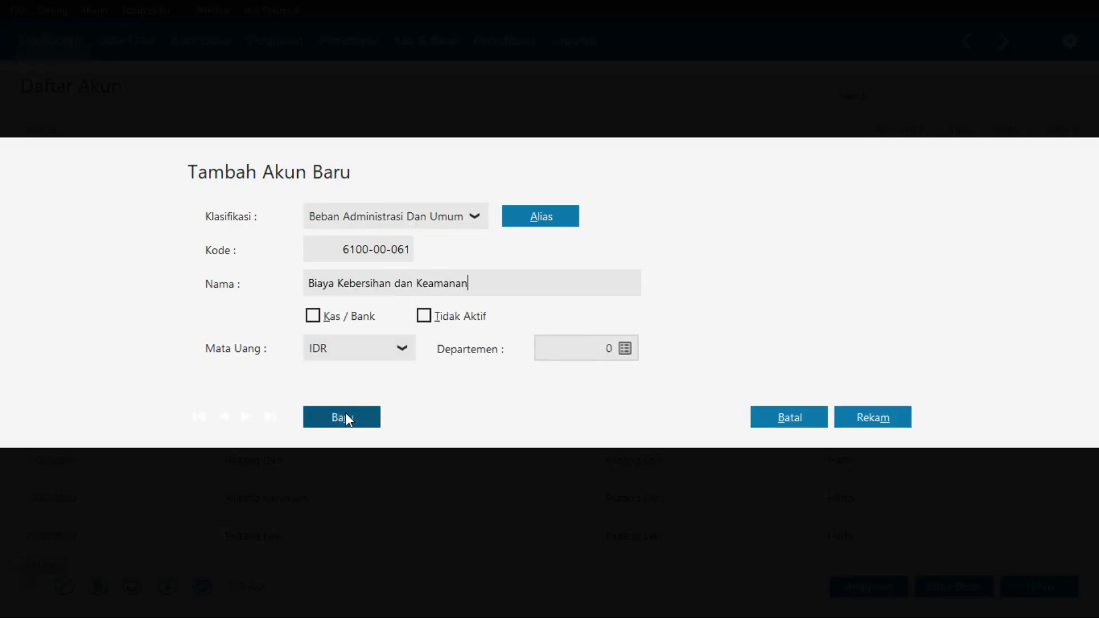
Check the manual for any further accounts, and record the sixth account to return to the account list
{"action": "key", "text": "alt+Tab"}
{"action": "scroll", "coordinate": [727, 384], "scroll_direction": "down", "scroll_amount": 8}
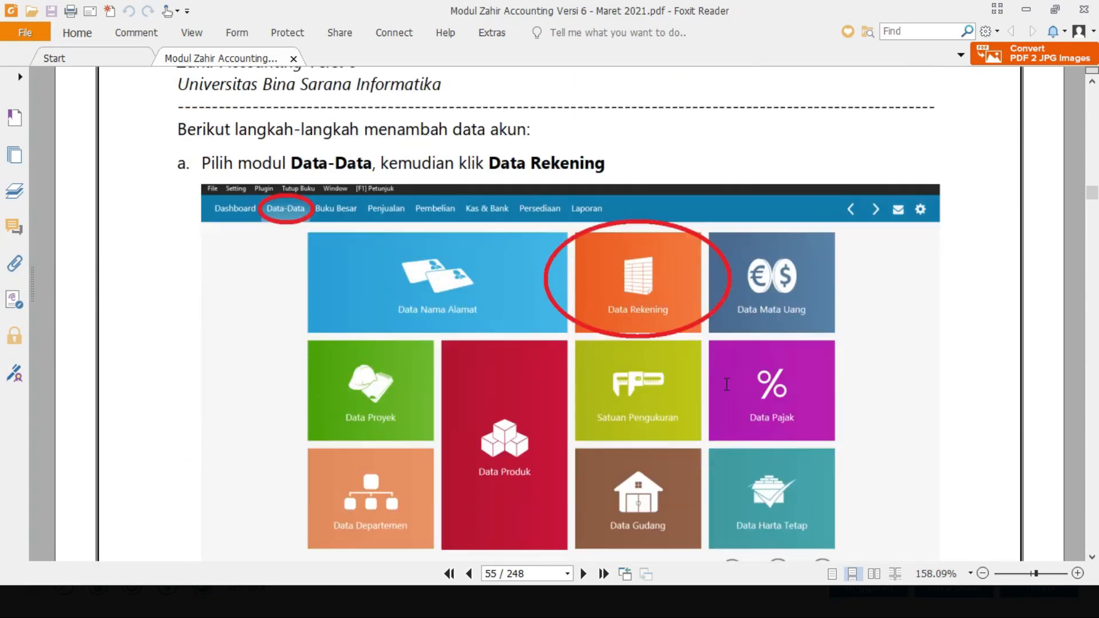
{"action": "key", "text": "alt+Tab"}
{"action": "left_click", "coordinate": [881, 420]}
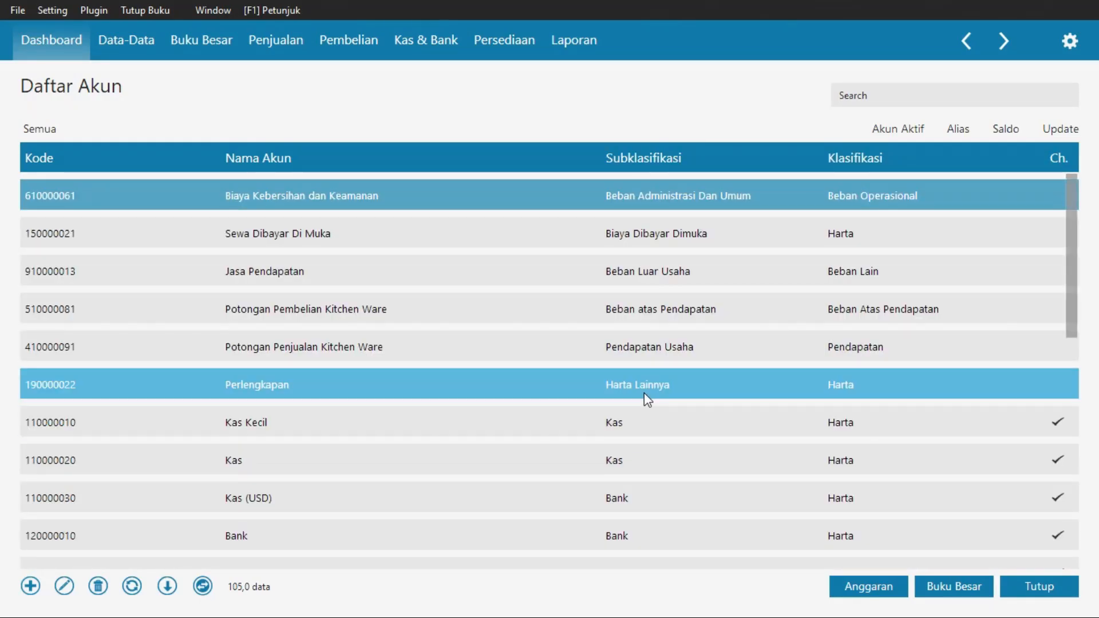
Switch to the accounting module PDF in Foxit Reader and review the Ubah Data Akun table of account name changes
{"action": "key", "text": "alt+Tab"}
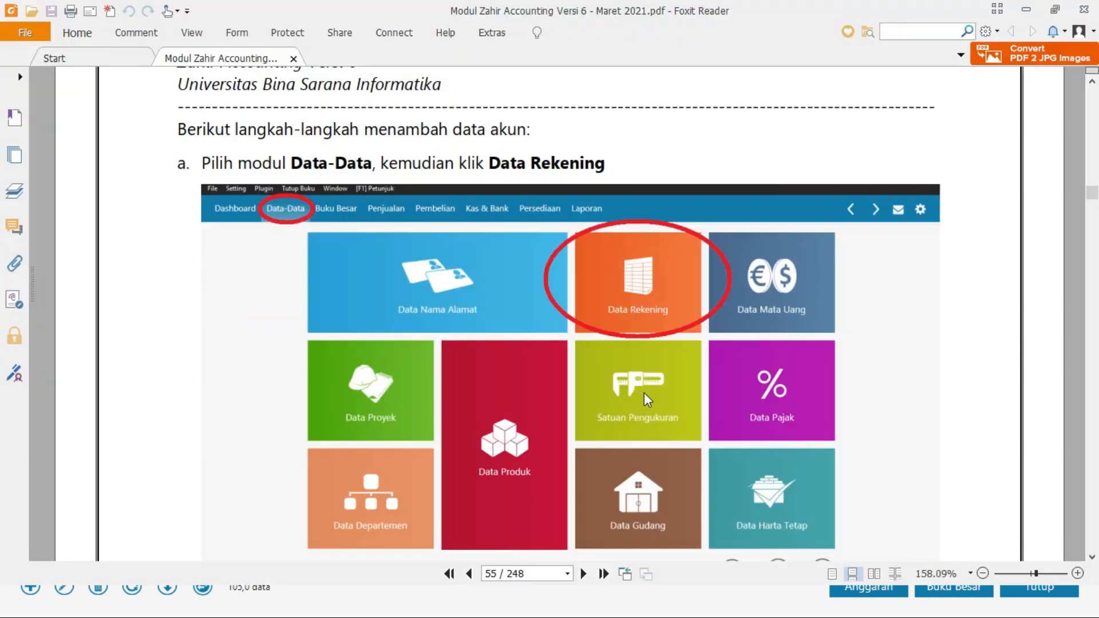
{"action": "scroll", "coordinate": [662, 382], "scroll_direction": "down", "scroll_amount": 15}
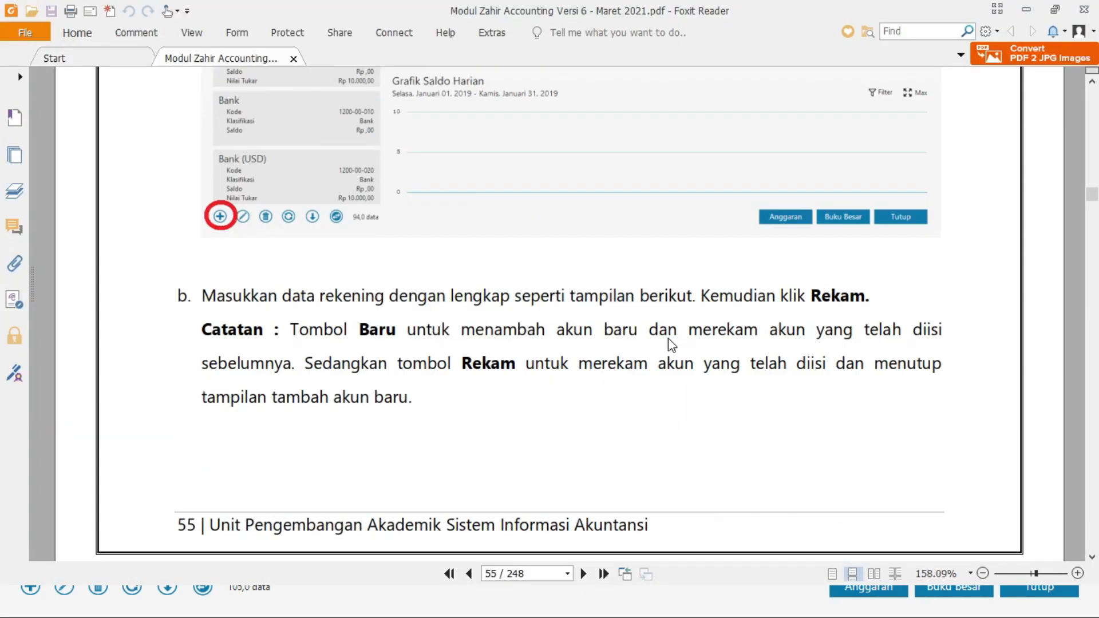
{"action": "scroll", "coordinate": [668, 337], "scroll_direction": "down", "scroll_amount": 10}
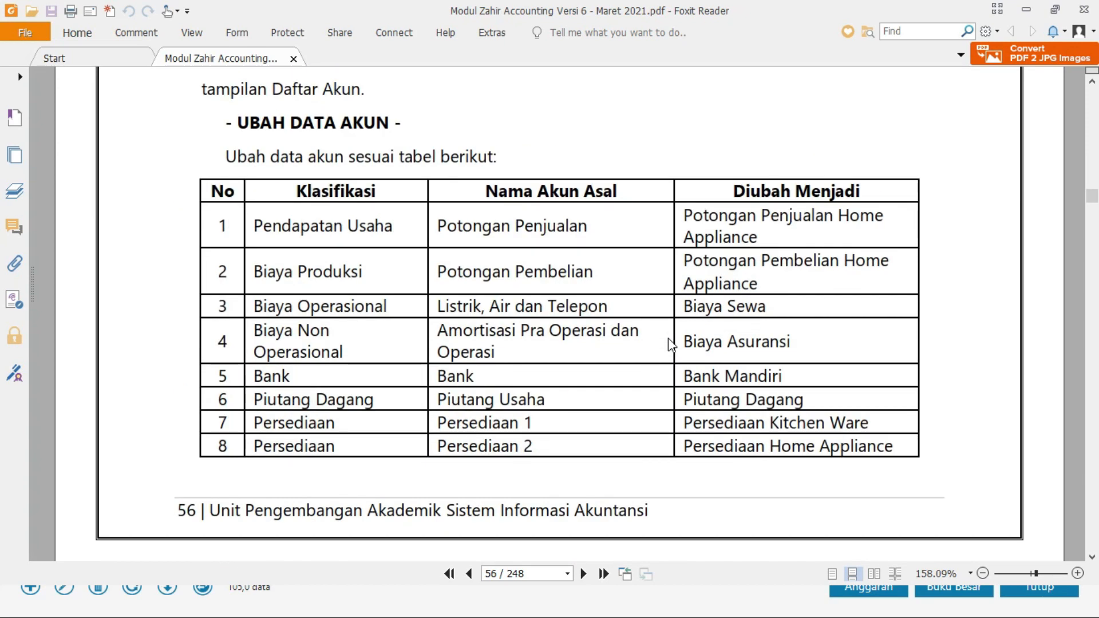
{"action": "scroll", "coordinate": [668, 342], "scroll_direction": "down", "scroll_amount": 10}
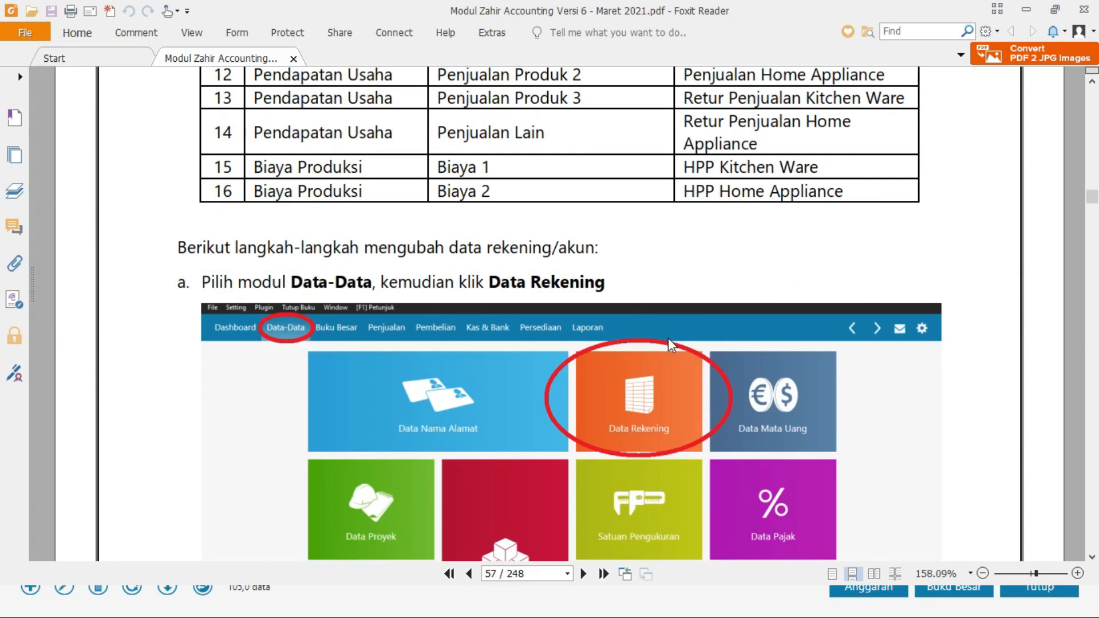
{"action": "scroll", "coordinate": [668, 342], "scroll_direction": "up", "scroll_amount": 4}
{"action": "scroll", "coordinate": [668, 344], "scroll_direction": "up", "scroll_amount": 8}
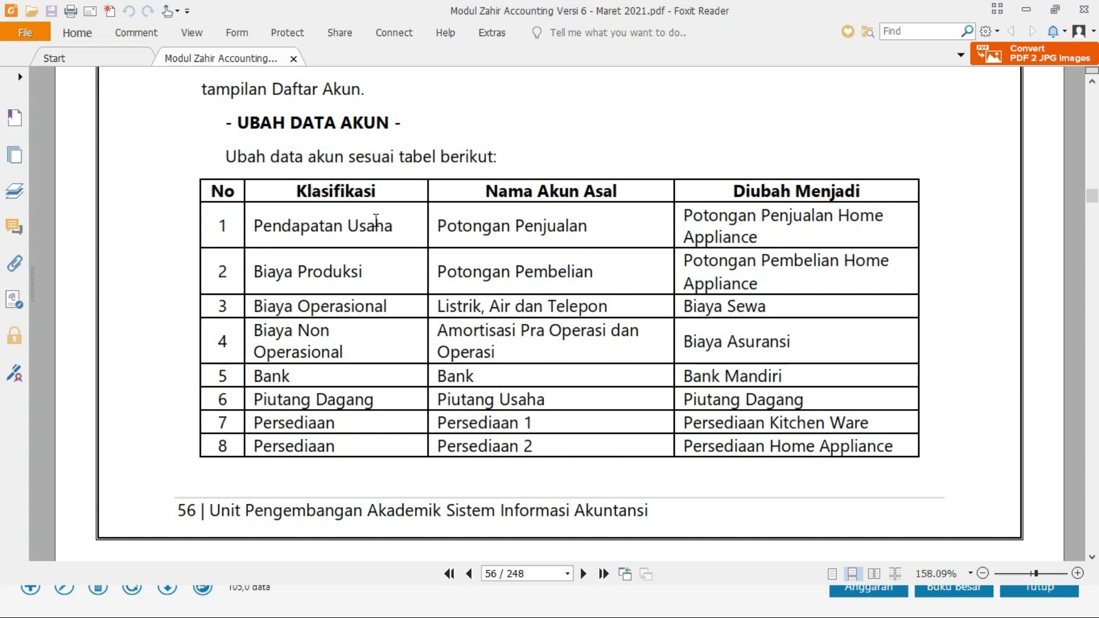
Return to Zahir, search Daftar Akun for "potongan penjua" and open the Potongan Penjualan account for editing, accepting the important-account warning
{"action": "key", "text": "alt+Tab"}
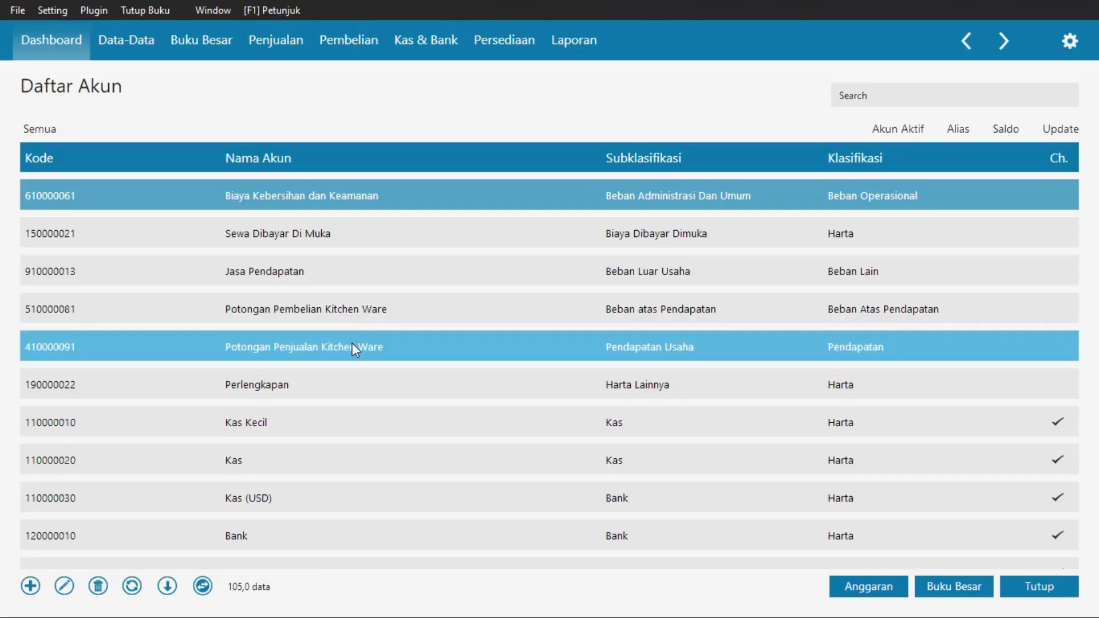
{"action": "left_click", "coordinate": [902, 95]}
{"action": "type", "text": "potongan penjua"}
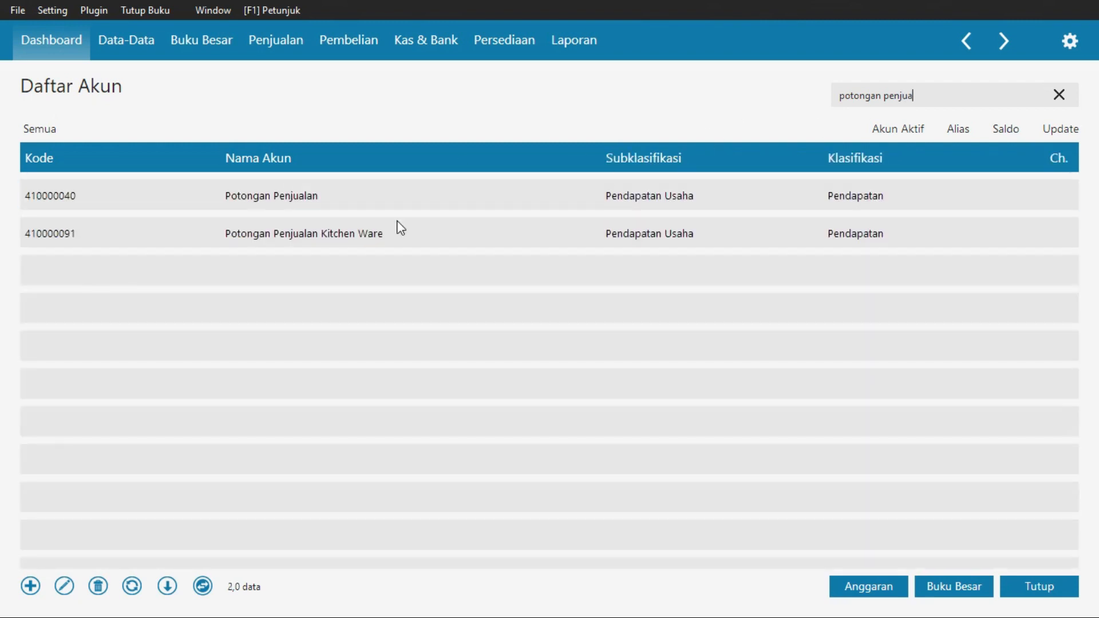
{"action": "left_click", "coordinate": [320, 197]}
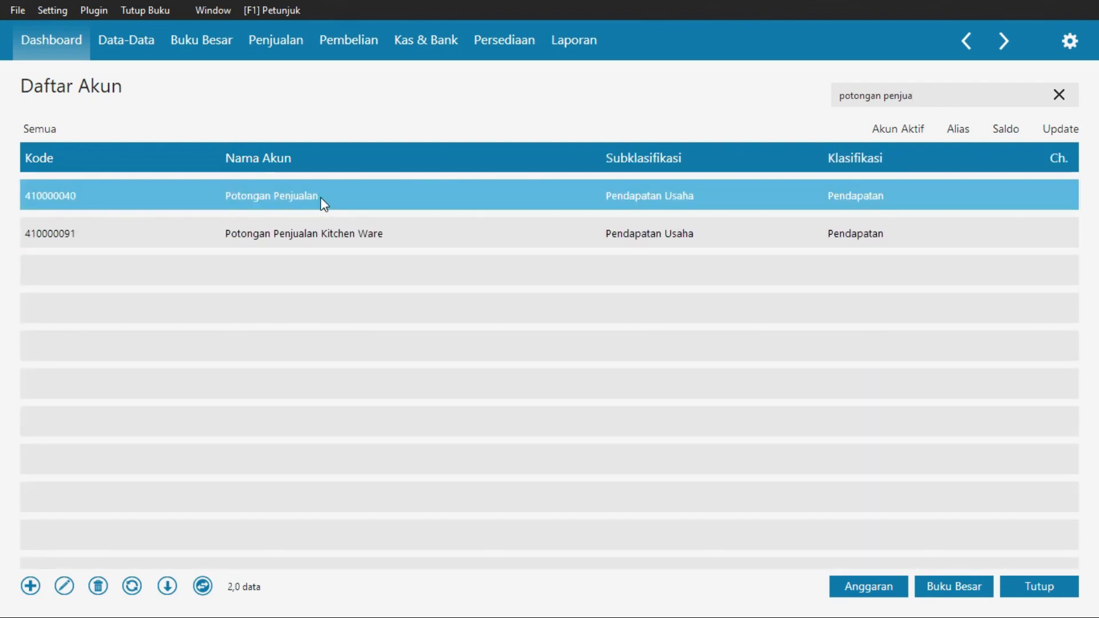
{"action": "double_click", "coordinate": [320, 197]}
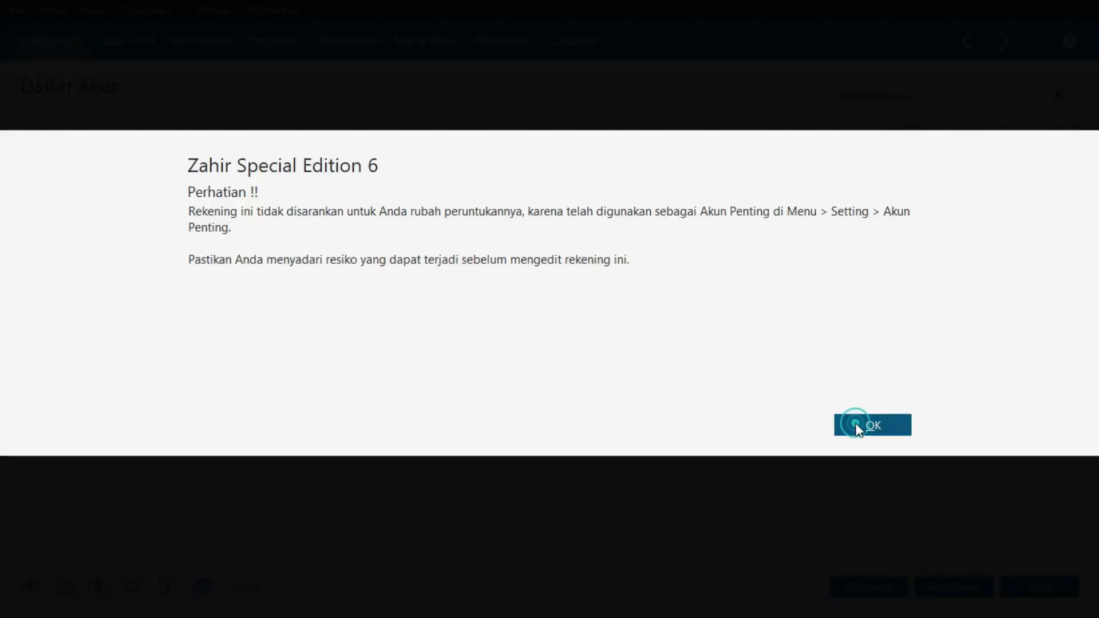
{"action": "left_click", "coordinate": [857, 426]}
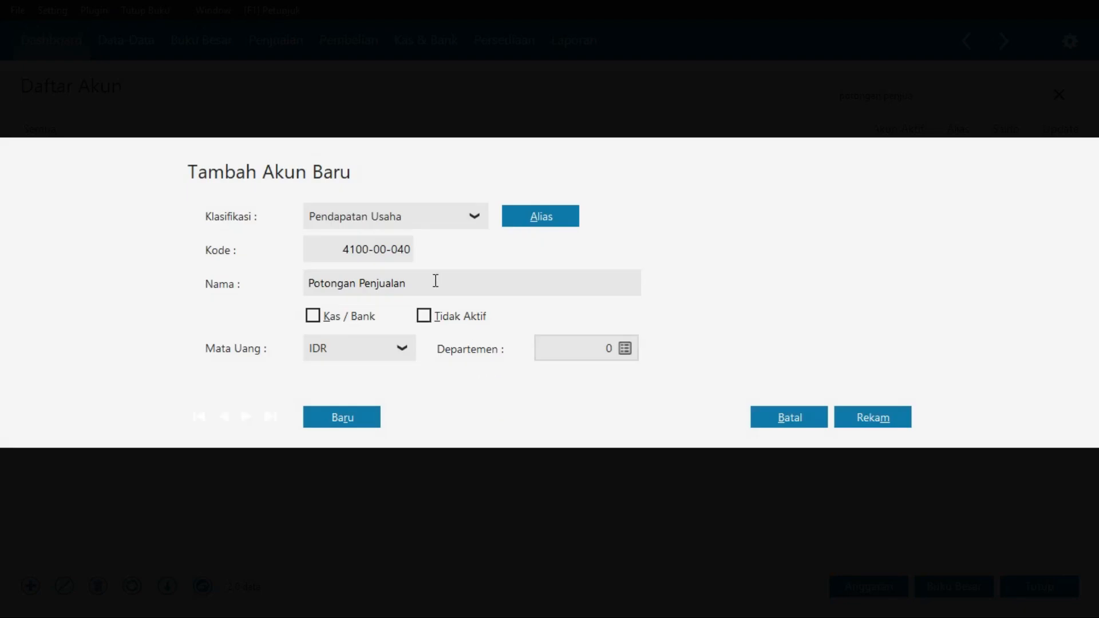
Copy the new name from row 1 of the PDF table and replace the account's name with "Appliance"
{"action": "key", "text": "alt+Tab"}
{"action": "left_click", "coordinate": [759, 236]}
{"action": "left_click_drag", "start_coordinate": [719, 226], "coordinate": [687, 220]}
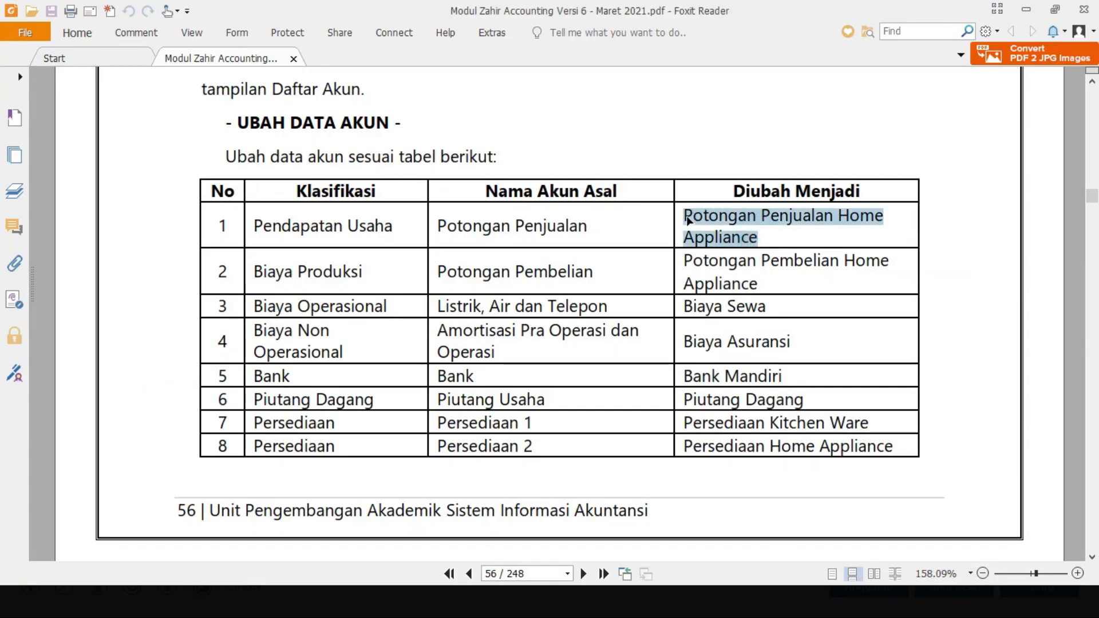
{"action": "key", "text": "alt+Tab"}
{"action": "left_click", "coordinate": [445, 286]}
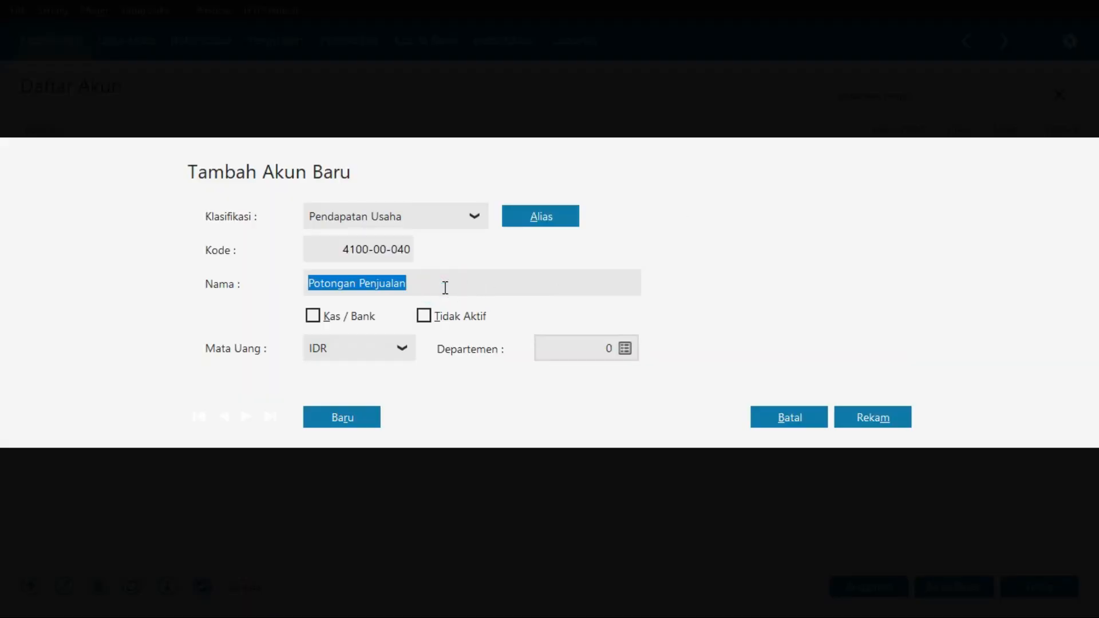
{"action": "type", "text": "Appliance"}
Complete the account's name as "Potongan Penjualan Home Appliance", using row 1 of the PDF table, and record the change
{"action": "key", "text": "alt+Tab"}
{"action": "left_click_drag", "start_coordinate": [685, 216], "coordinate": [763, 237]}
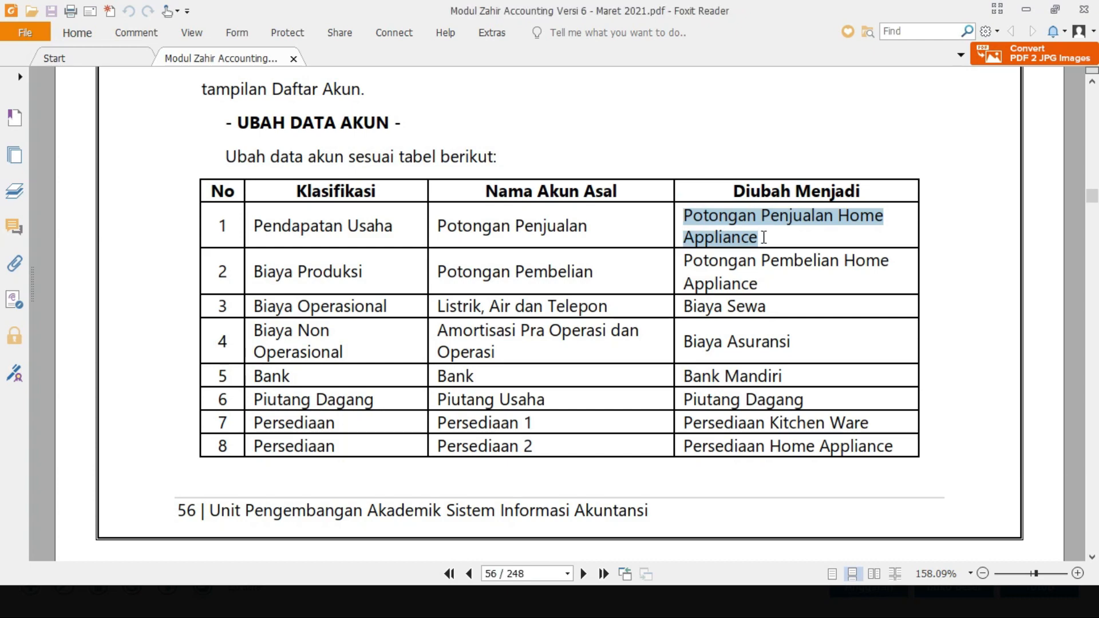
{"action": "key", "text": "alt+Tab"}
{"action": "left_click", "coordinate": [379, 290]}
{"action": "key", "text": "alt+Tab"}
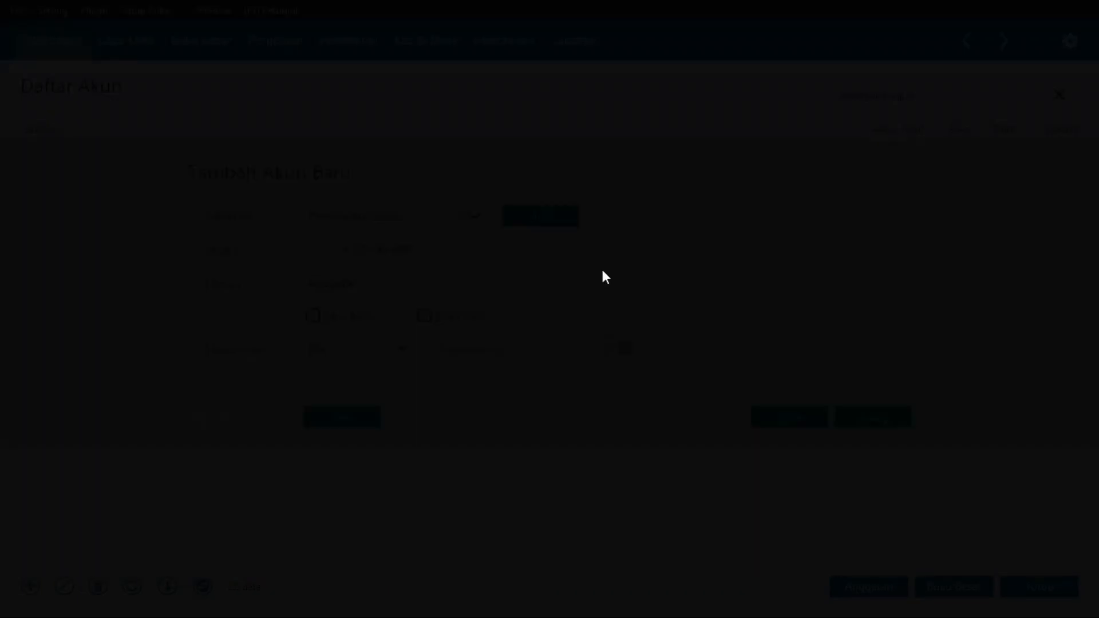
{"action": "key", "text": "alt+Tab"}
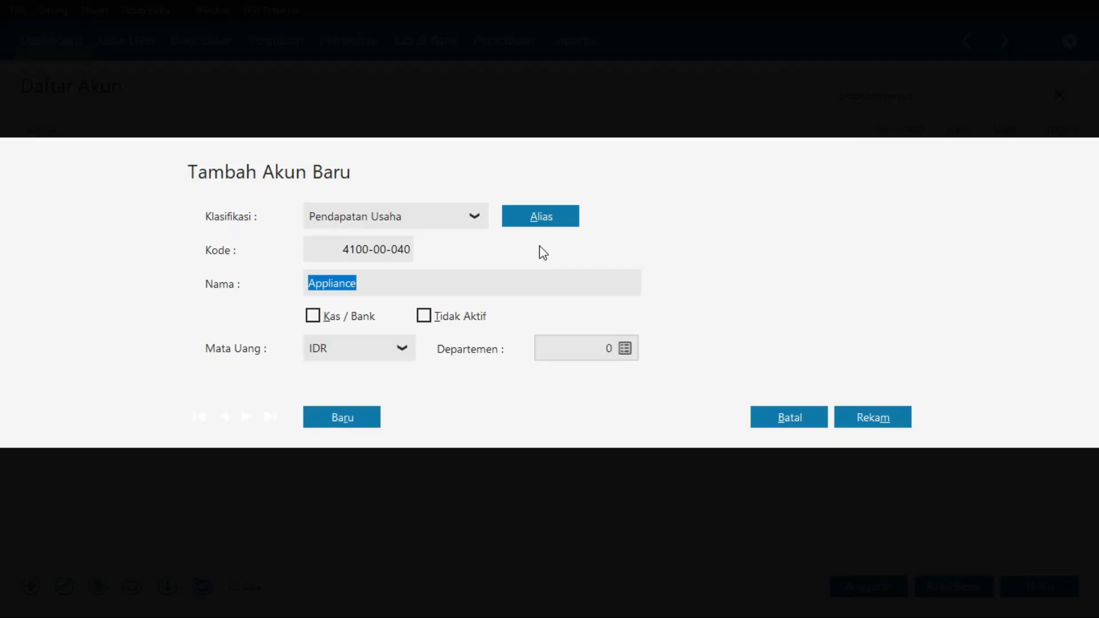
{"action": "type", "text": "Potongan Penjualan Home"}
{"action": "key", "text": "ctrl+z"}
{"action": "key", "text": "Home"}
{"action": "type", "text": "Potongan Penjualan Home"}
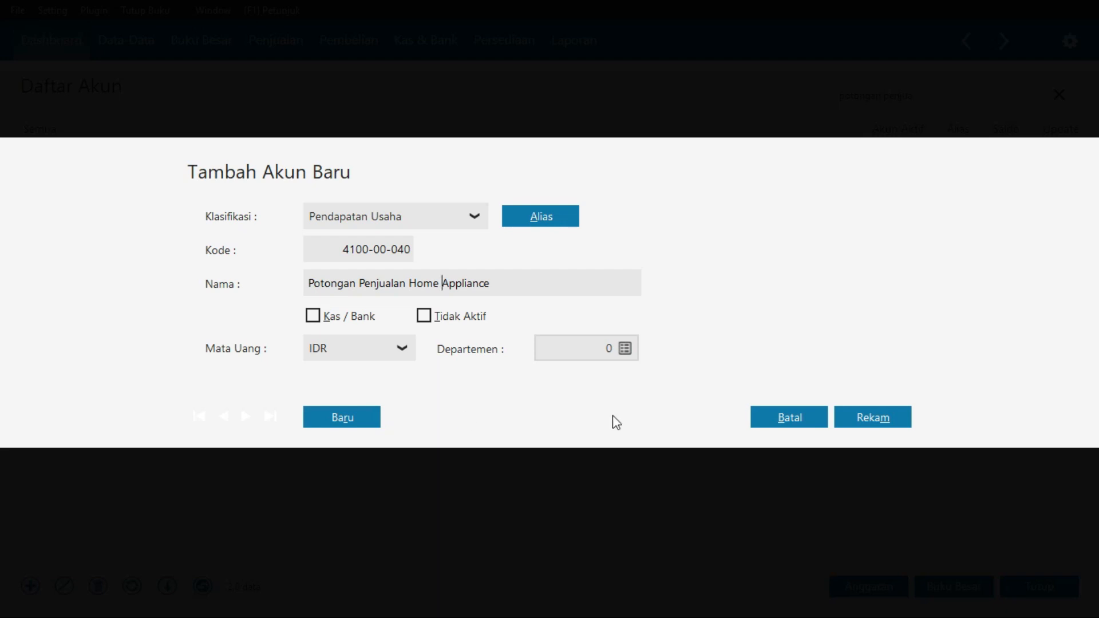
{"action": "left_click", "coordinate": [887, 417]}
Check the next table row, search the accounts for "potongan pembelian" and open Potongan Pembelian for editing, accepting the warning
{"action": "key", "text": "alt+Tab"}
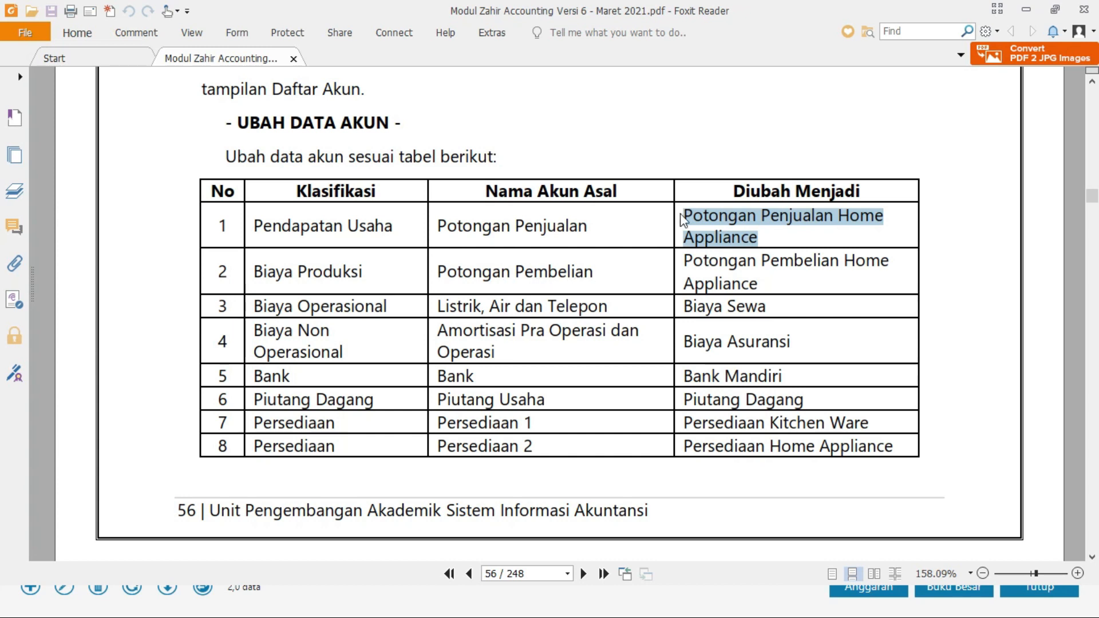
{"action": "key", "text": "alt+Tab"}
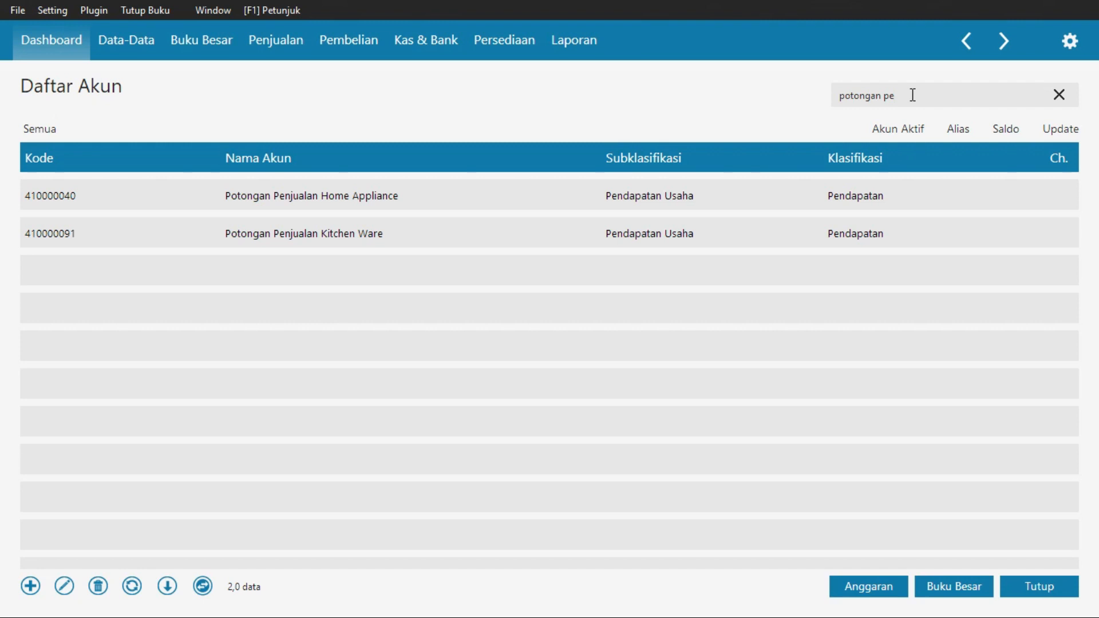
{"action": "type", "text": "mbelian"}
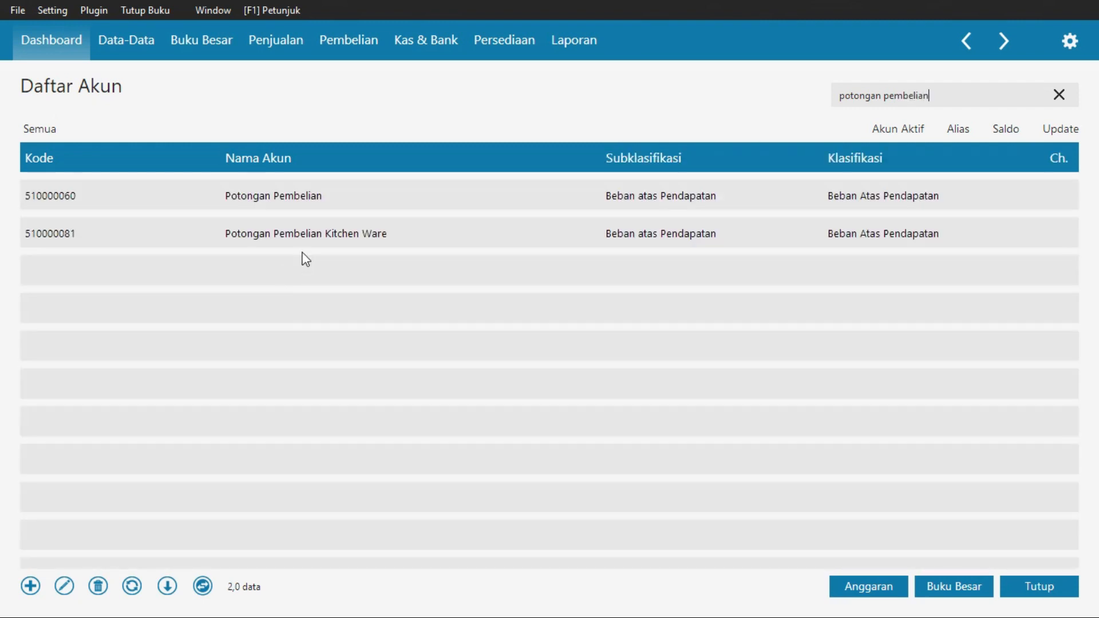
{"action": "left_click", "coordinate": [294, 196]}
{"action": "double_click", "coordinate": [293, 197]}
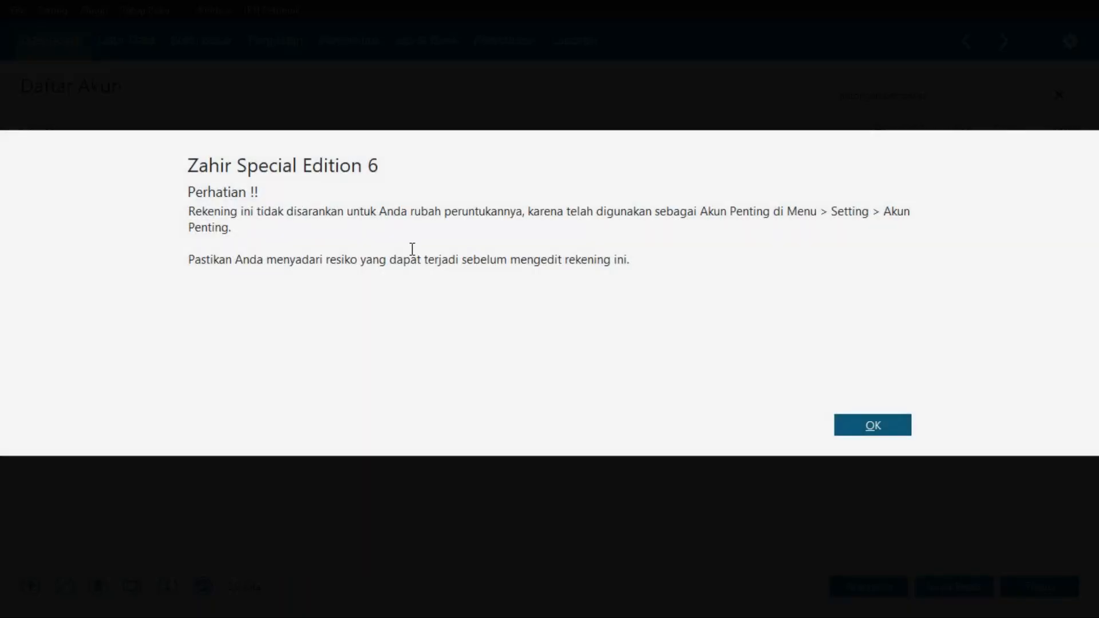
{"action": "left_click", "coordinate": [886, 422]}
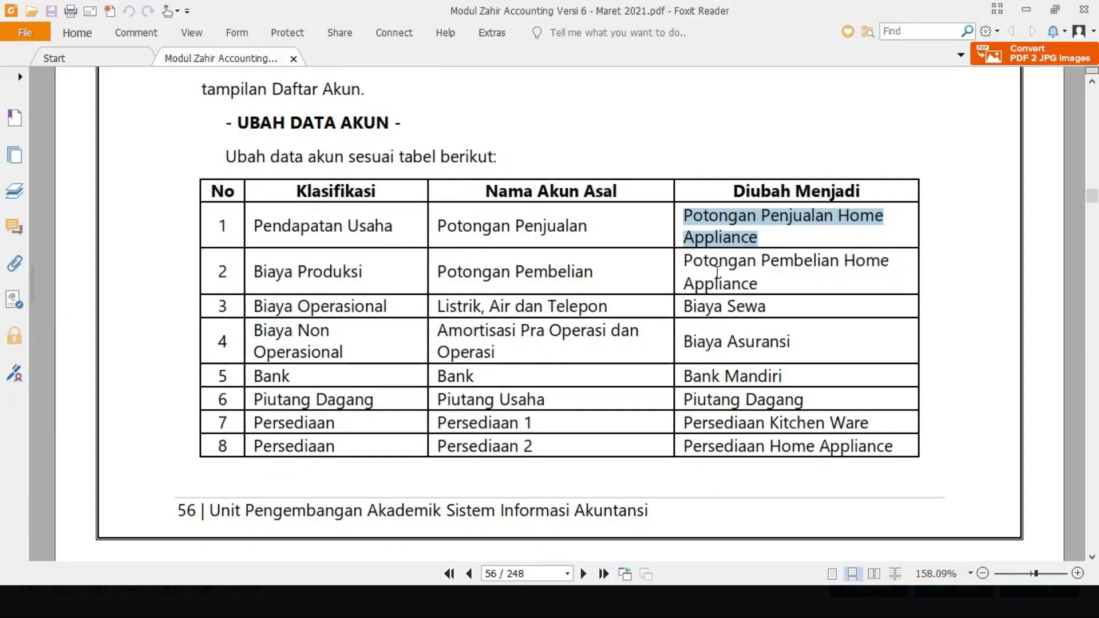
Rename the account "Potongan Pembelian Home Appliance", using the name in row 2 of the PDF table, and record the change
{"action": "left_click_drag", "start_coordinate": [683, 260], "coordinate": [757, 286]}
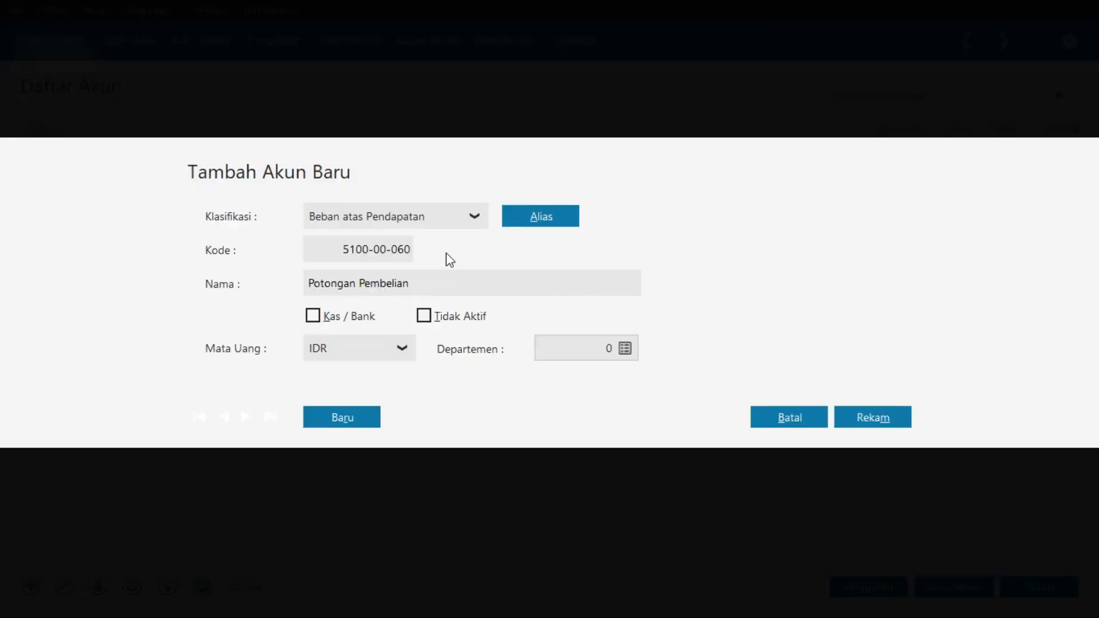
{"action": "key", "text": "alt+Tab"}
{"action": "left_click", "coordinate": [434, 280]}
{"action": "type", "text": "Appliance"}
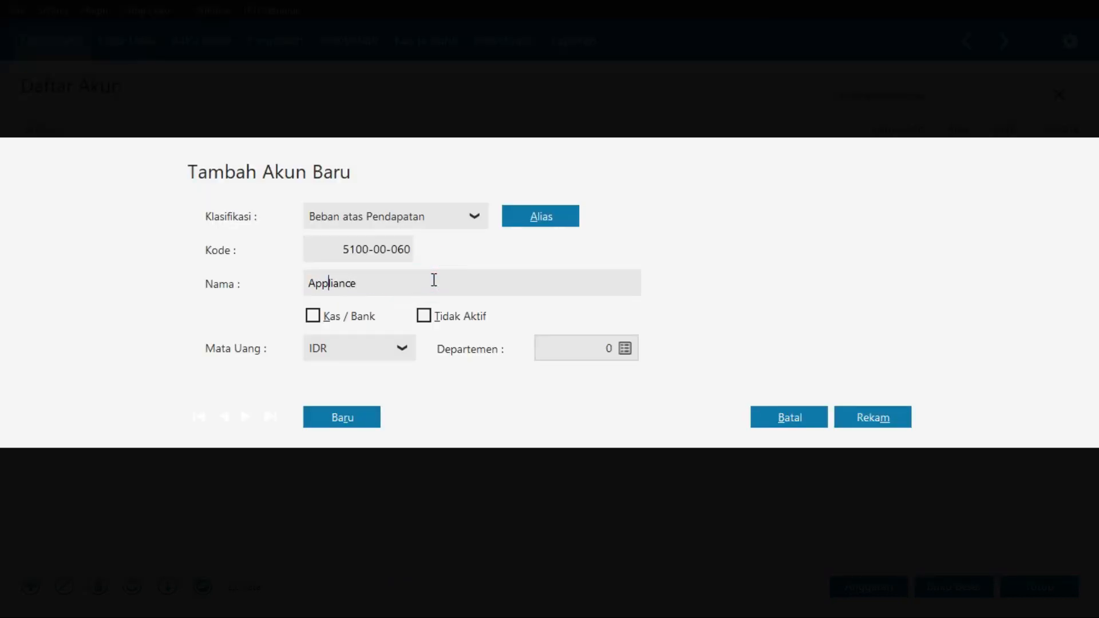
{"action": "type", "text": "Potongan Pembelian Home"}
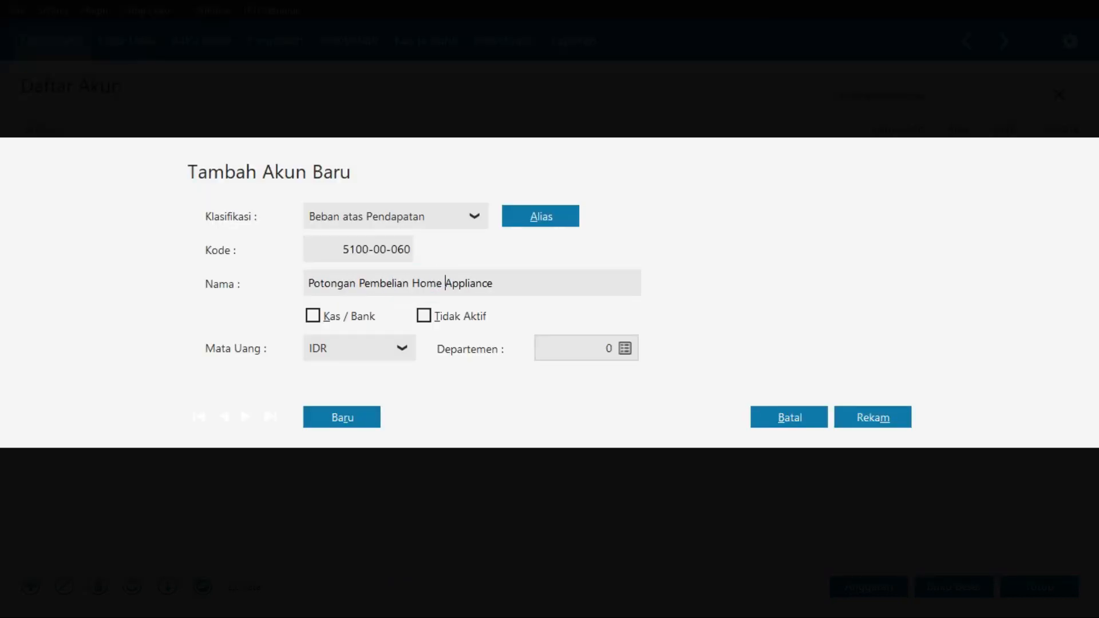
{"action": "left_click", "coordinate": [863, 416]}
Check row 3 of the PDF table and search the account list for "listrik" to locate the electricity account
{"action": "key", "text": "alt+Tab"}
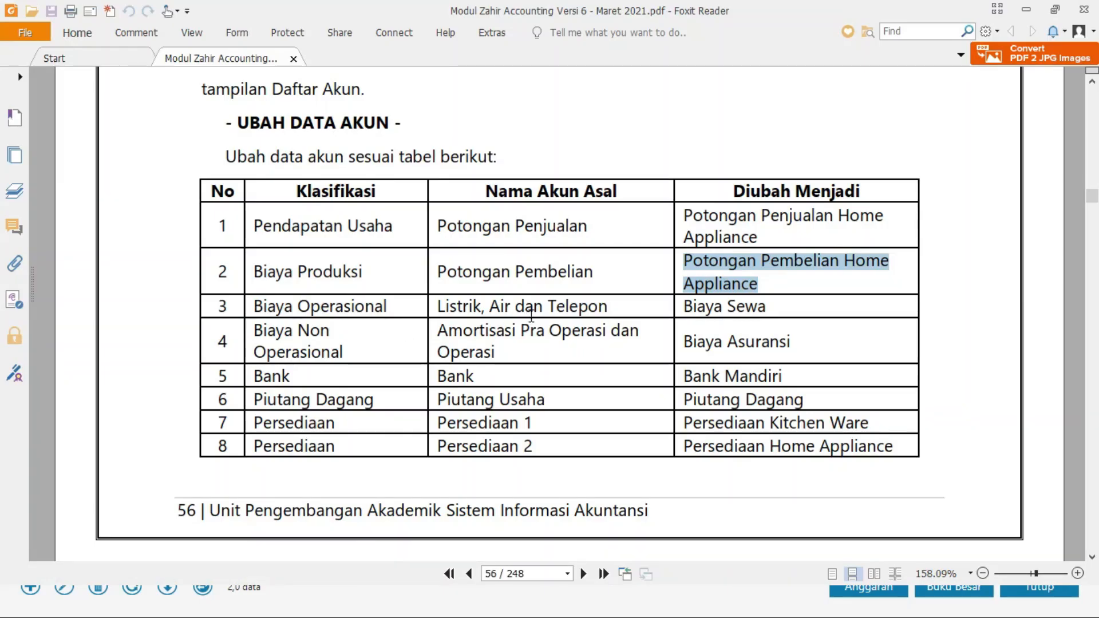
{"action": "key", "text": "alt+Tab"}
{"action": "left_click", "coordinate": [964, 90]}
{"action": "key", "text": "BackSpace"}
{"action": "key", "text": "BackSpace"}
{"action": "key", "text": "BackSpace"}
{"action": "key", "text": "BackSpace"}
{"action": "key", "text": "BackSpace"}
{"action": "key", "text": "BackSpace"}
{"action": "key", "text": "BackSpace"}
{"action": "key", "text": "BackSpace"}
{"action": "key", "text": "BackSpace"}
{"action": "key", "text": "BackSpace"}
{"action": "key", "text": "BackSpace"}
{"action": "key", "text": "BackSpace"}
{"action": "key", "text": "BackSpace"}
{"action": "key", "text": "BackSpace"}
{"action": "key", "text": "BackSpace"}
{"action": "key", "text": "BackSpace"}
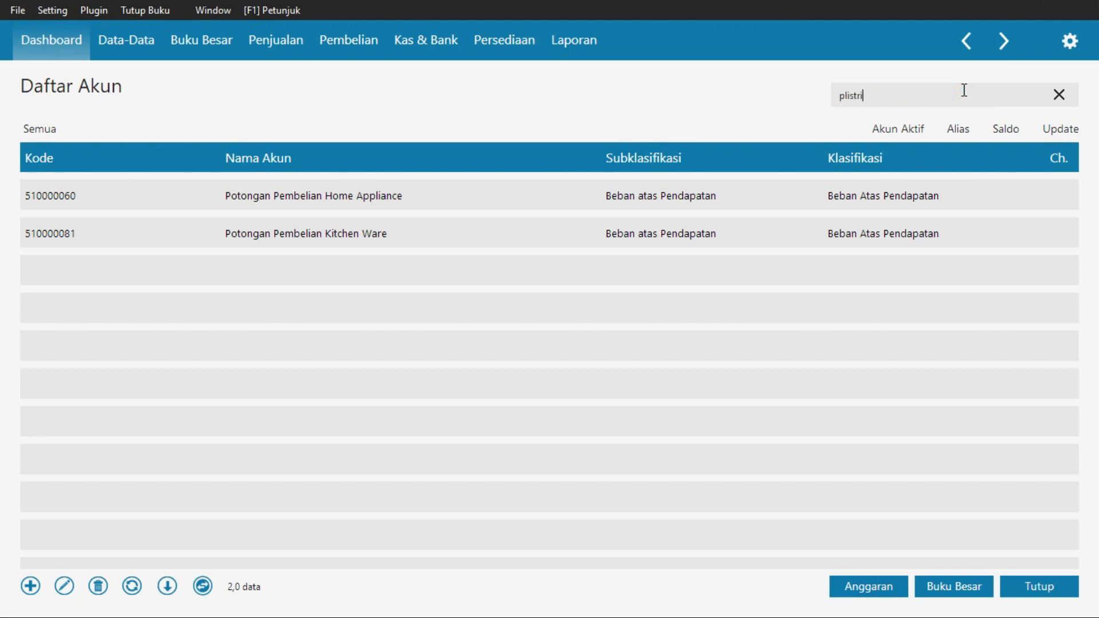
{"action": "key", "text": "BackSpace"}
{"action": "key", "text": "BackSpace"}
{"action": "key", "text": "BackSpace"}
{"action": "key", "text": "BackSpace"}
{"action": "key", "text": "BackSpace"}
{"action": "key", "text": "BackSpace"}
{"action": "key", "text": "BackSpace"}
{"action": "key", "text": "BackSpace"}
{"action": "type", "text": "listrik"}
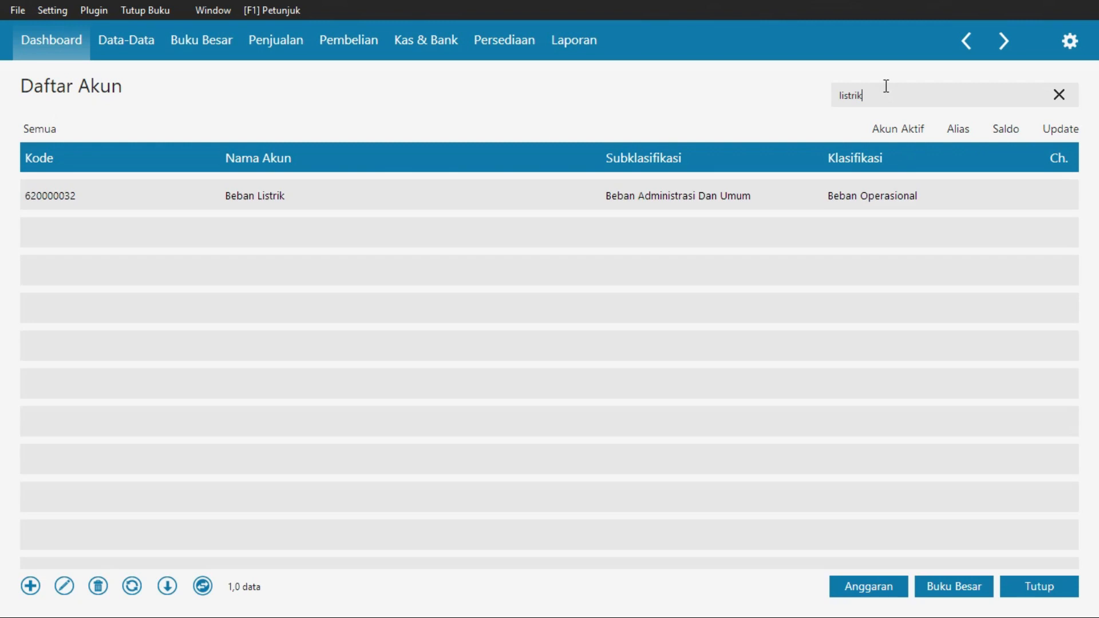
{"action": "left_click", "coordinate": [367, 208]}
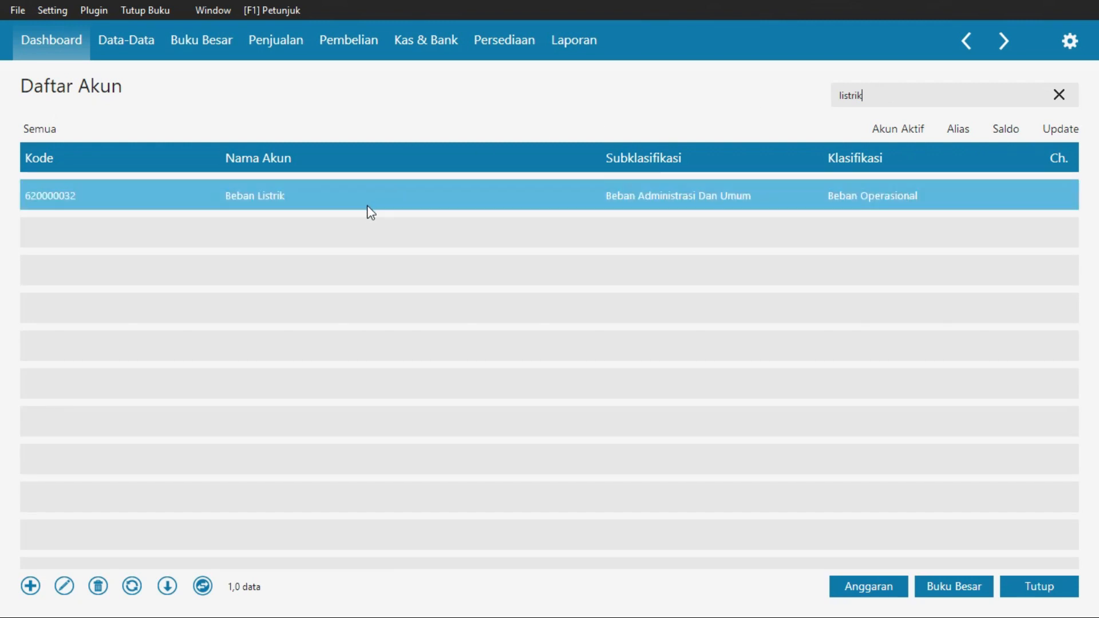
Copy the new name "Biaya Sewa" from row 3 of the PDF table and return to the account list
{"action": "key", "text": "alt+Tab"}
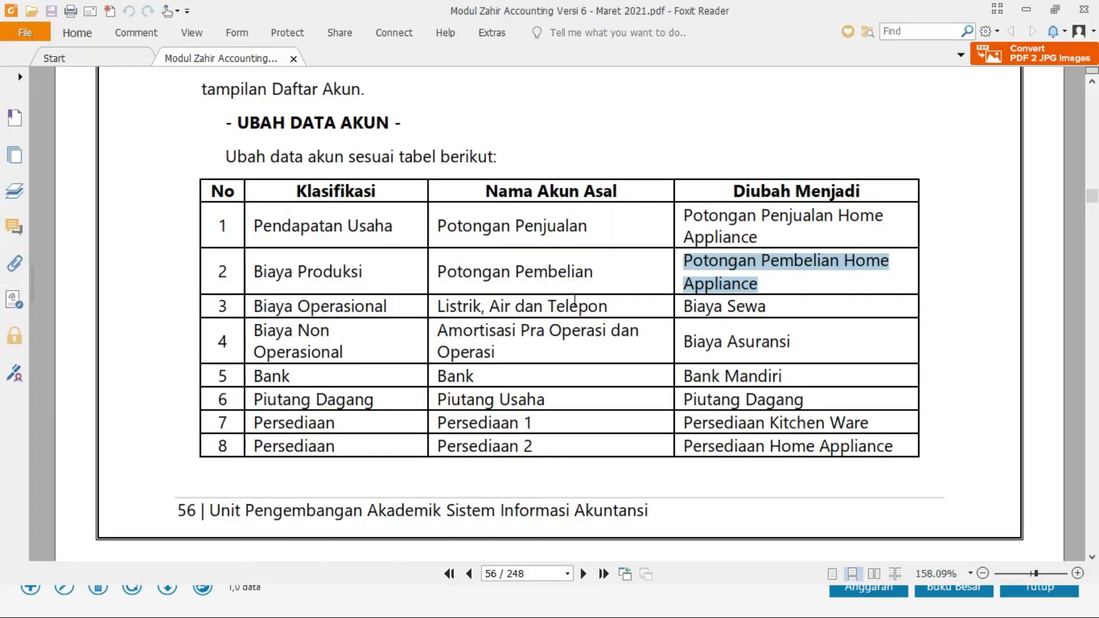
{"action": "left_click", "coordinate": [768, 307]}
{"action": "left_click_drag", "start_coordinate": [729, 309], "coordinate": [687, 308]}
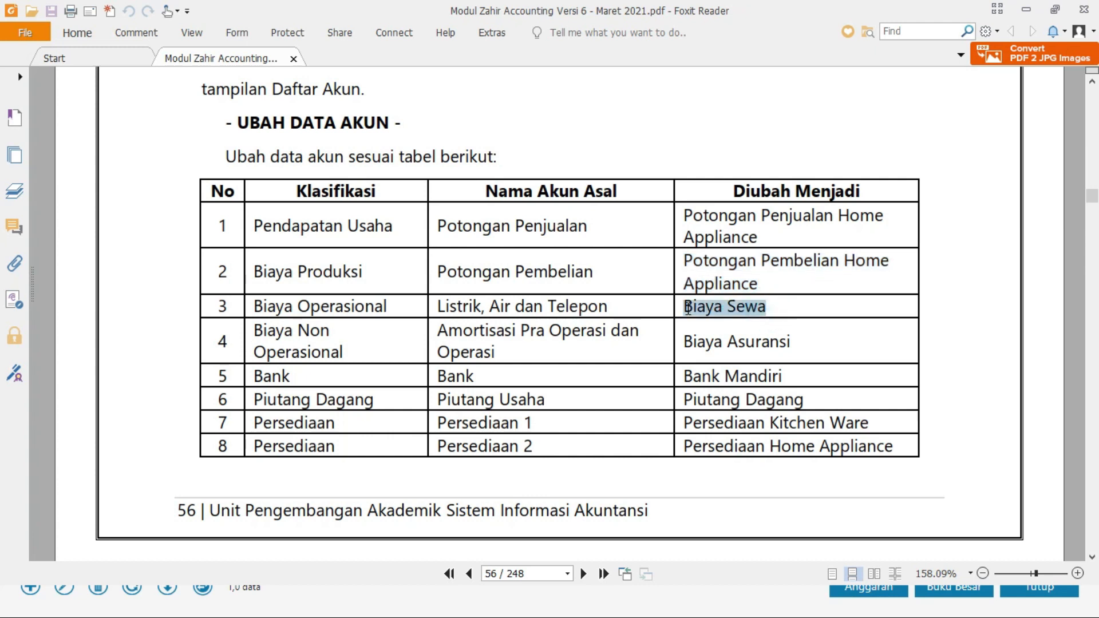
{"action": "key", "text": "alt+Tab"}
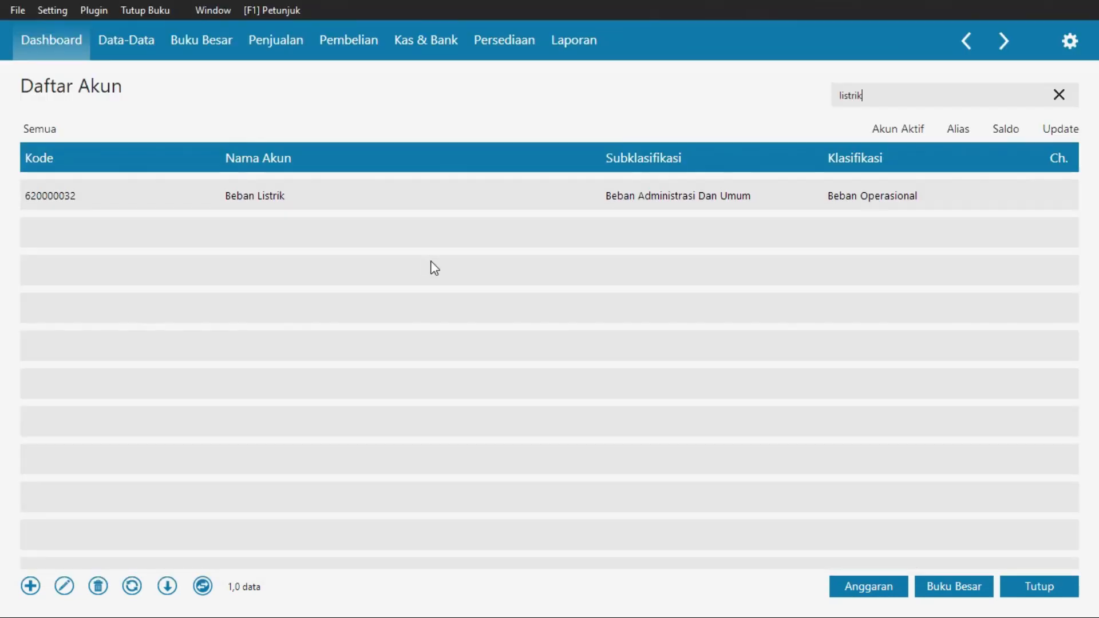
Replace the "listrik" search with "air" in the account list and clear the search to show all accounts
{"action": "left_click", "coordinate": [1075, 92]}
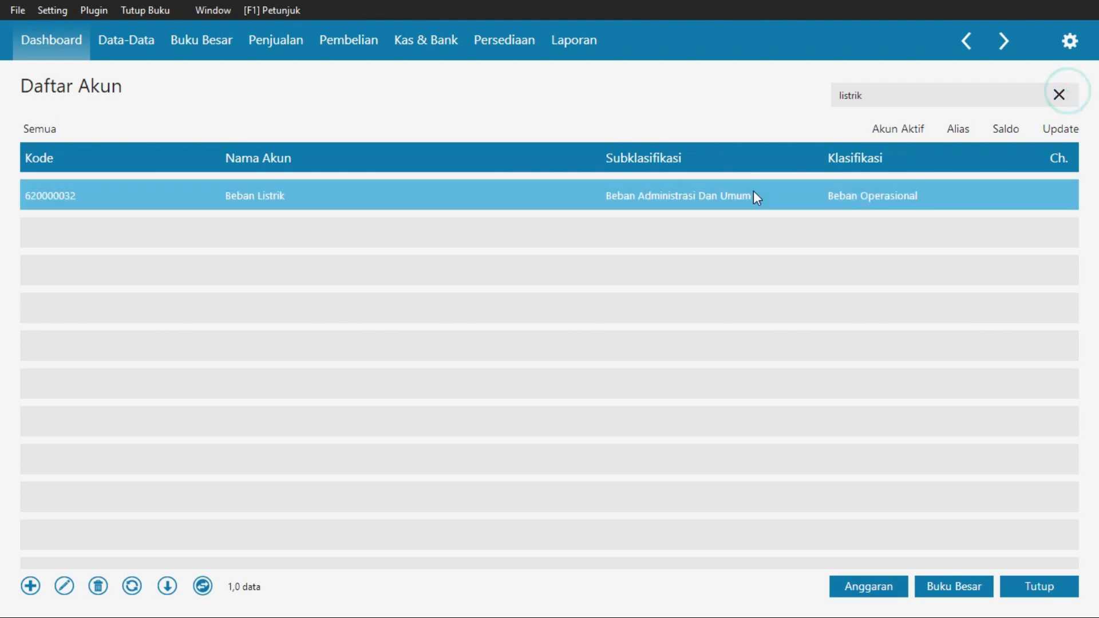
{"action": "left_click", "coordinate": [880, 93]}
{"action": "key", "text": "BackSpace"}
{"action": "key", "text": "BackSpace"}
{"action": "key", "text": "BackSpace"}
{"action": "key", "text": "BackSpace"}
{"action": "key", "text": "BackSpace"}
{"action": "key", "text": "BackSpace"}
{"action": "key", "text": "BackSpace"}
{"action": "type", "text": "air"}
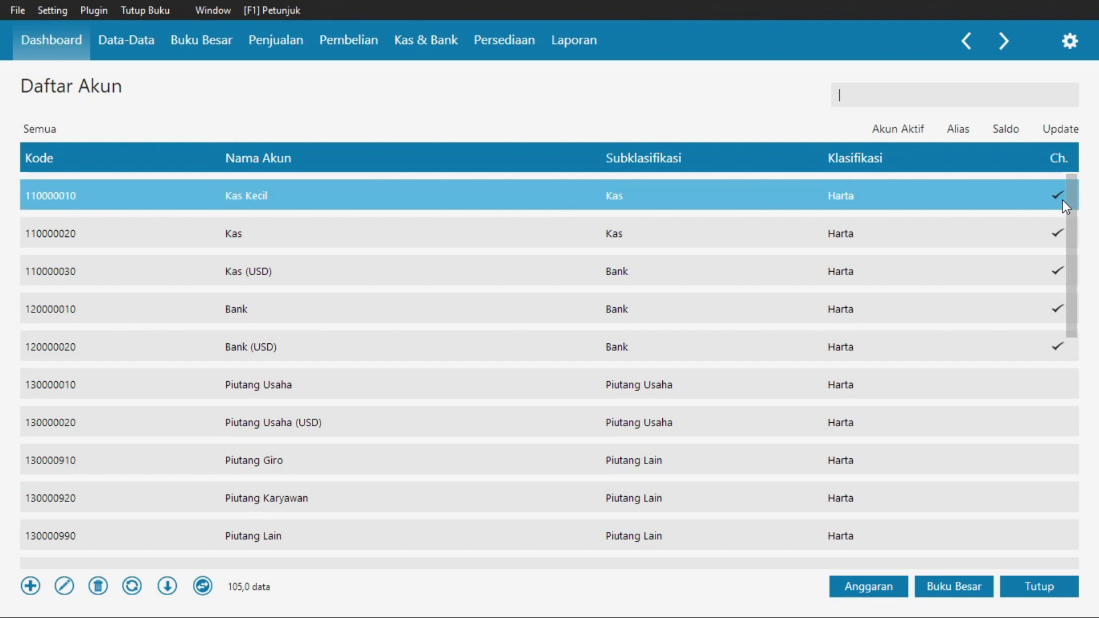
Find the Beban Administrasi Dan Umum accounts in the full list and open Beban Listrik for editing
{"action": "scroll", "coordinate": [1078, 203], "scroll_direction": "down", "scroll_amount": 15}
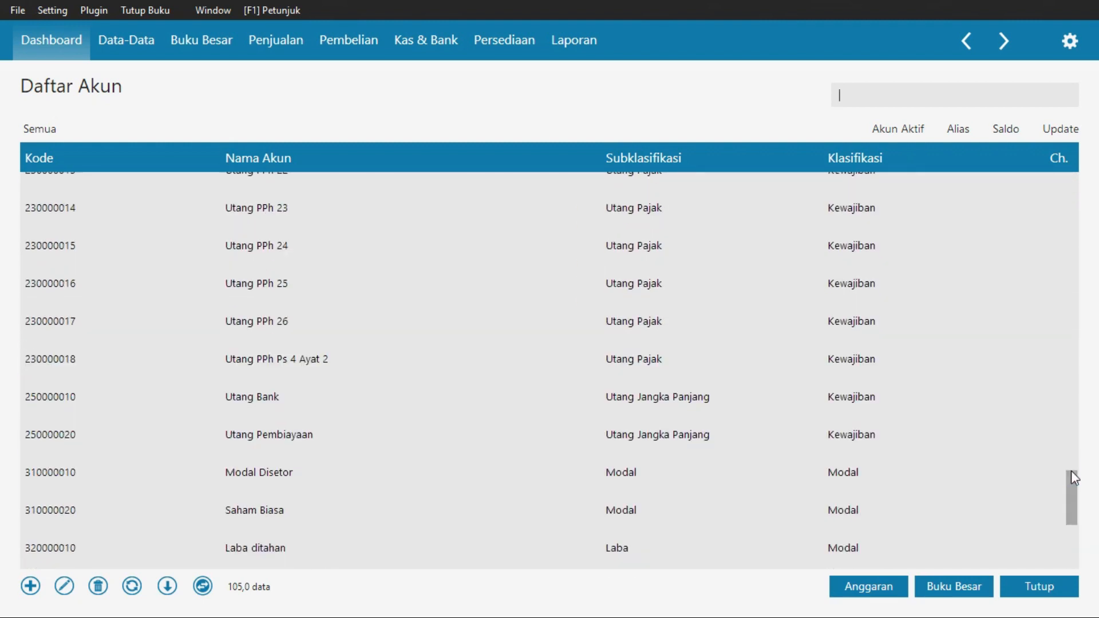
{"action": "left_click_drag", "start_coordinate": [1070, 472], "coordinate": [1072, 528]}
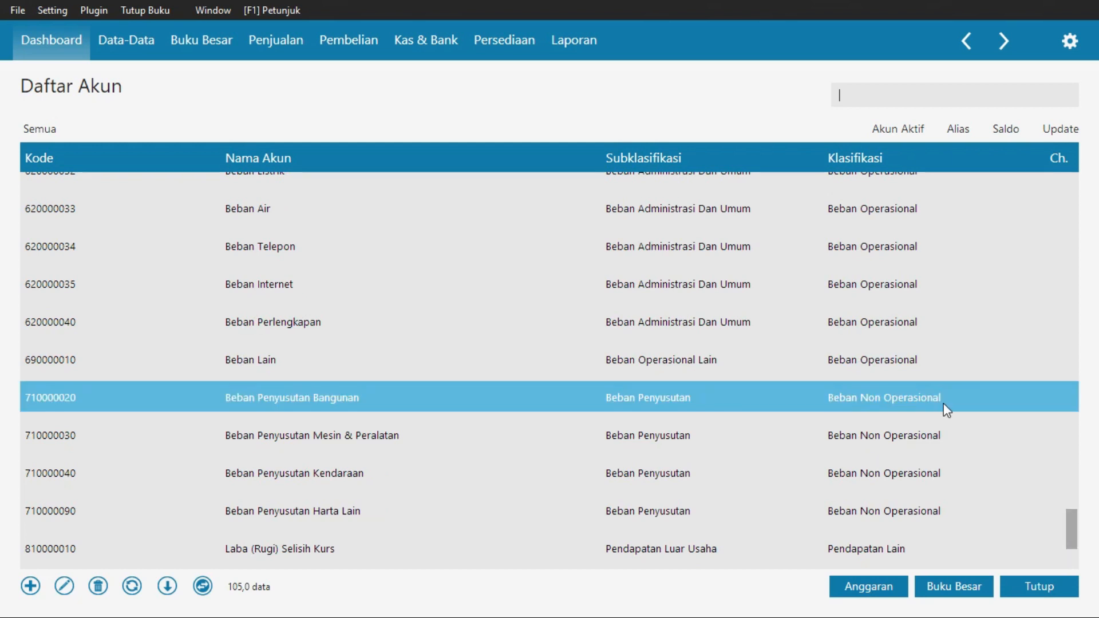
{"action": "scroll", "coordinate": [1069, 510], "scroll_direction": "up", "scroll_amount": 2}
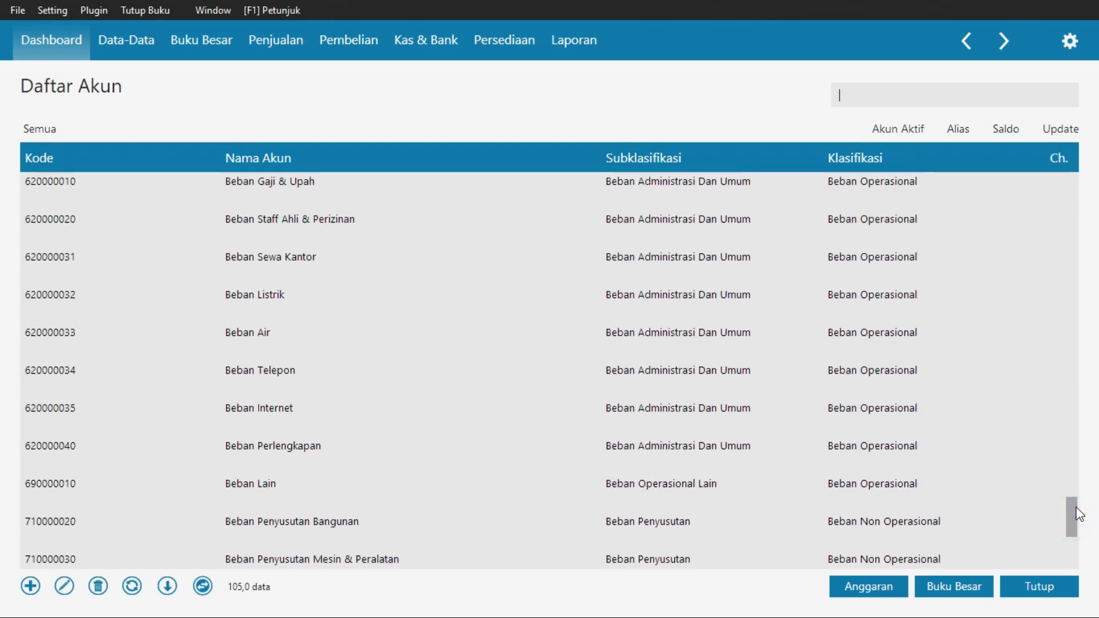
{"action": "mouse_move", "coordinate": [1078, 504]}
{"action": "left_mouse_down"}
{"action": "mouse_move", "coordinate": [1087, 469]}
{"action": "mouse_move", "coordinate": [1092, 513]}
{"action": "left_mouse_up"}
{"action": "left_click", "coordinate": [297, 333]}
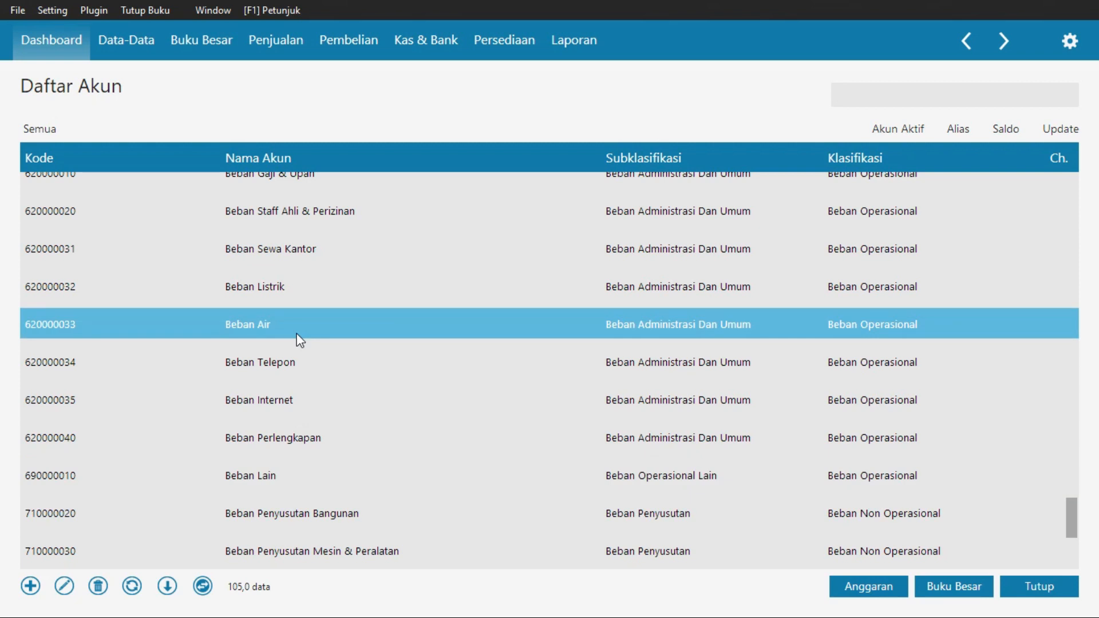
{"action": "left_click", "coordinate": [298, 291]}
{"action": "double_click", "coordinate": [297, 287]}
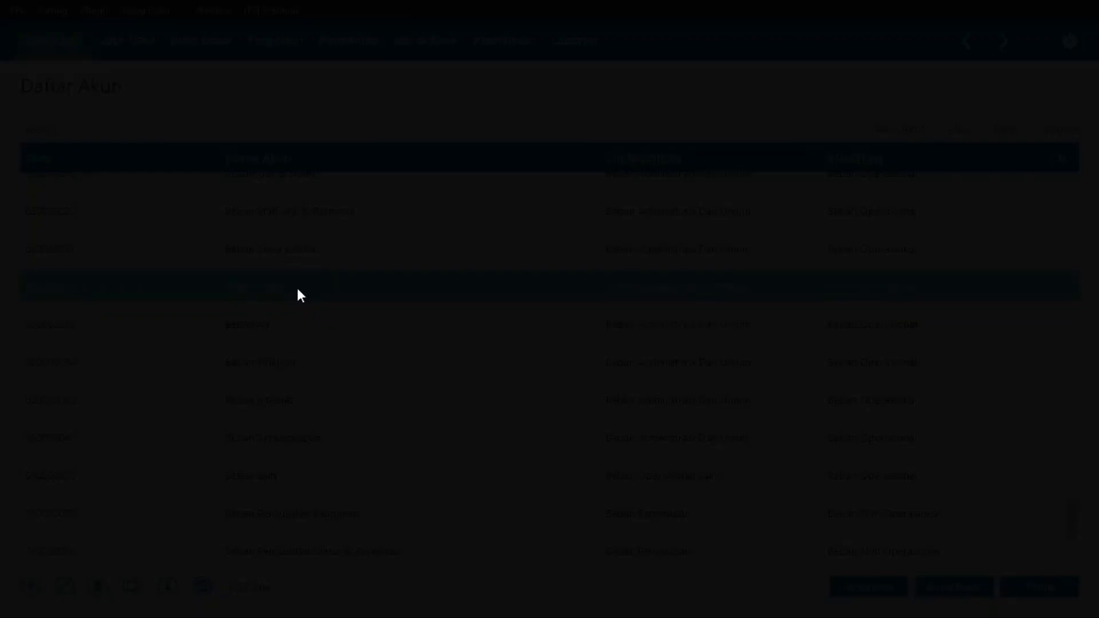
Rename the Beban Listrik account as "Biaya Sewa" and record the change
{"action": "key", "text": "alt+Tab"}
{"action": "key", "text": "alt+Tab"}
{"action": "triple_click", "coordinate": [415, 285]}
{"action": "type", "text": "Biaya Sewa"}
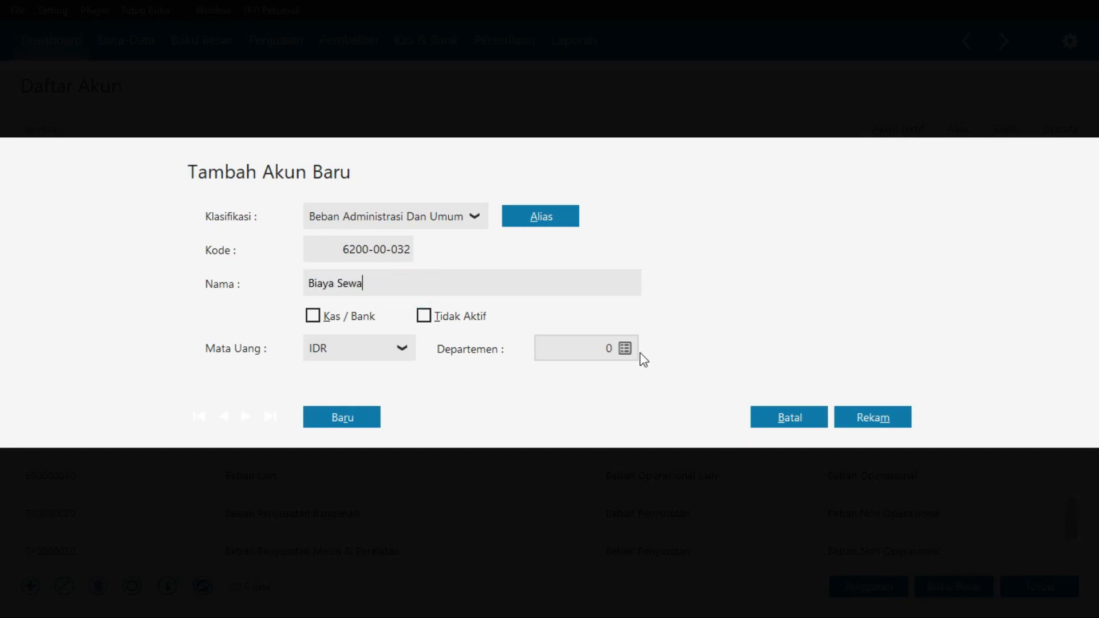
{"action": "left_click", "coordinate": [874, 418]}
Check row 4 of the PDF table, search the account list for "amortisasi" and clear the search
{"action": "key", "text": "alt+Tab"}
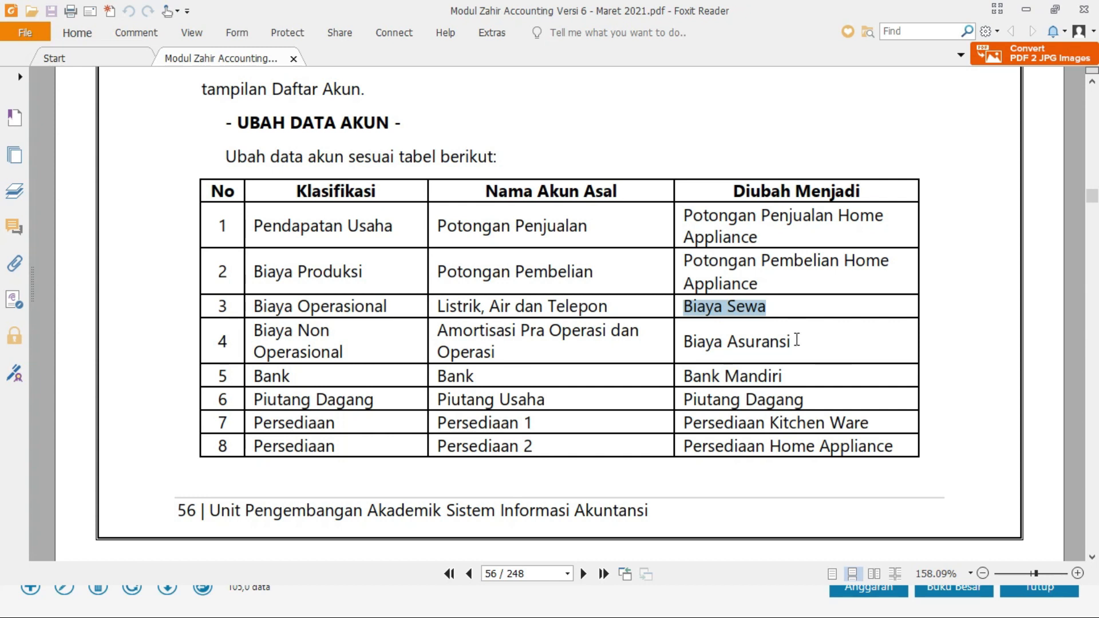
{"action": "key", "text": "alt+Tab"}
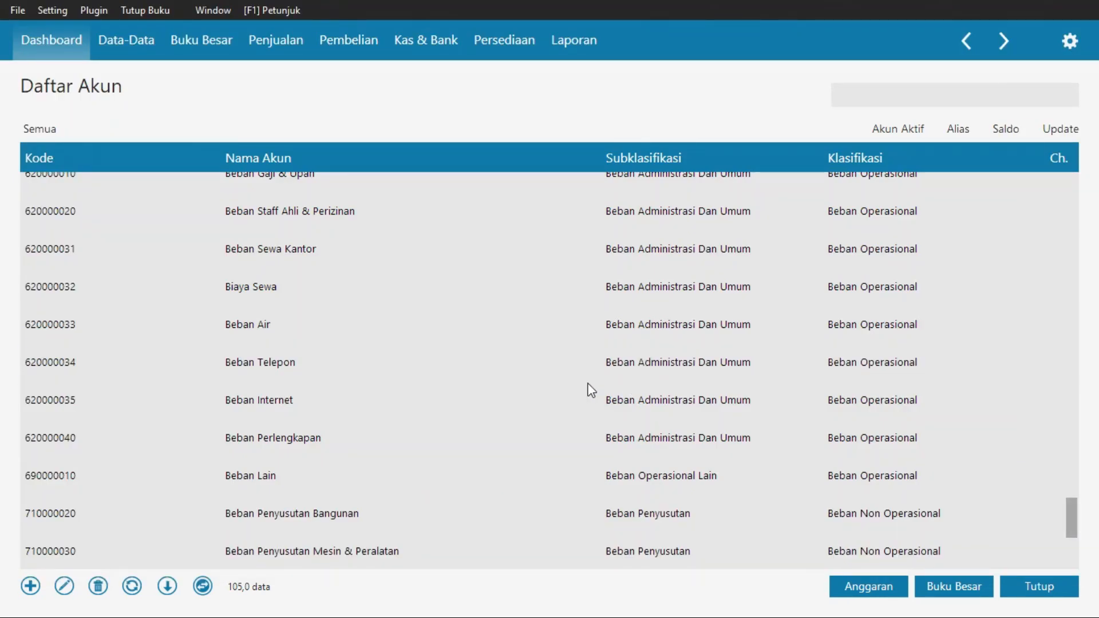
{"action": "left_click", "coordinate": [888, 99]}
{"action": "type", "text": "amortisasi"}
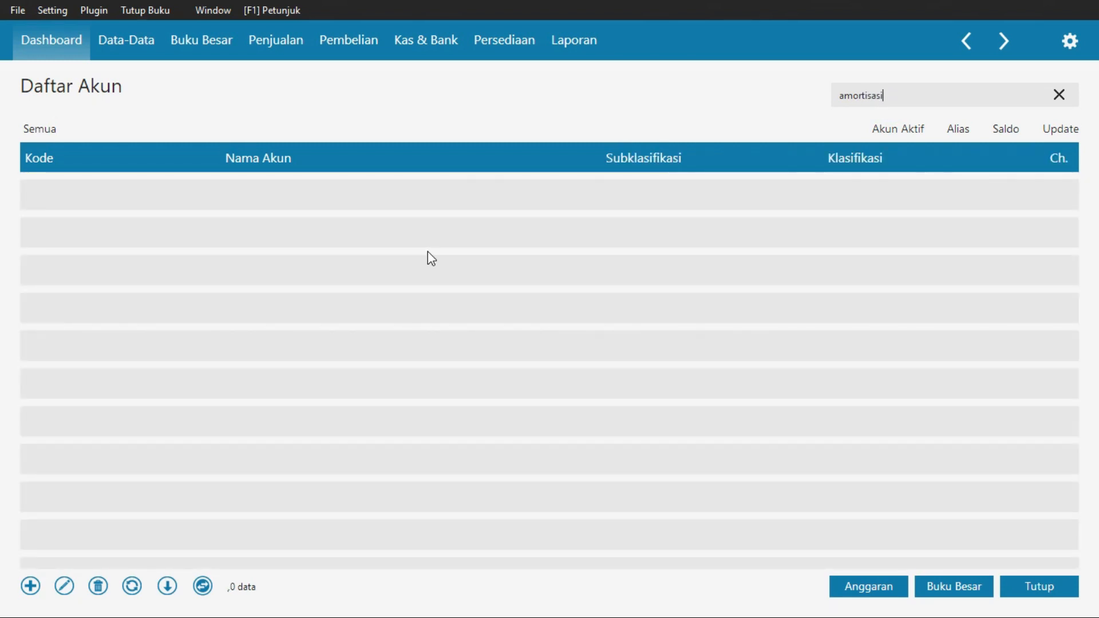
{"action": "key", "text": "BackSpace"}
{"action": "key", "text": "BackSpace"}
{"action": "key", "text": "BackSpace"}
{"action": "key", "text": "BackSpace"}
{"action": "key", "text": "BackSpace"}
{"action": "key", "text": "BackSpace"}
{"action": "key", "text": "BackSpace"}
{"action": "key", "text": "BackSpace"}
{"action": "key", "text": "BackSpace"}
Recheck row 4 of the PDF table and search the accounts for "penyusutan", comparing the Beban Non Operasional accounts with the original name
{"action": "key", "text": "alt+Tab"}
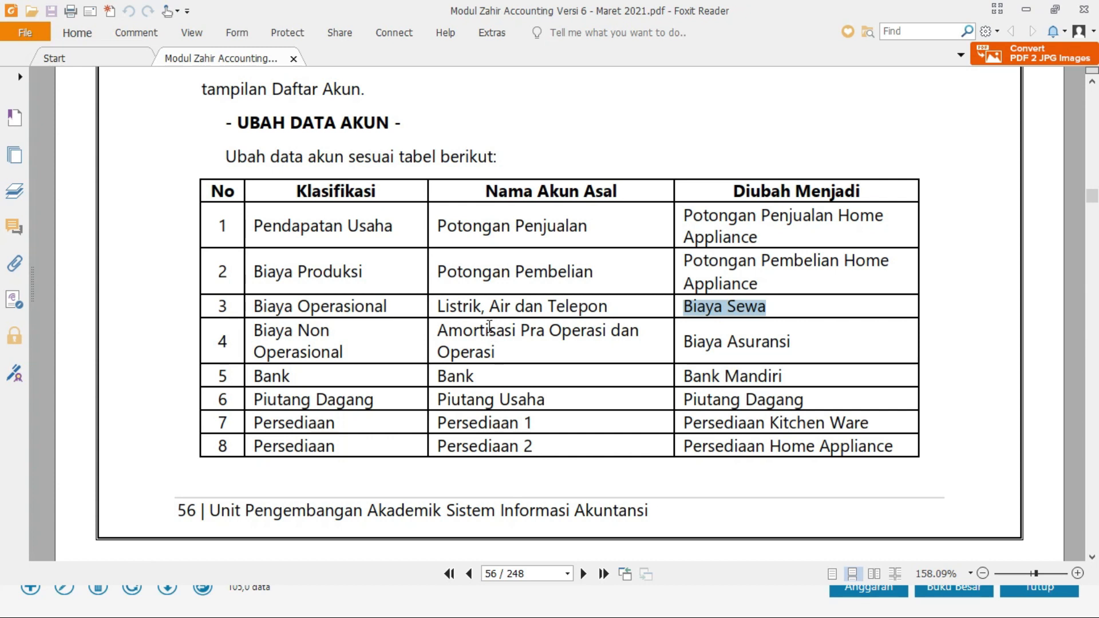
{"action": "key", "text": "alt+Tab"}
{"action": "type", "text": "peny"}
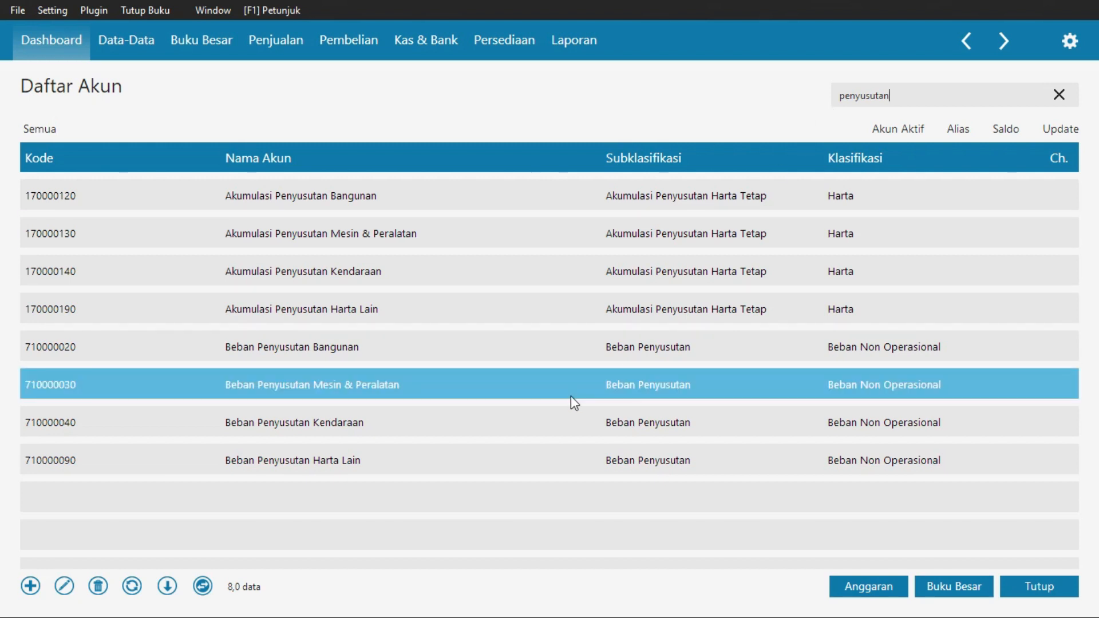
{"action": "key", "text": "alt+Tab"}
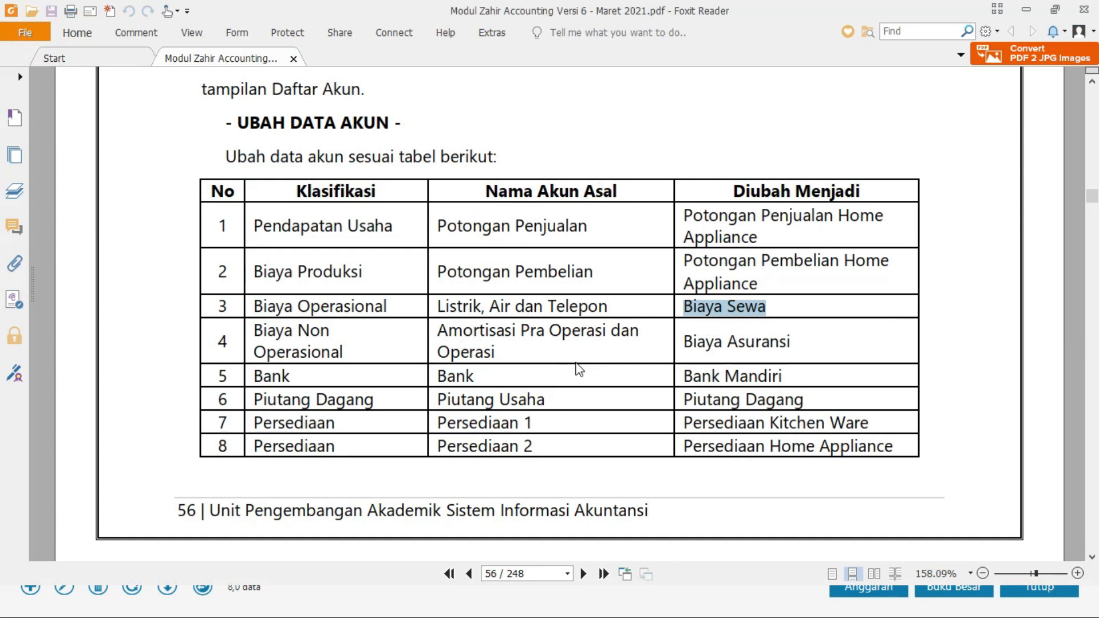
{"action": "key", "text": "alt+Tab"}
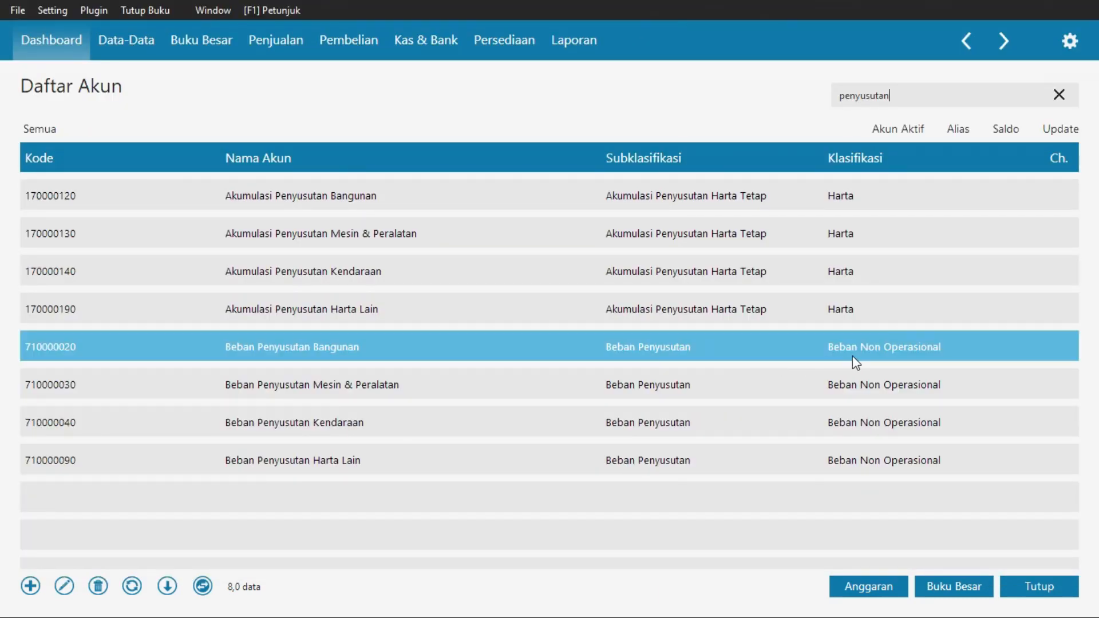
{"action": "key", "text": "alt+Tab"}
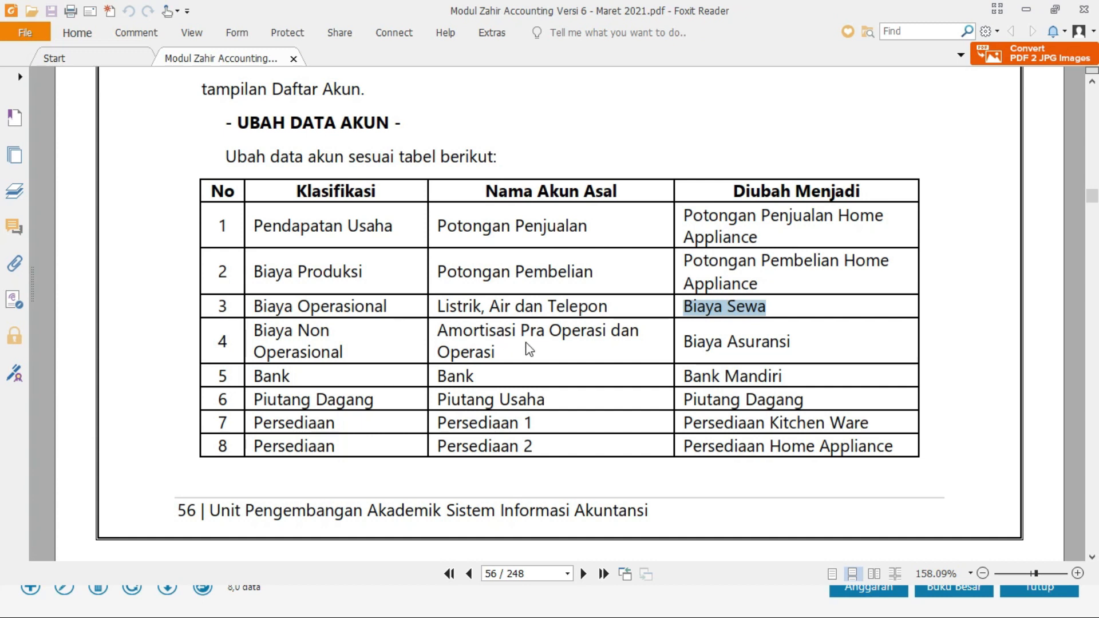
{"action": "key", "text": "alt+Tab"}
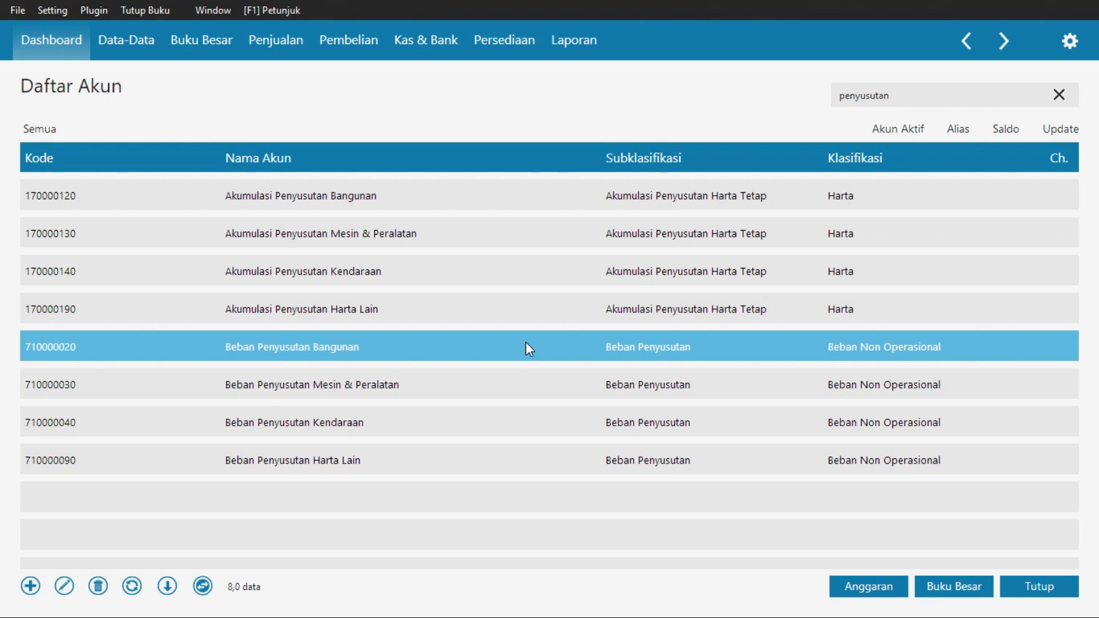
{"action": "key", "text": "alt+Tab"}
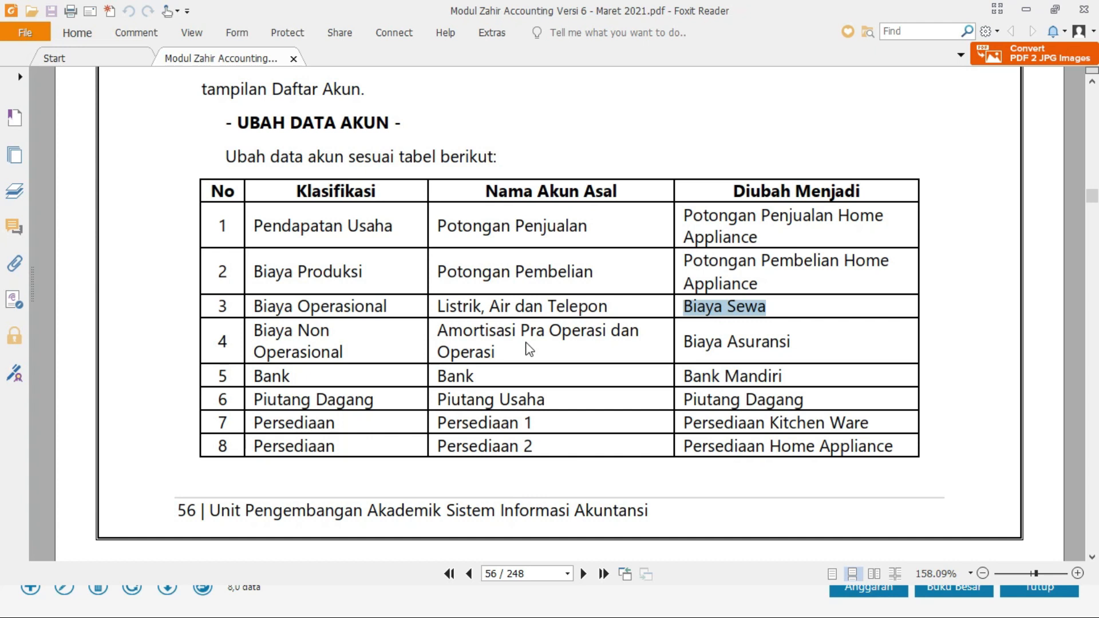
{"action": "key", "text": "alt+Tab"}
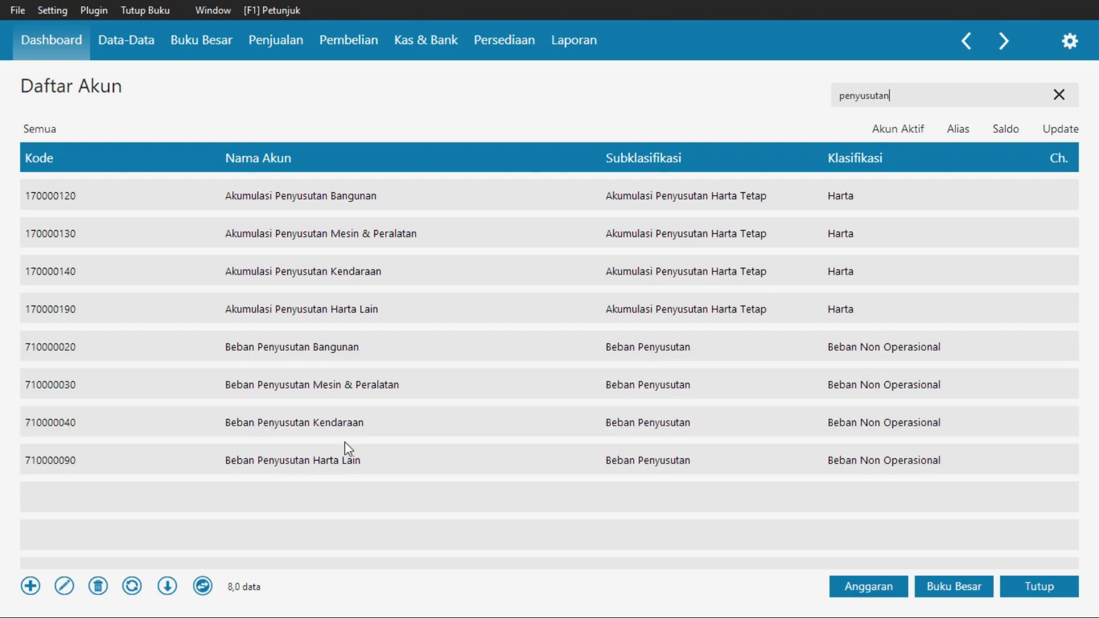
Open Beban Penyusutan Harta Lain, accepting the warning, rename it as "Biaya Asuransi" and record the change
{"action": "double_click", "coordinate": [321, 458]}
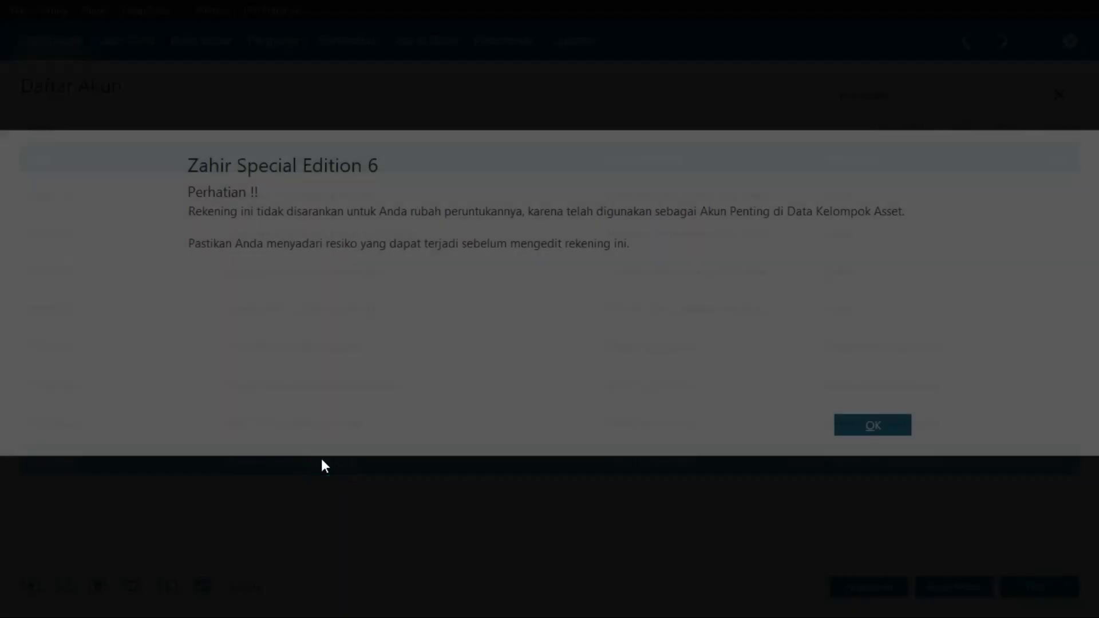
{"action": "left_click", "coordinate": [844, 424]}
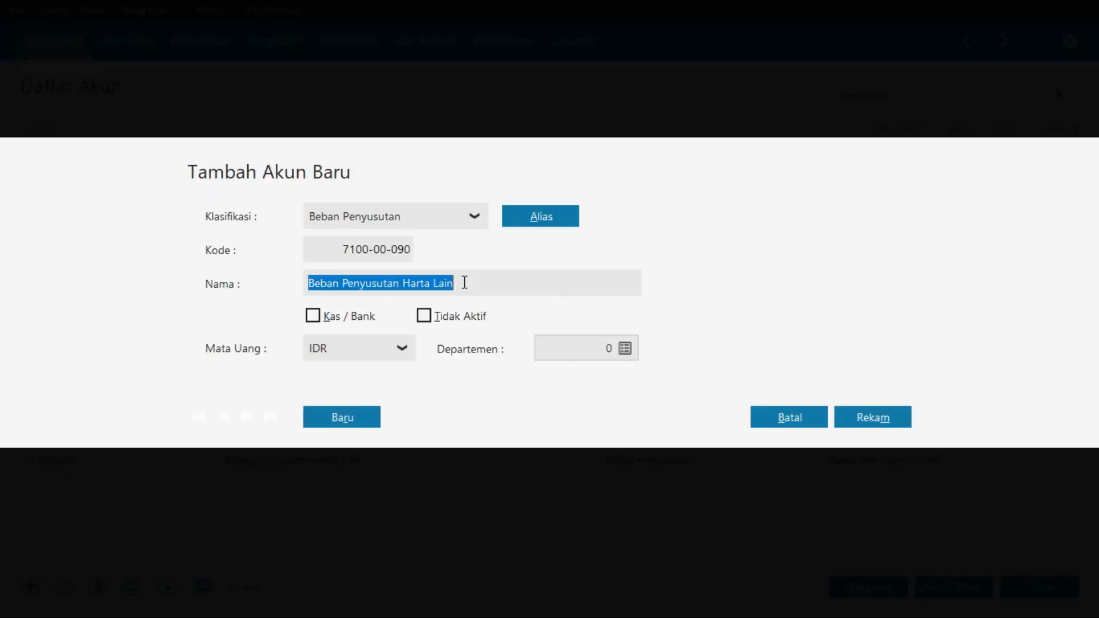
{"action": "type", "text": "Bi"}
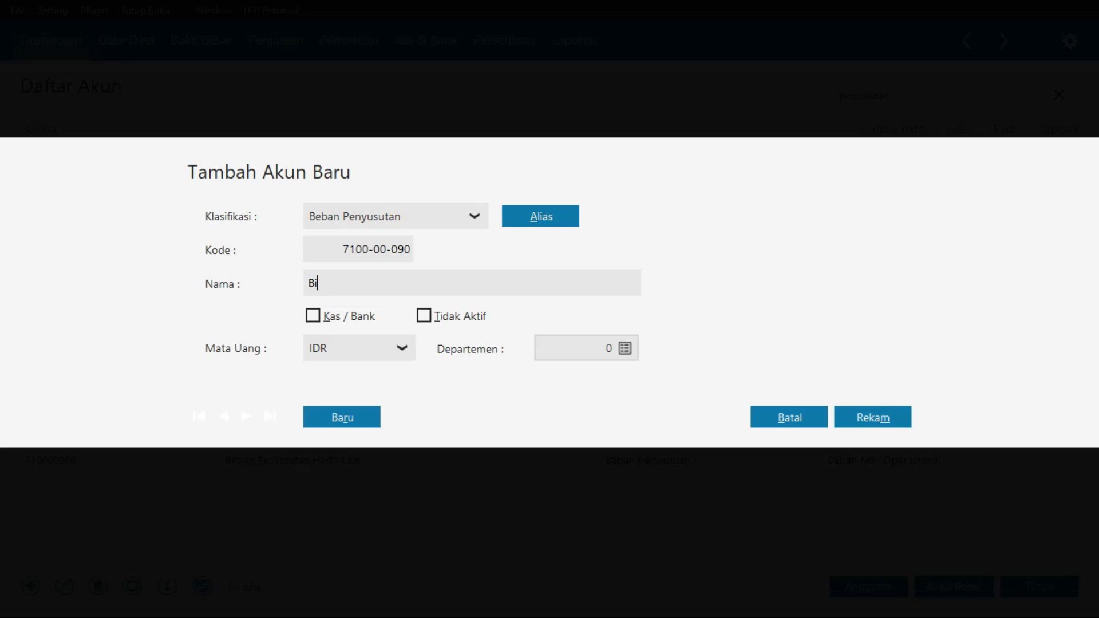
{"action": "type", "text": "aya Asuransi"}
{"action": "left_click", "coordinate": [900, 414]}
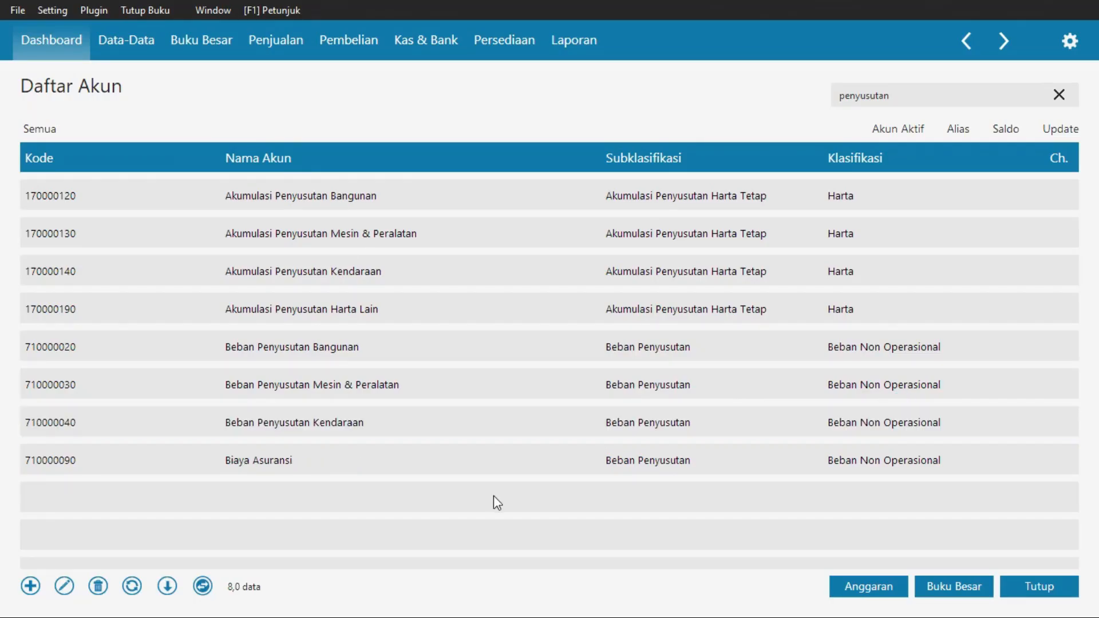
Check row 5 of the PDF table and search the account list for "bank"
{"action": "key", "text": "alt+Tab"}
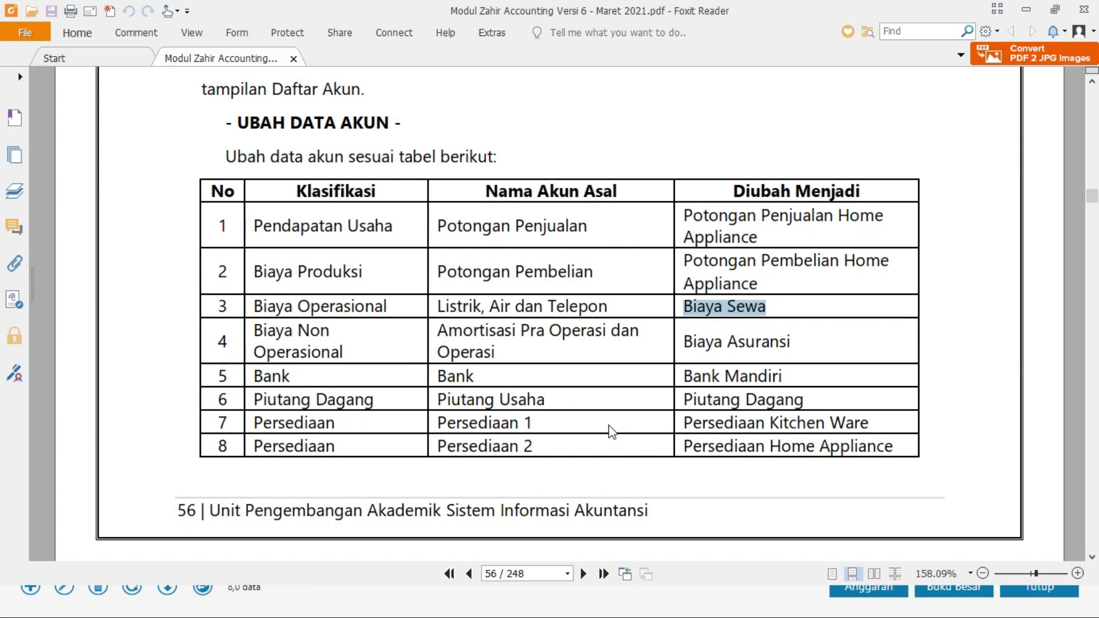
{"action": "key", "text": "alt+Tab"}
{"action": "left_click_drag", "start_coordinate": [894, 97], "coordinate": [789, 95]}
{"action": "type", "text": "bank"}
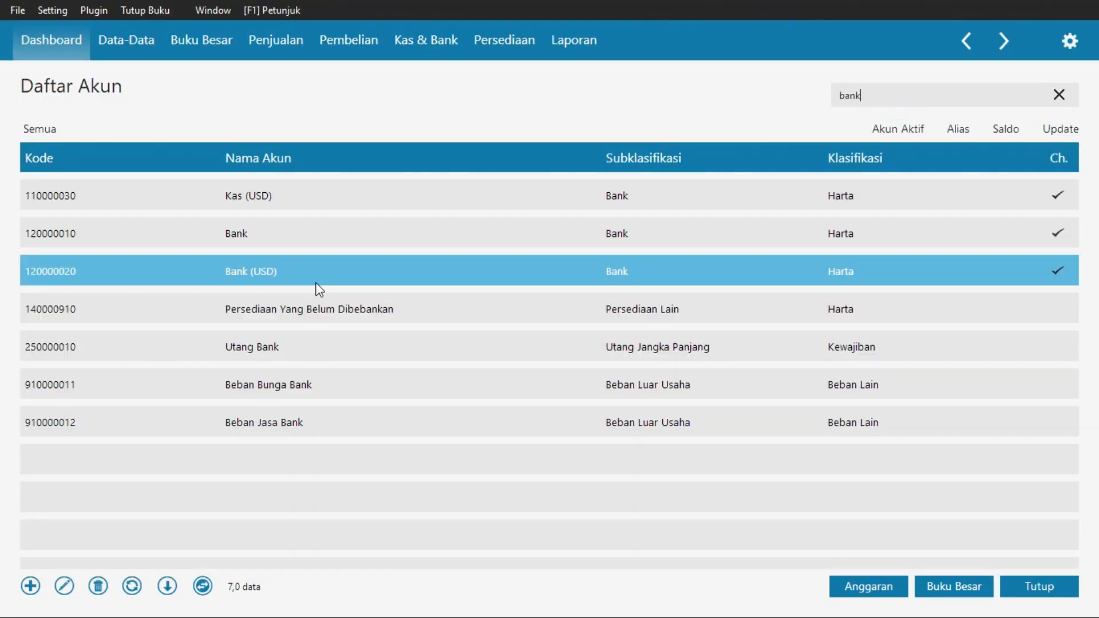
Open the Bank account with code 120000010, accepting the warning, rename it as "Bank Mandiri" and record the change
{"action": "double_click", "coordinate": [293, 240]}
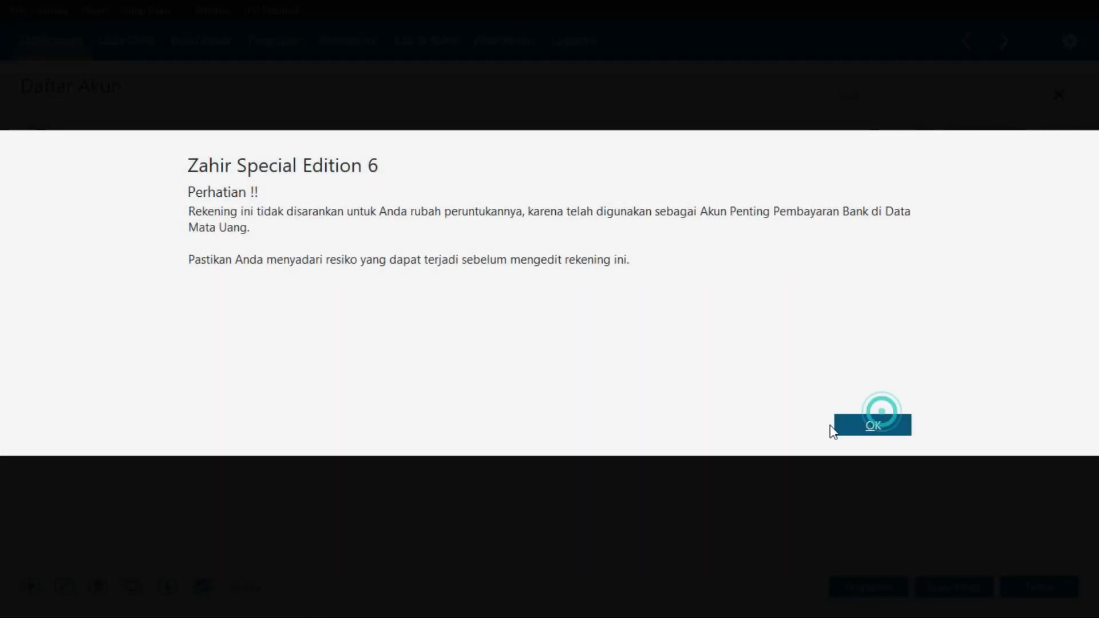
{"action": "left_click", "coordinate": [847, 429]}
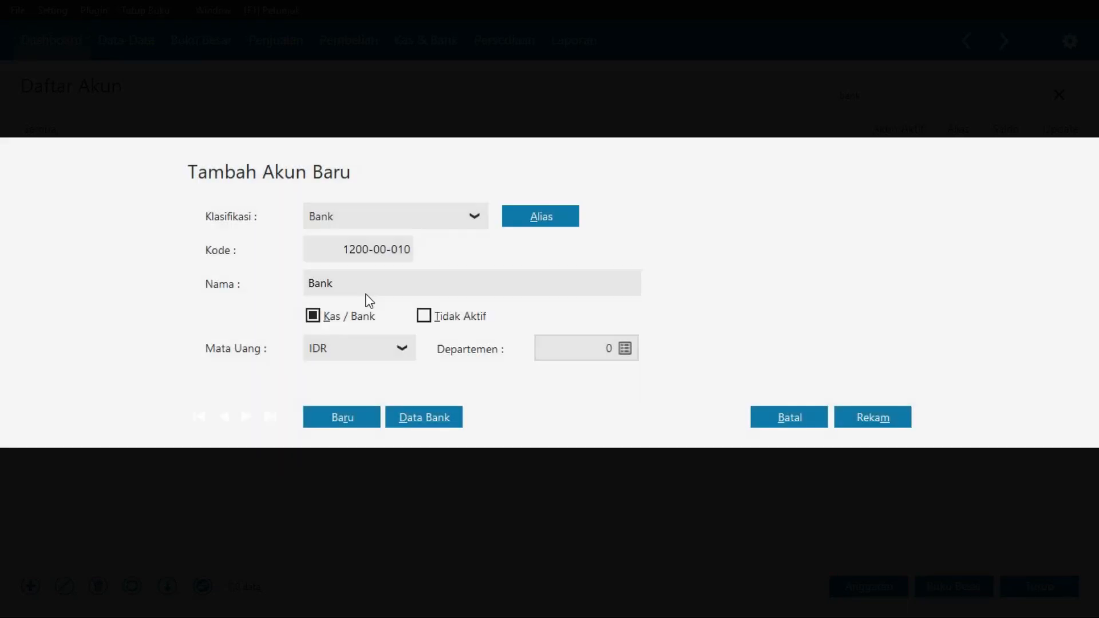
{"action": "left_click", "coordinate": [363, 283]}
{"action": "type", "text": "Mandiri"}
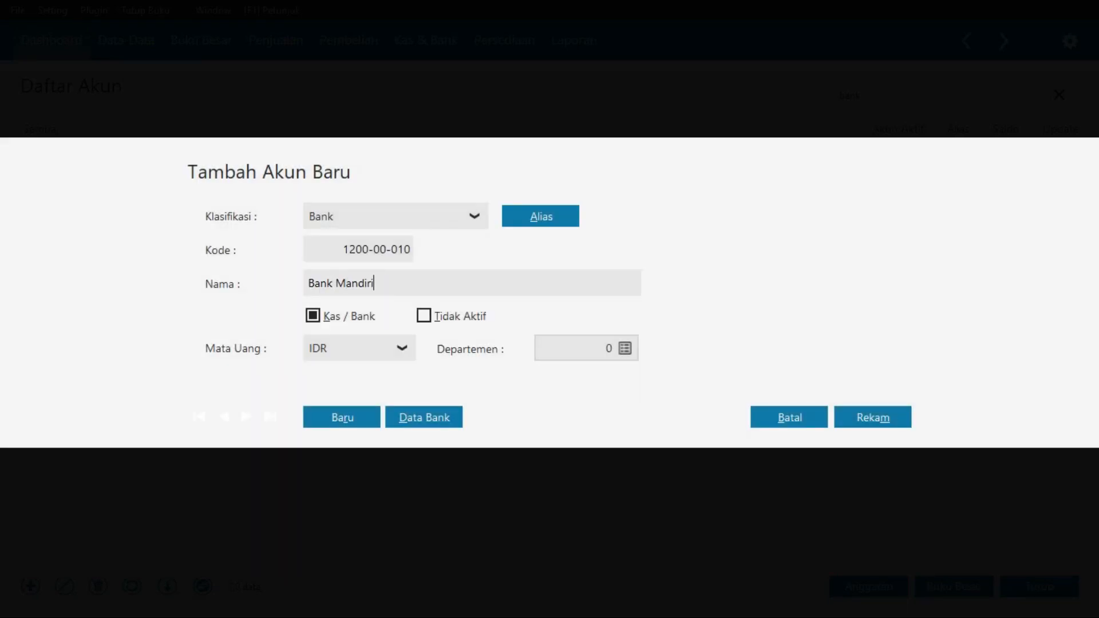
{"action": "left_click", "coordinate": [867, 414]}
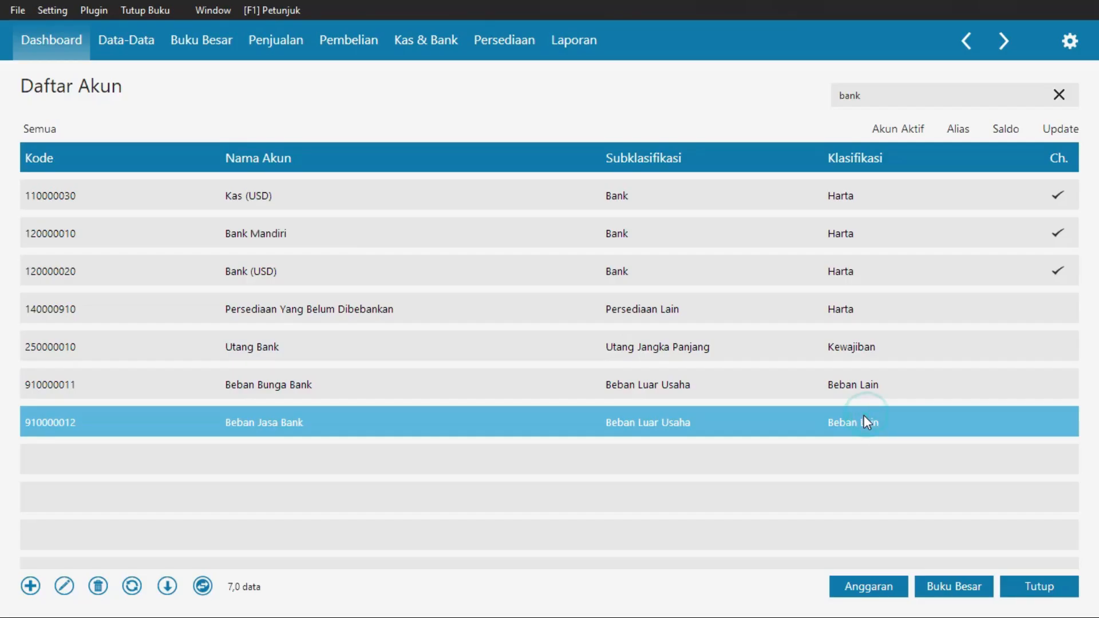
Check row 6 of the PDF table and search the account list for "piutang usaha"
{"action": "key", "text": "alt+Tab"}
{"action": "scroll", "coordinate": [633, 439], "scroll_direction": "down", "scroll_amount": 3}
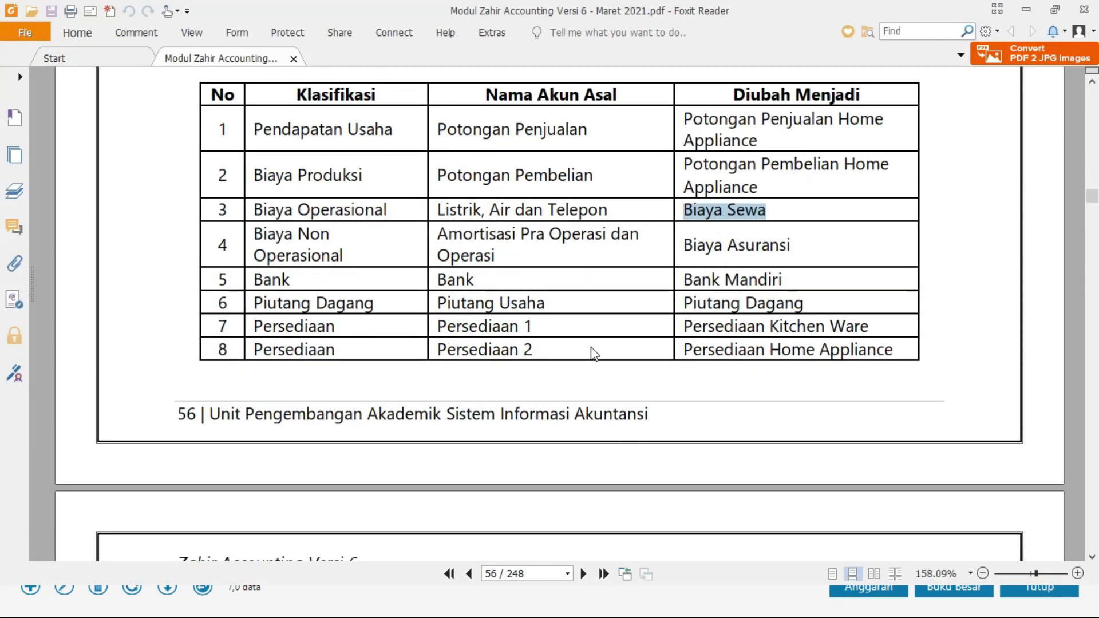
{"action": "key", "text": "alt+Tab"}
{"action": "left_click", "coordinate": [867, 93]}
{"action": "key", "text": "BackSpace"}
{"action": "type", "text": "piutang usaha"}
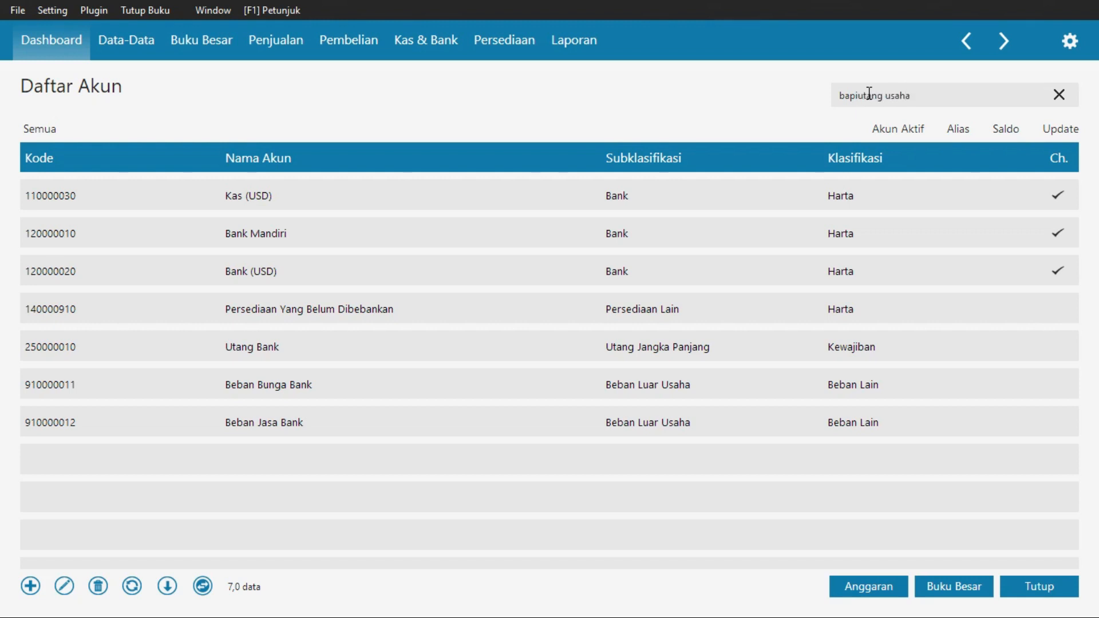
{"action": "key", "text": "Return"}
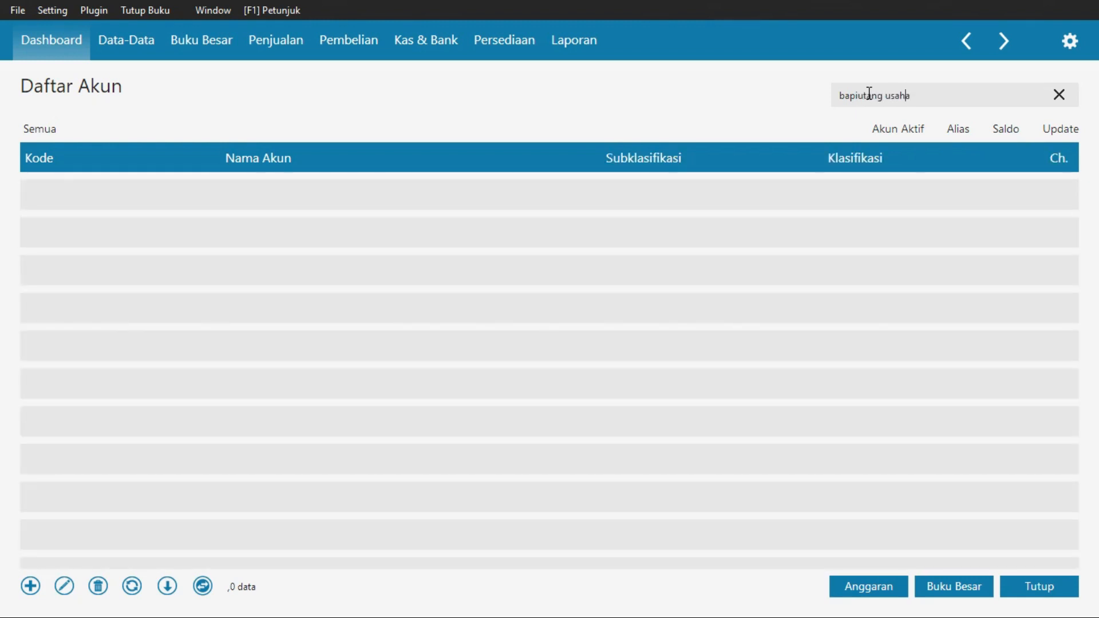
{"action": "key", "text": "Delete"}
{"action": "key", "text": "Delete"}
{"action": "key", "text": "Return"}
Open the IDR Piutang Usaha account, accepting the warning, rename it as "Piutang Dagang" and record the change
{"action": "double_click", "coordinate": [280, 205]}
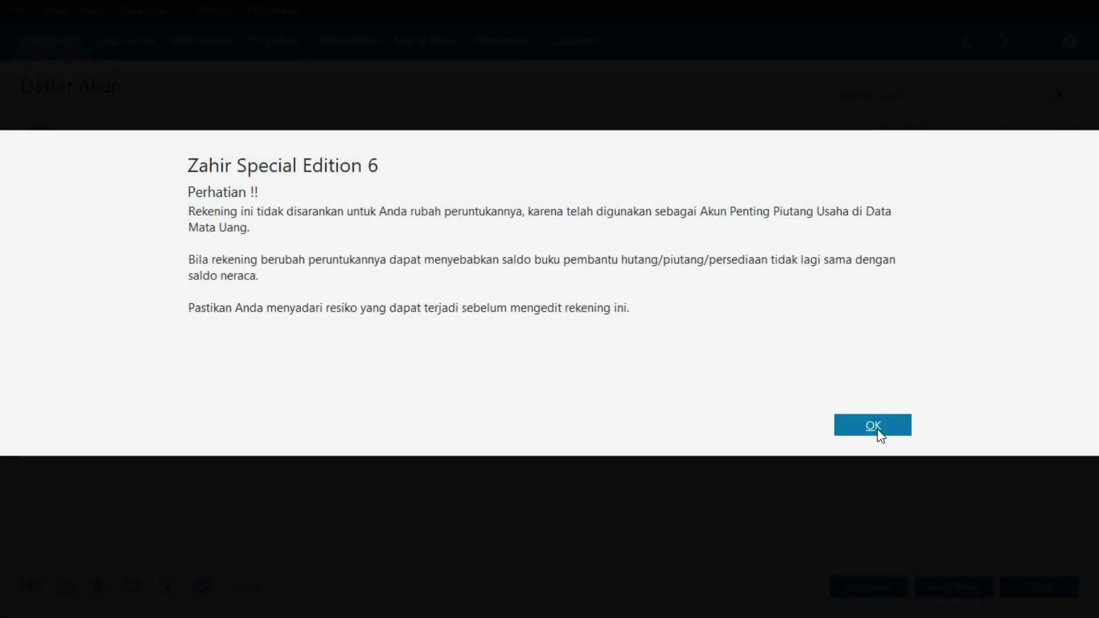
{"action": "left_click", "coordinate": [875, 428]}
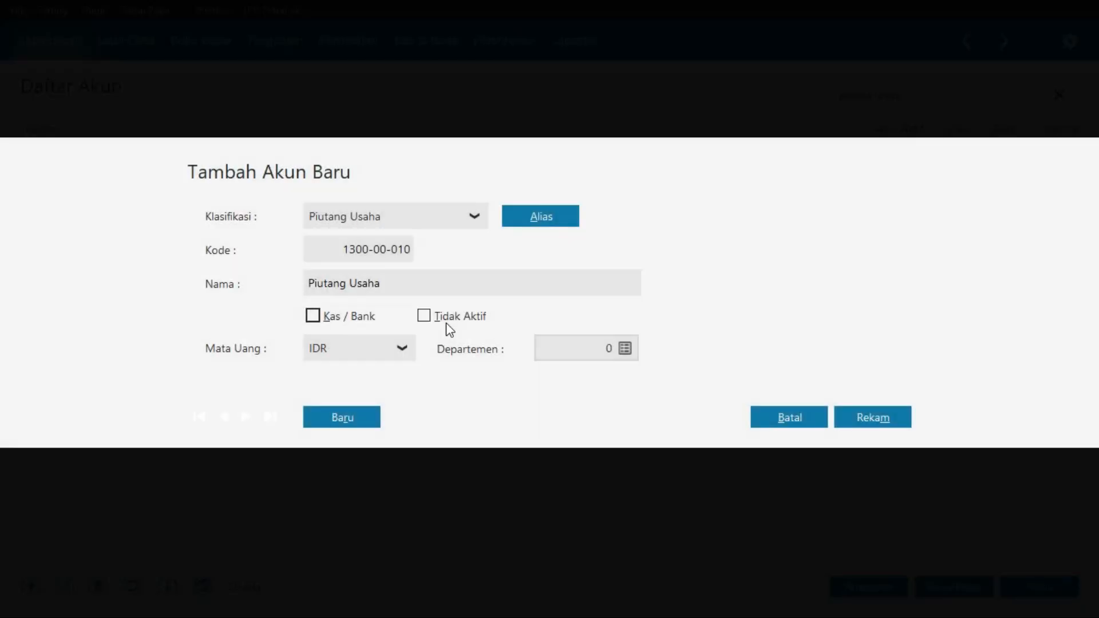
{"action": "left_click", "coordinate": [456, 285]}
{"action": "left_click", "coordinate": [427, 287]}
{"action": "key", "text": "BackSpace"}
{"action": "key", "text": "BackSpace"}
{"action": "key", "text": "BackSpace"}
{"action": "key", "text": "BackSpace"}
{"action": "key", "text": "BackSpace"}
{"action": "type", "text": "Dagang"}
{"action": "left_click", "coordinate": [890, 417]}
{"action": "key", "text": "alt+Tab"}
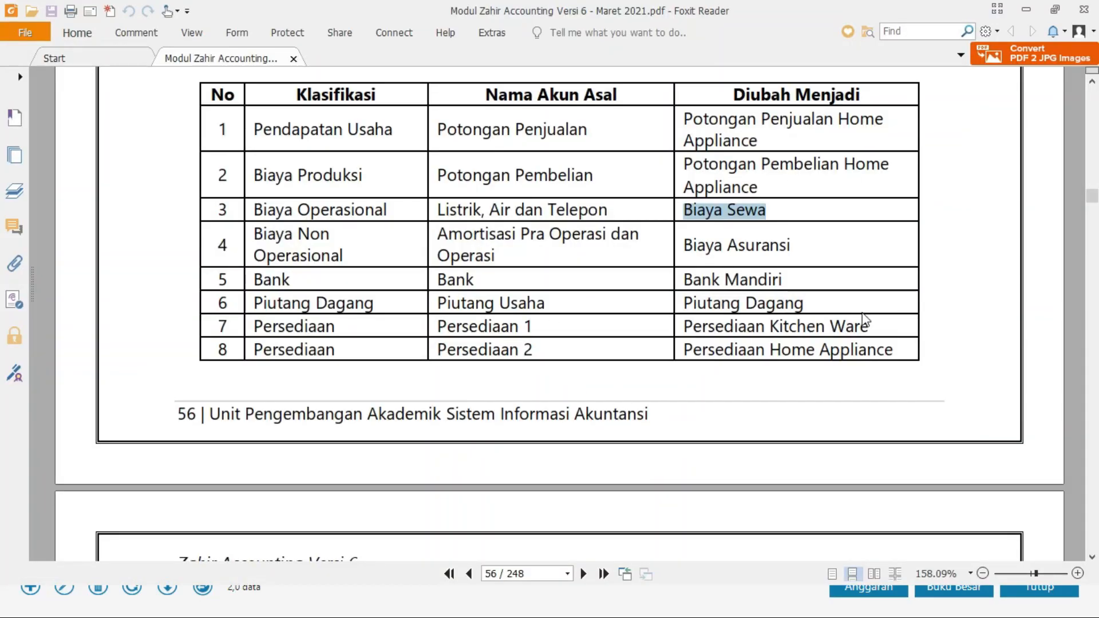
{"action": "left_click_drag", "start_coordinate": [874, 324], "coordinate": [690, 331]}
{"action": "key", "text": "alt+Tab"}
{"action": "left_click", "coordinate": [910, 96]}
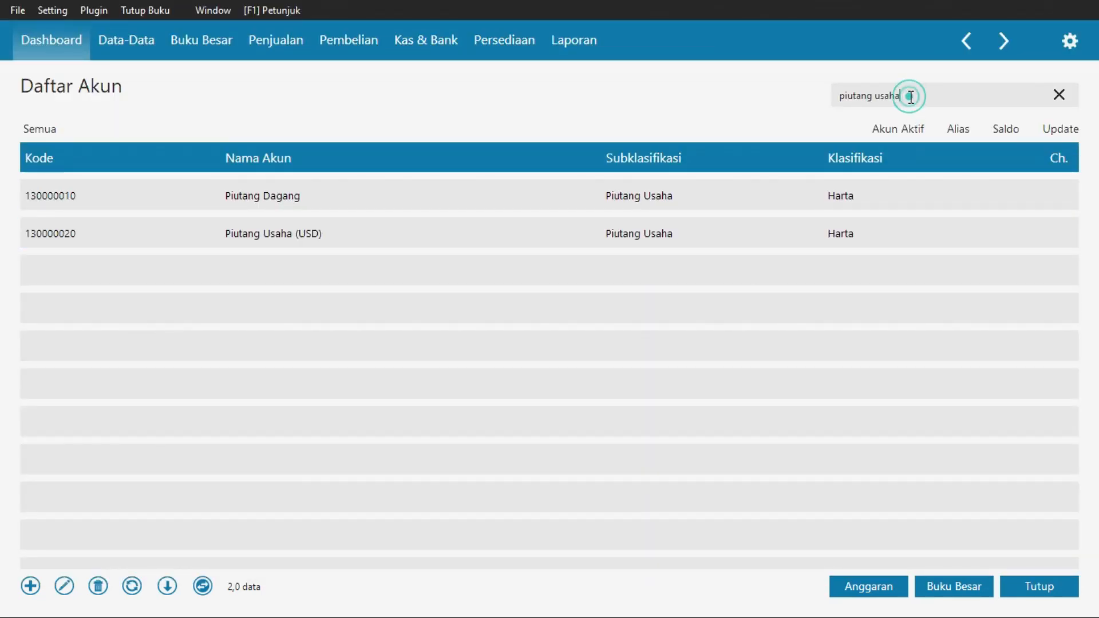
{"action": "type", "text": "persediaan"}
{"action": "key", "text": "Return"}
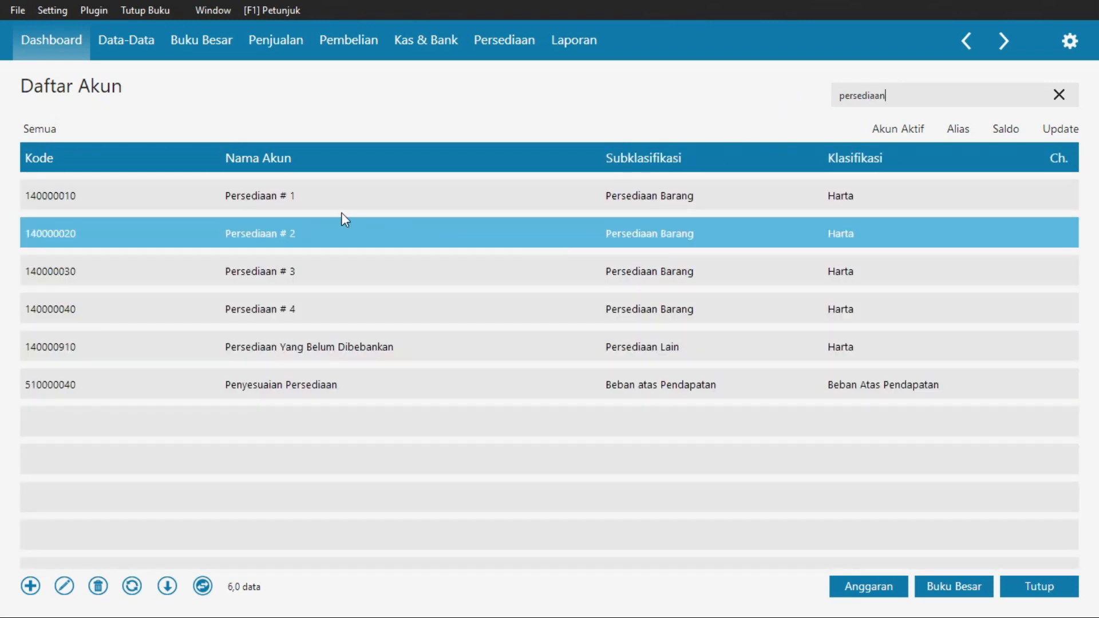
Open the Persediaan # 1 account, accepting the warning, rename it as "Persediaan Kitchen Ware" and record the change
{"action": "double_click", "coordinate": [293, 190]}
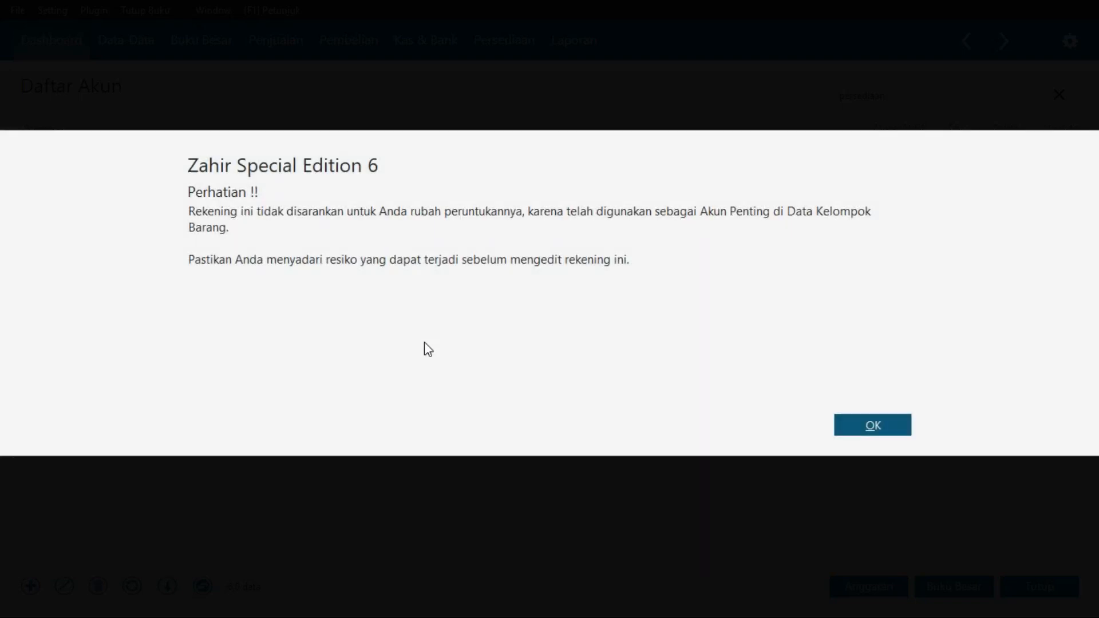
{"action": "left_click", "coordinate": [858, 427]}
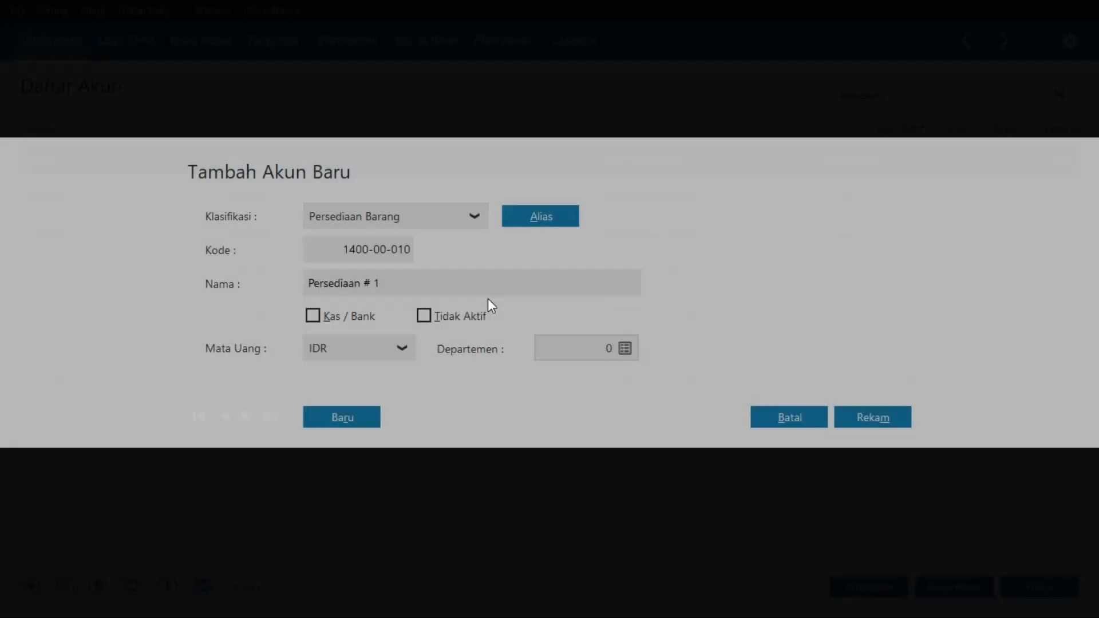
{"action": "triple_click", "coordinate": [449, 277]}
{"action": "type", "text": "Persediaan Kitchen Ware"}
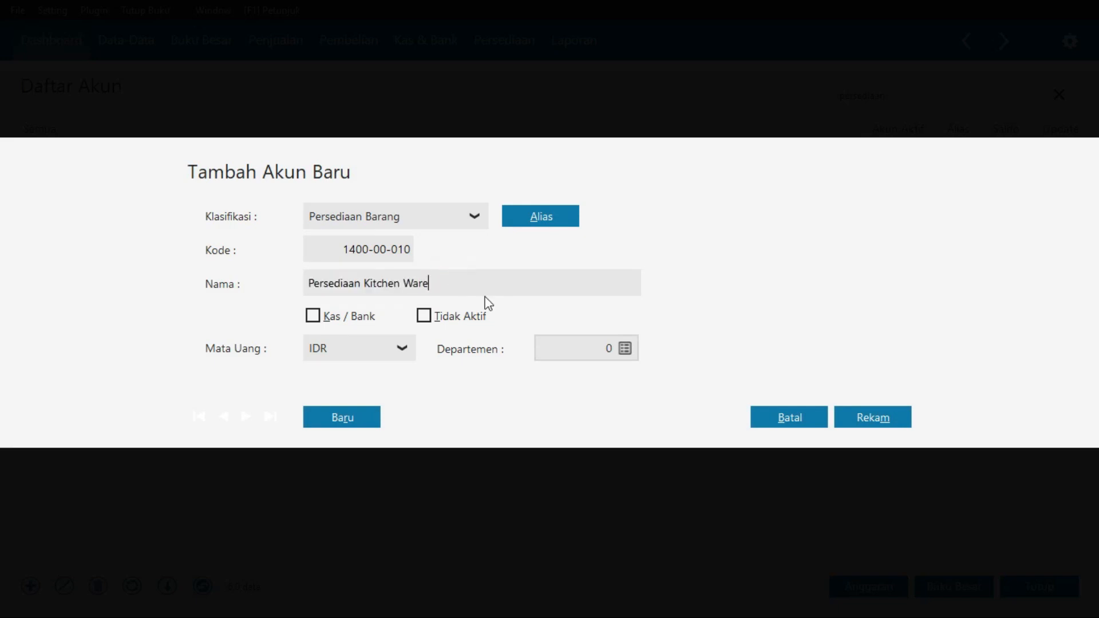
{"action": "left_click", "coordinate": [858, 417]}
Copy the new name from row 8 of the PDF table, rename the Persediaan # 2 account as "Persediaan Home Appliance" and record it
{"action": "key", "text": "alt+Tab"}
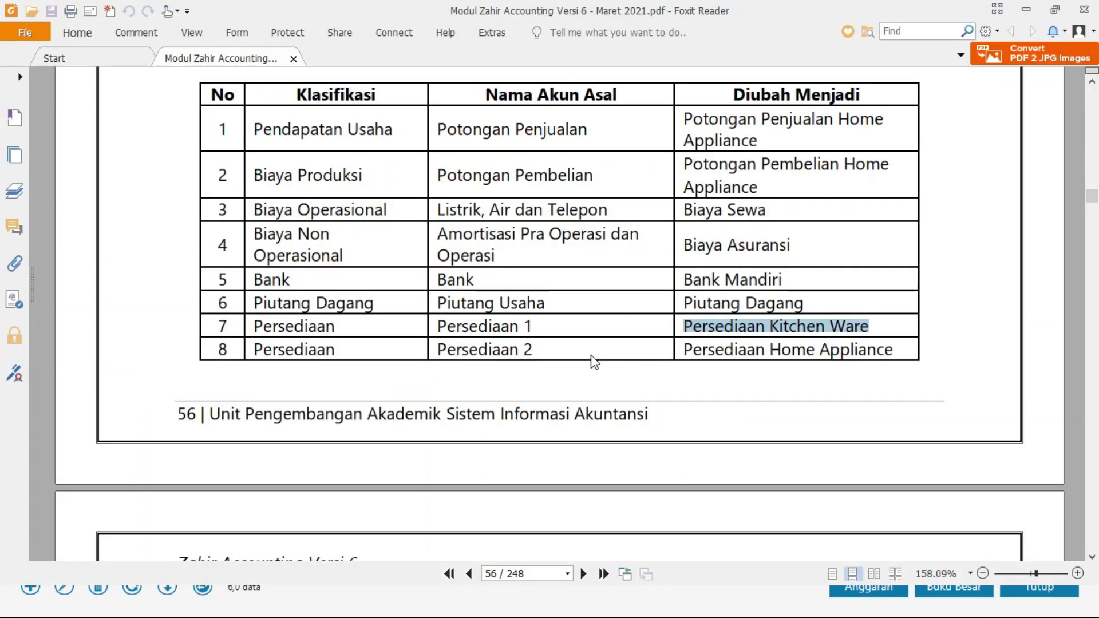
{"action": "left_click_drag", "start_coordinate": [902, 351], "coordinate": [697, 347]}
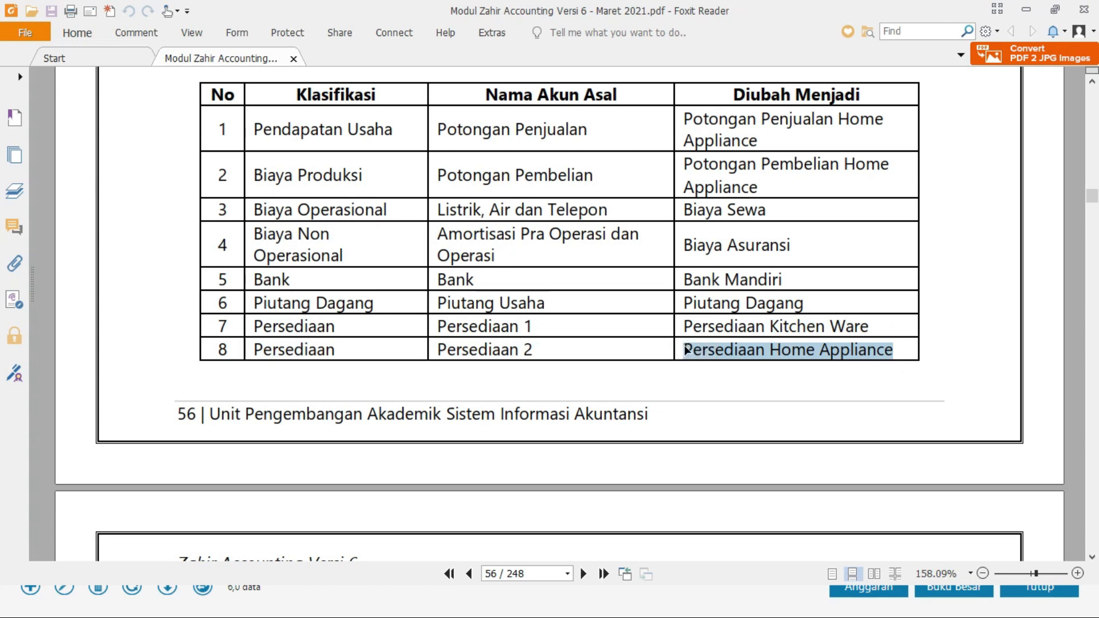
{"action": "key", "text": "alt+Tab"}
{"action": "left_click", "coordinate": [355, 244]}
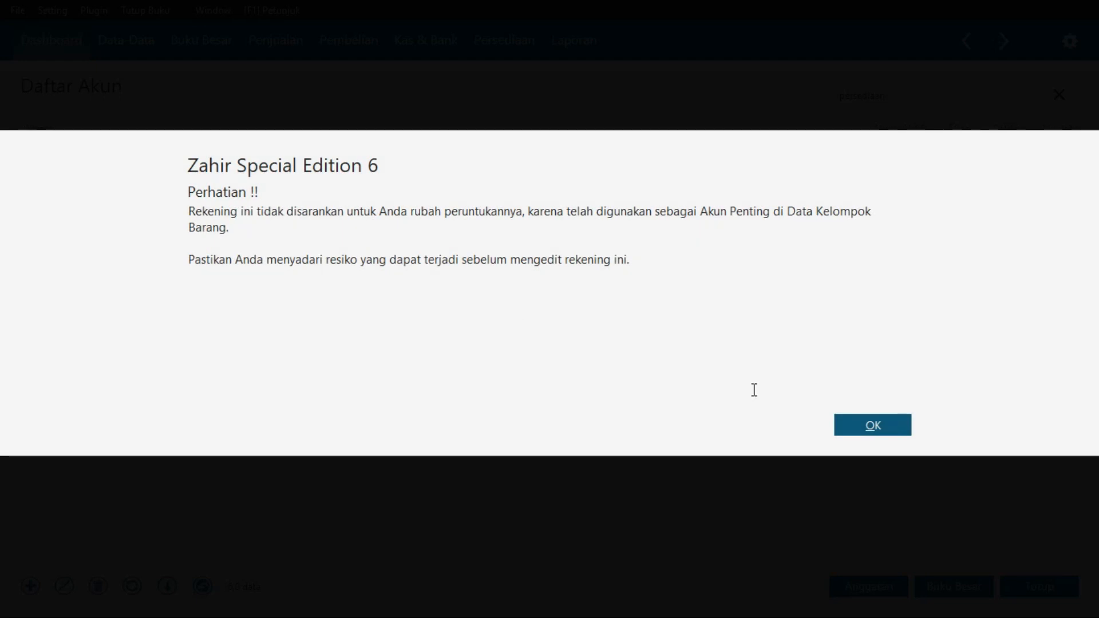
{"action": "left_click", "coordinate": [839, 428]}
{"action": "triple_click", "coordinate": [395, 287]}
{"action": "type", "text": "Persediaan Home Appliance"}
{"action": "left_click", "coordinate": [871, 417]}
{"action": "key", "text": "alt+Tab"}
{"action": "scroll", "coordinate": [744, 343], "scroll_direction": "down", "scroll_amount": 5}
{"action": "left_click_drag", "start_coordinate": [825, 296], "coordinate": [686, 295]}
{"action": "key", "text": "ctrl+c"}
{"action": "key", "text": "alt+Tab"}
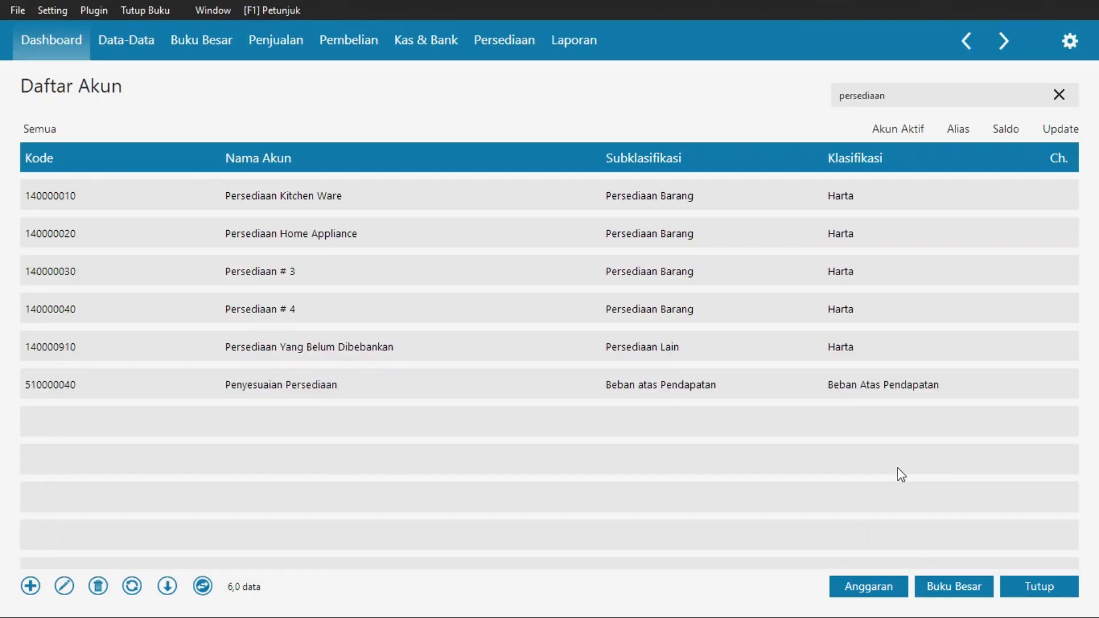
Open the Persediaan # 3 account, accepting the warning, rename it as "Persediaan Sample" and record the change
{"action": "double_click", "coordinate": [355, 280]}
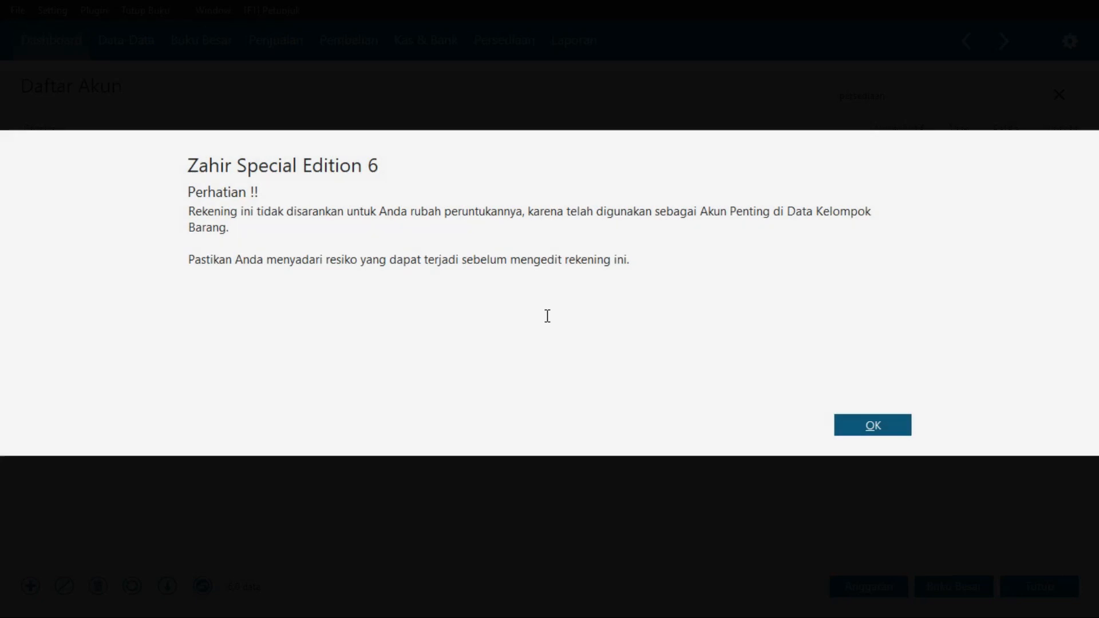
{"action": "left_click", "coordinate": [868, 424]}
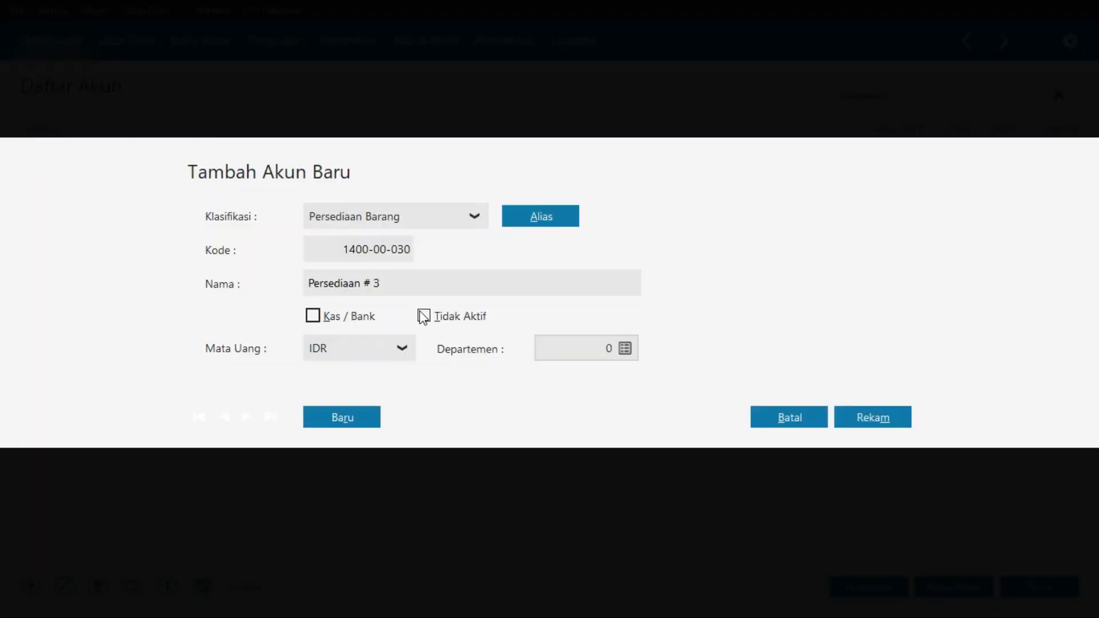
{"action": "triple_click", "coordinate": [401, 283]}
{"action": "key", "text": "ctrl+v"}
{"action": "left_click", "coordinate": [894, 416]}
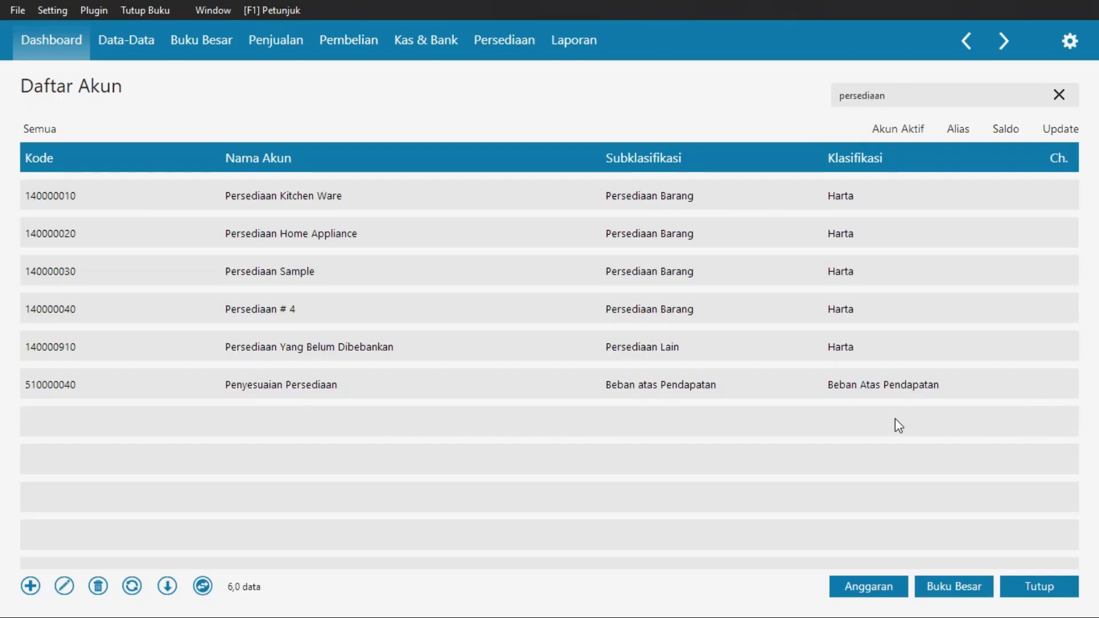
Check row 10 of the PDF table and search the account list for "utang"
{"action": "key", "text": "alt+Tab"}
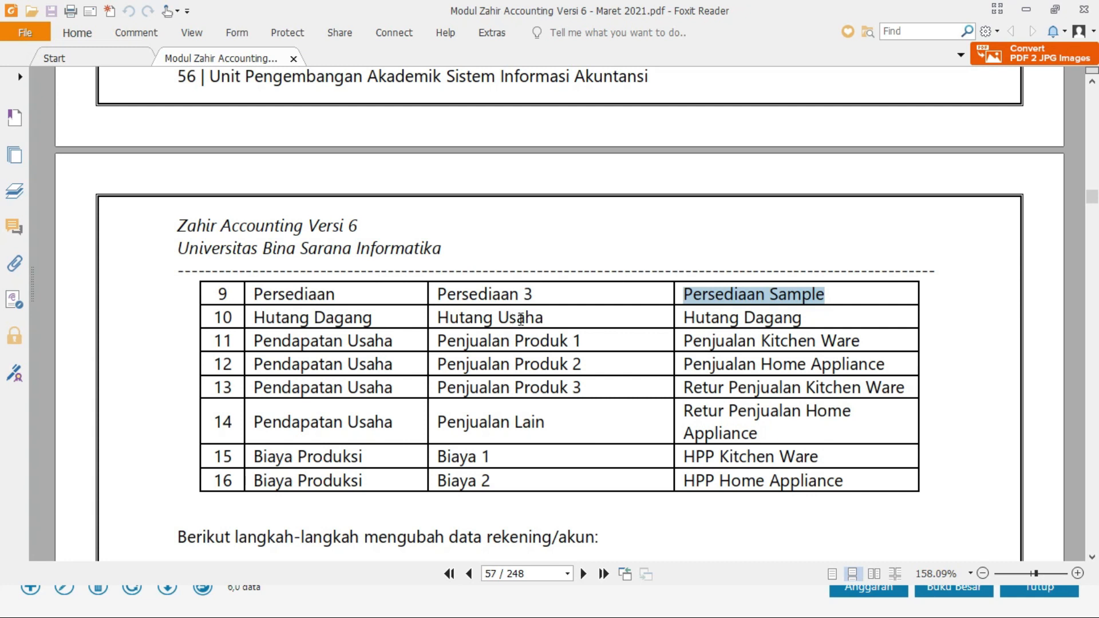
{"action": "key", "text": "alt+Tab"}
{"action": "left_click", "coordinate": [871, 93]}
{"action": "key", "text": "ctrl+a"}
{"action": "key", "text": "BackSpace"}
{"action": "type", "text": "ut"}
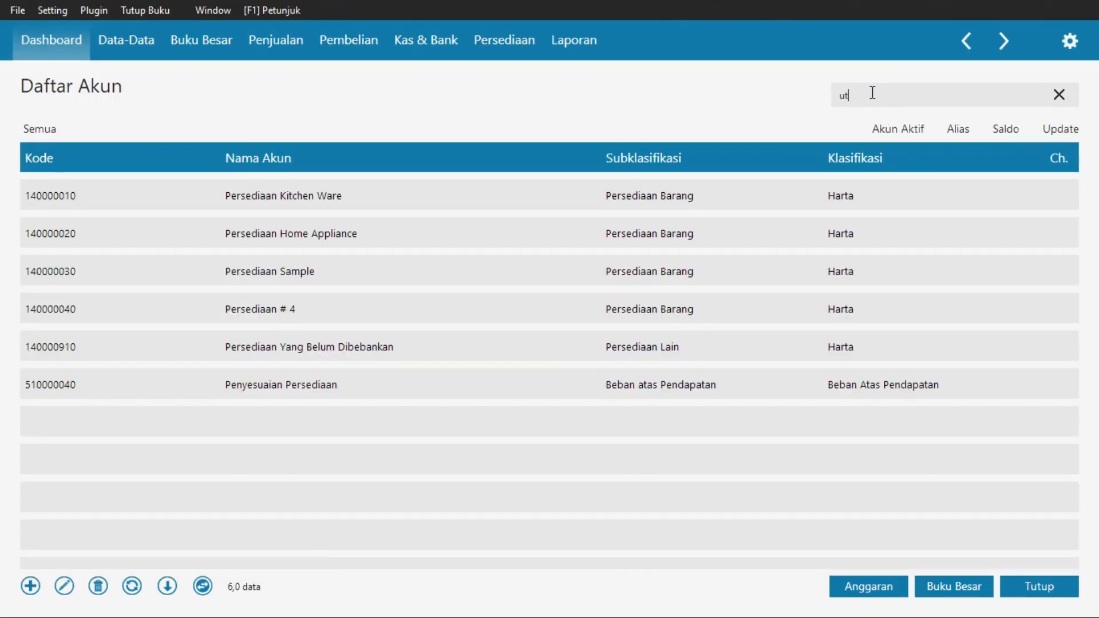
{"action": "type", "text": "ang"}
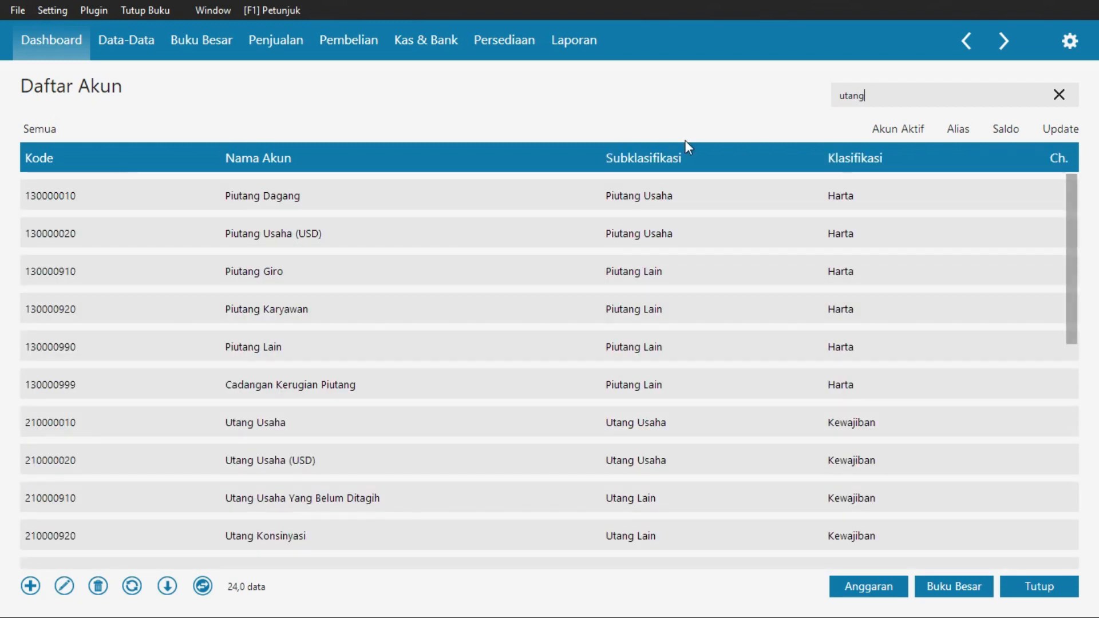
Open the IDR Utang Usaha account, accepting the warning, rename it as "Hutang Dagang" and record the change
{"action": "double_click", "coordinate": [392, 410]}
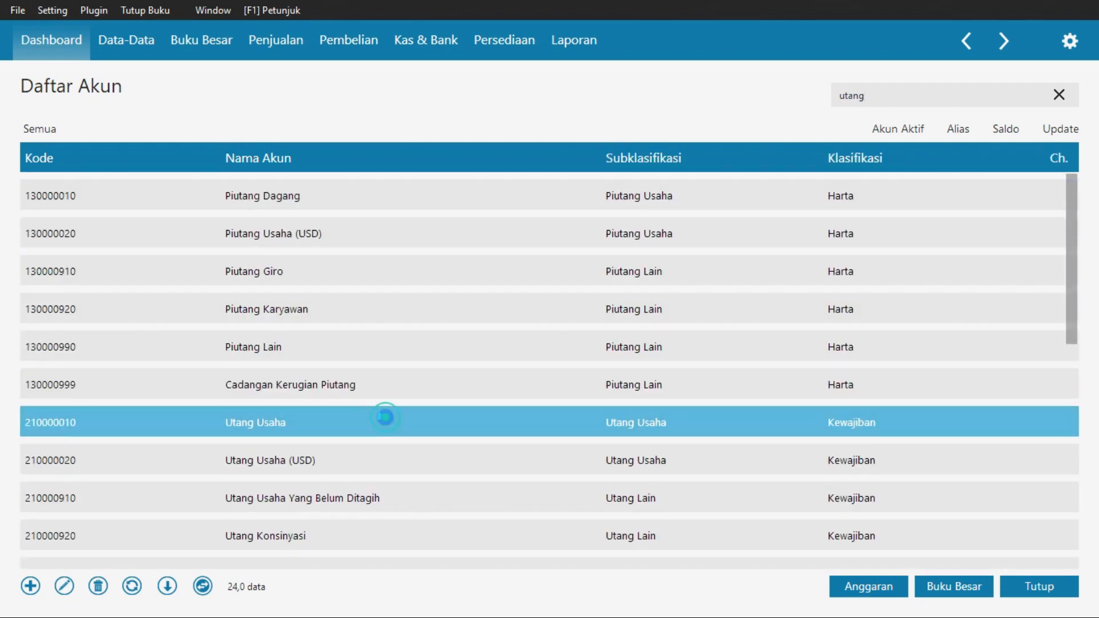
{"action": "left_click", "coordinate": [872, 425]}
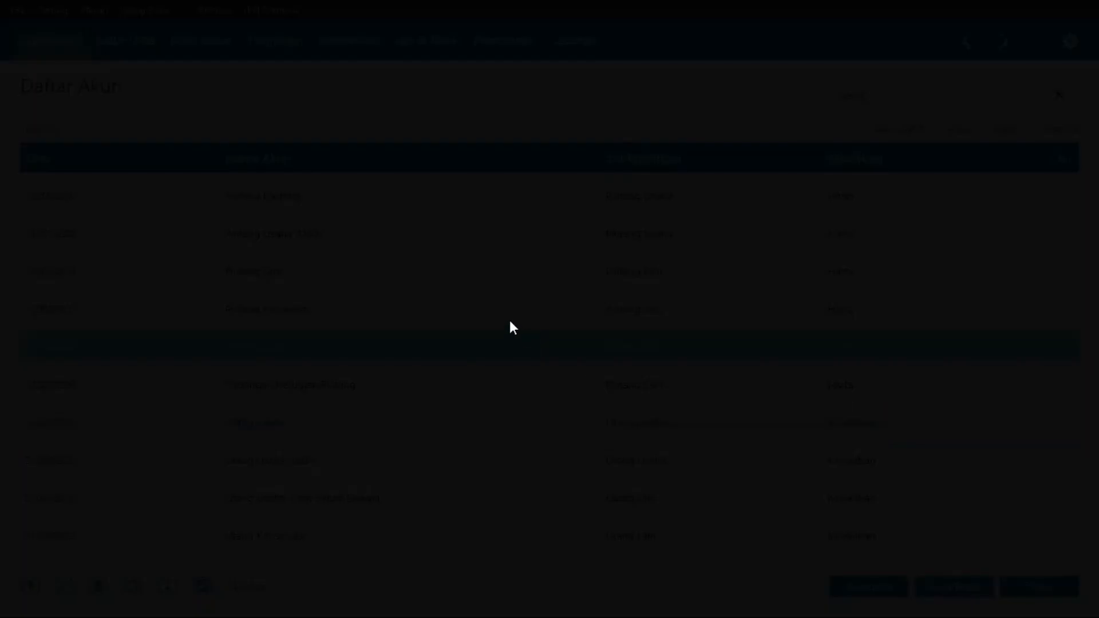
{"action": "triple_click", "coordinate": [474, 286]}
{"action": "type", "text": "H"}
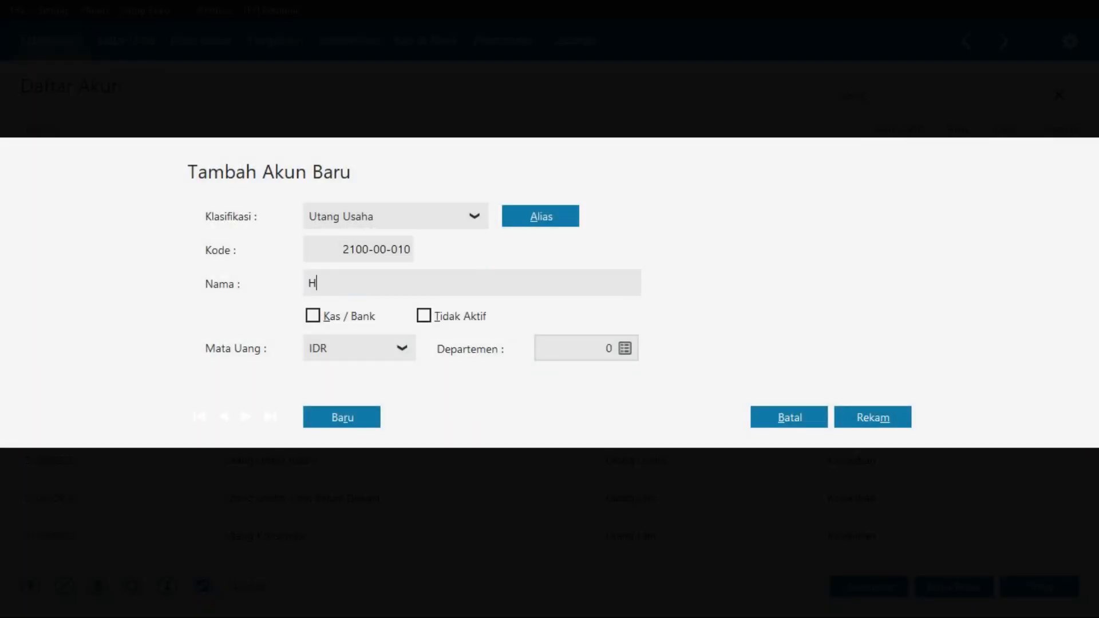
{"action": "type", "text": "utang Dagang"}
{"action": "left_click", "coordinate": [881, 412]}
Copy "Penjualan Kitchen Ware" from row 11 of the PDF table and search the account list for "penjualan"
{"action": "key", "text": "alt+Tab"}
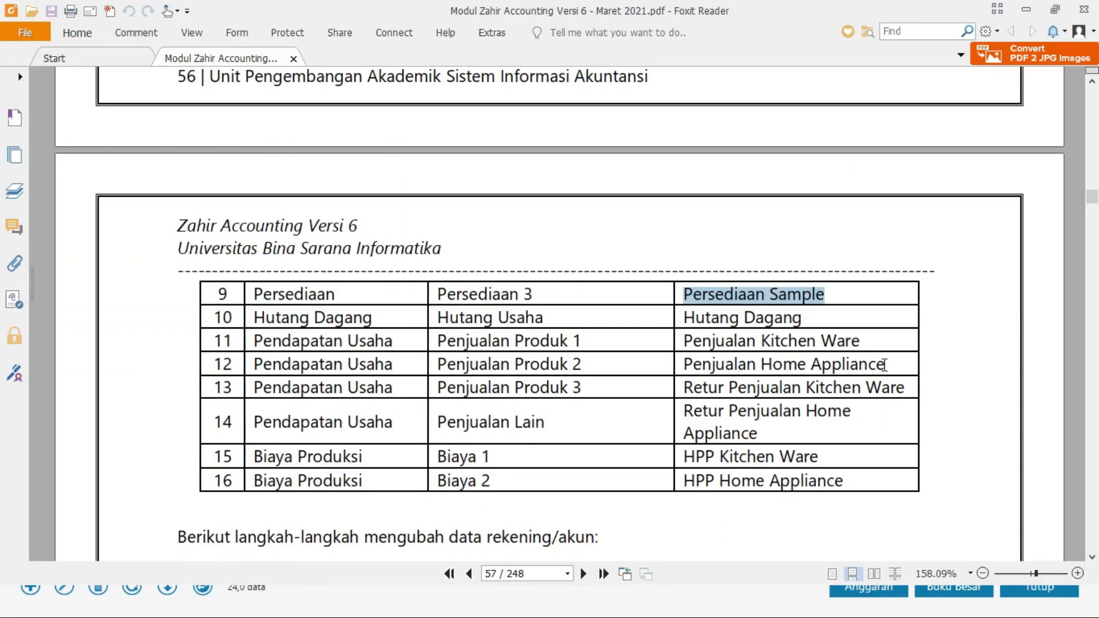
{"action": "left_click_drag", "start_coordinate": [864, 342], "coordinate": [685, 341]}
{"action": "key", "text": "ctrl+c"}
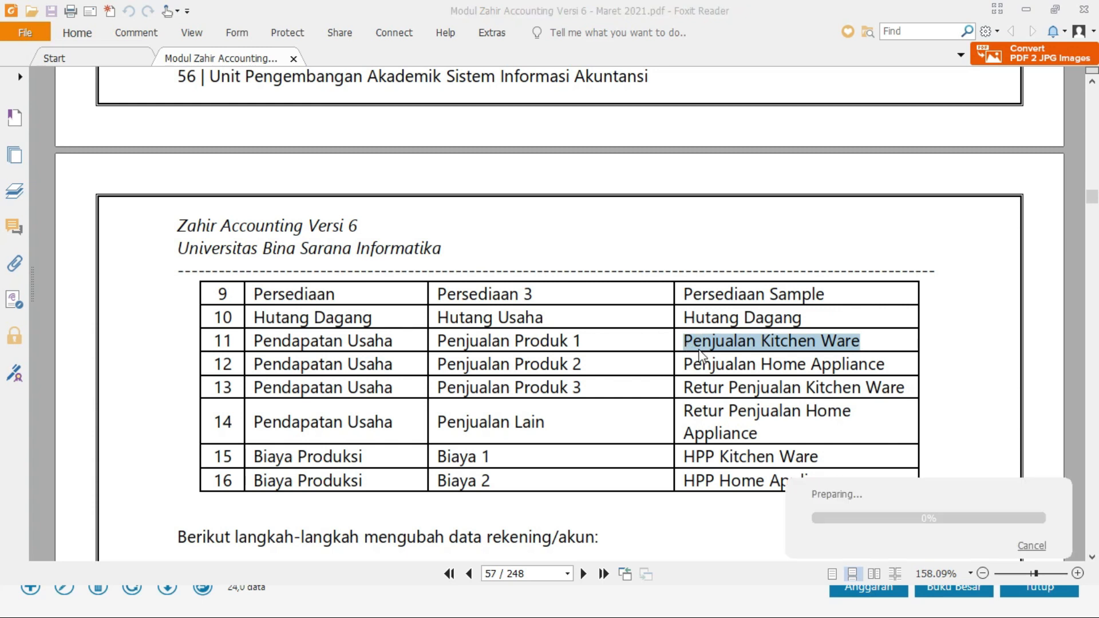
{"action": "key", "text": "alt+Tab"}
{"action": "key", "text": "BackSpace"}
{"action": "key", "text": "BackSpace"}
{"action": "key", "text": "BackSpace"}
{"action": "key", "text": "BackSpace"}
{"action": "key", "text": "BackSpace"}
{"action": "type", "text": "penjualan"}
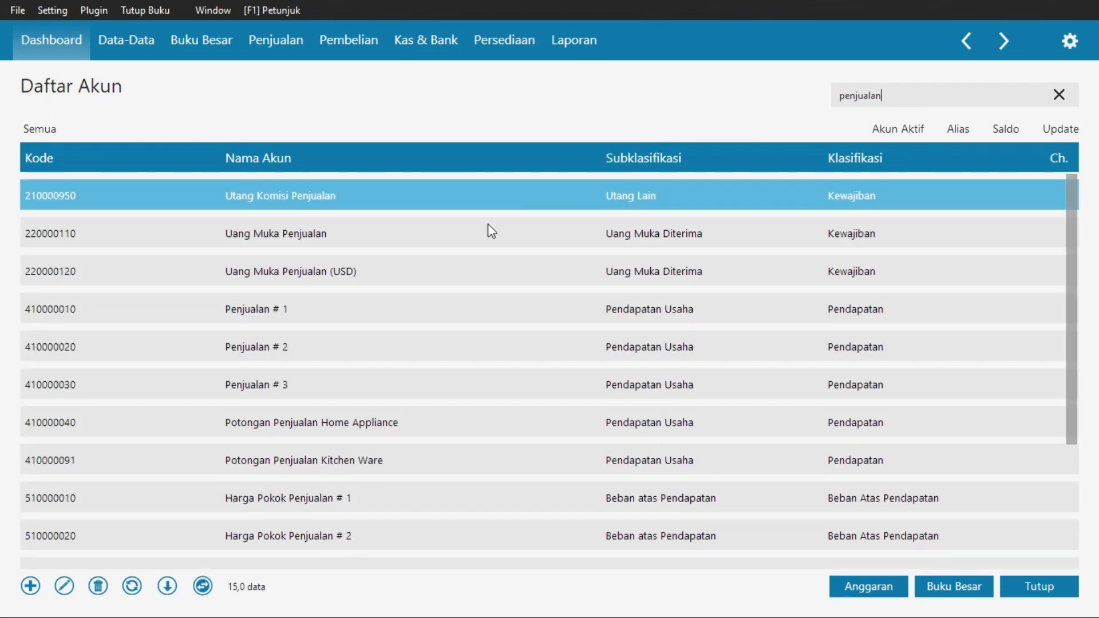
Open the Penjualan # 1 account, accepting the warning, rename it as "Penjualan Kitchen Ware" and record the change
{"action": "left_click", "coordinate": [383, 315]}
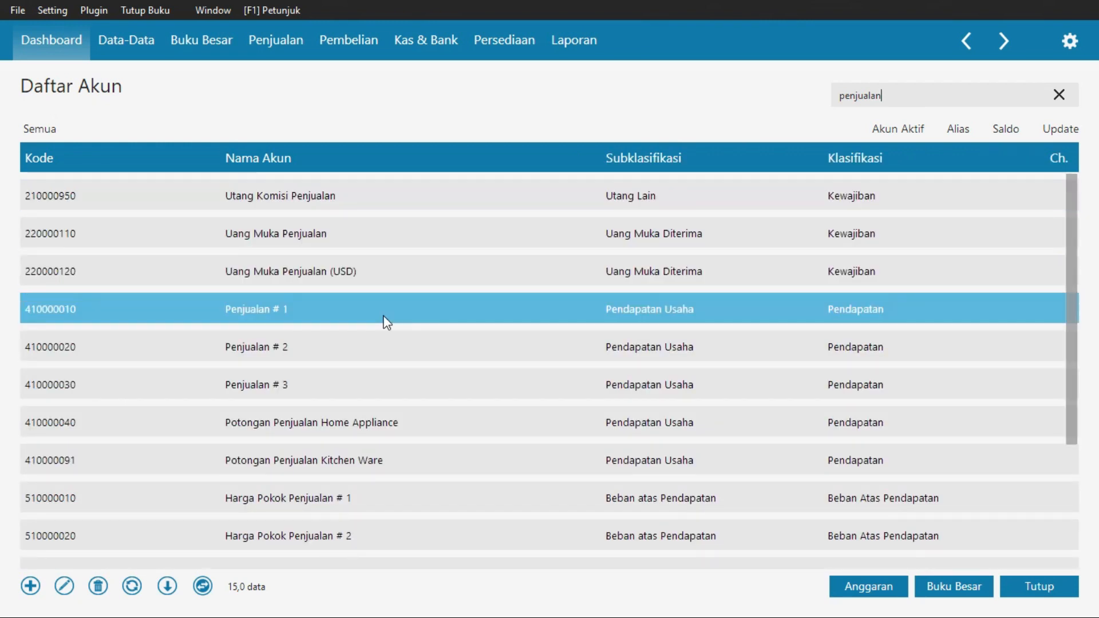
{"action": "double_click", "coordinate": [382, 315]}
{"action": "left_click", "coordinate": [872, 426]}
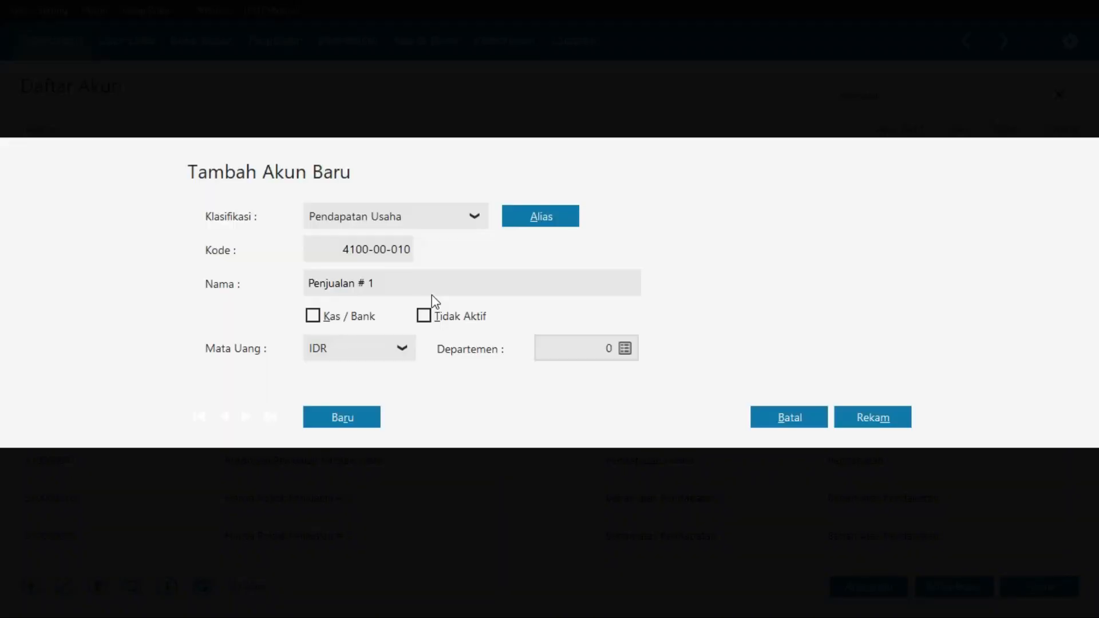
{"action": "left_click", "coordinate": [430, 286]}
{"action": "key", "text": "ctrl+v"}
{"action": "left_click", "coordinate": [868, 417]}
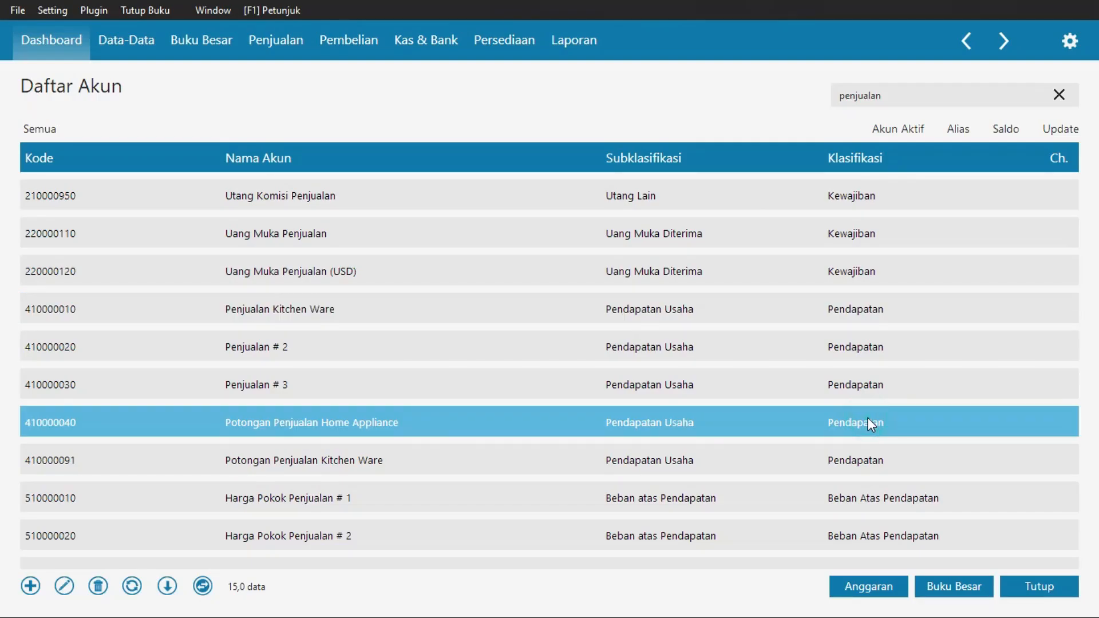
Copy the new name from row 12 of the PDF table, rename the Penjualan # 2 account as "Penjualan Home Appliance" and record it
{"action": "key", "text": "alt+Tab"}
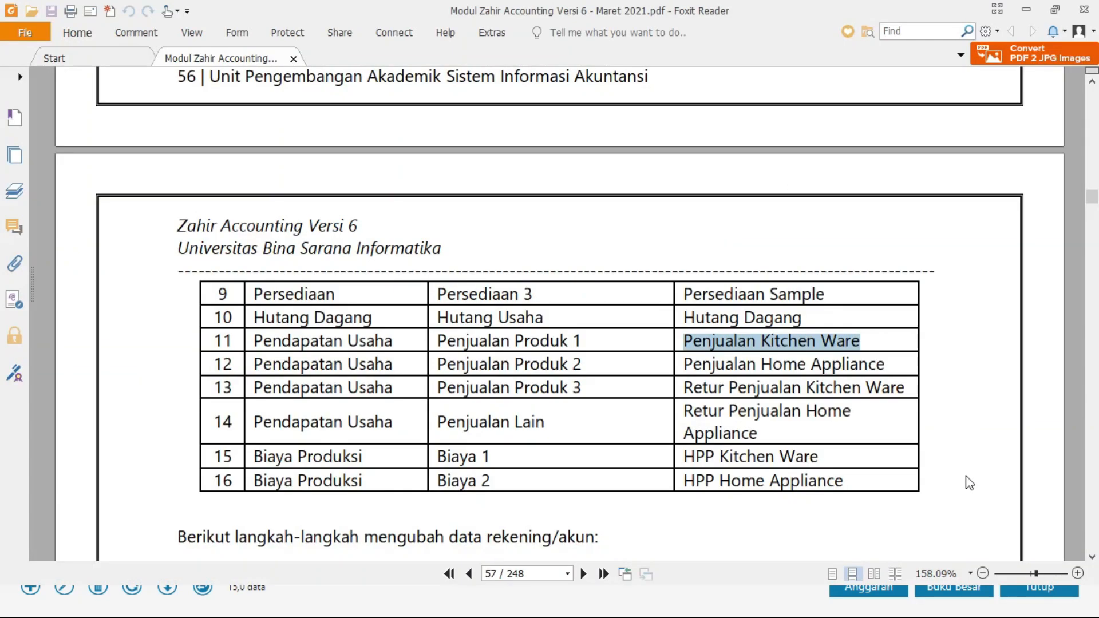
{"action": "left_click_drag", "start_coordinate": [886, 367], "coordinate": [688, 366]}
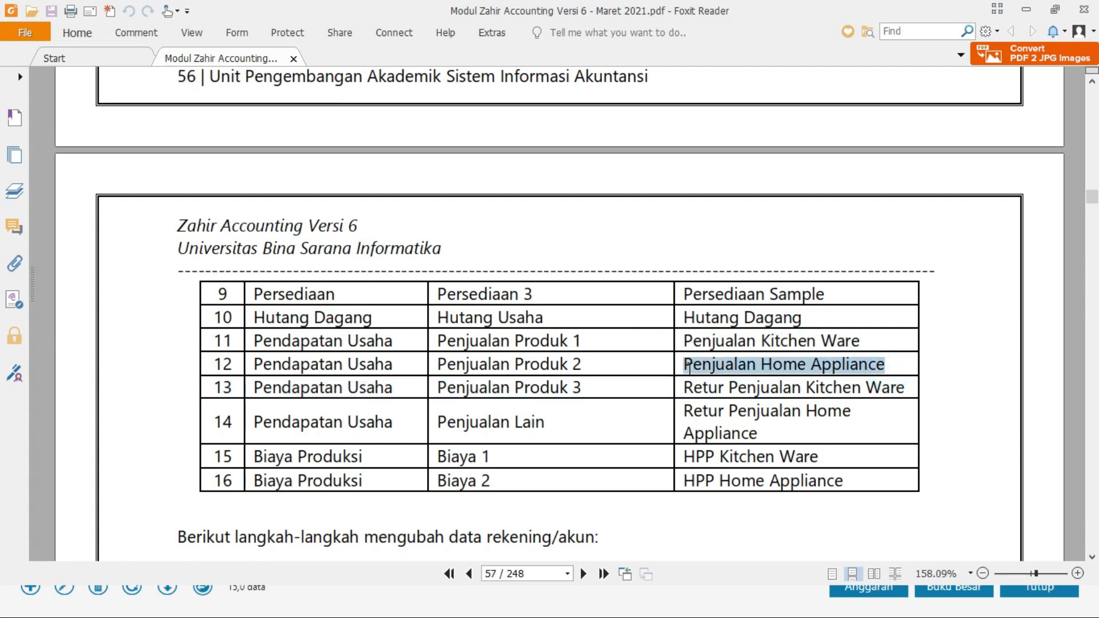
{"action": "key", "text": "alt+Tab"}
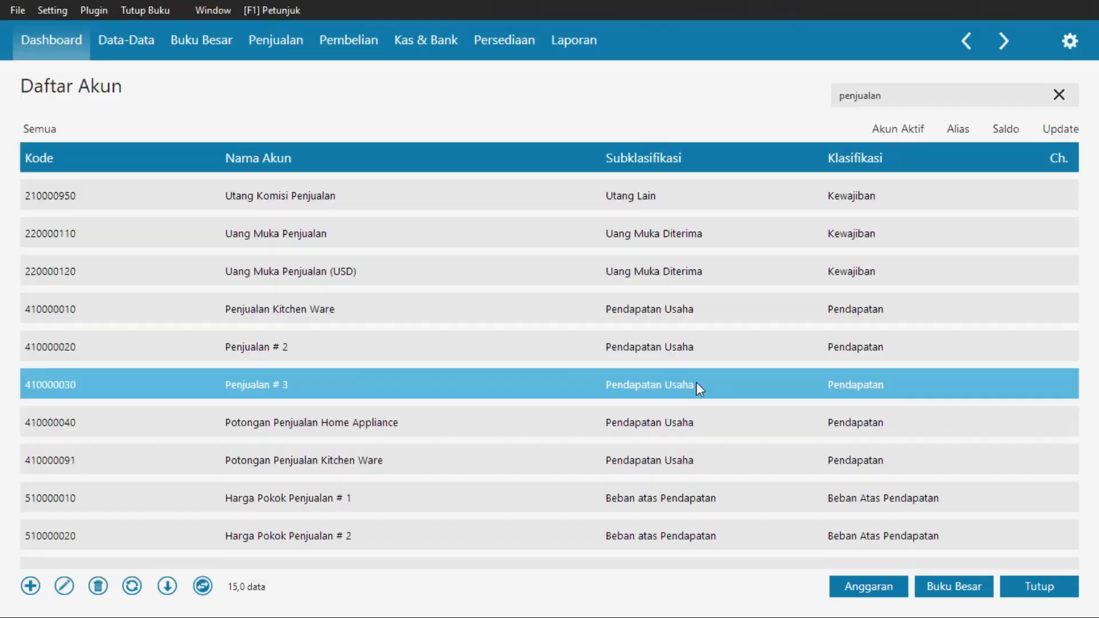
{"action": "double_click", "coordinate": [320, 340]}
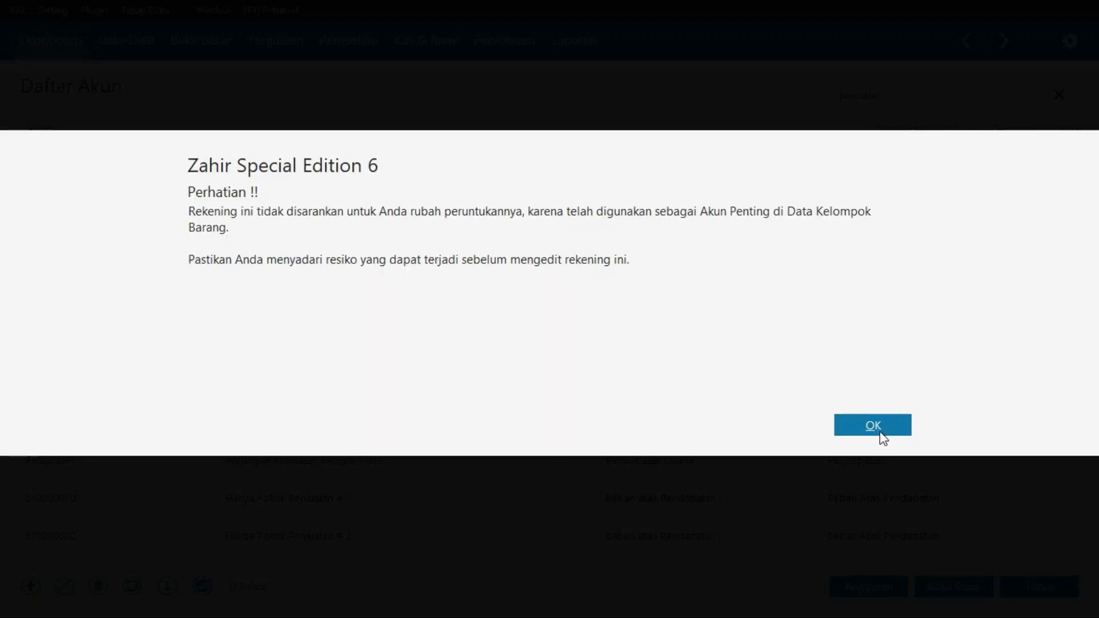
{"action": "left_click", "coordinate": [875, 431]}
{"action": "left_click", "coordinate": [454, 284]}
{"action": "type", "text": "Penjualan Home Appliance"}
{"action": "left_click", "coordinate": [872, 417]}
Copy the new name from row 13 of the PDF table, rename the Penjualan # 3 account as "Retur Penjualan Kitchen Ware" and record it
{"action": "key", "text": "alt+Tab"}
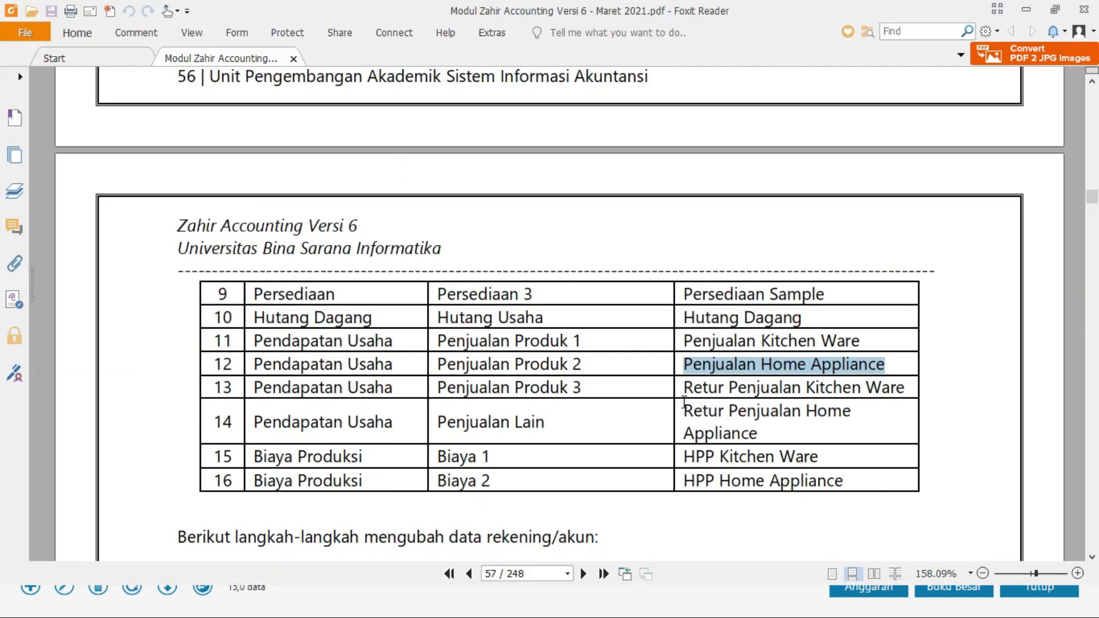
{"action": "left_click_drag", "start_coordinate": [903, 388], "coordinate": [686, 387]}
{"action": "key", "text": "ctrl+c"}
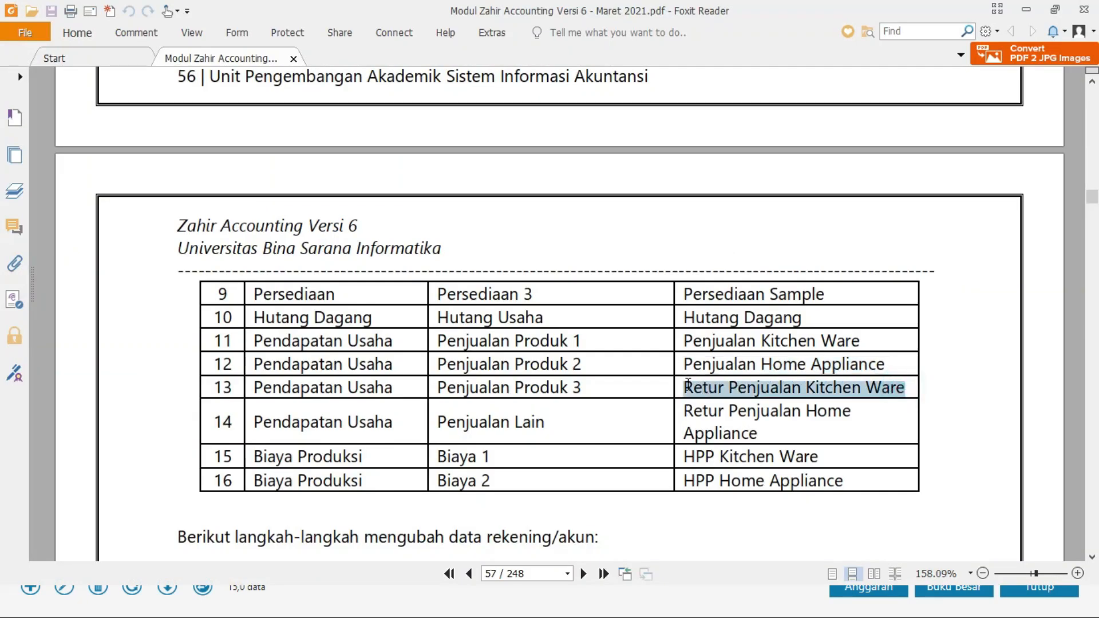
{"action": "key", "text": "alt+Tab"}
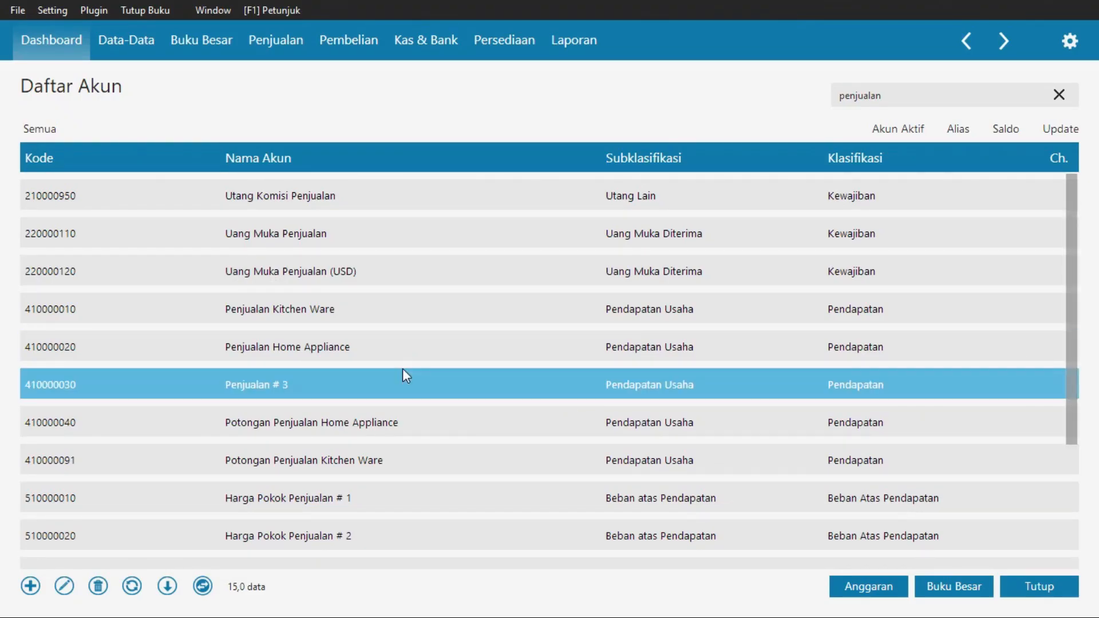
{"action": "double_click", "coordinate": [403, 373]}
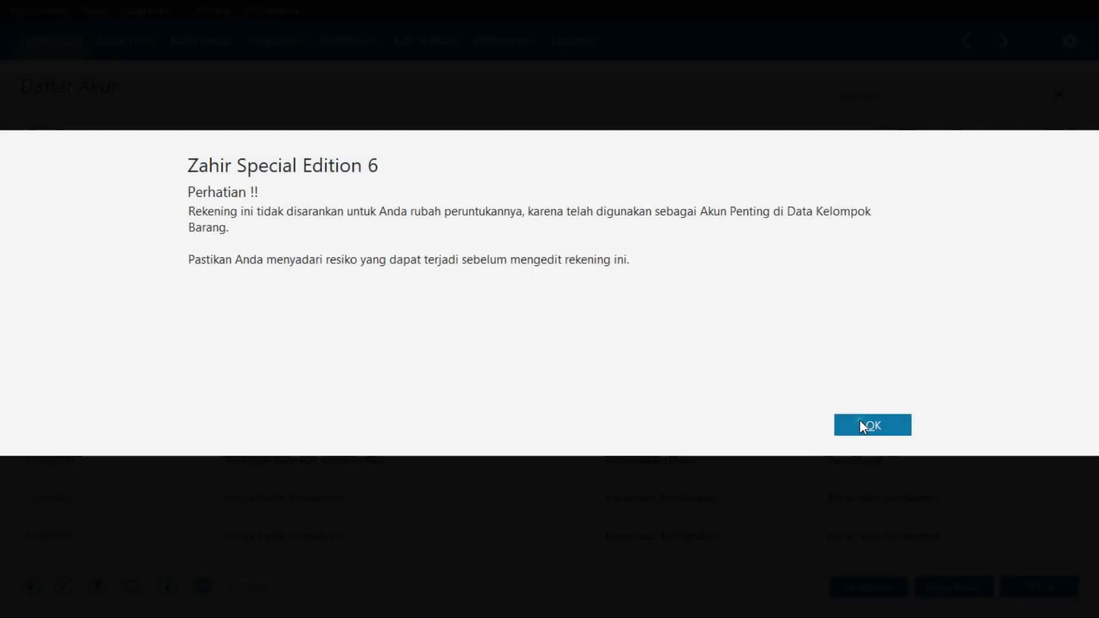
{"action": "left_click", "coordinate": [862, 424]}
{"action": "left_click", "coordinate": [462, 277]}
{"action": "key", "text": "ctrl+v"}
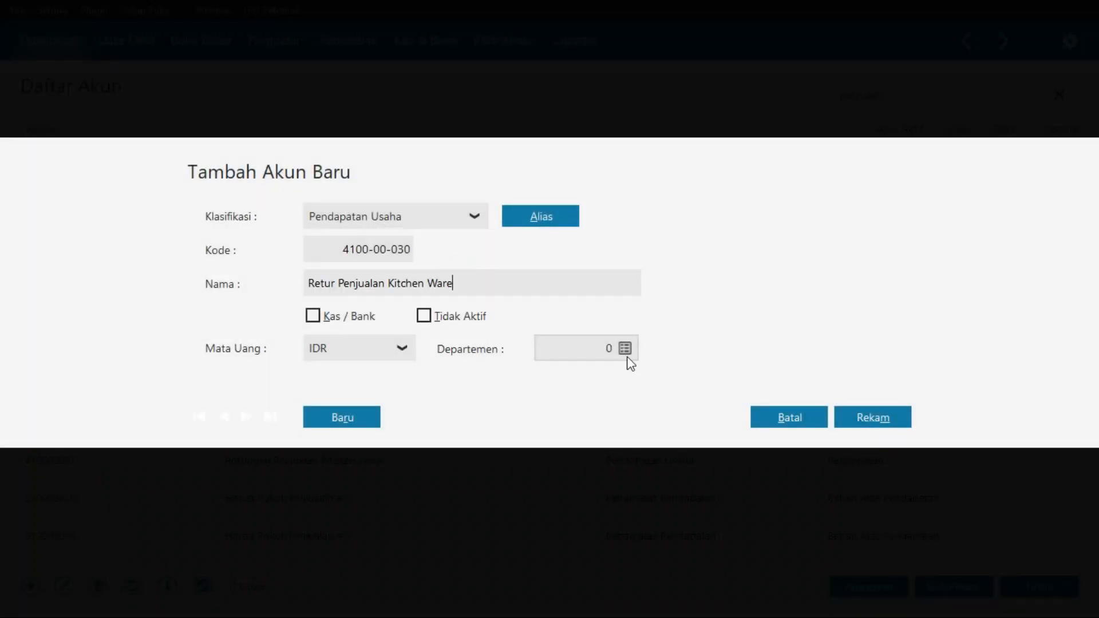
{"action": "left_click", "coordinate": [905, 421]}
Copy "Retur Penjualan Home Appliance" from row 14 of the PDF table and look for the matching account in the filtered account list
{"action": "key", "text": "alt+Tab"}
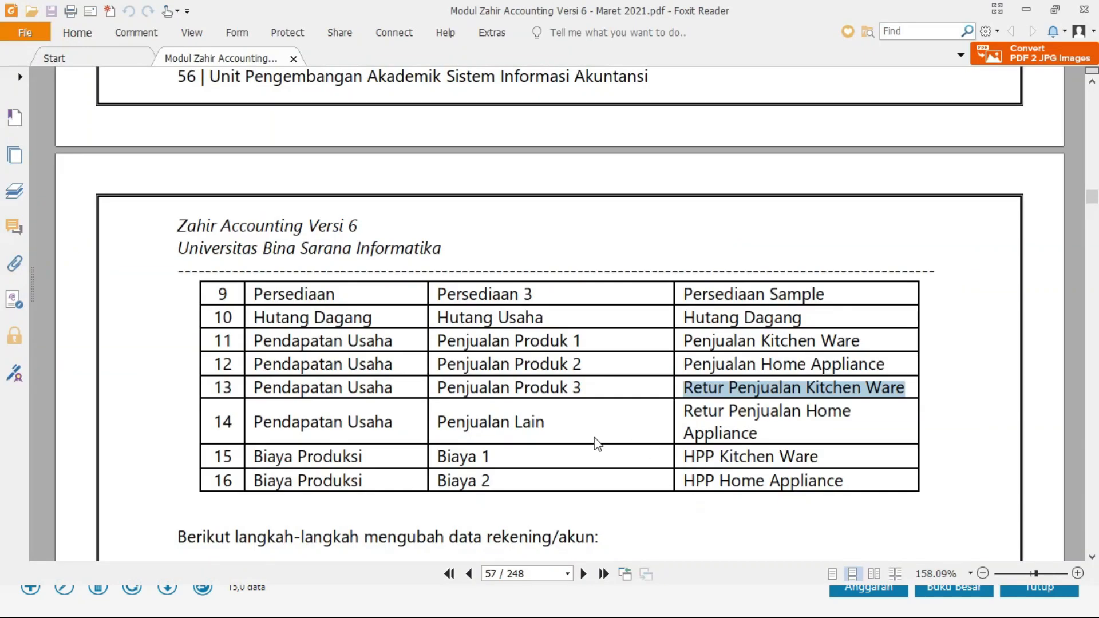
{"action": "left_click_drag", "start_coordinate": [761, 438], "coordinate": [688, 411]}
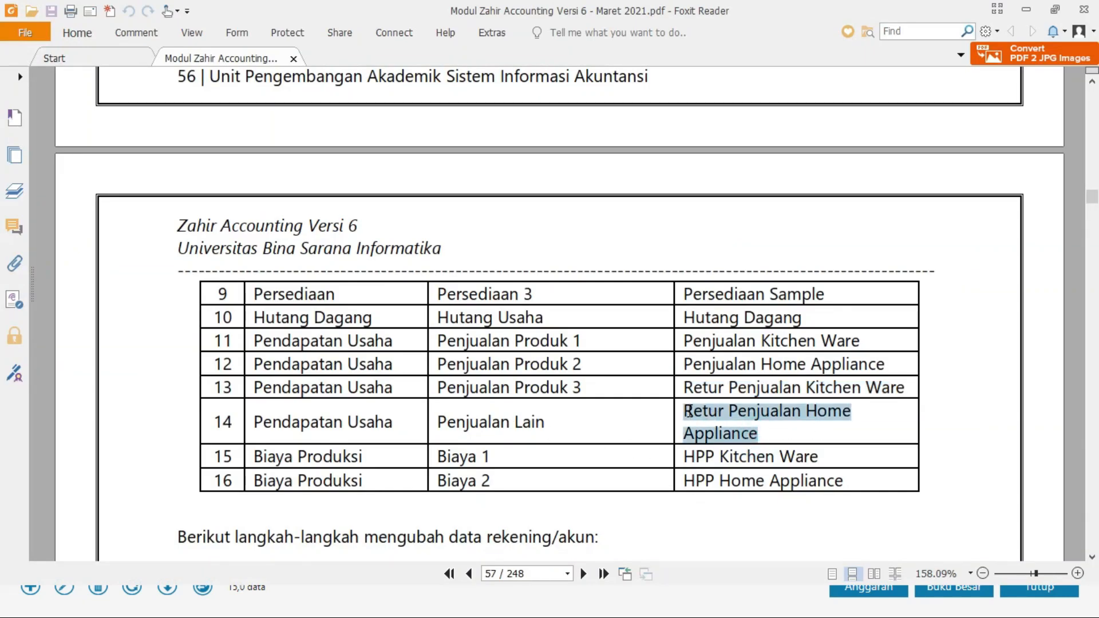
{"action": "key", "text": "alt+Tab"}
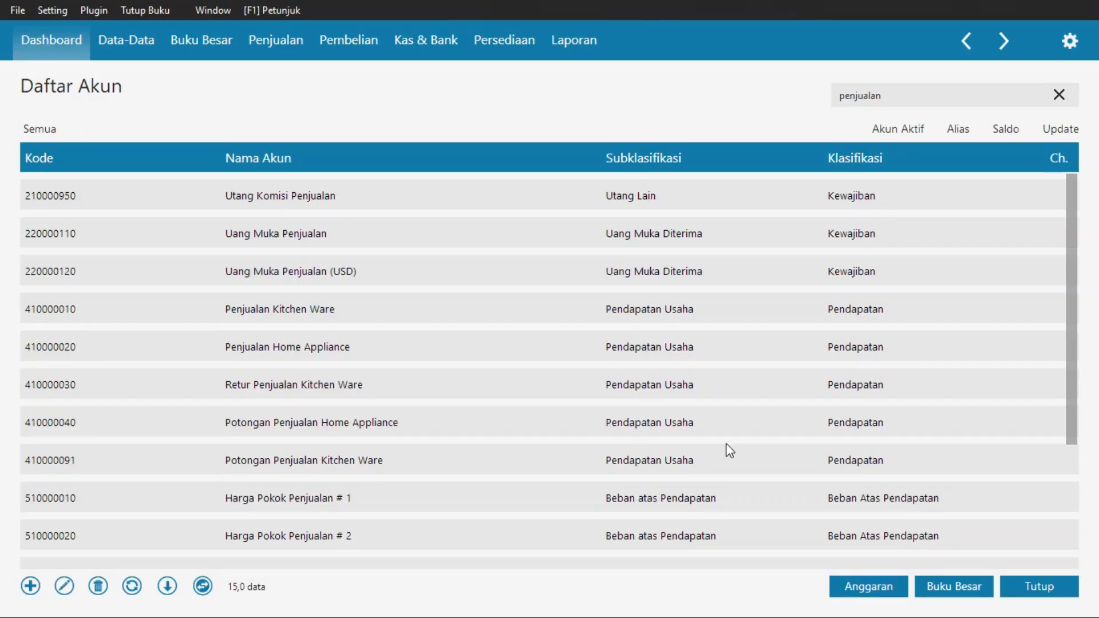
{"action": "scroll", "coordinate": [501, 449], "scroll_direction": "down", "scroll_amount": 1}
{"action": "scroll", "coordinate": [495, 446], "scroll_direction": "down", "scroll_amount": 4}
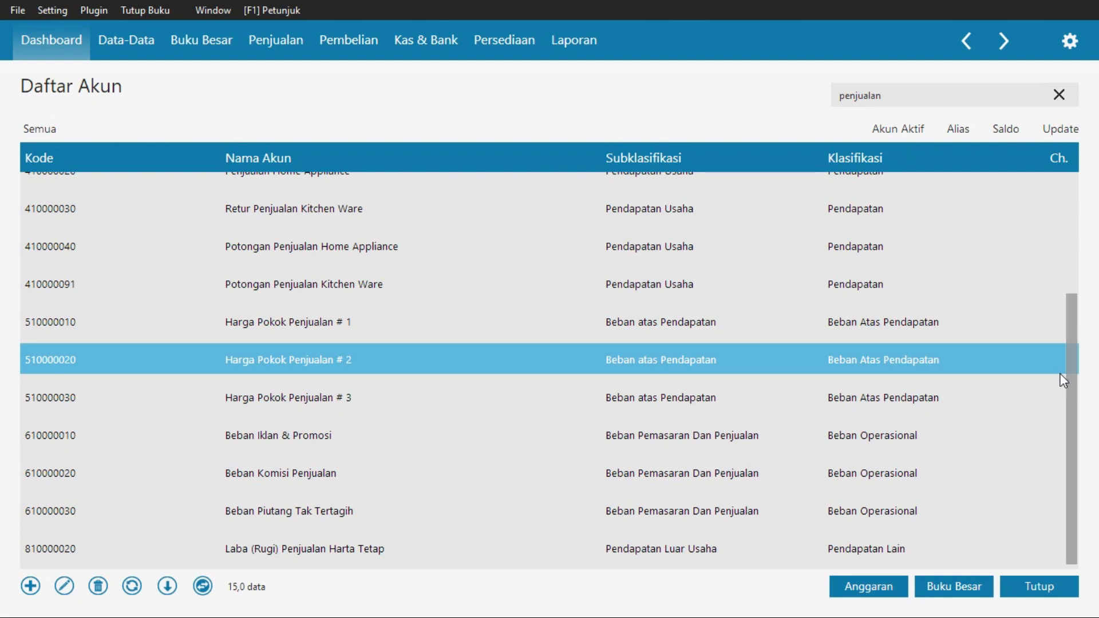
{"action": "left_click_drag", "start_coordinate": [1071, 358], "coordinate": [1074, 276]}
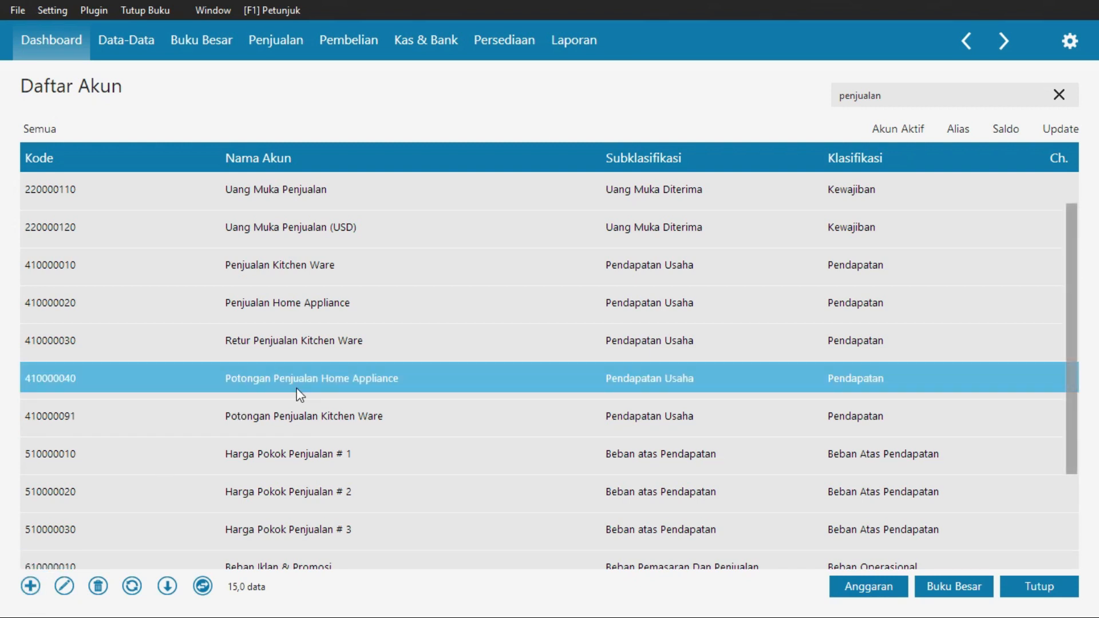
Try to add a new account to the account list, dismissing the notice each time
{"action": "left_click", "coordinate": [30, 586]}
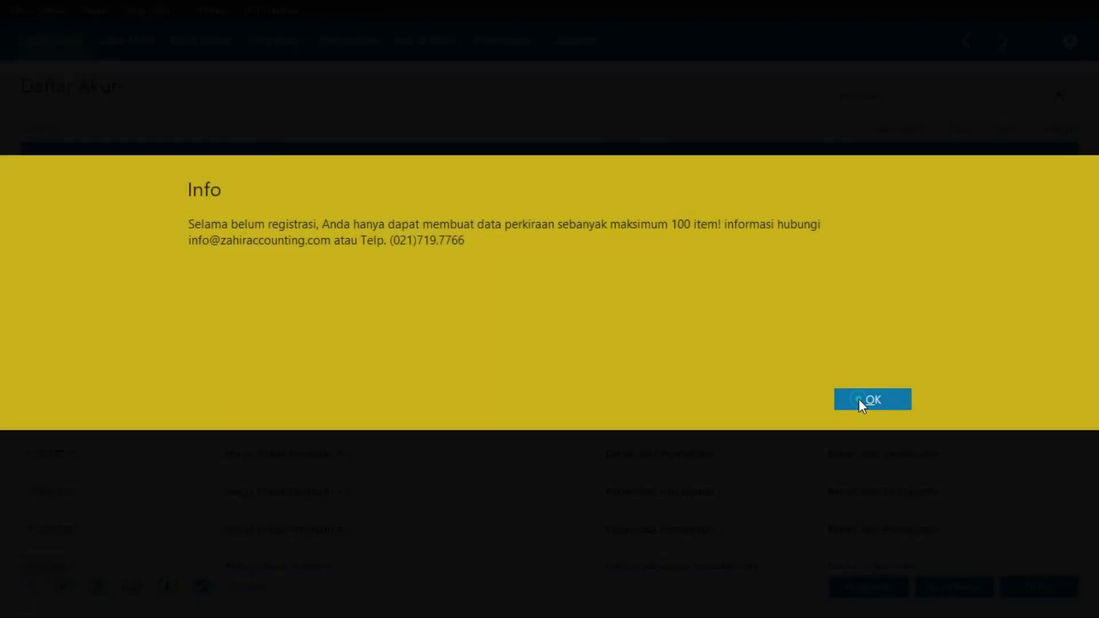
{"action": "left_click", "coordinate": [858, 400]}
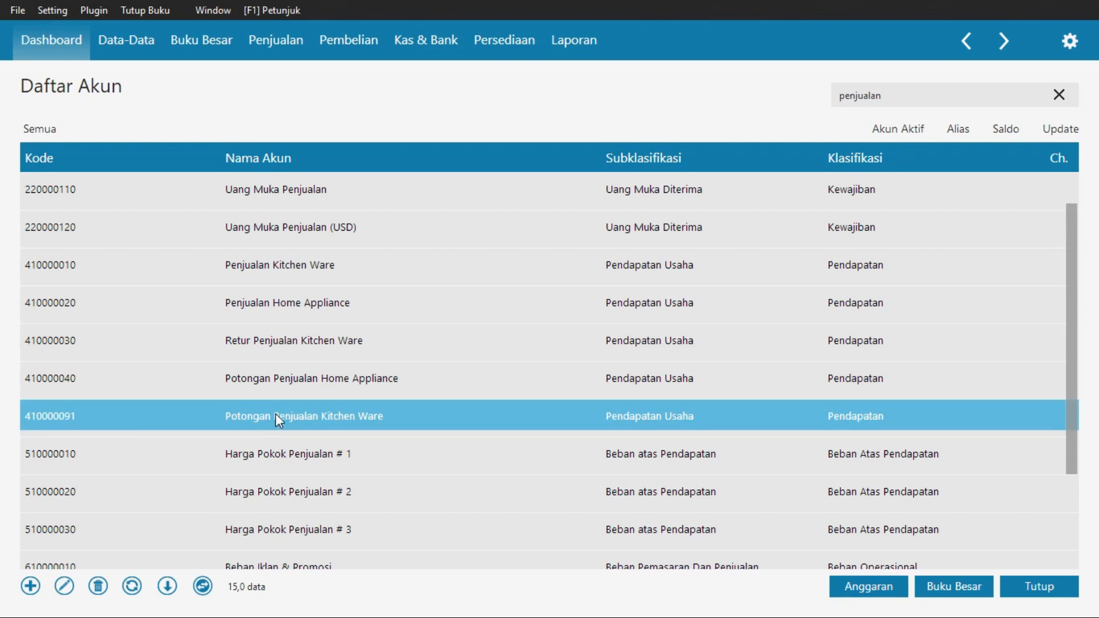
{"action": "left_click", "coordinate": [33, 583]}
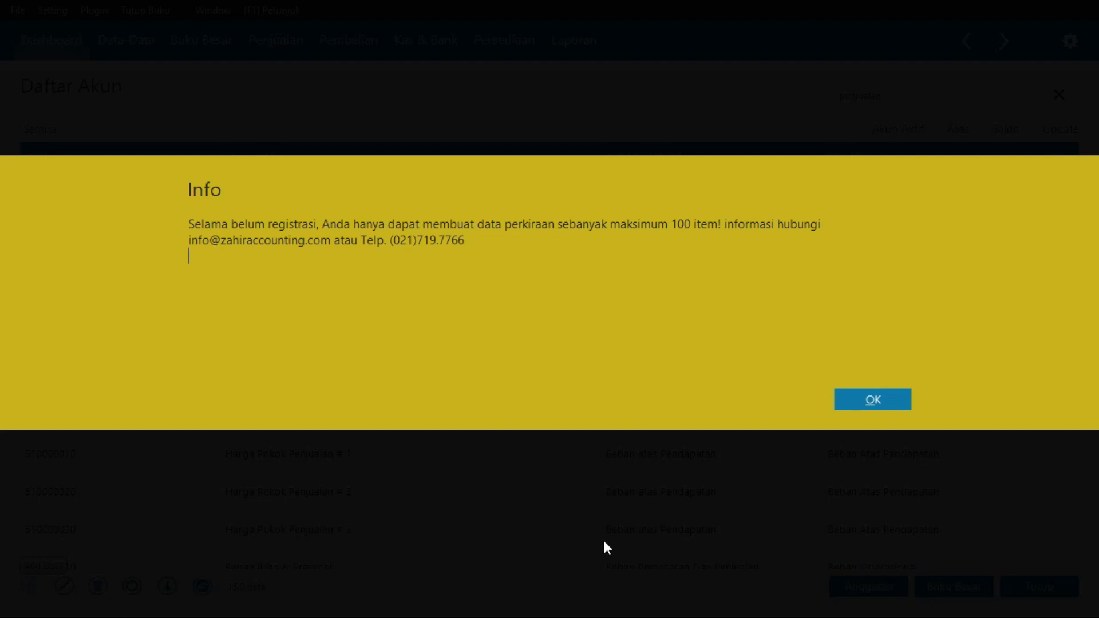
{"action": "left_click", "coordinate": [836, 406]}
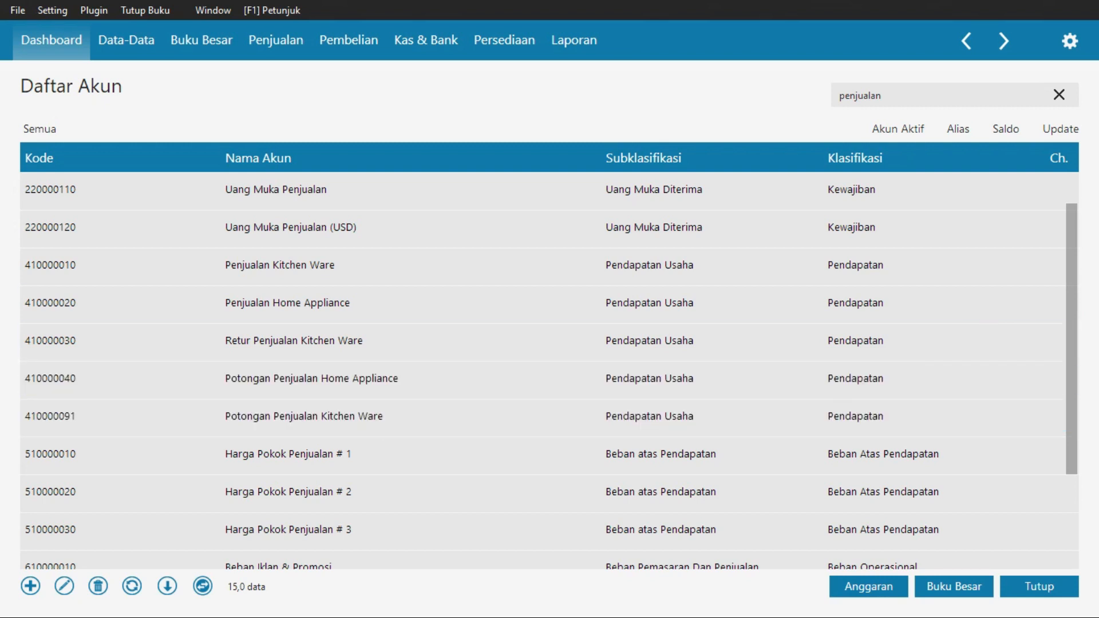
Clear the "penjualan" search and locate the Pendapatan Lain account in the full account list
{"action": "left_click_drag", "start_coordinate": [1070, 258], "coordinate": [1074, 385]}
{"action": "left_click", "coordinate": [908, 90]}
{"action": "key", "text": "BackSpace"}
{"action": "key", "text": "BackSpace"}
{"action": "key", "text": "BackSpace"}
{"action": "key", "text": "BackSpace"}
{"action": "key", "text": "BackSpace"}
{"action": "key", "text": "BackSpace"}
{"action": "key", "text": "BackSpace"}
{"action": "key", "text": "BackSpace"}
{"action": "key", "text": "BackSpace"}
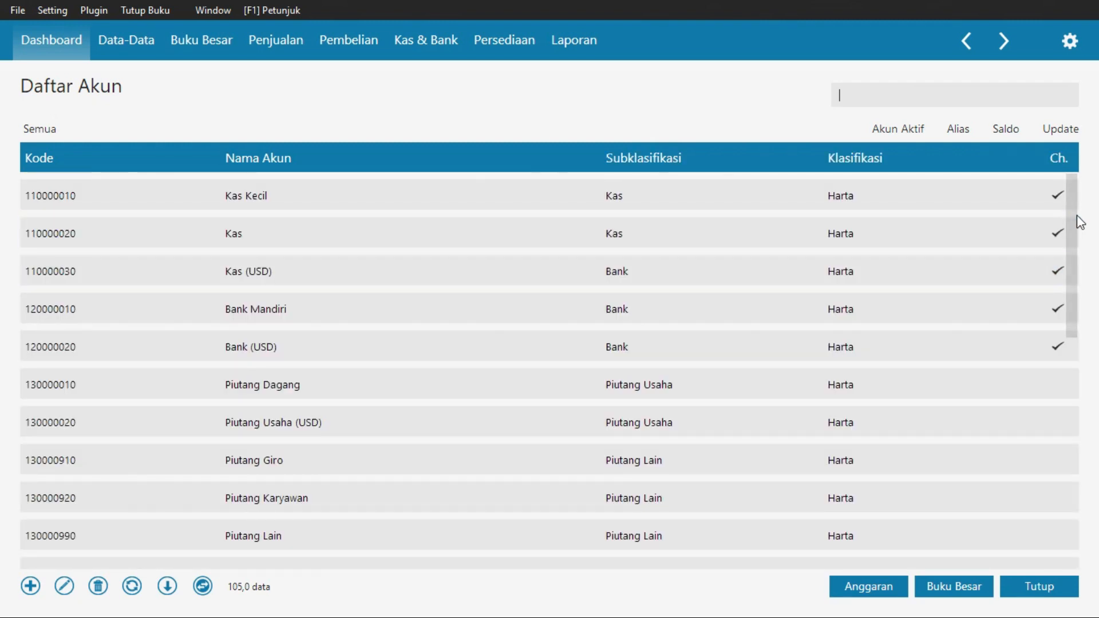
{"action": "left_click_drag", "start_coordinate": [1072, 216], "coordinate": [1070, 440]}
{"action": "left_click_drag", "start_coordinate": [1072, 391], "coordinate": [1057, 520]}
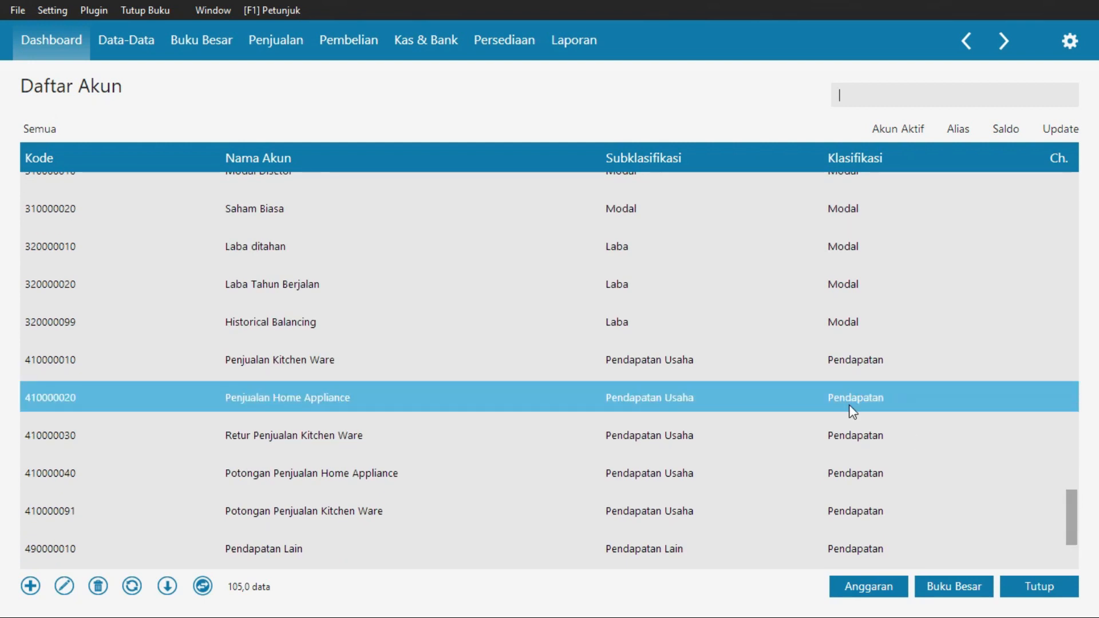
{"action": "scroll", "coordinate": [812, 426], "scroll_direction": "down", "scroll_amount": 2}
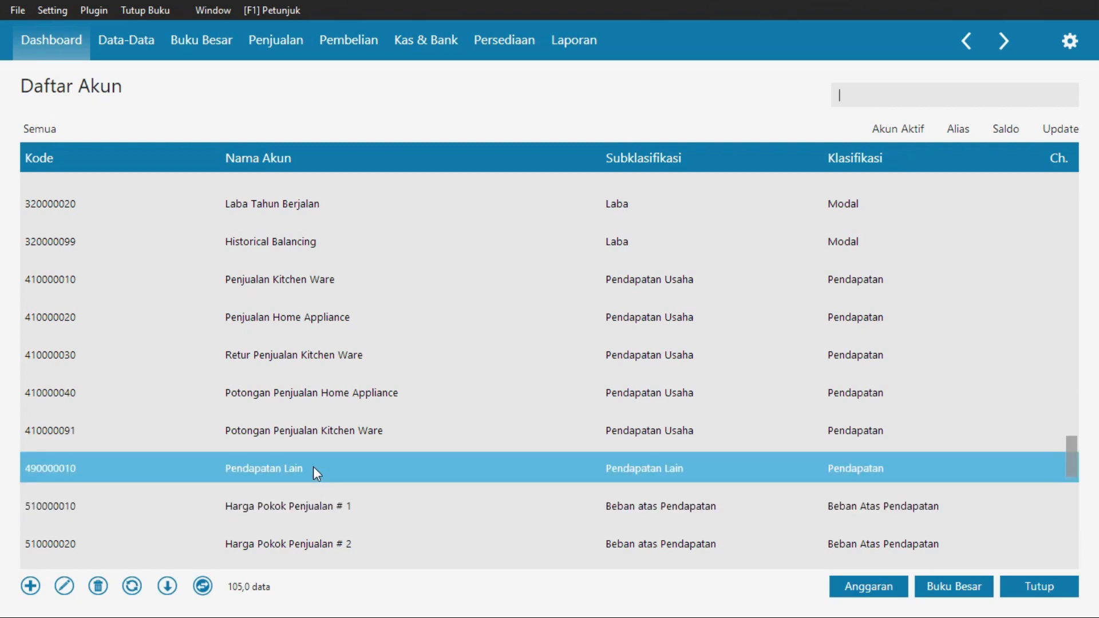
Open the Pendapatan Lain account, accepting the warning, rename it as "Retur Penjualan Home Appliance" and record the change
{"action": "double_click", "coordinate": [313, 466]}
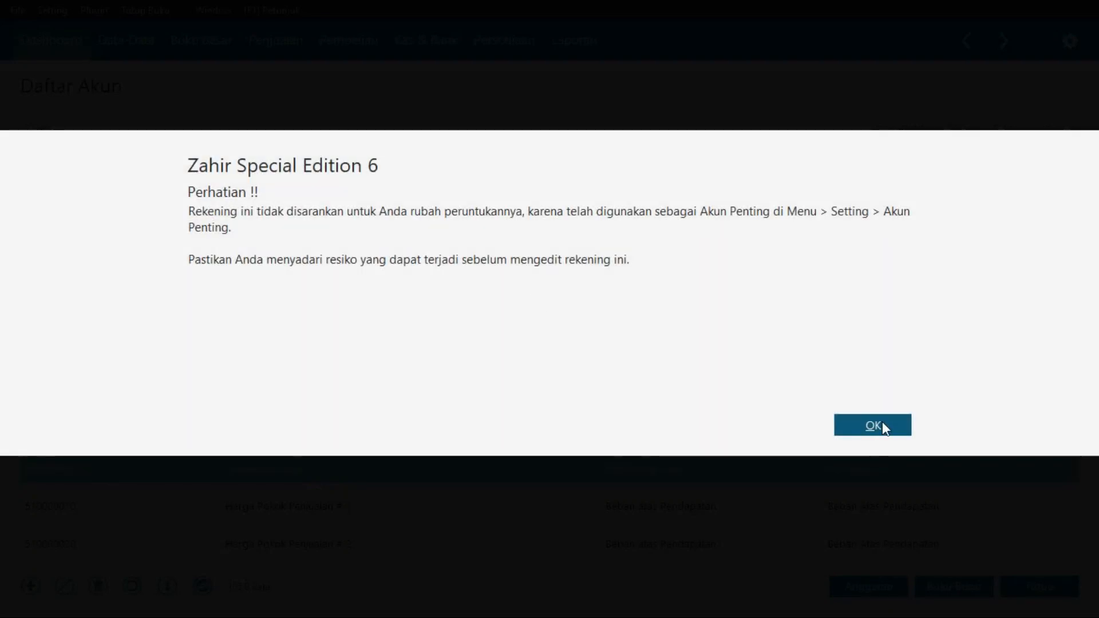
{"action": "left_click", "coordinate": [881, 425]}
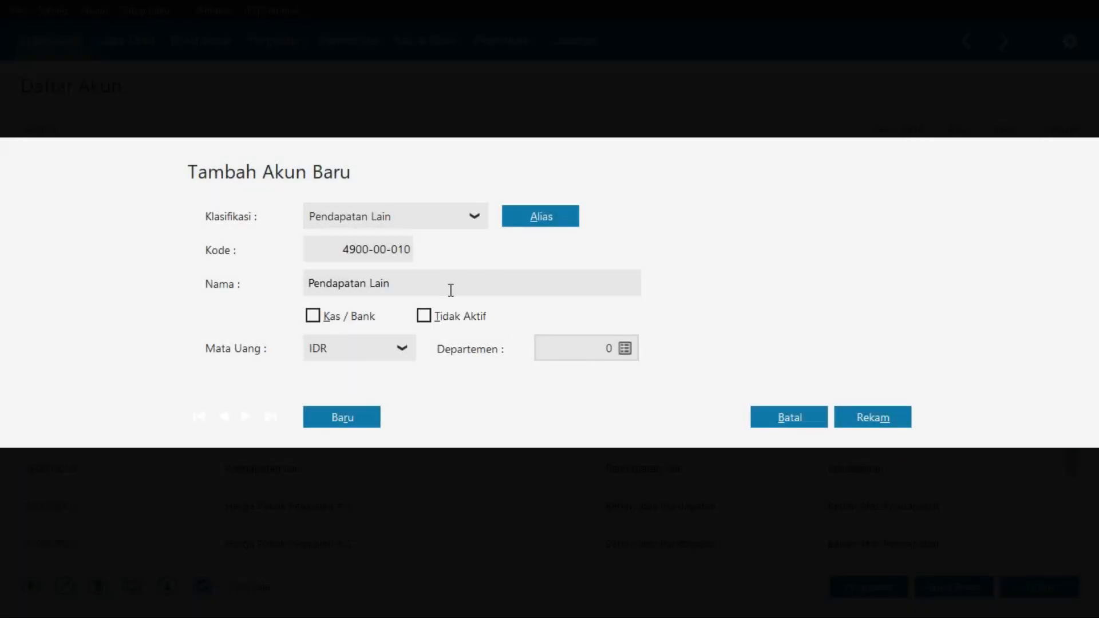
{"action": "triple_click", "coordinate": [451, 290]}
{"action": "type", "text": "Appliance"}
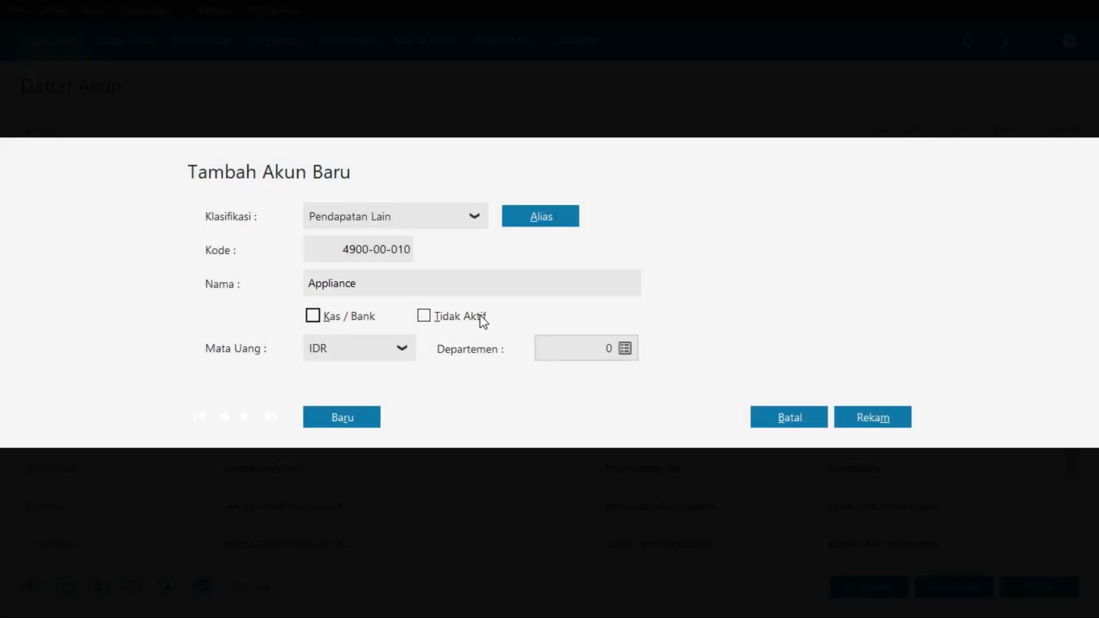
{"action": "key", "text": "Home"}
{"action": "type", "text": "Retur Penjualan Home"}
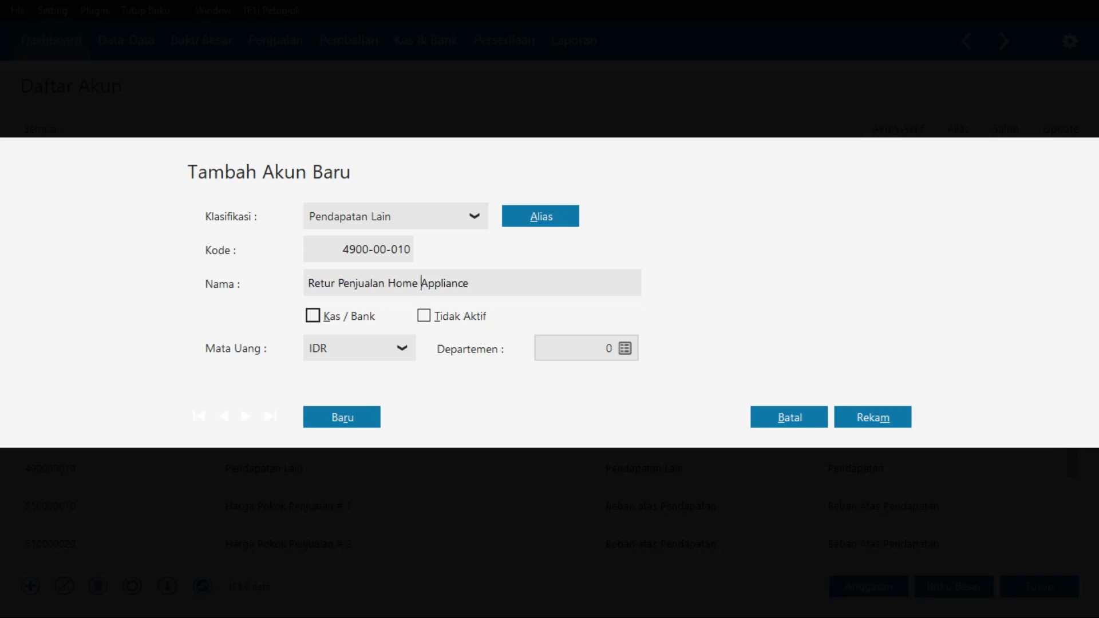
{"action": "left_click", "coordinate": [866, 412]}
{"action": "left_click", "coordinate": [242, 507]}
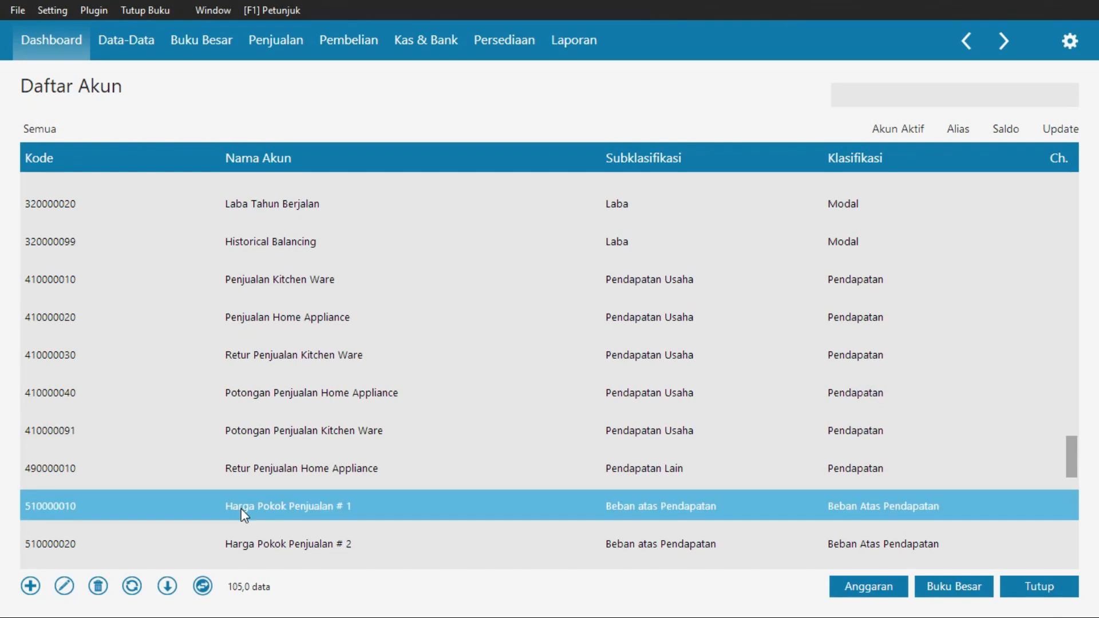
{"action": "left_click", "coordinate": [255, 468]}
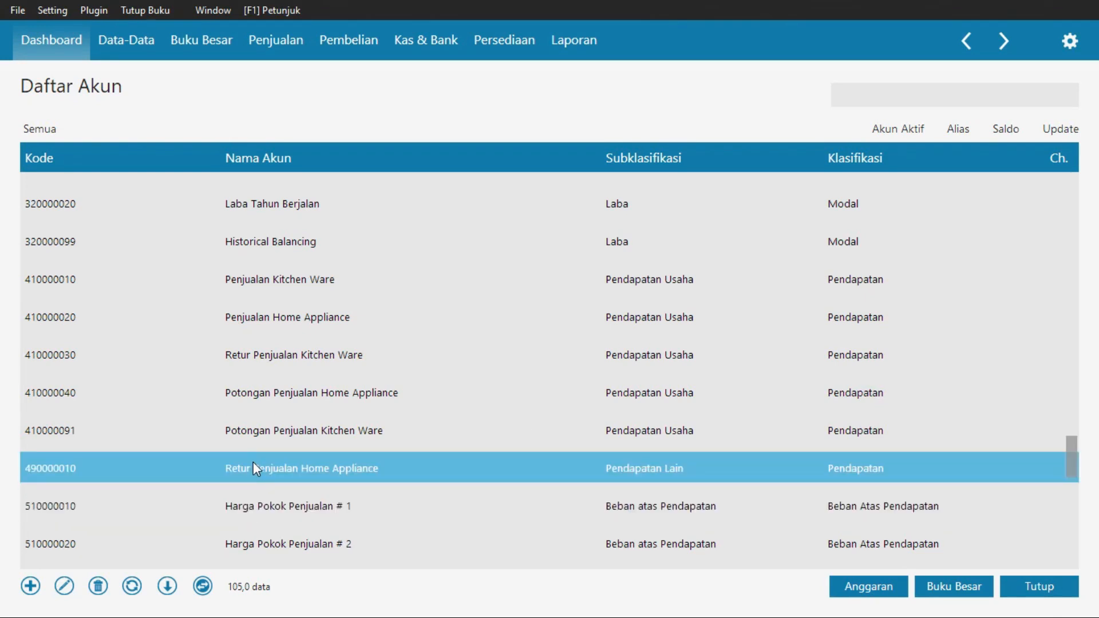
Copy "HPP Kitchen Ware" from row 15 of the PDF table and select the Harga Pokok Penjualan # 1 account
{"action": "key", "text": "alt+Tab"}
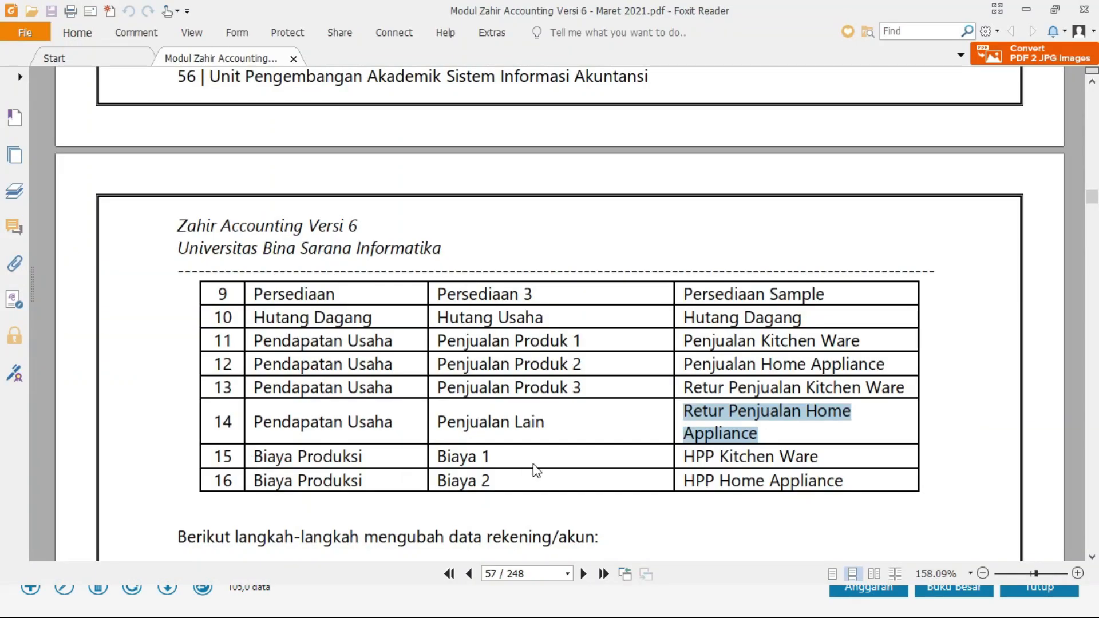
{"action": "left_click_drag", "start_coordinate": [820, 461], "coordinate": [680, 460]}
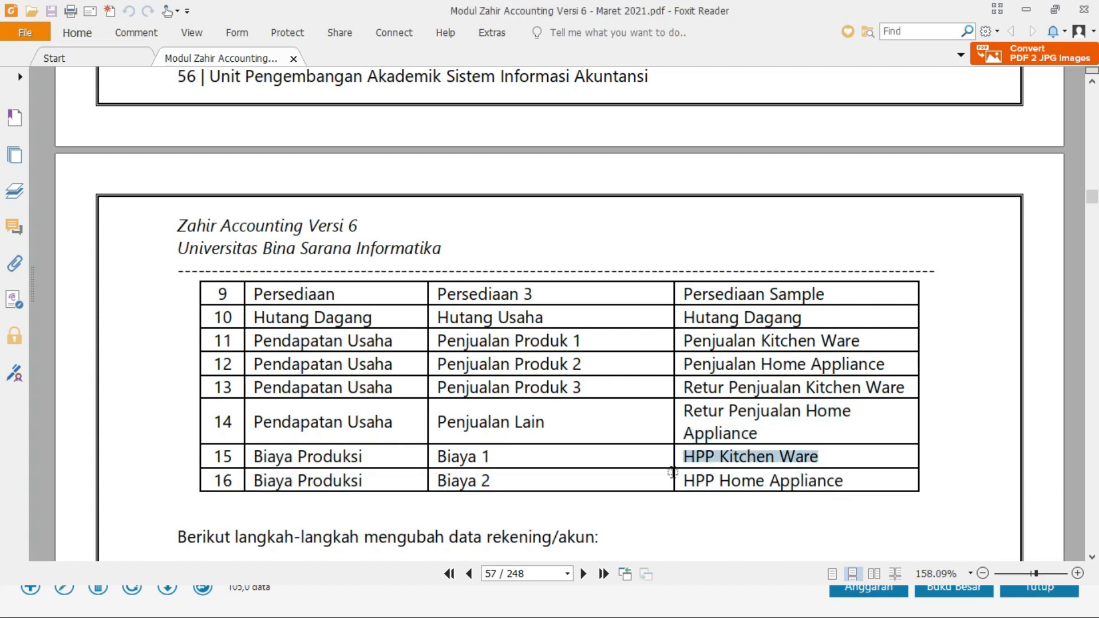
{"action": "key", "text": "alt+Tab"}
{"action": "scroll", "coordinate": [448, 435], "scroll_direction": "down", "scroll_amount": 3}
{"action": "left_click", "coordinate": [449, 438]}
{"action": "scroll", "coordinate": [448, 434], "scroll_direction": "down", "scroll_amount": 3}
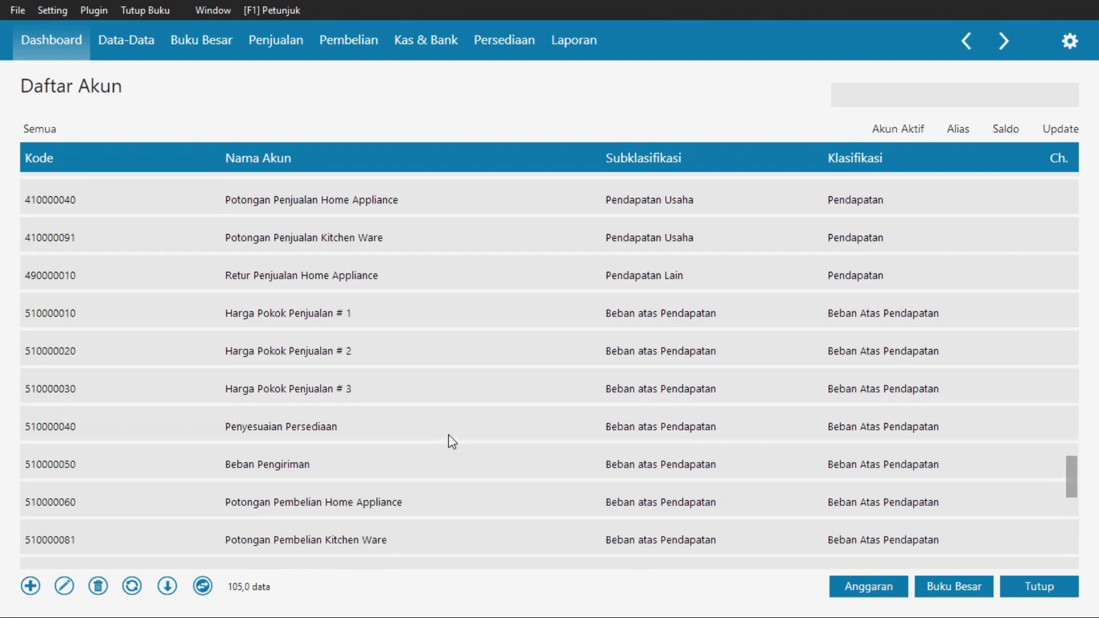
{"action": "left_click", "coordinate": [468, 463]}
{"action": "left_click", "coordinate": [437, 352]}
{"action": "left_click", "coordinate": [416, 319]}
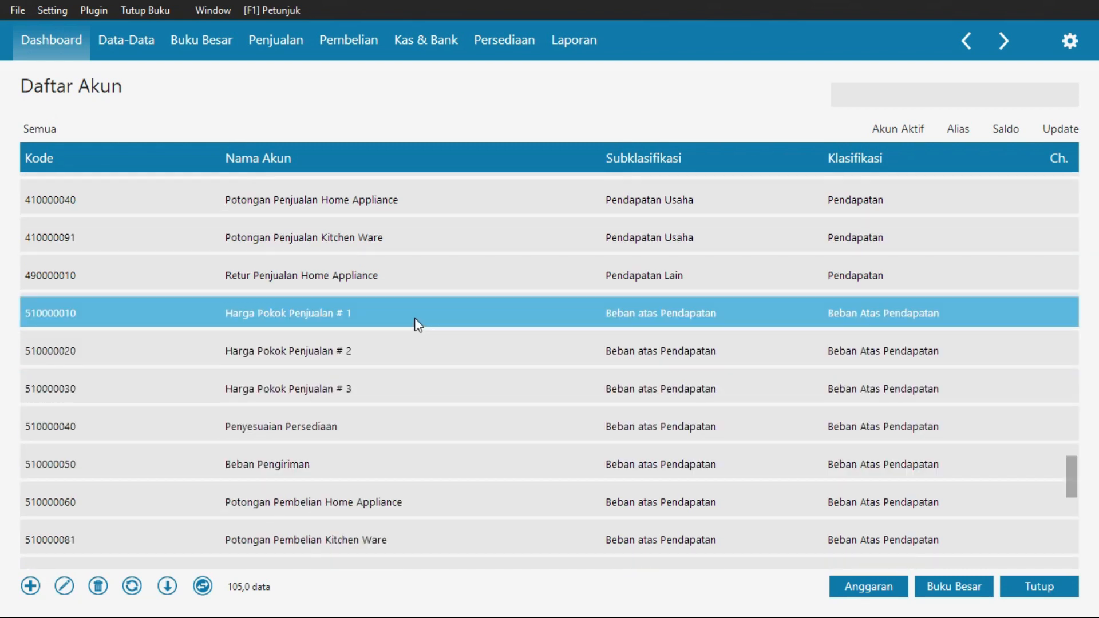
Open the Harga Pokok Penjualan # 1 account, accepting the warning, rename it as "HPP Kitchen Ware" and record the change
{"action": "double_click", "coordinate": [414, 317]}
{"action": "left_click", "coordinate": [856, 422]}
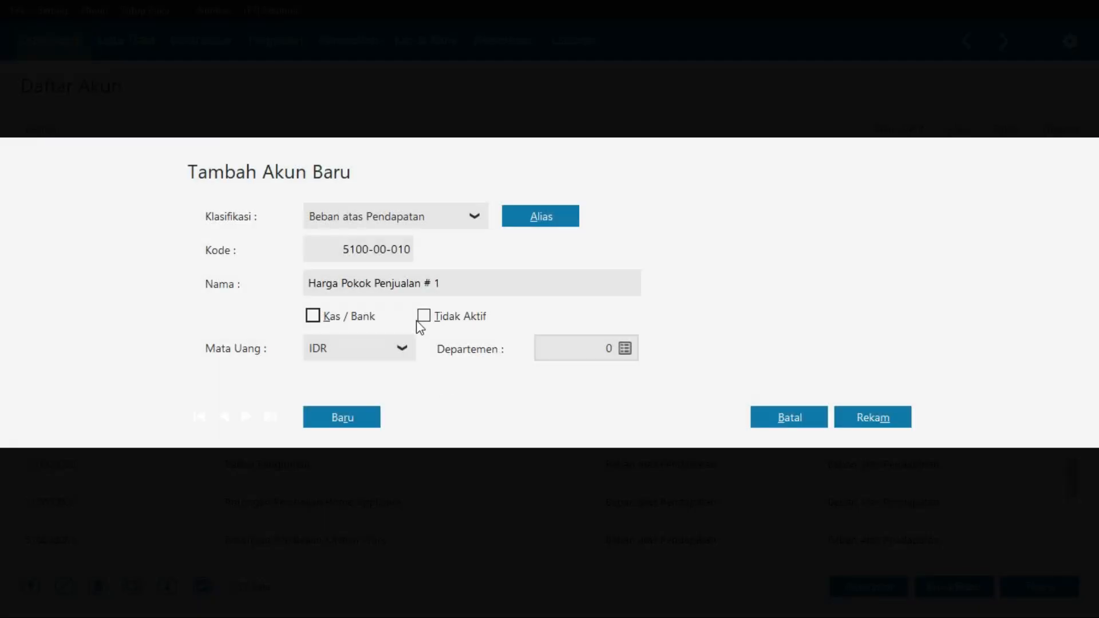
{"action": "triple_click", "coordinate": [446, 282]}
{"action": "type", "text": "HPP Kitchen Ware"}
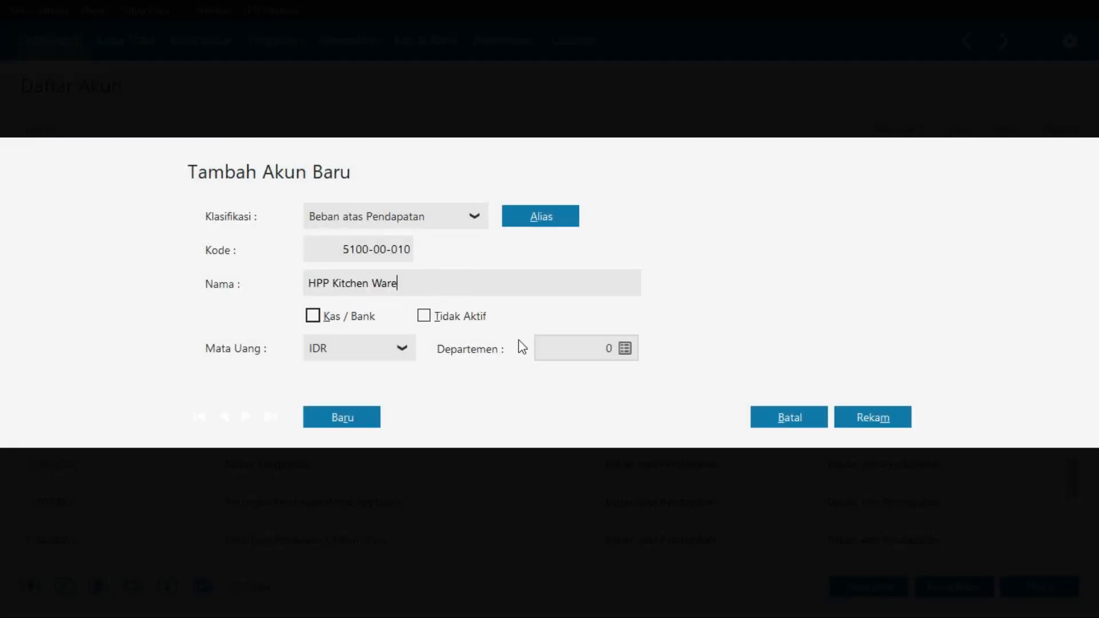
{"action": "left_click", "coordinate": [844, 415]}
Copy the new name from row 16 of the PDF table, rename the Harga Pokok Penjualan # 2 account as "HPP Home Appliance" and record it
{"action": "key", "text": "alt+Tab"}
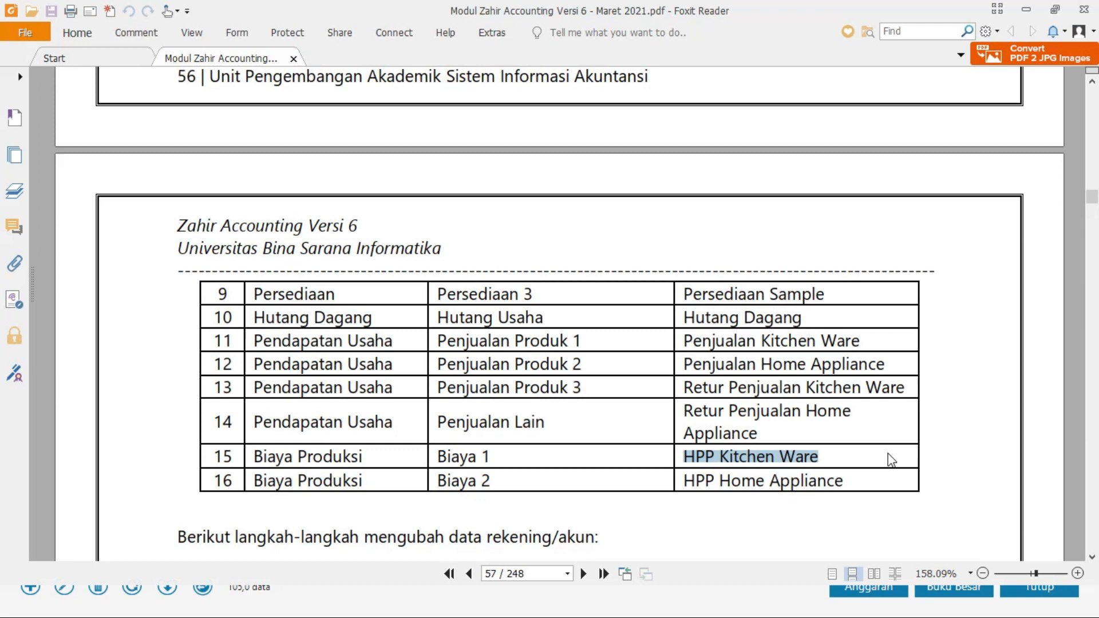
{"action": "left_click_drag", "start_coordinate": [850, 485], "coordinate": [689, 477]}
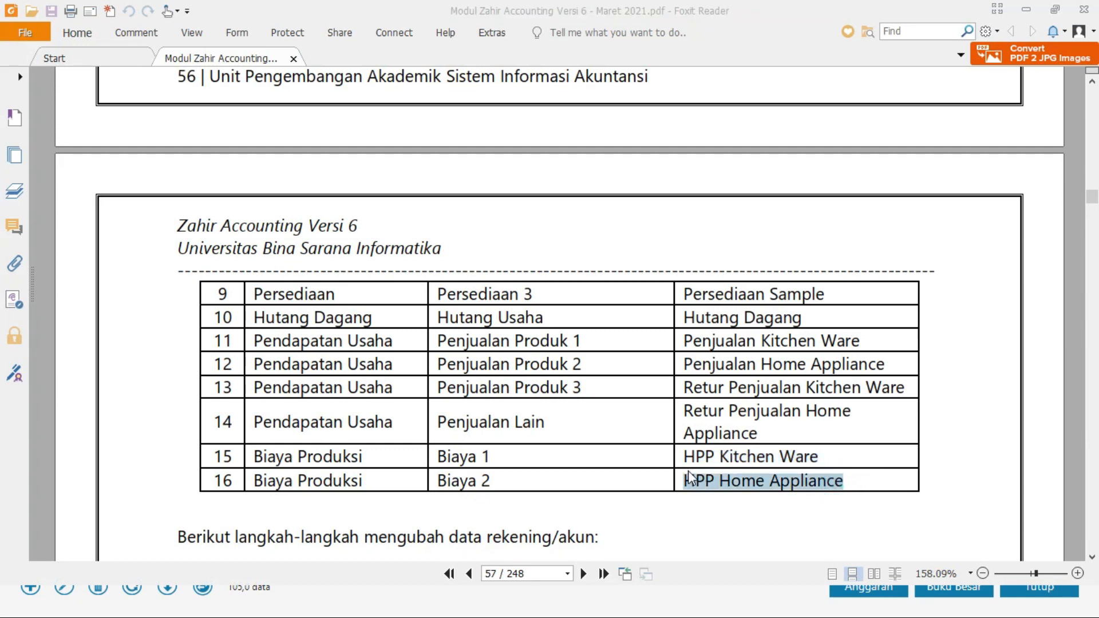
{"action": "key", "text": "alt+Tab"}
{"action": "left_click", "coordinate": [274, 343]}
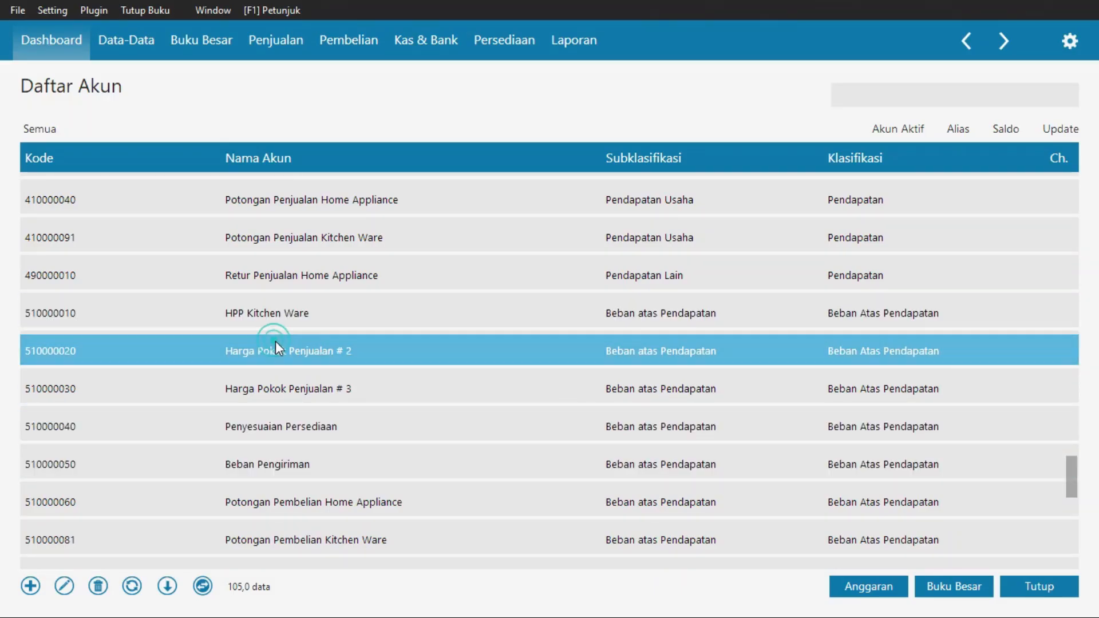
{"action": "left_click", "coordinate": [275, 344]}
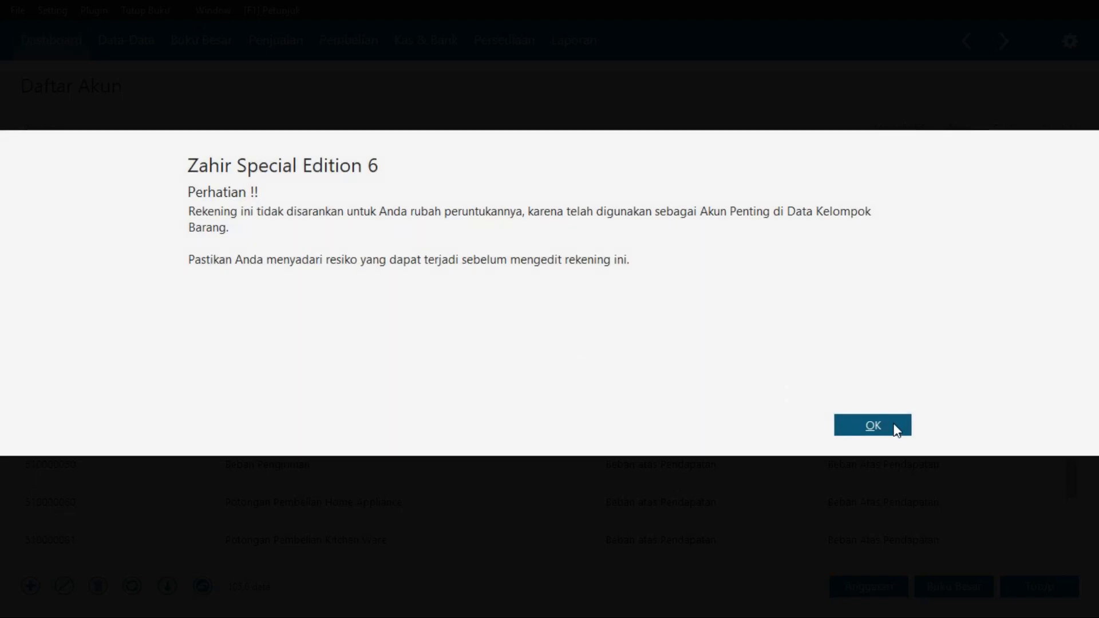
{"action": "left_click", "coordinate": [895, 426]}
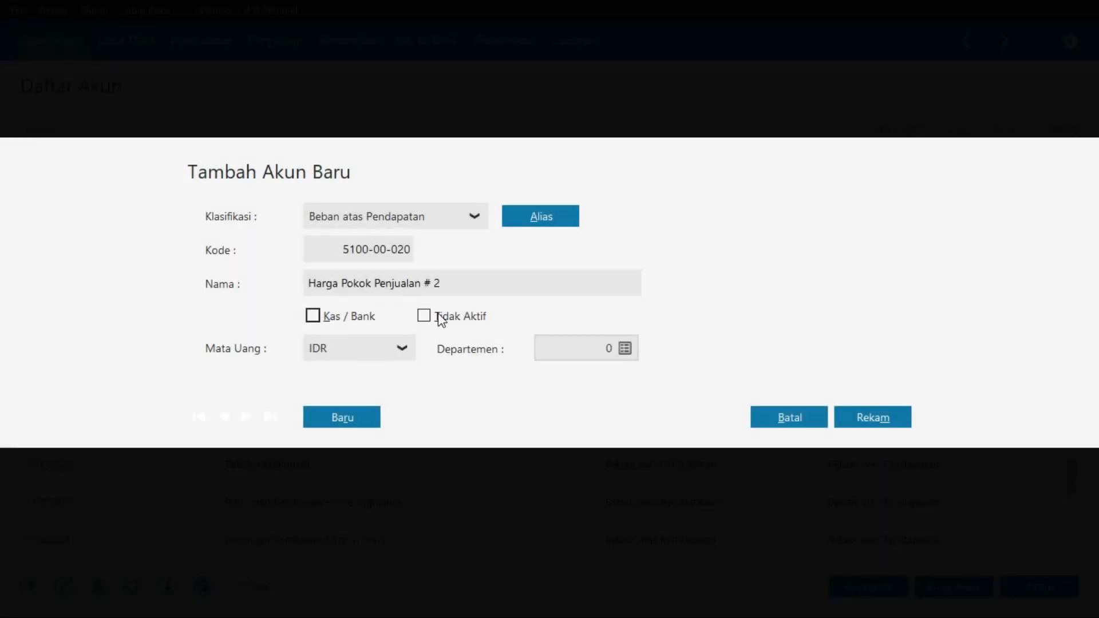
{"action": "triple_click", "coordinate": [449, 284]}
{"action": "type", "text": "HPP Home Appliance"}
{"action": "left_click", "coordinate": [851, 415]}
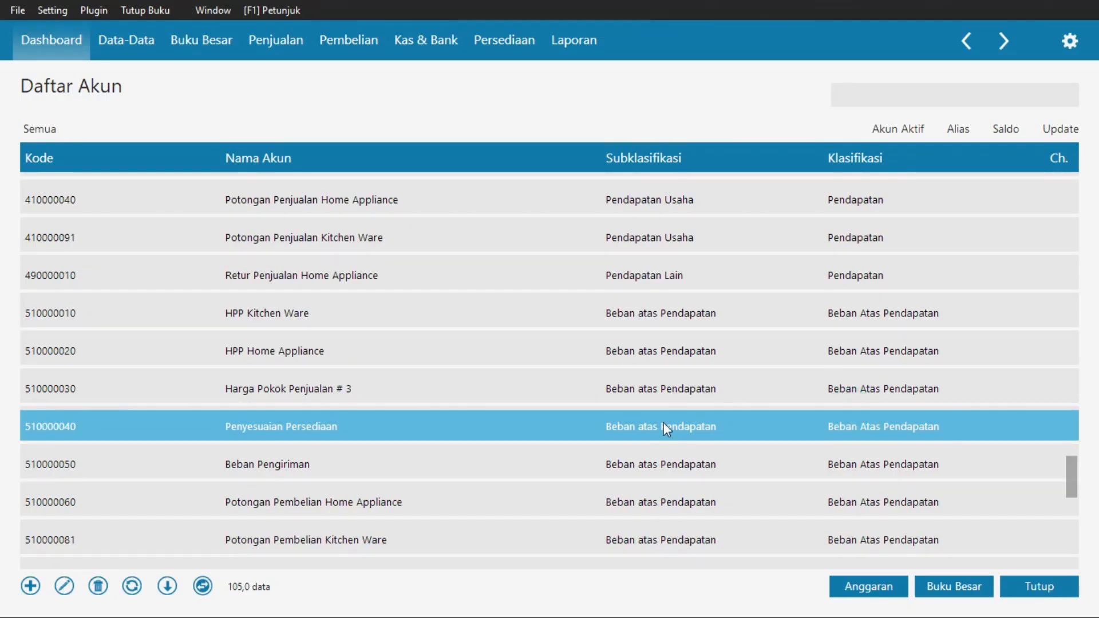
Close the account list in Zahir and go to the Hapus Data Akun section on page 60 of the module PDF
{"action": "key", "text": "alt+Tab"}
{"action": "scroll", "coordinate": [712, 411], "scroll_direction": "down", "scroll_amount": 5}
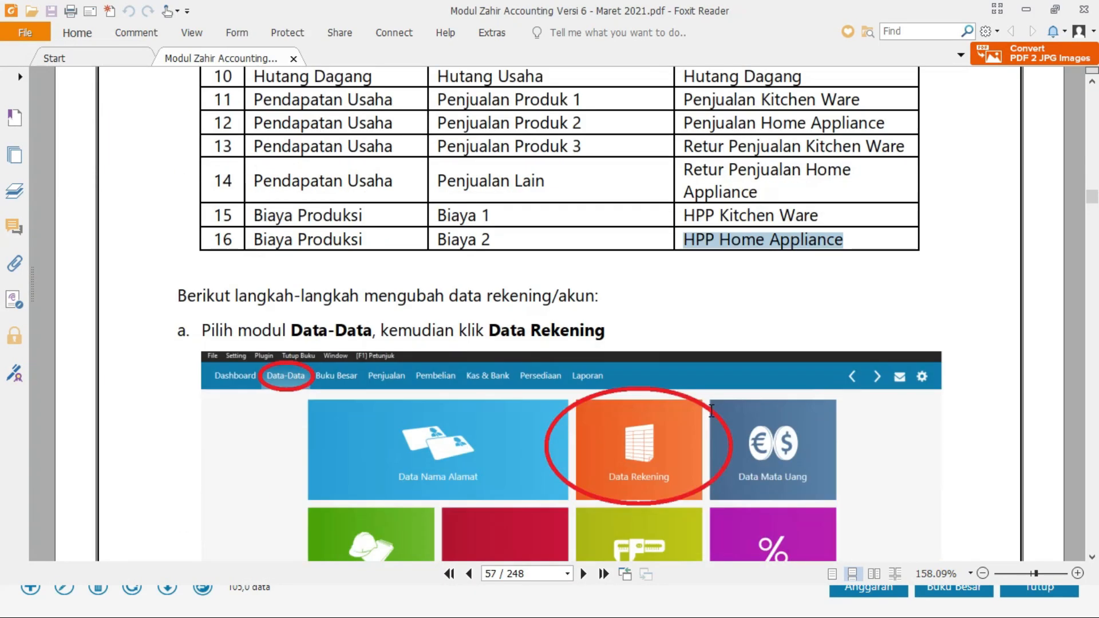
{"action": "key", "text": "alt+Tab"}
{"action": "left_click", "coordinate": [1048, 592]}
{"action": "key", "text": "alt+Tab"}
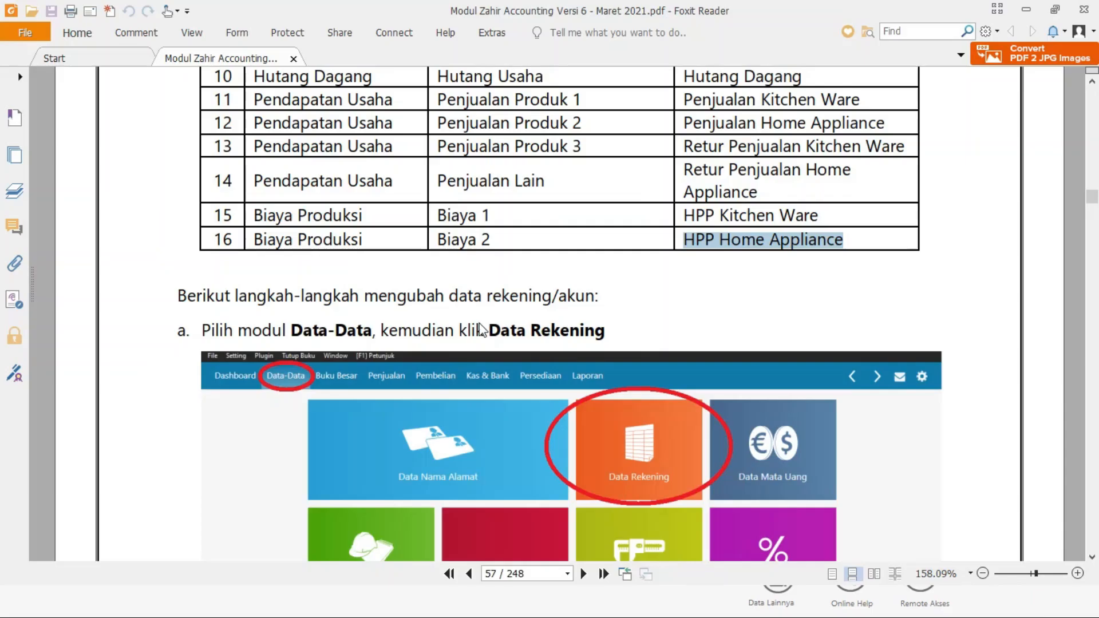
{"action": "scroll", "coordinate": [479, 322], "scroll_direction": "down", "scroll_amount": 15}
{"action": "scroll", "coordinate": [481, 323], "scroll_direction": "down", "scroll_amount": 15}
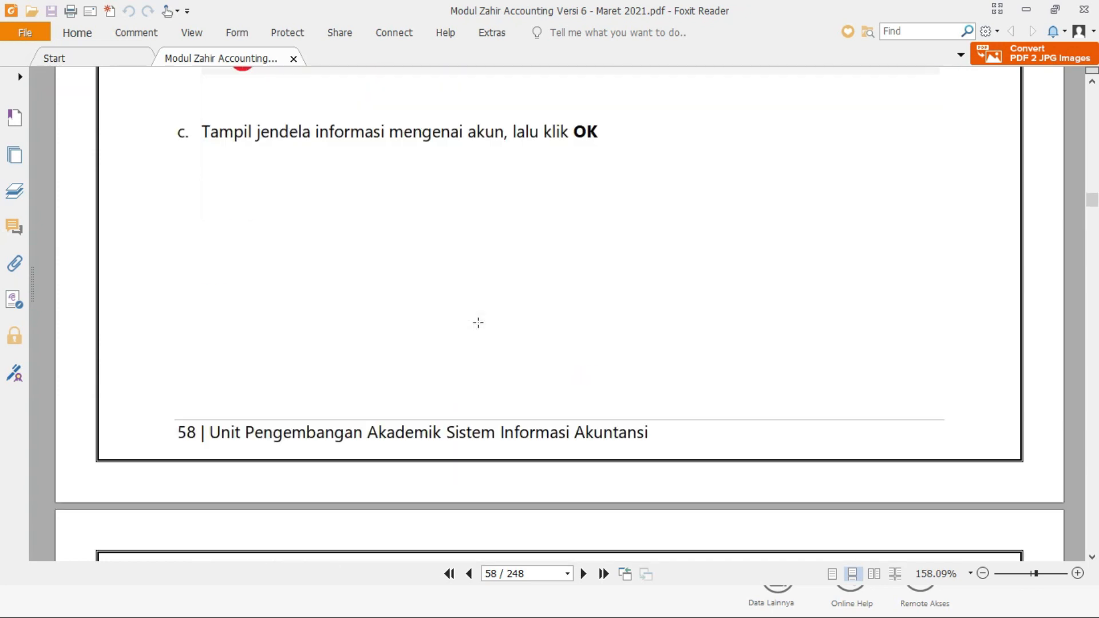
{"action": "scroll", "coordinate": [477, 322], "scroll_direction": "down", "scroll_amount": 8}
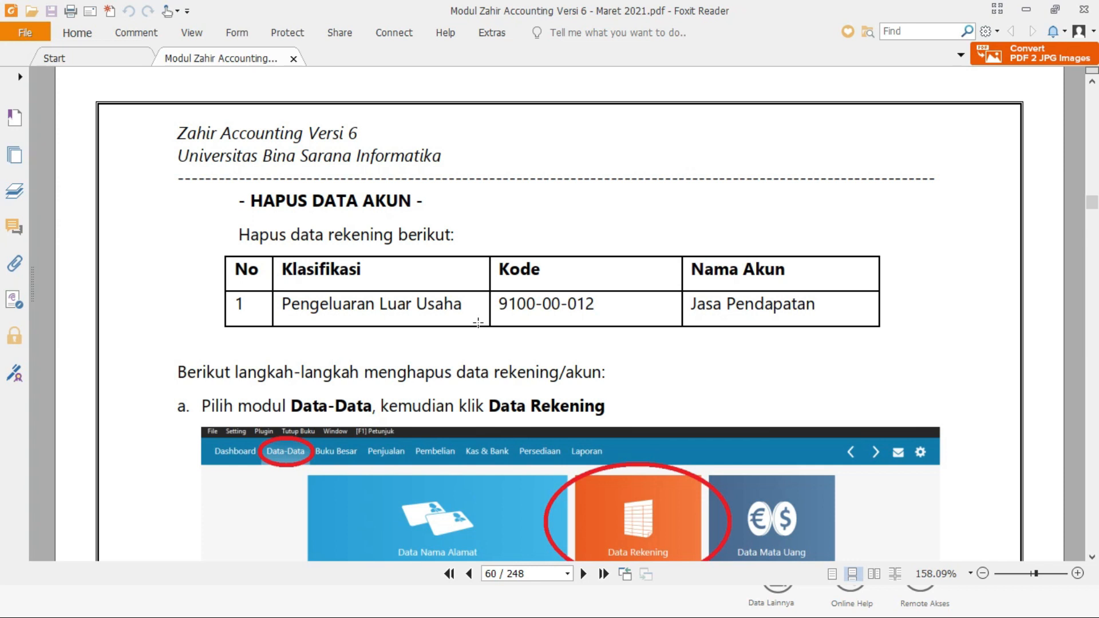
{"action": "scroll", "coordinate": [478, 322], "scroll_direction": "up", "scroll_amount": 1}
{"action": "scroll", "coordinate": [473, 319], "scroll_direction": "down", "scroll_amount": 2}
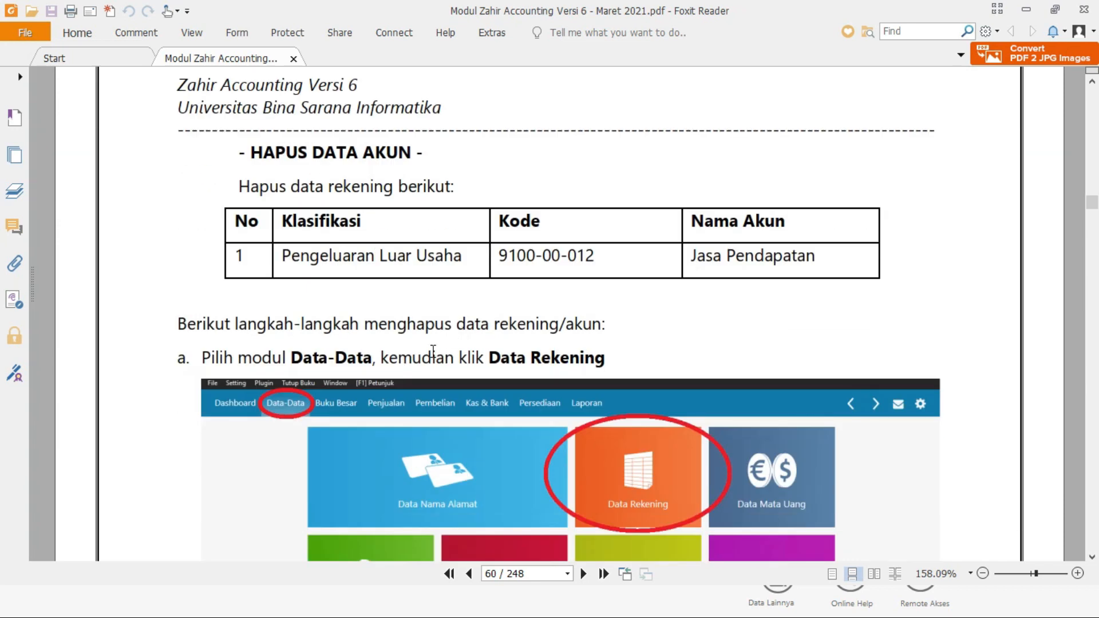
Open the Data Rekening account list in Zahir and go to the 9100 accounts at its end, checking the code in the module PDF
{"action": "key", "text": "alt+Tab"}
{"action": "mouse_move", "coordinate": [645, 151]}
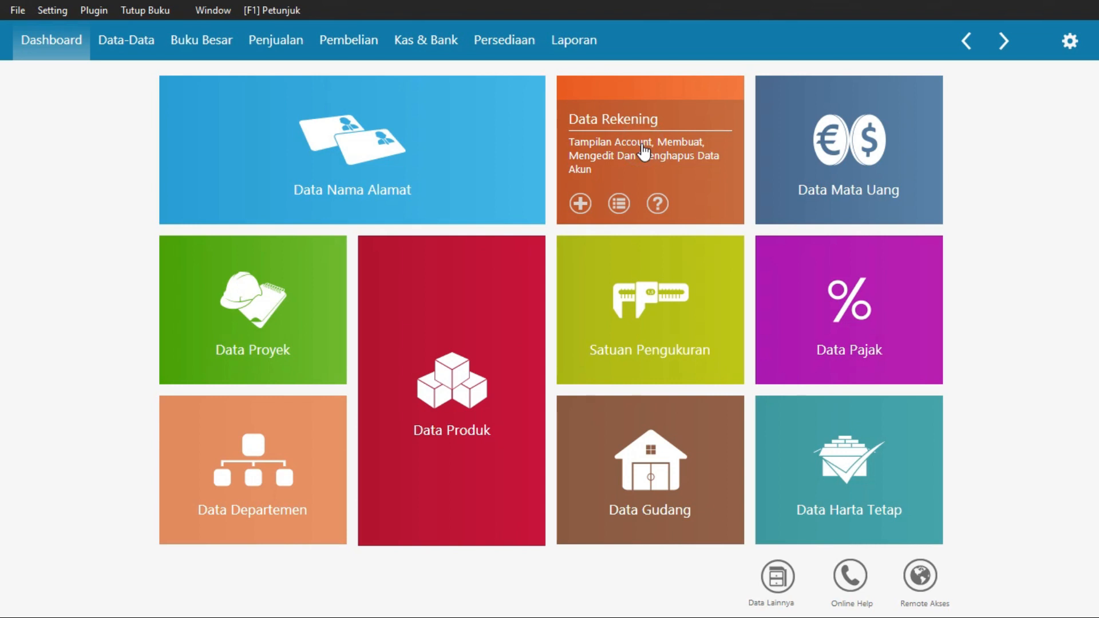
{"action": "left_click", "coordinate": [645, 152]}
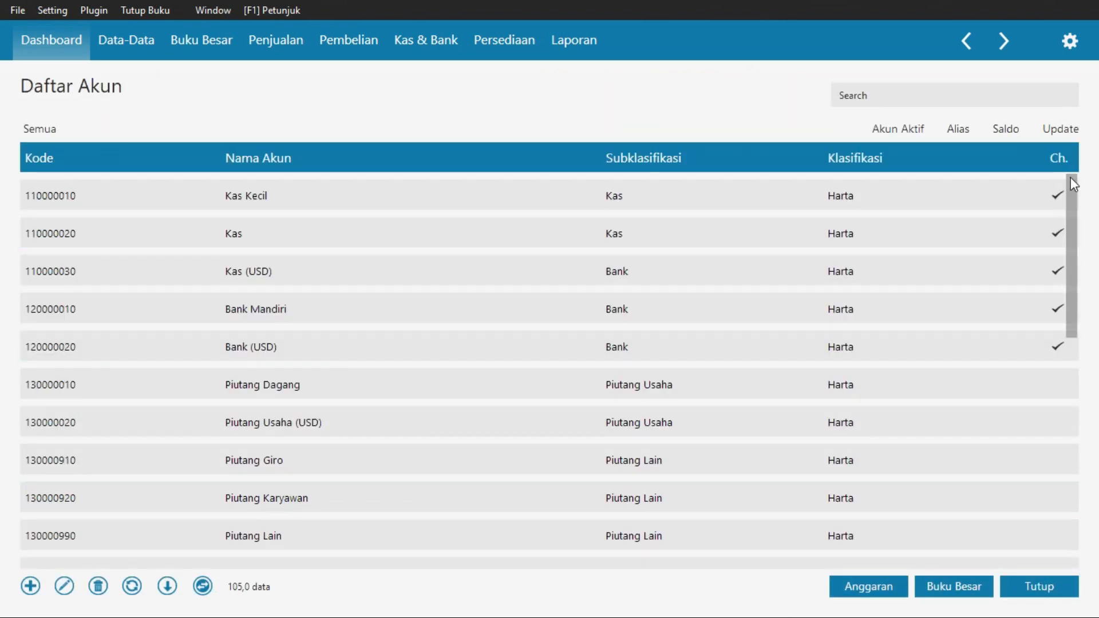
{"action": "left_click_drag", "start_coordinate": [1070, 179], "coordinate": [1044, 417]}
{"action": "left_click", "coordinate": [900, 375]}
{"action": "key", "text": "alt+Tab"}
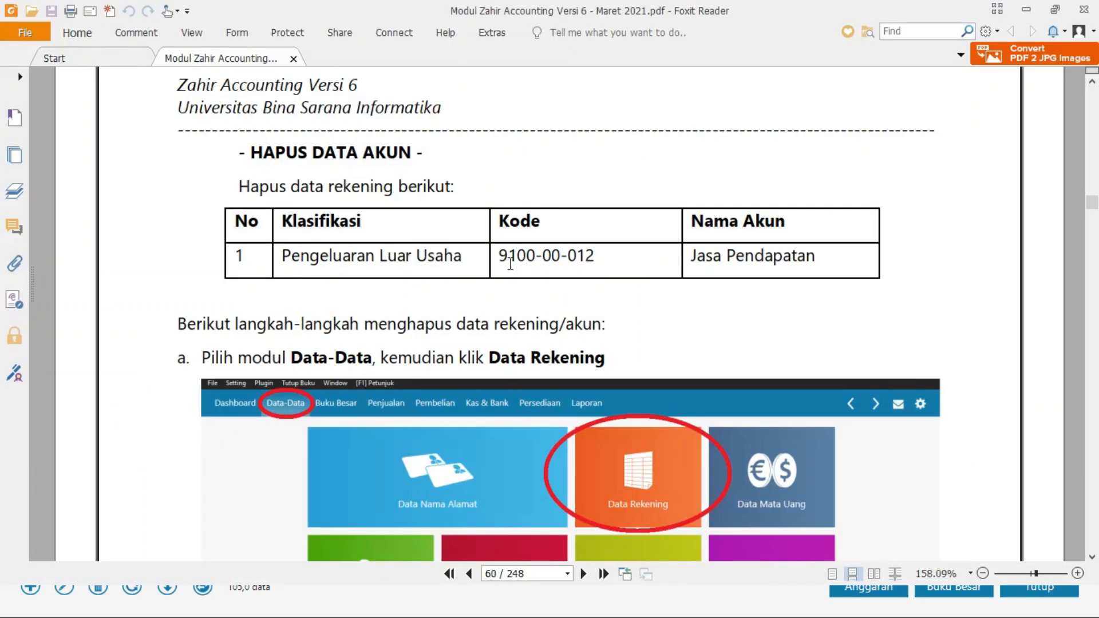
{"action": "key", "text": "alt+Tab"}
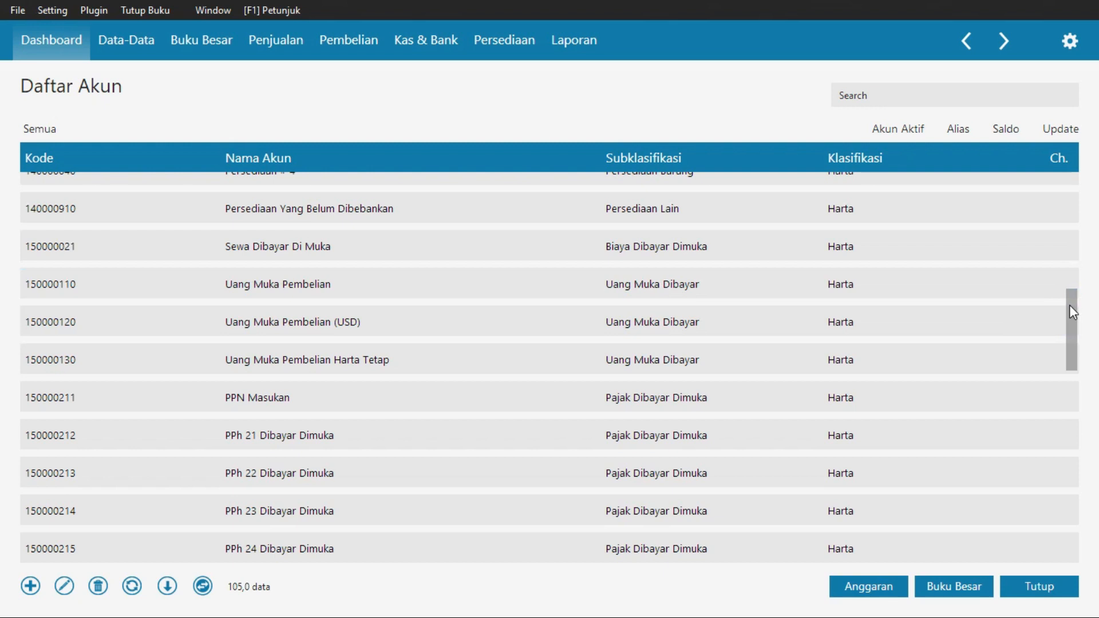
{"action": "left_click_drag", "start_coordinate": [1068, 305], "coordinate": [1076, 518]}
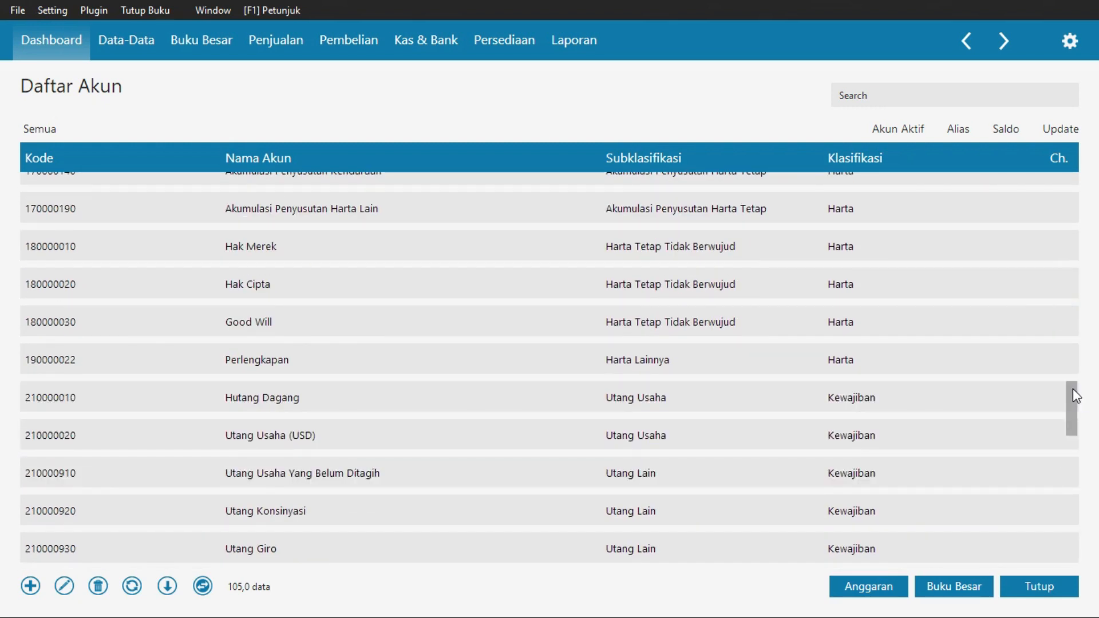
{"action": "left_click_drag", "start_coordinate": [1072, 389], "coordinate": [1078, 542]}
{"action": "scroll", "coordinate": [1035, 503], "scroll_direction": "down", "scroll_amount": 7}
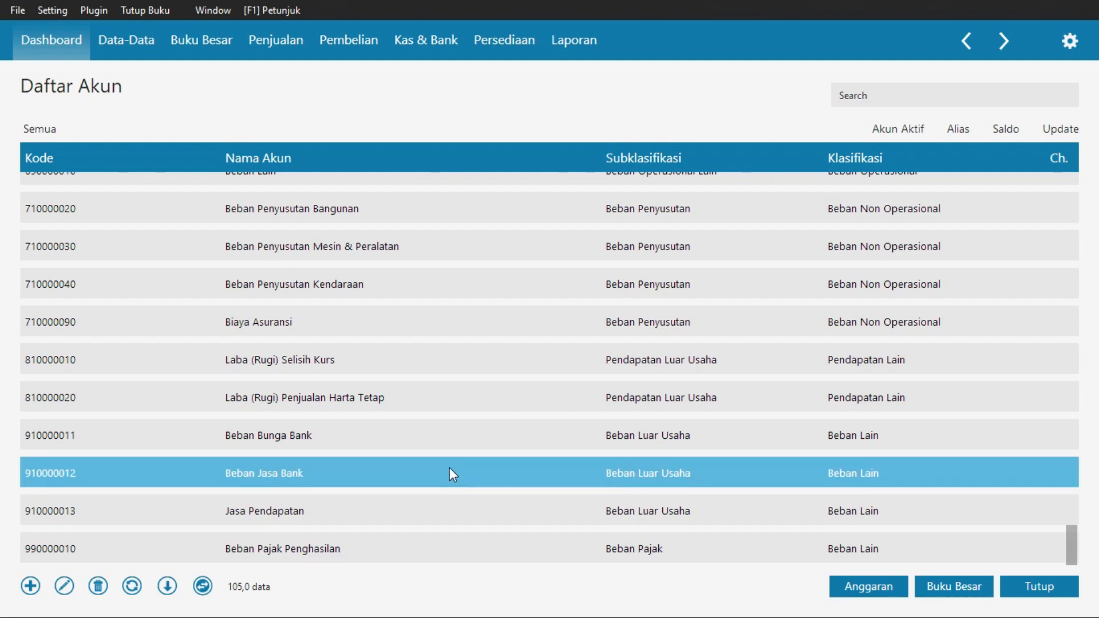
Compare the account to remove with the PDF table, delete the Jasa Pendapatan account (910000013) in Zahir and confirm the deletion
{"action": "key", "text": "alt+Tab"}
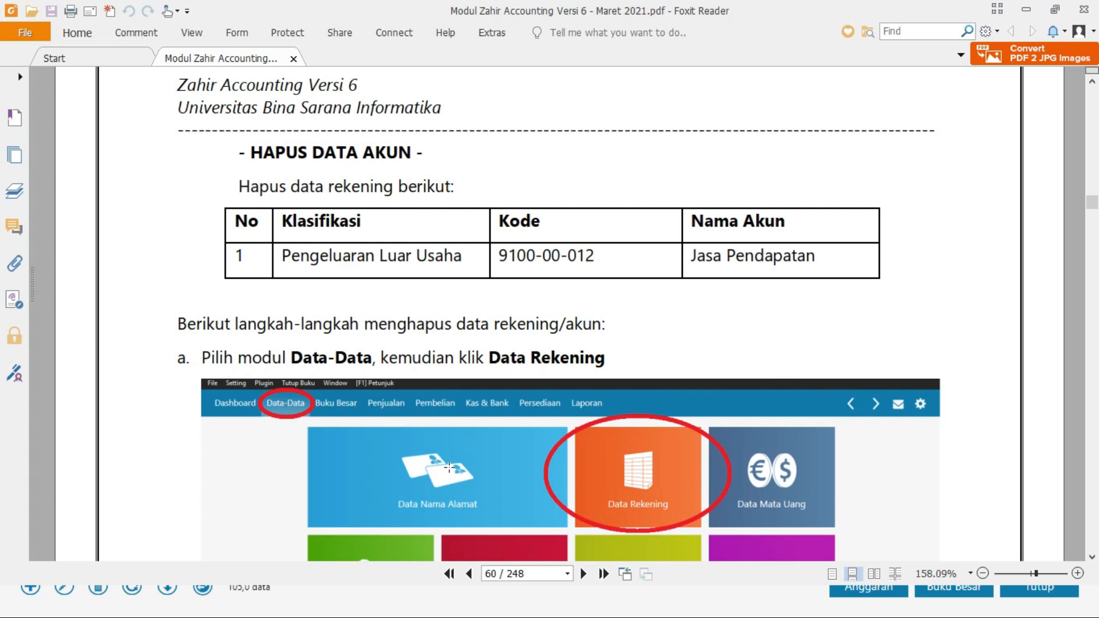
{"action": "key", "text": "alt+Tab"}
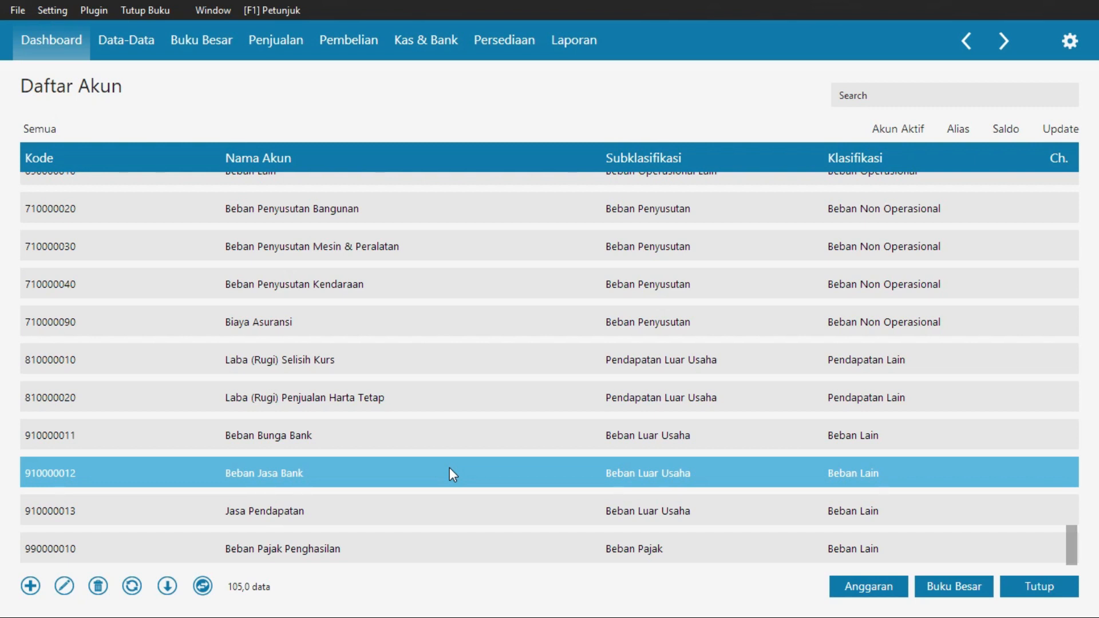
{"action": "key", "text": "alt+Tab"}
{"action": "key", "text": "alt+Tab"}
{"action": "left_click", "coordinate": [357, 520]}
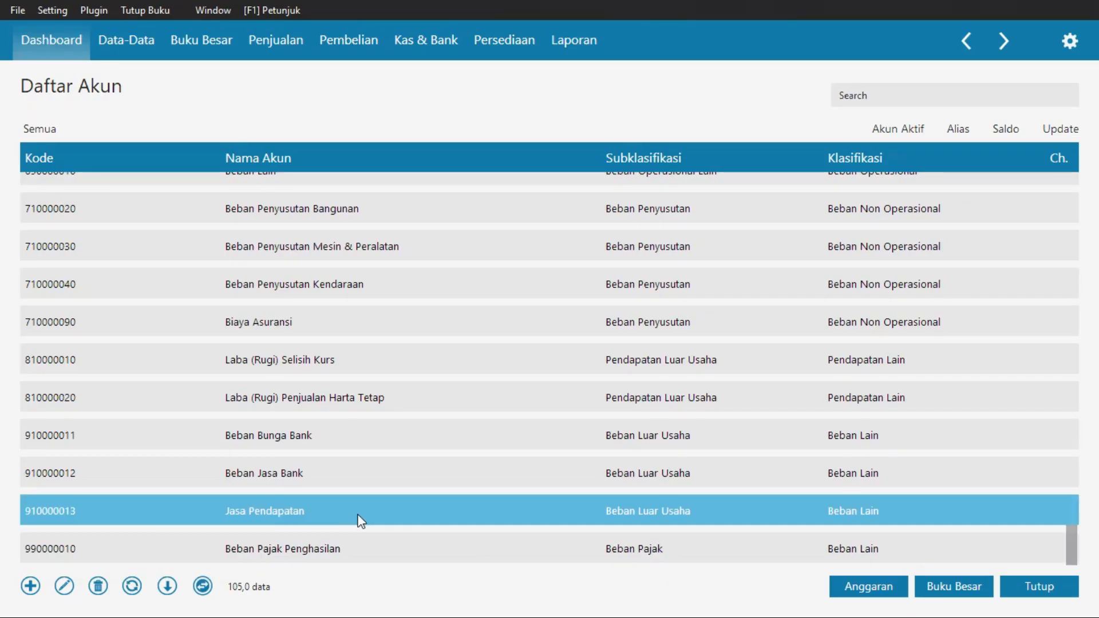
{"action": "right_click", "coordinate": [345, 511]}
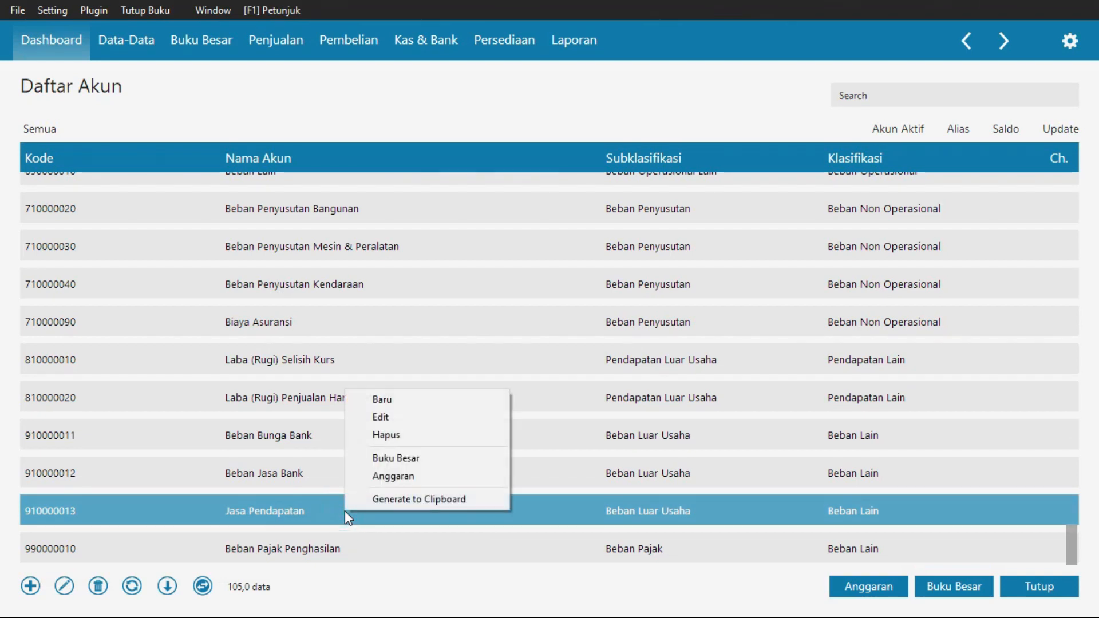
{"action": "left_click", "coordinate": [388, 435]}
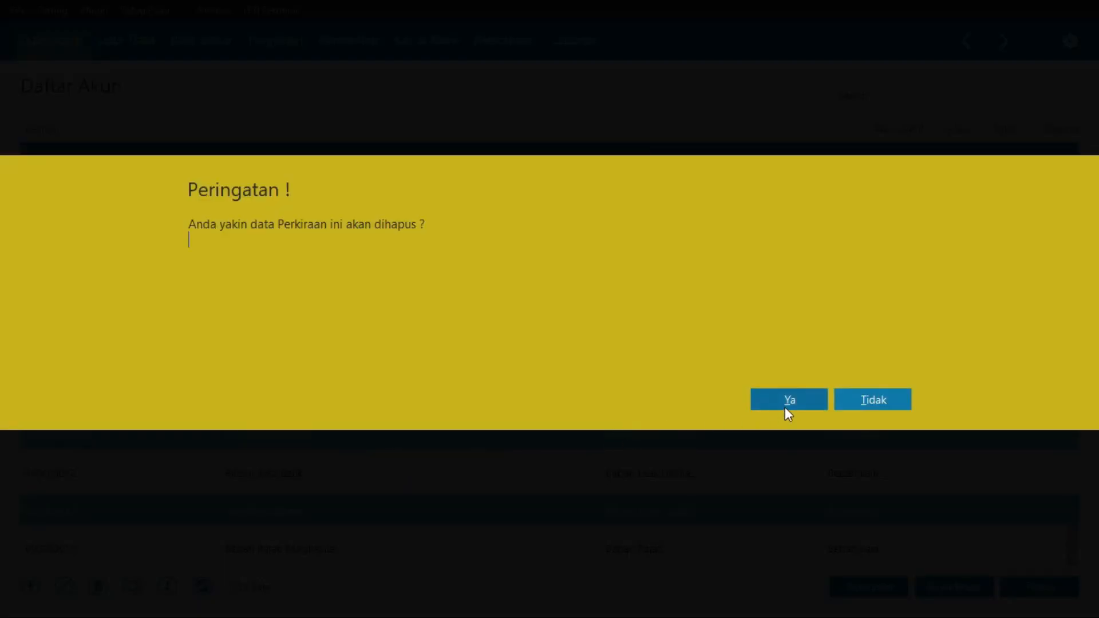
{"action": "left_click", "coordinate": [794, 405]}
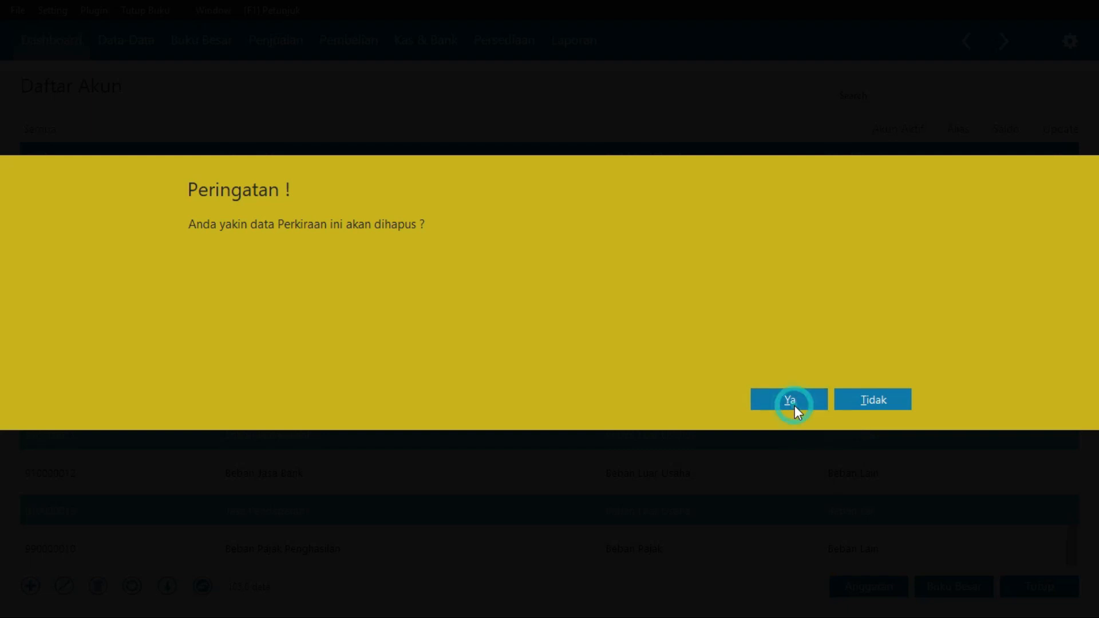
{"action": "left_click", "coordinate": [485, 479]}
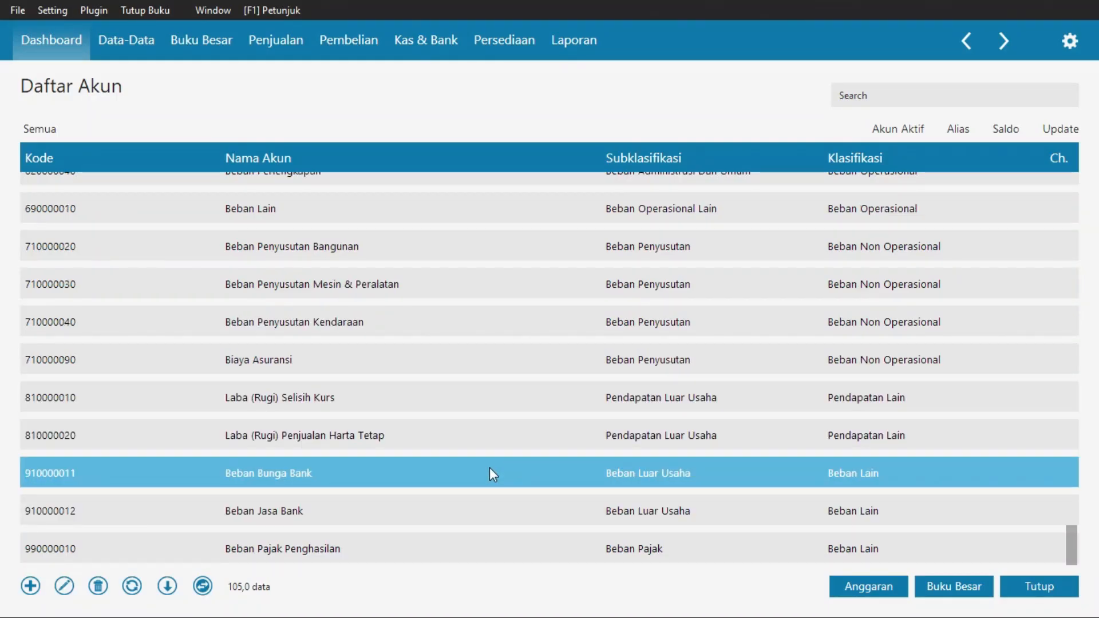
{"action": "left_click", "coordinate": [427, 499]}
{"action": "right_click", "coordinate": [398, 519]}
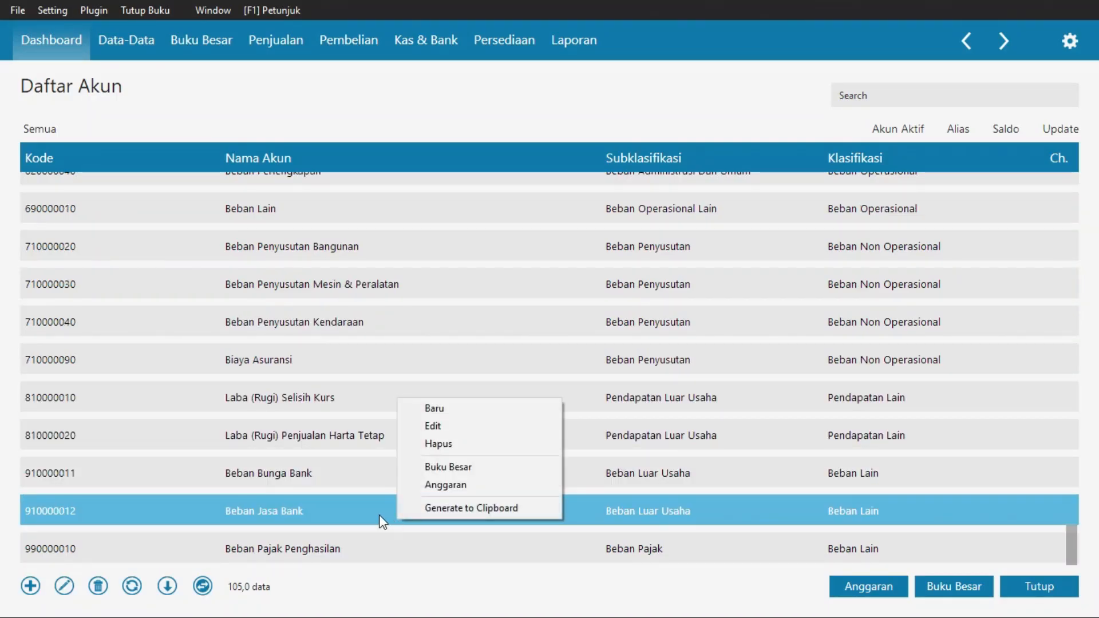
Switch to the module PDF and go to section 9, Satuan Pengukuran Barang, on page 61
{"action": "key", "text": "alt+Tab"}
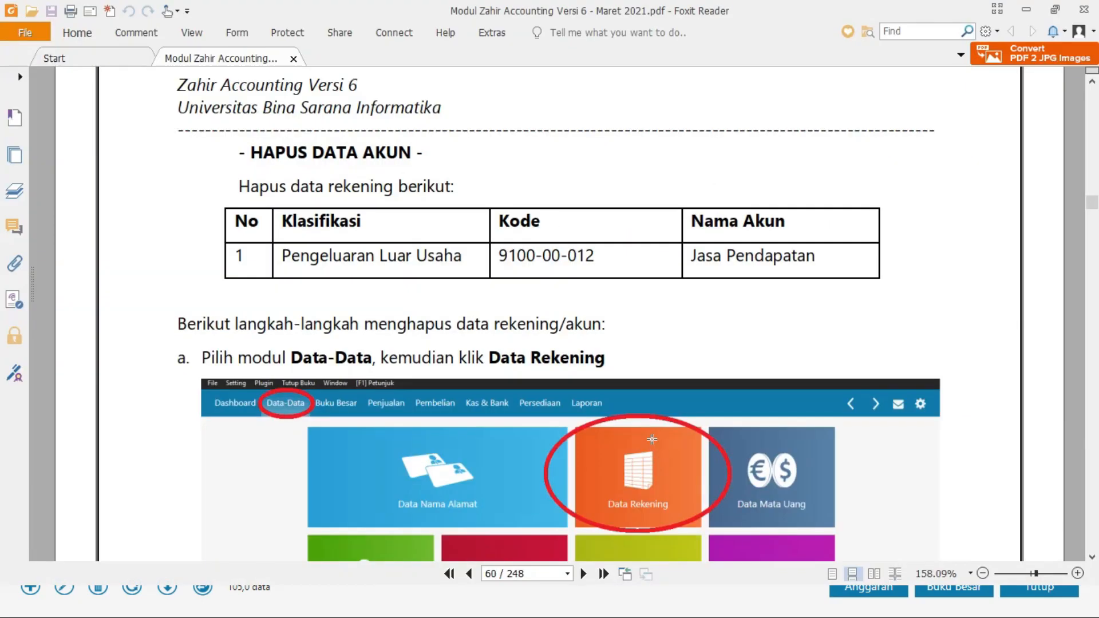
{"action": "scroll", "coordinate": [600, 424], "scroll_direction": "down", "scroll_amount": 10}
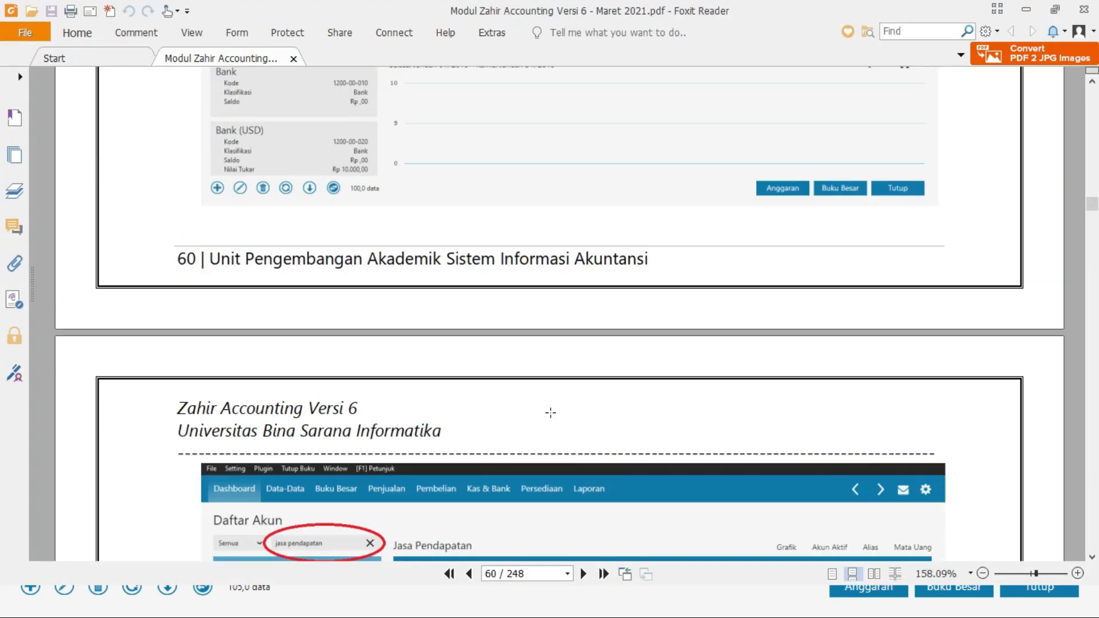
{"action": "scroll", "coordinate": [551, 412], "scroll_direction": "down", "scroll_amount": 10}
{"action": "scroll", "coordinate": [550, 412], "scroll_direction": "down", "scroll_amount": 10}
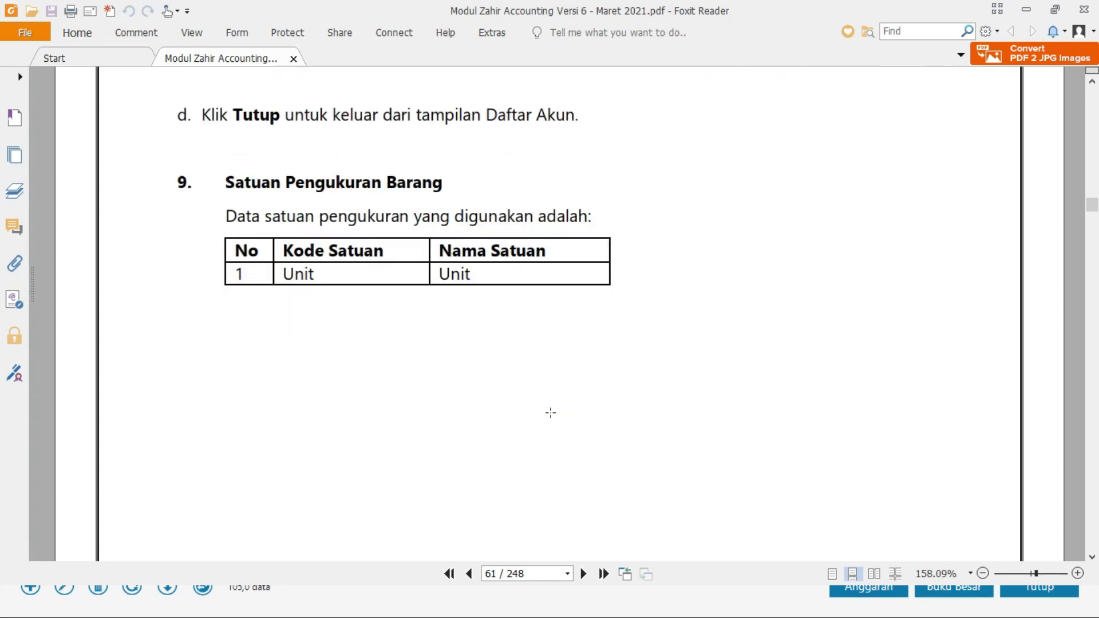
{"action": "scroll", "coordinate": [550, 412], "scroll_direction": "down", "scroll_amount": 3}
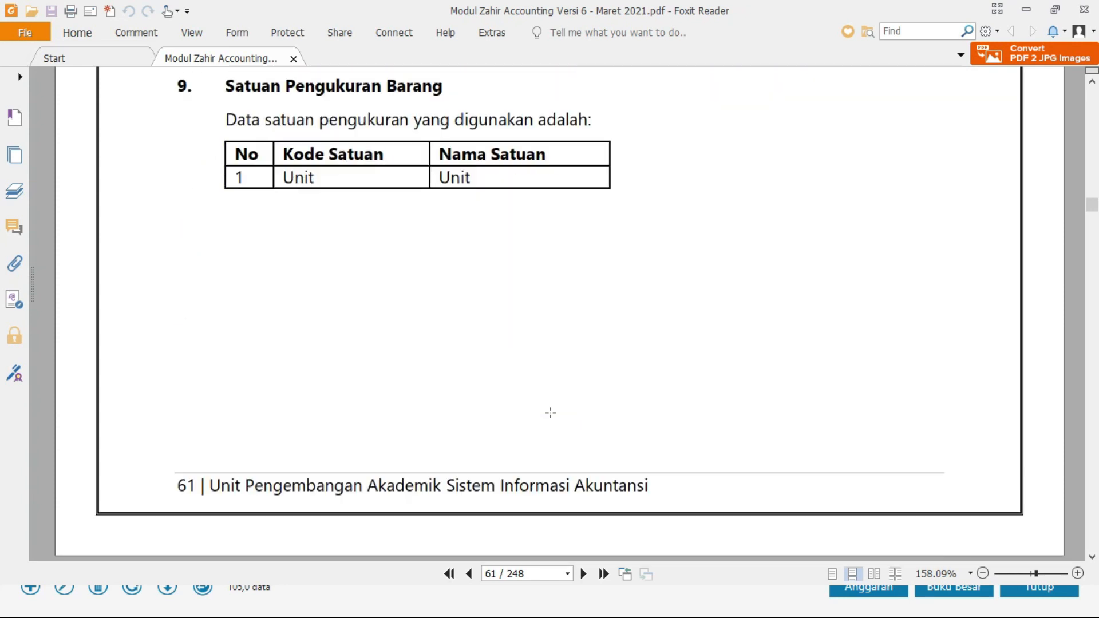
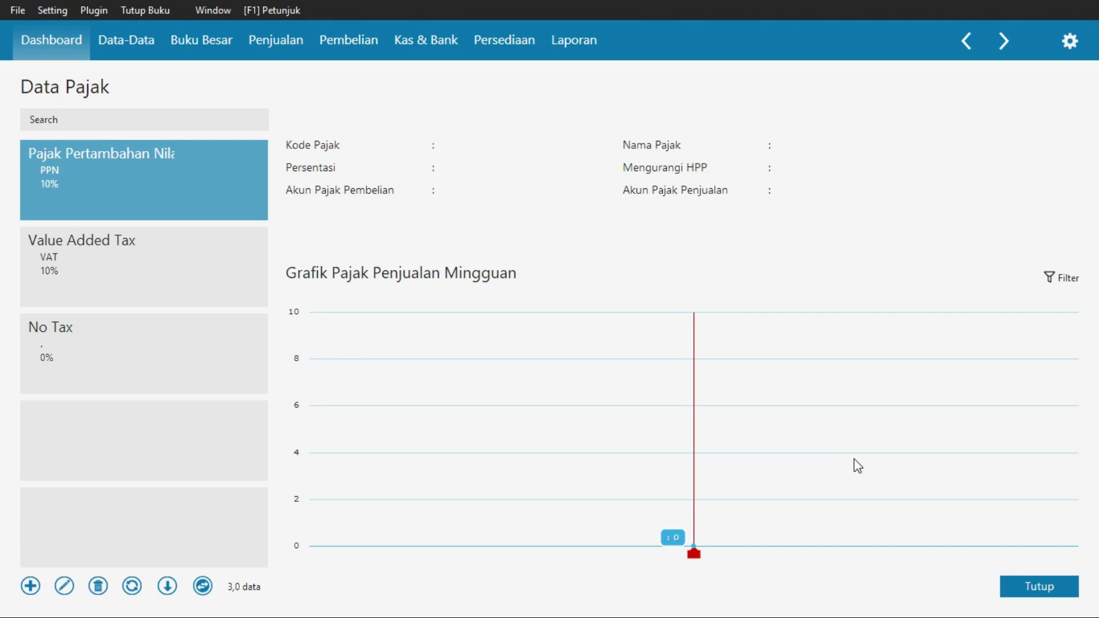
Open the Word document "Perbedaan Zahir 6 Build 5a vs Build 13" from Mengajar, Genap 2021, Aplikasi Komputer Akuntansi on drive E
{"action": "key", "text": "super+e"}
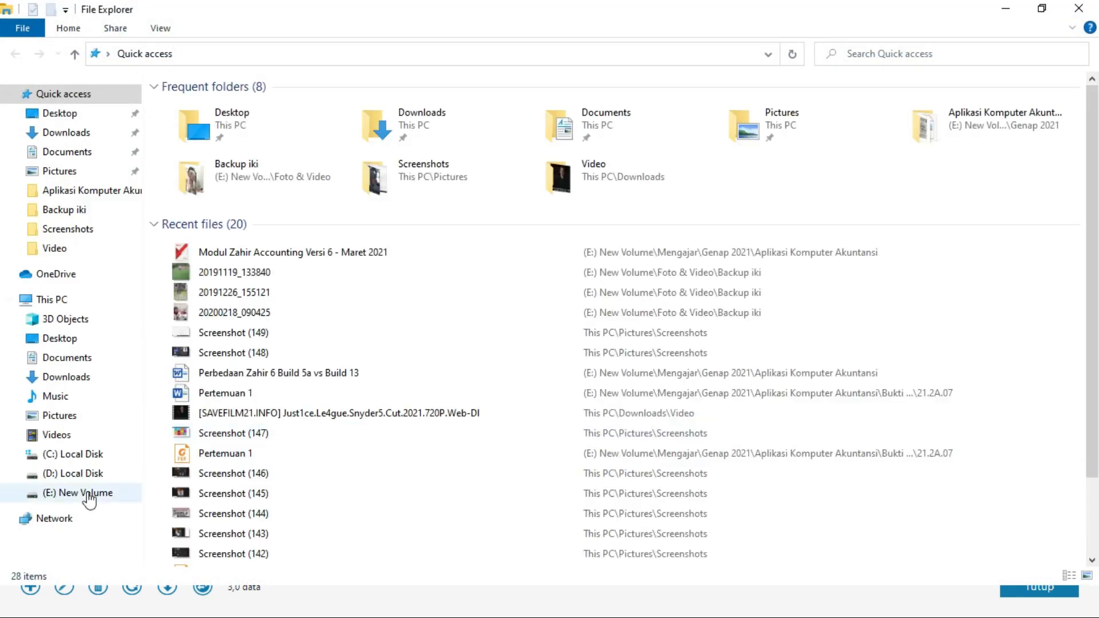
{"action": "left_click", "coordinate": [88, 496]}
{"action": "double_click", "coordinate": [765, 121]}
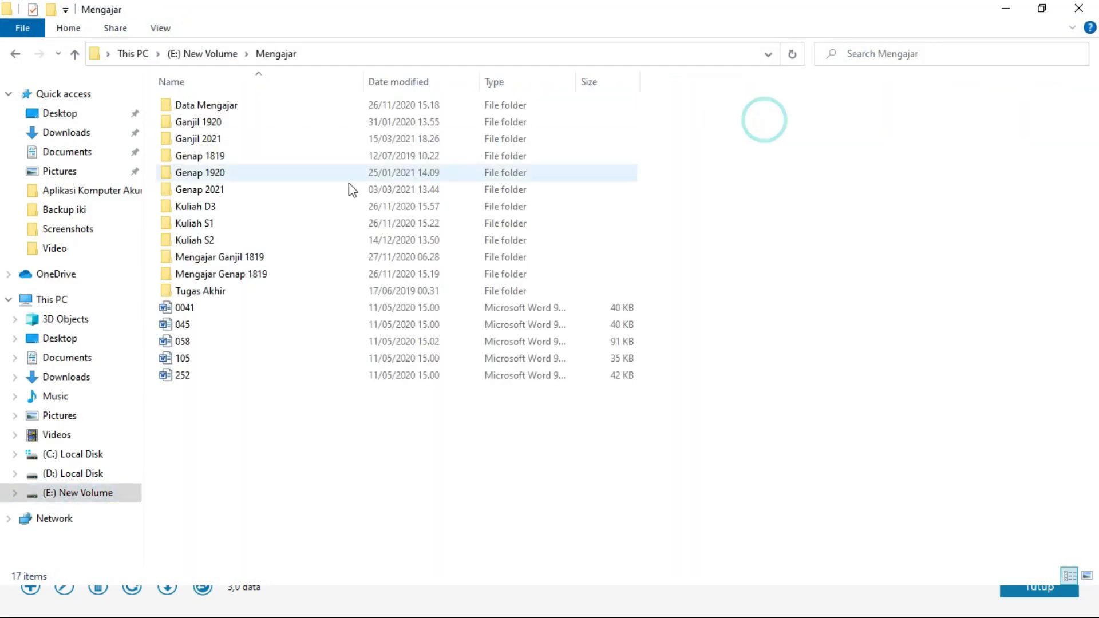
{"action": "double_click", "coordinate": [236, 194]}
{"action": "left_click", "coordinate": [225, 103]}
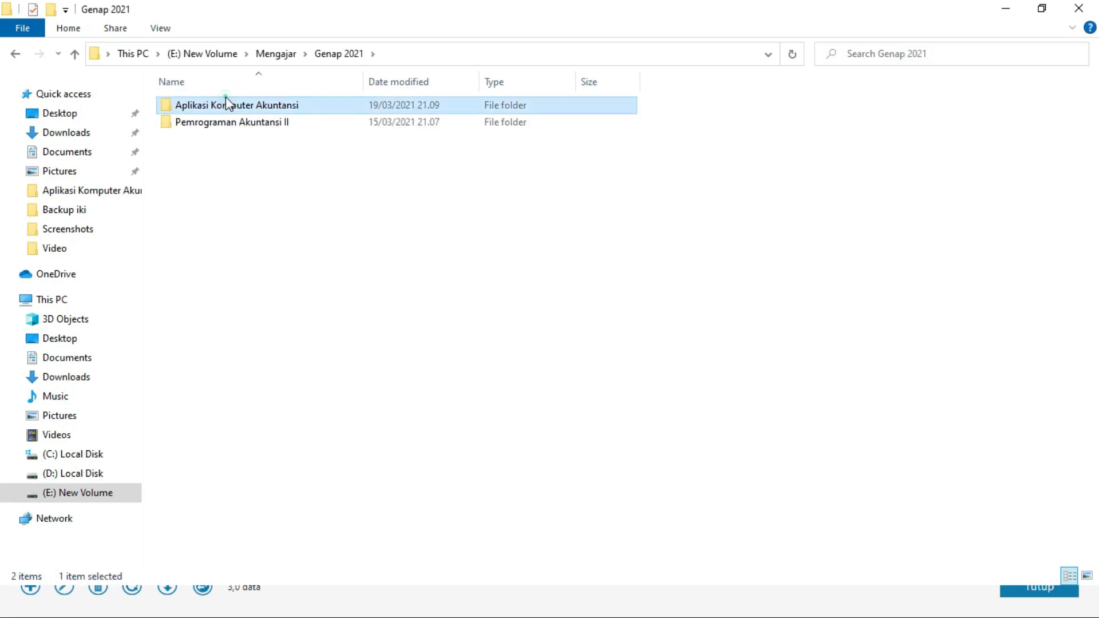
{"action": "double_click", "coordinate": [226, 103]}
{"action": "left_click", "coordinate": [245, 410]}
{"action": "double_click", "coordinate": [245, 411]}
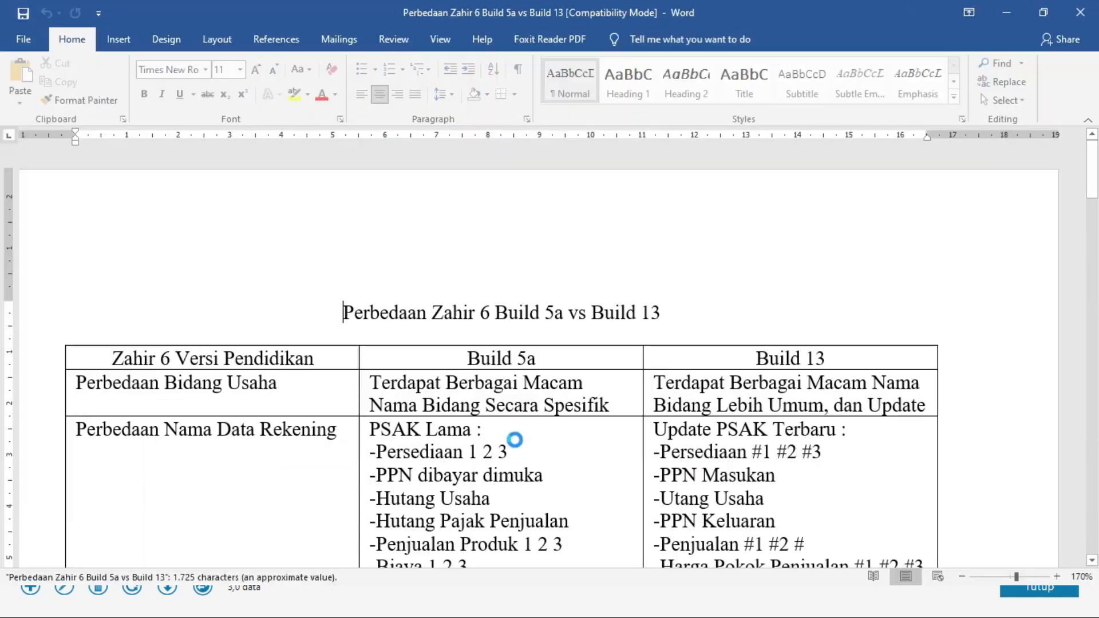
Review the account name differences between Build 5a and Build 13, then close the document and minimise File Explorer
{"action": "scroll", "coordinate": [515, 439], "scroll_direction": "down", "scroll_amount": 5}
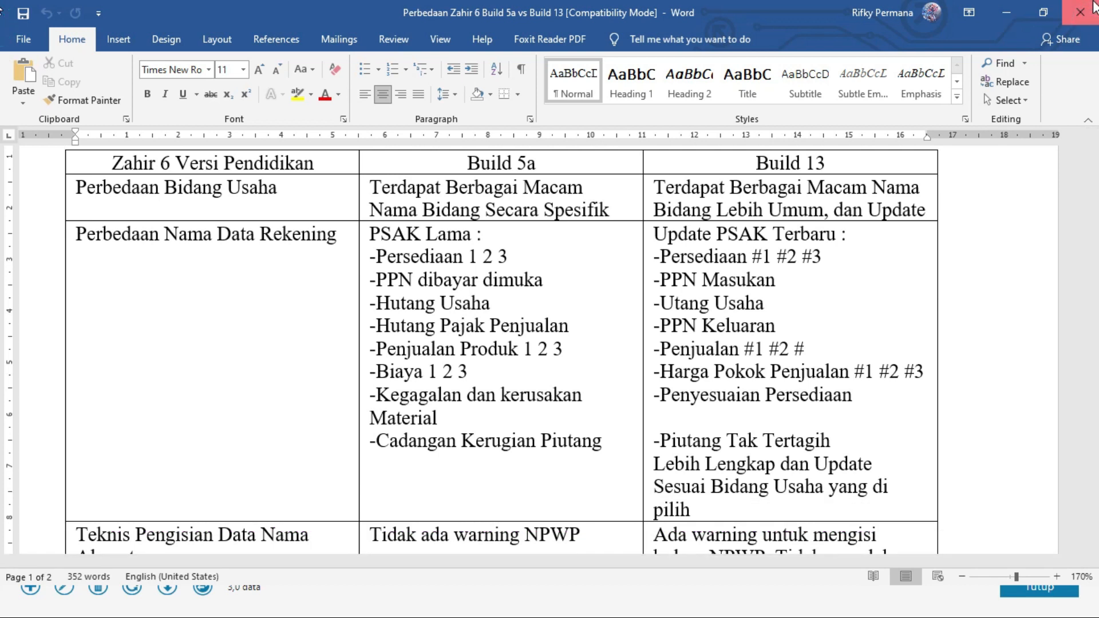
{"action": "left_click", "coordinate": [1091, 7]}
{"action": "left_click", "coordinate": [1005, 8]}
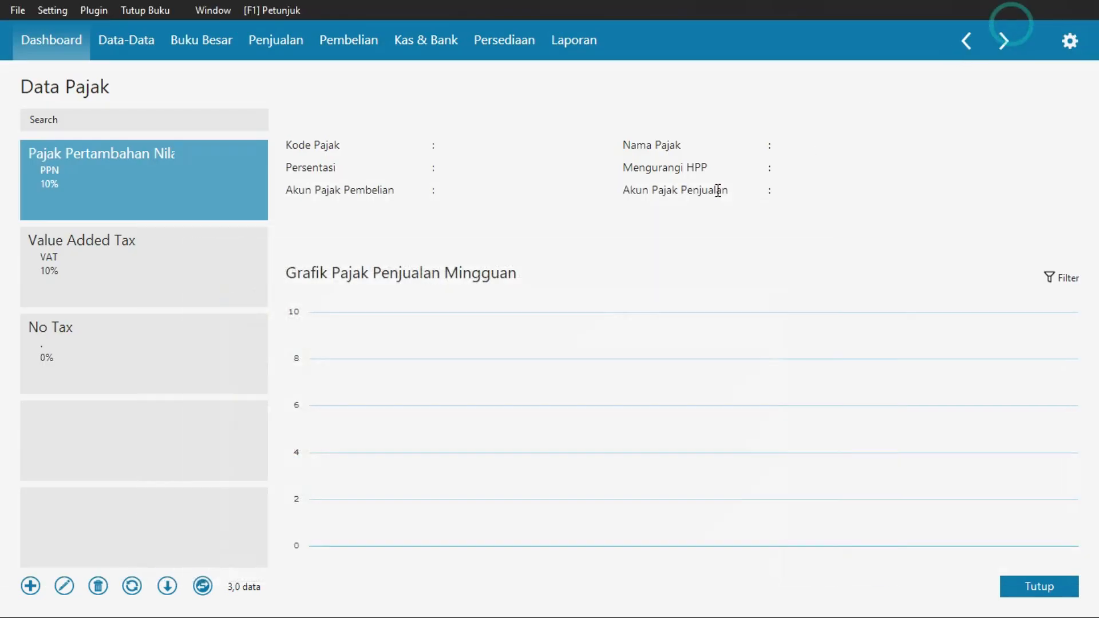
Switch to the module PDF, read the Data Harta Tetap table in section 11 and continue to the Mobil Grand Max instructions on page 67
{"action": "key", "text": "alt+Tab"}
{"action": "left_click", "coordinate": [638, 272]}
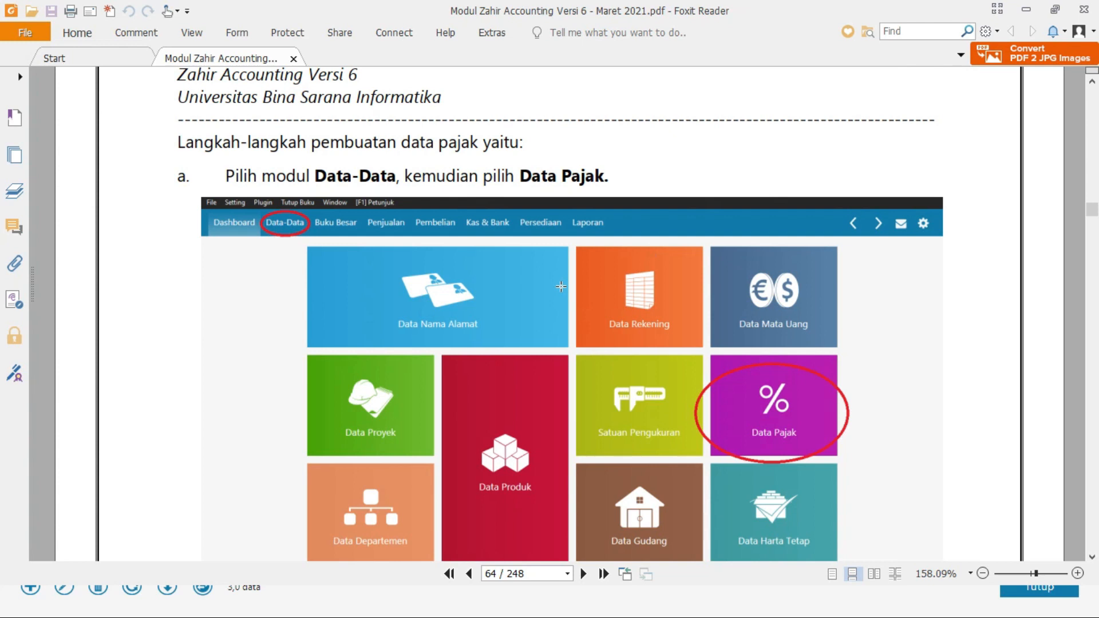
{"action": "scroll", "coordinate": [561, 287], "scroll_direction": "down", "scroll_amount": 15}
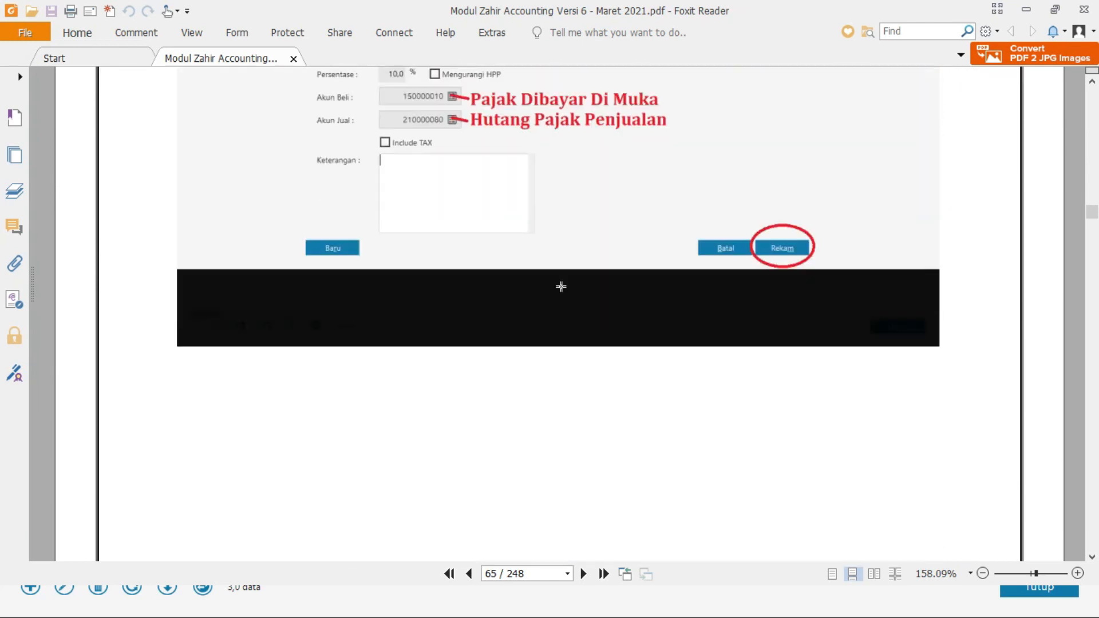
{"action": "scroll", "coordinate": [560, 286], "scroll_direction": "down", "scroll_amount": 5}
{"action": "scroll", "coordinate": [561, 286], "scroll_direction": "down", "scroll_amount": 10}
{"action": "scroll", "coordinate": [561, 286], "scroll_direction": "up", "scroll_amount": 3}
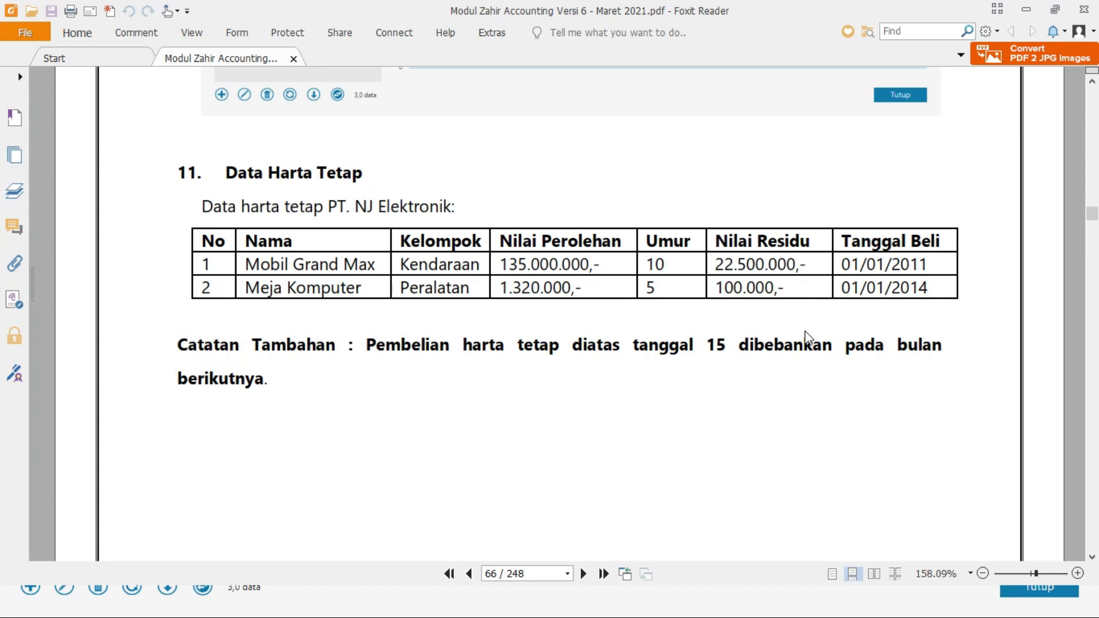
{"action": "scroll", "coordinate": [807, 338], "scroll_direction": "down", "scroll_amount": 15}
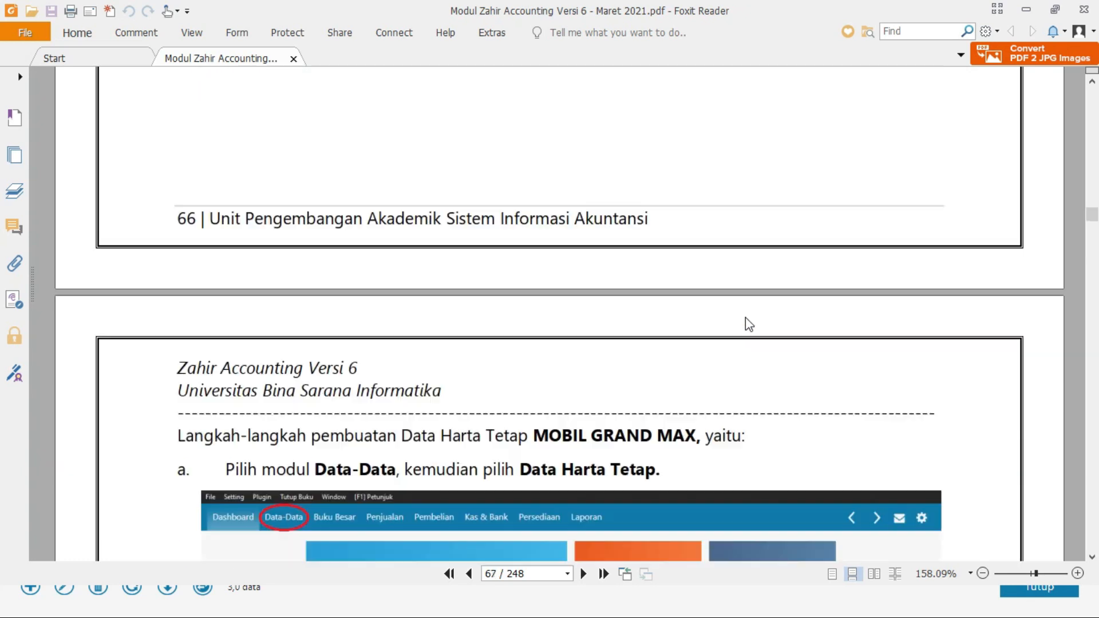
{"action": "scroll", "coordinate": [744, 317], "scroll_direction": "down", "scroll_amount": 3}
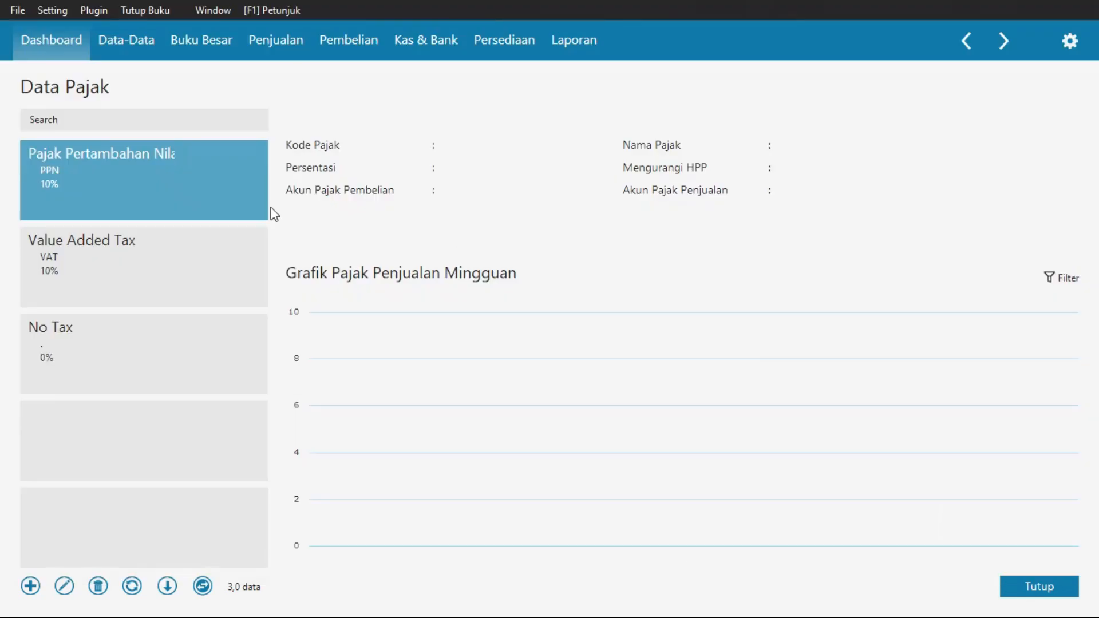
Close Data Pajak in Zahir, start a new Data Harta Tetap record and return to the fixed asset table on page 66 of the PDF
{"action": "left_click", "coordinate": [1048, 588]}
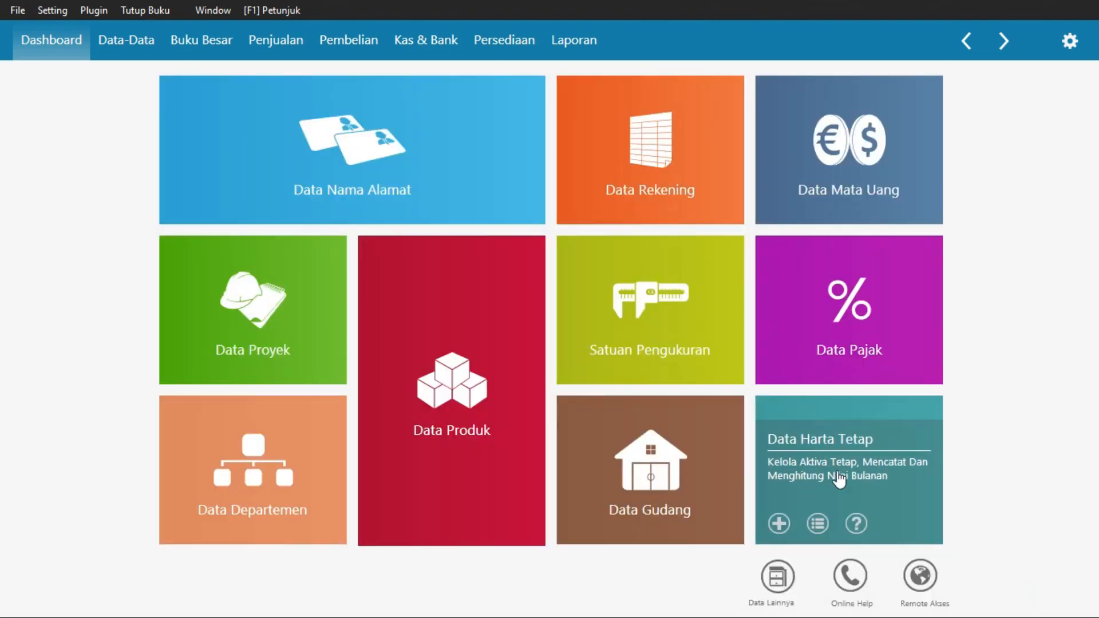
{"action": "left_click", "coordinate": [778, 523]}
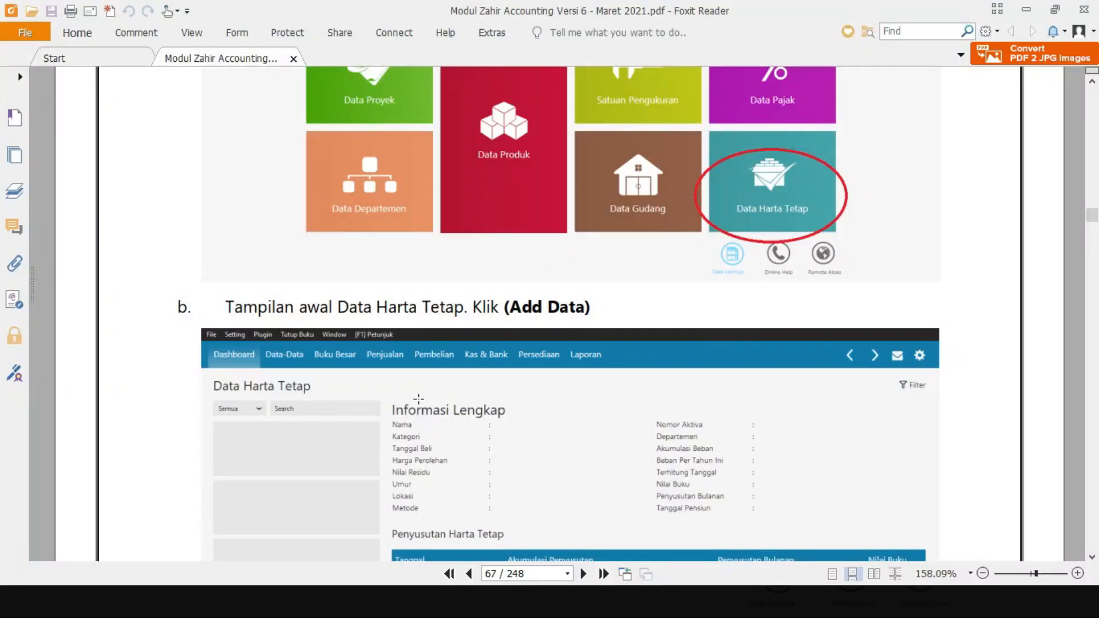
{"action": "scroll", "coordinate": [423, 392], "scroll_direction": "up", "scroll_amount": 10}
{"action": "scroll", "coordinate": [432, 388], "scroll_direction": "up", "scroll_amount": 6}
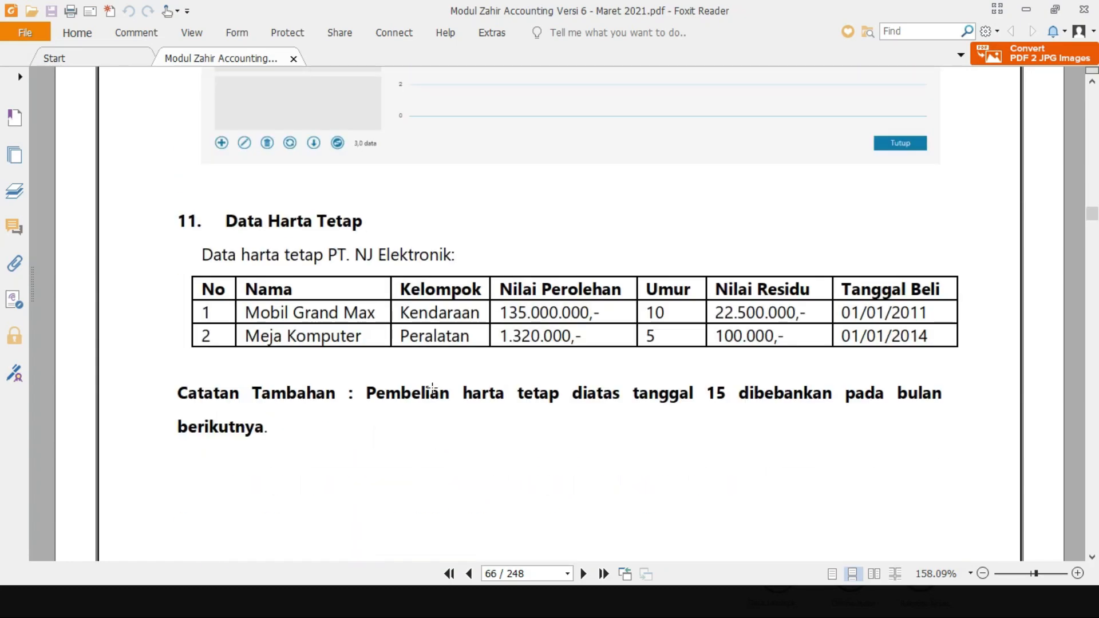
Name the new fixed asset "Mobil Grand Max", open its Kelompok selection list and check the group in the PDF's asset table
{"action": "key", "text": "alt+Tab"}
{"action": "left_click", "coordinate": [363, 193]}
{"action": "type", "text": "Mobil Grand Max"}
{"action": "left_click", "coordinate": [418, 228]}
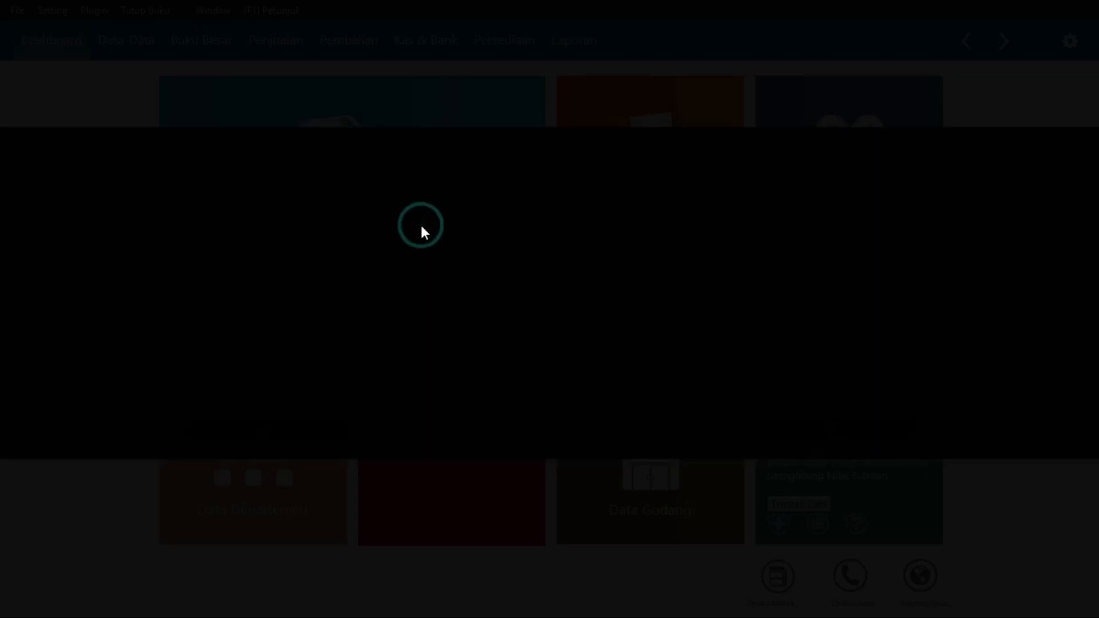
{"action": "key", "text": "alt+Tab"}
{"action": "key", "text": "alt+Tab"}
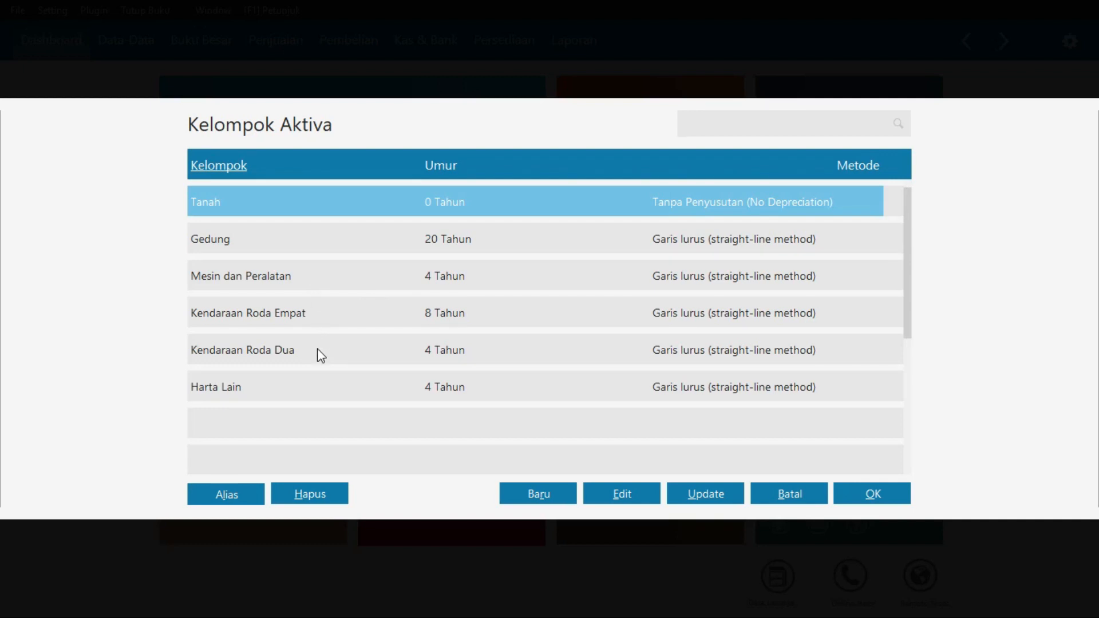
{"action": "key", "text": "alt+Tab"}
{"action": "key", "text": "alt+Tab"}
{"action": "key", "text": "alt+Tab"}
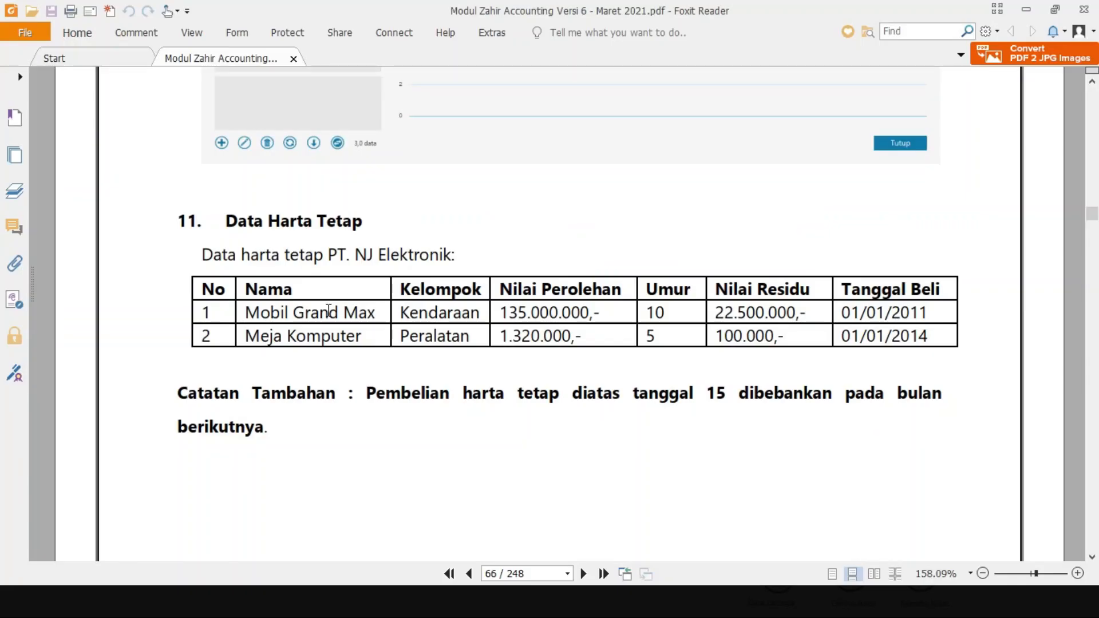
{"action": "key", "text": "alt+Tab"}
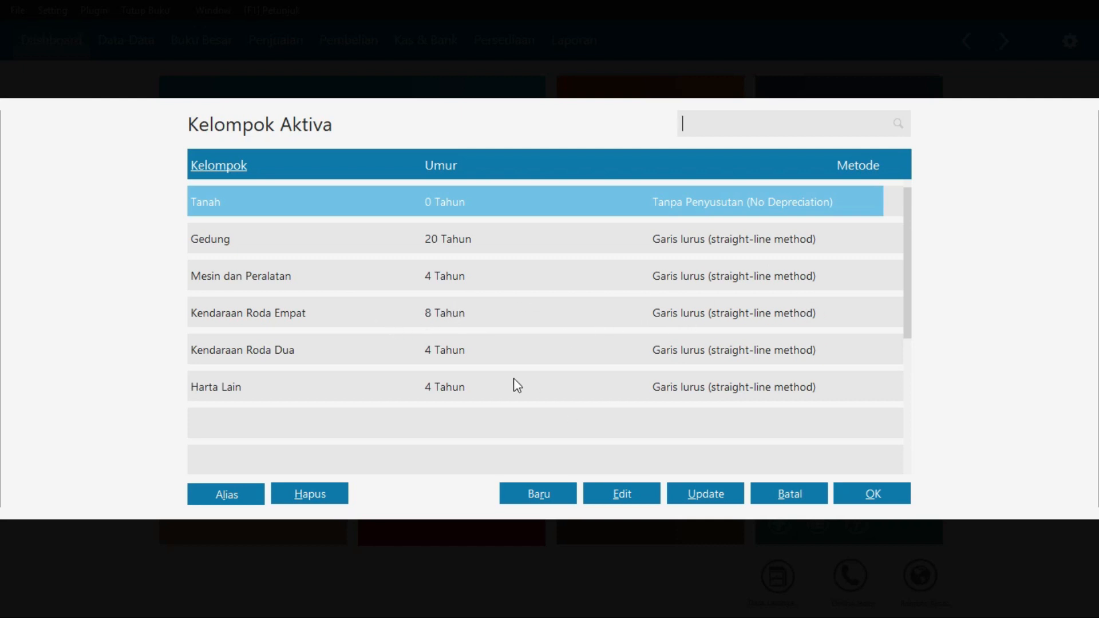
Edit the Kendaraan Roda Empat asset group, set its Umur Ekonomis to 10 years and save the group
{"action": "left_click", "coordinate": [365, 303]}
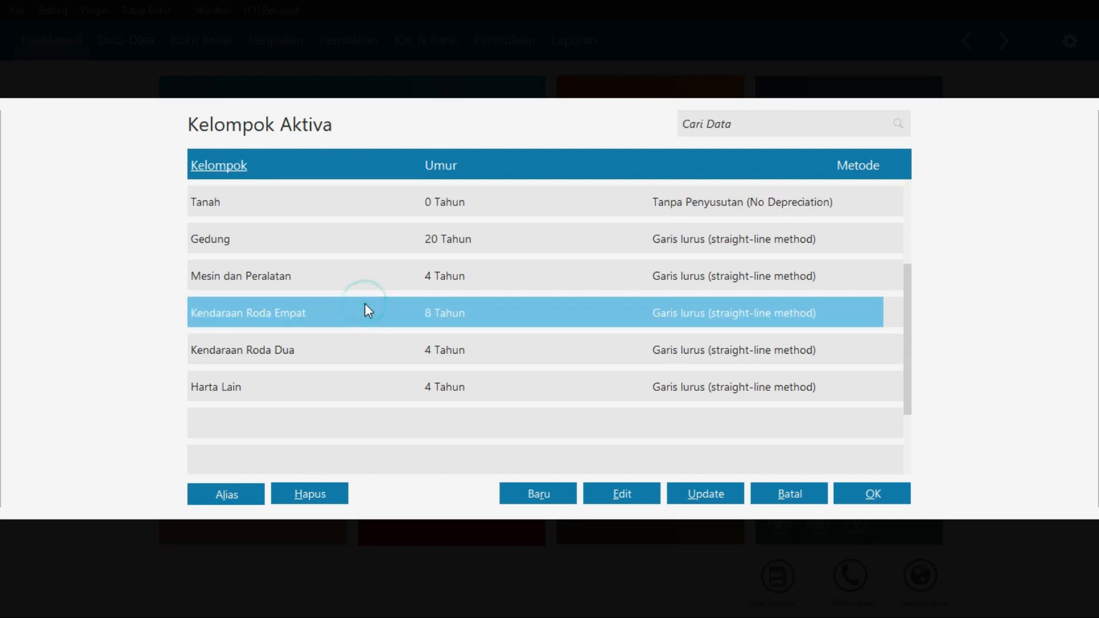
{"action": "left_click", "coordinate": [624, 492]}
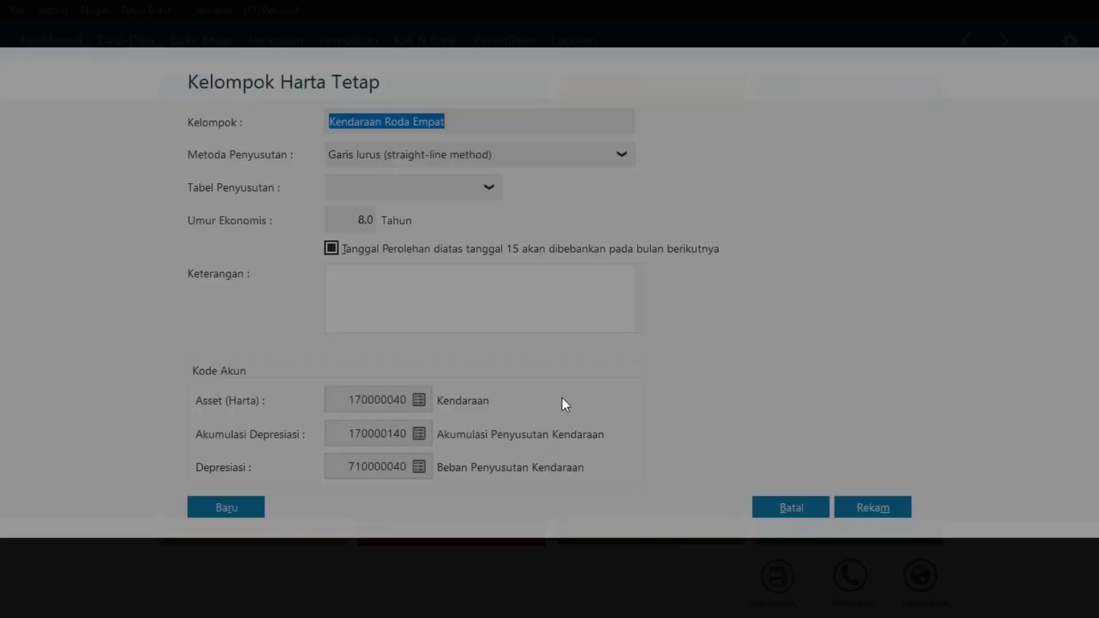
{"action": "left_click", "coordinate": [357, 218]}
{"action": "type", "text": "10"}
{"action": "key", "text": "Tab"}
{"action": "key", "text": "alt+Tab"}
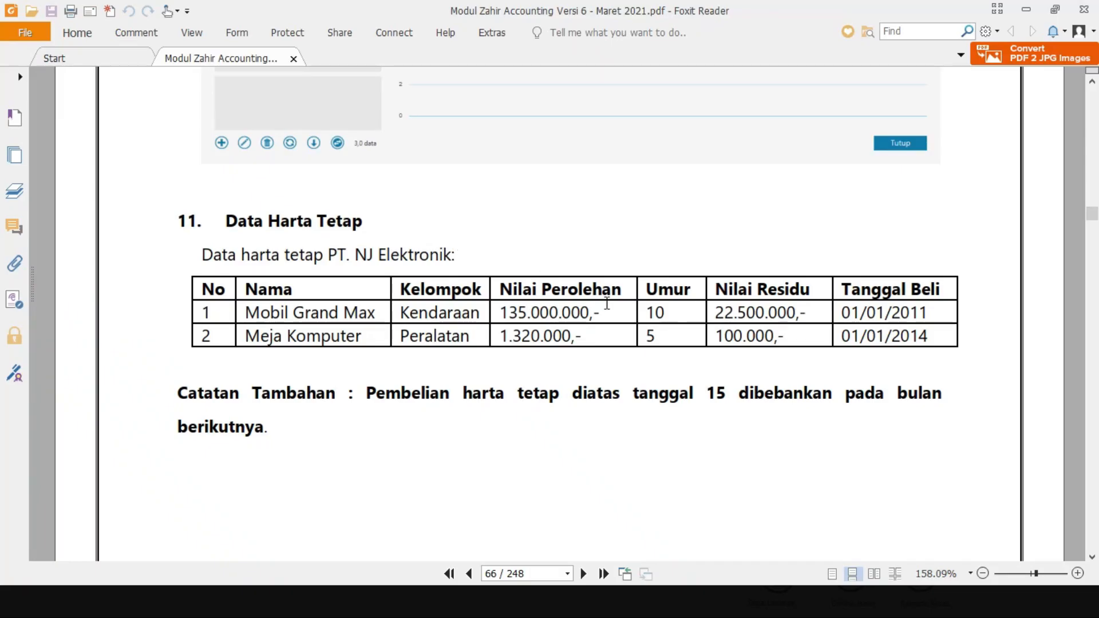
{"action": "key", "text": "alt+Tab"}
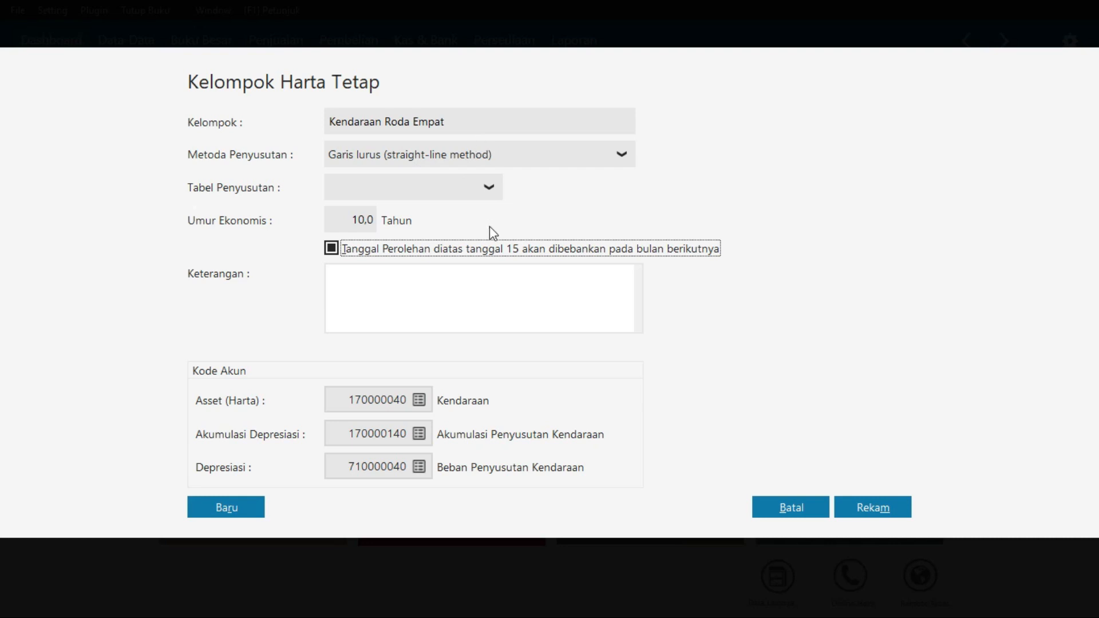
{"action": "left_click", "coordinate": [881, 509]}
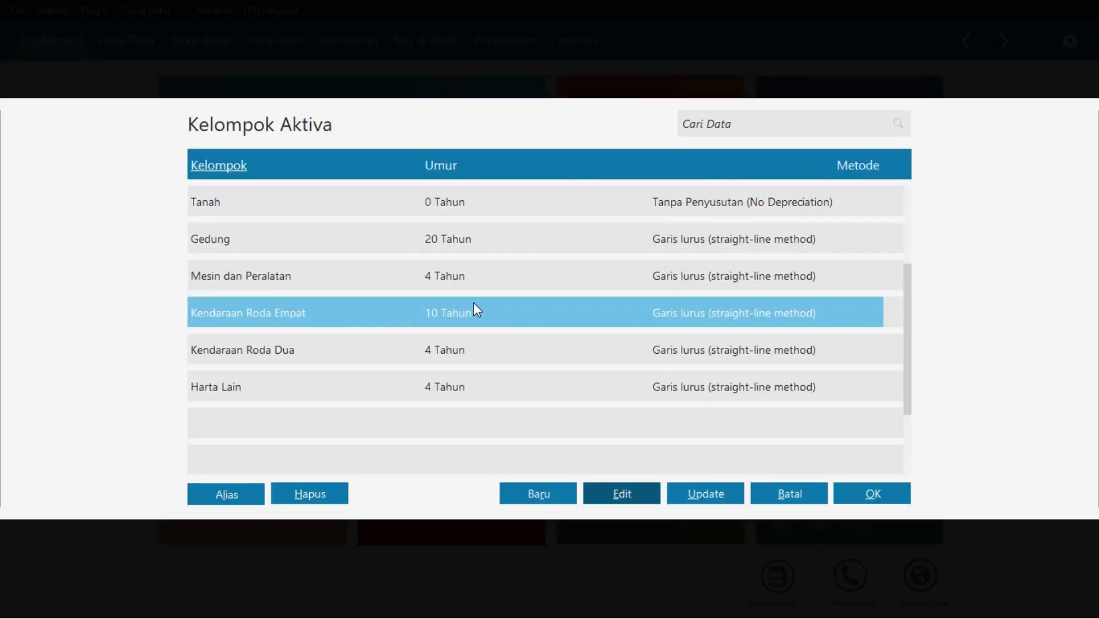
Assign the Kendaraan Roda Empat group to Mobil Grand Max, checking its useful life and purchase date in the PDF table
{"action": "key", "text": "alt+Tab"}
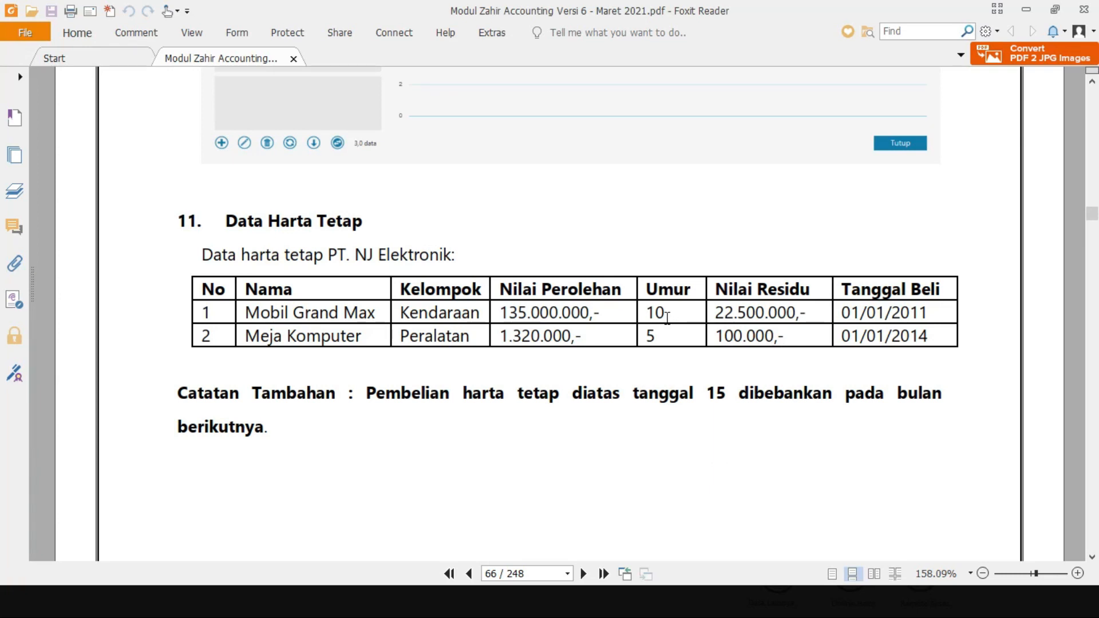
{"action": "key", "text": "alt+Tab"}
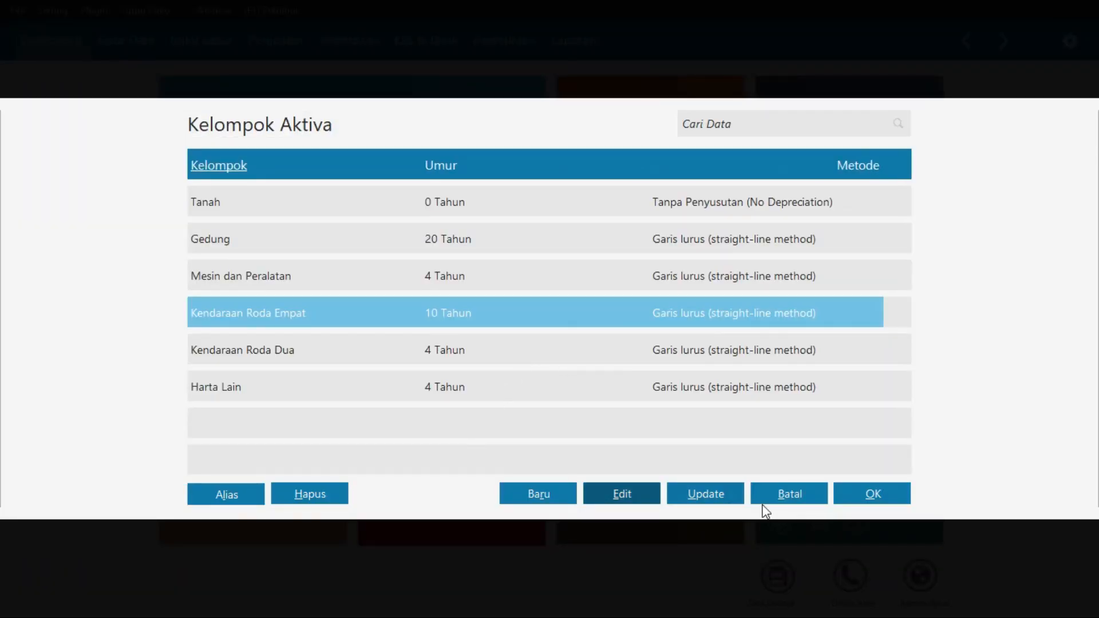
{"action": "left_click", "coordinate": [868, 496]}
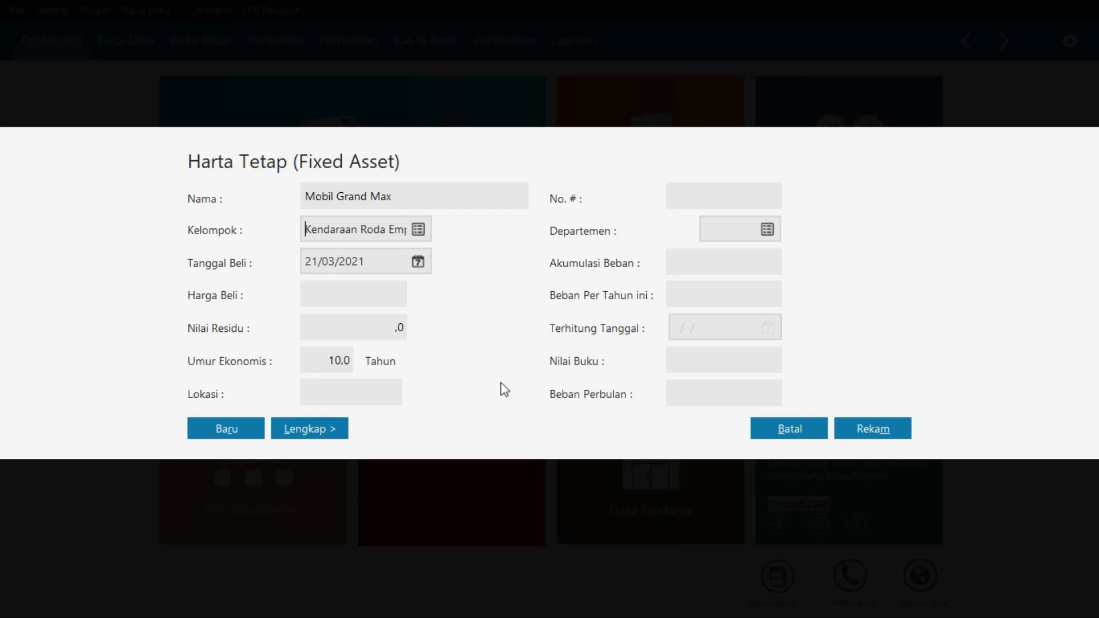
{"action": "key", "text": "alt+Tab"}
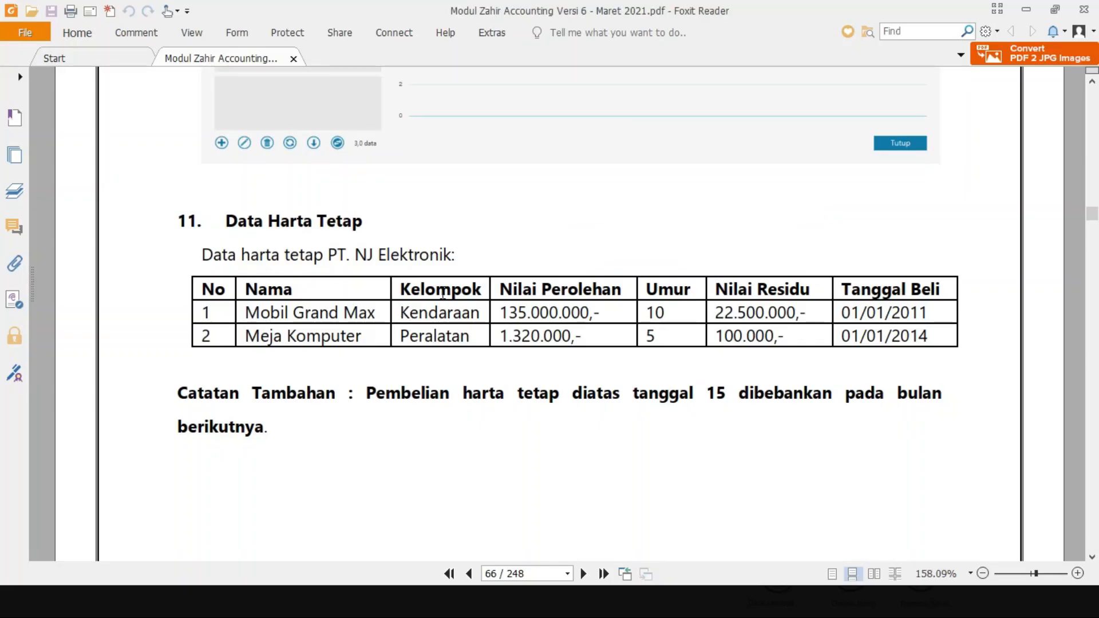
{"action": "key", "text": "alt+Tab"}
{"action": "left_click", "coordinate": [417, 260]}
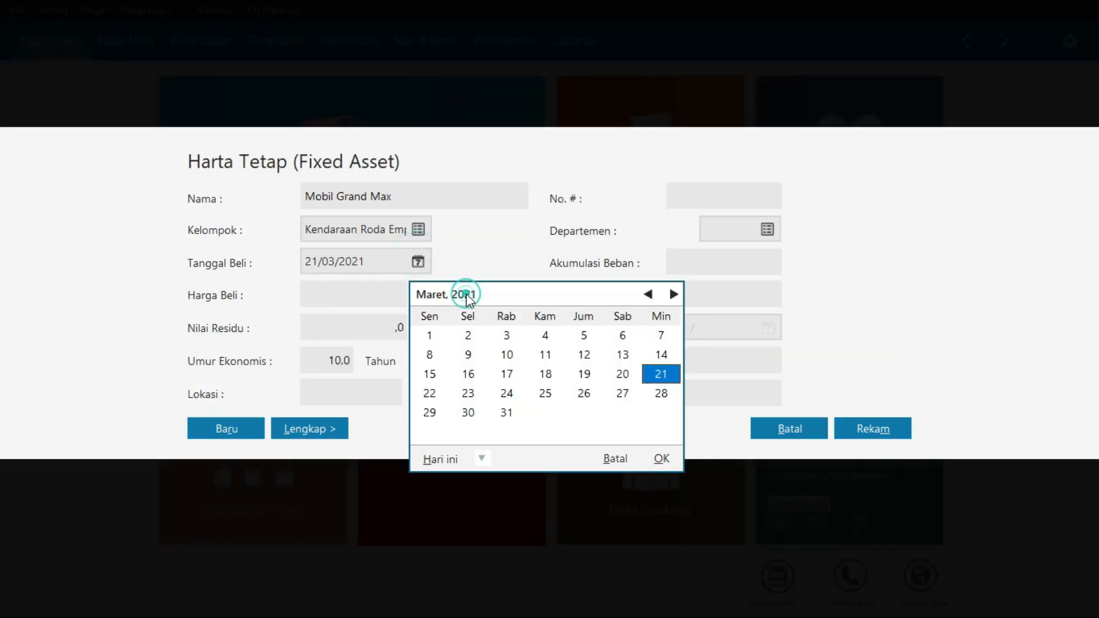
{"action": "left_click", "coordinate": [648, 294]}
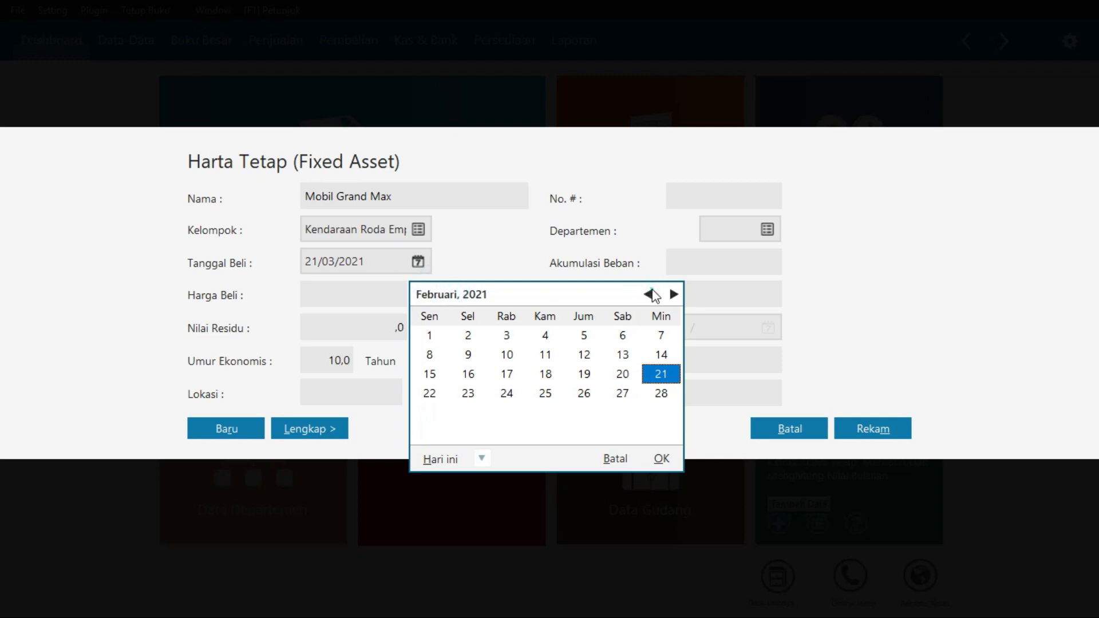
{"action": "left_click", "coordinate": [648, 294]}
{"action": "left_click", "coordinate": [647, 294]}
{"action": "left_click", "coordinate": [450, 293]}
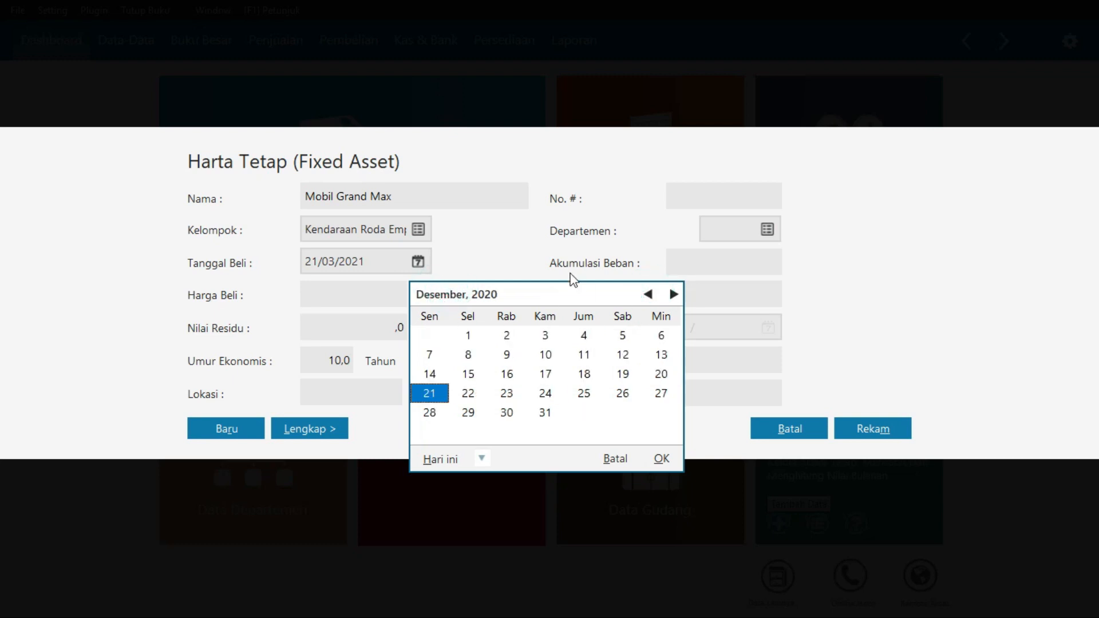
{"action": "left_click", "coordinate": [616, 459]}
Set the Tanggal Beli of Mobil Grand Max to 01/01/2011
{"action": "left_click", "coordinate": [380, 261]}
{"action": "type", "text": "1"}
{"action": "key", "text": "Left"}
{"action": "key", "text": "Left"}
{"action": "key", "text": "Left"}
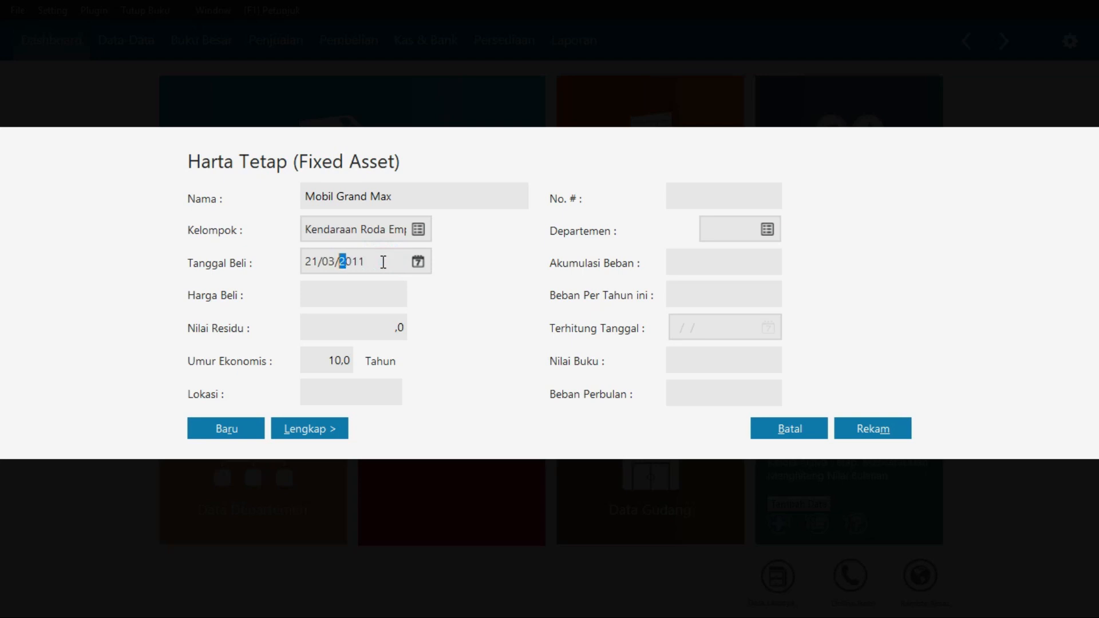
{"action": "key", "text": "Left"}
{"action": "key", "text": "Left"}
{"action": "key", "text": "Delete"}
{"action": "key", "text": "Delete"}
{"action": "type", "text": "01"}
{"action": "key", "text": "Left"}
{"action": "key", "text": "Left"}
{"action": "key", "text": "Left"}
{"action": "key", "text": "Right"}
{"action": "key", "text": "Left"}
{"action": "key", "text": "Left"}
{"action": "key", "text": "Left"}
{"action": "key", "text": "Delete"}
{"action": "key", "text": "Delete"}
{"action": "type", "text": "01"}
{"action": "key", "text": "Tab"}
Look up the acquisition value in the PDF table and set the Harga Beli of Mobil Grand Max to 135.000.000
{"action": "key", "text": "alt+Tab"}
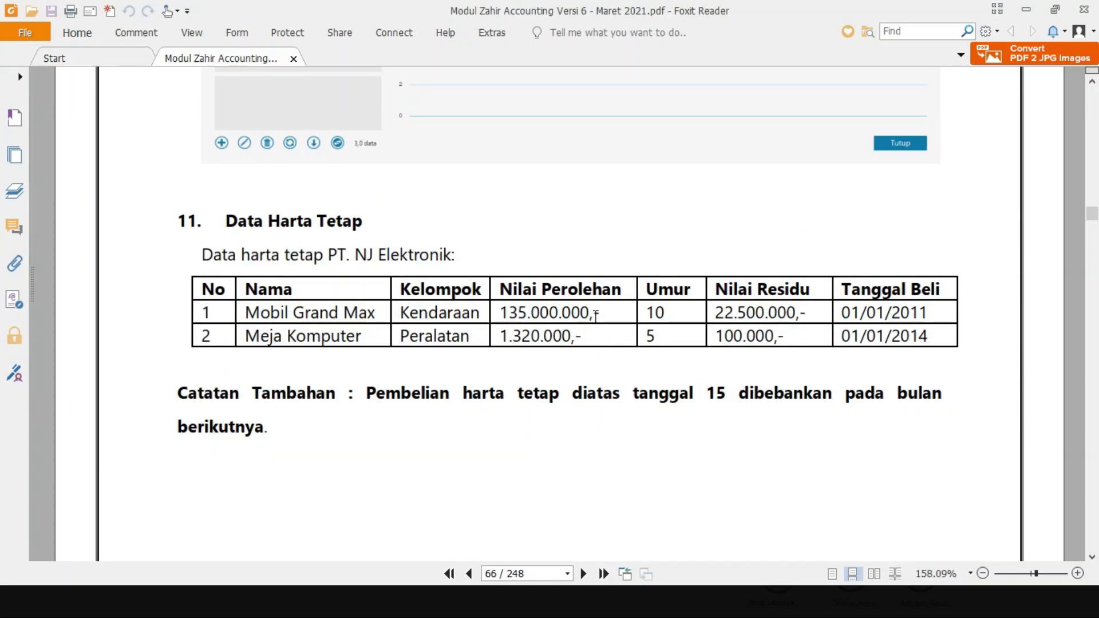
{"action": "key", "text": "alt+Tab"}
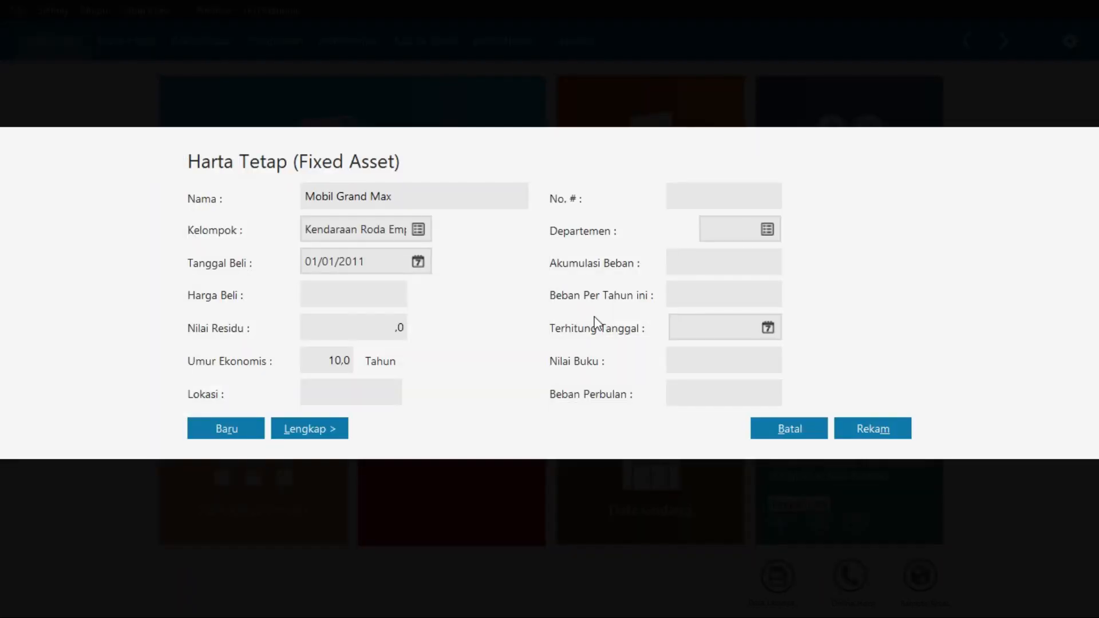
{"action": "key", "text": "alt+Tab"}
{"action": "left_click_drag", "start_coordinate": [590, 313], "coordinate": [499, 312]}
{"action": "key", "text": "alt+Tab"}
{"action": "left_click", "coordinate": [322, 301]}
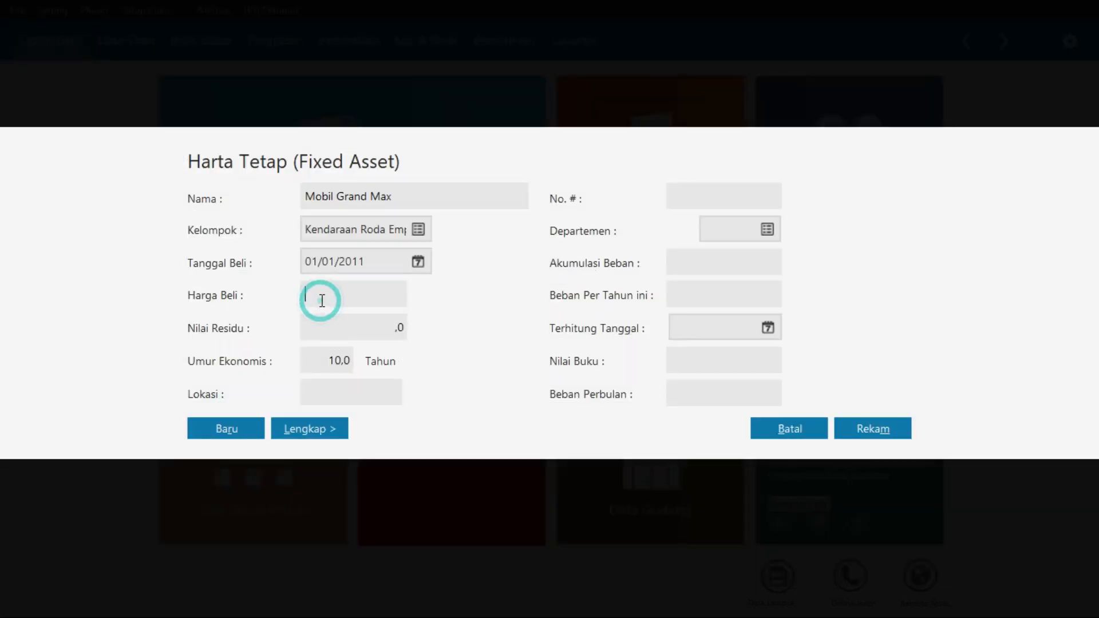
{"action": "type", "text": "1350000"}
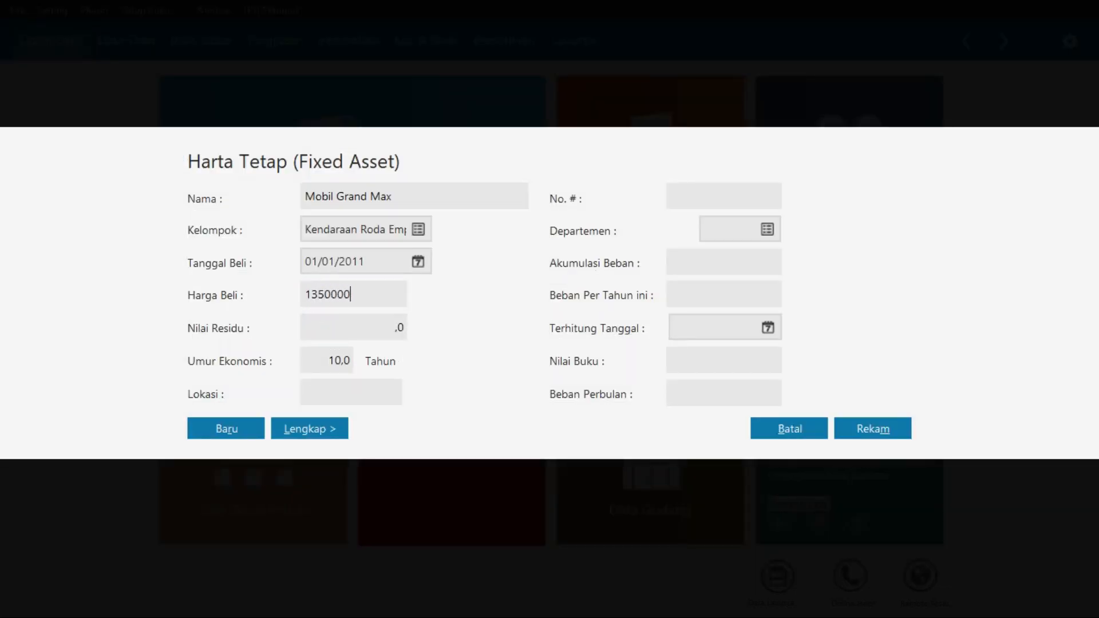
{"action": "type", "text": "00"}
{"action": "key", "text": "Tab"}
Check the residual value in the PDF table and set the Nilai Residu of Mobil Grand Max to 22.500.000
{"action": "key", "text": "alt+Tab"}
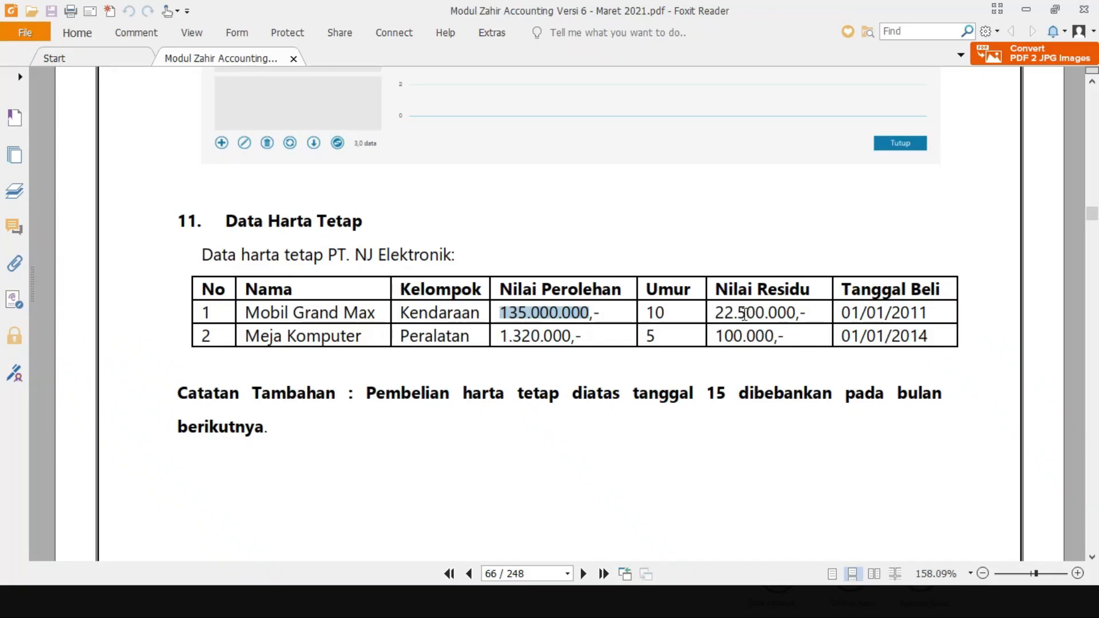
{"action": "key", "text": "alt+Tab"}
{"action": "type", "text": "22.500."}
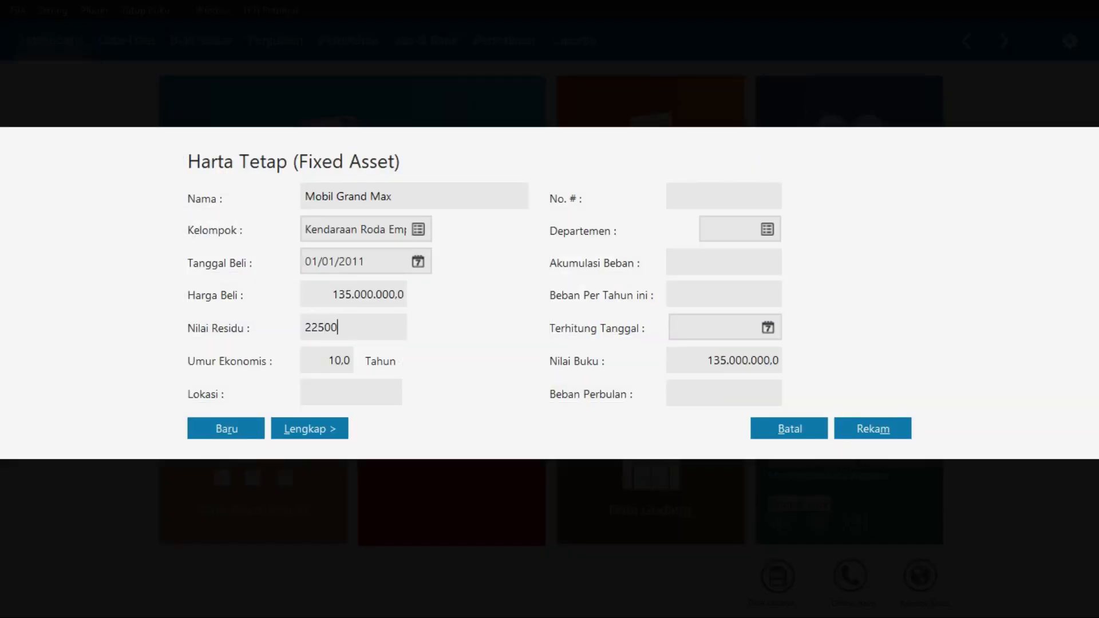
{"action": "type", "text": "000"}
{"action": "key", "text": "Tab"}
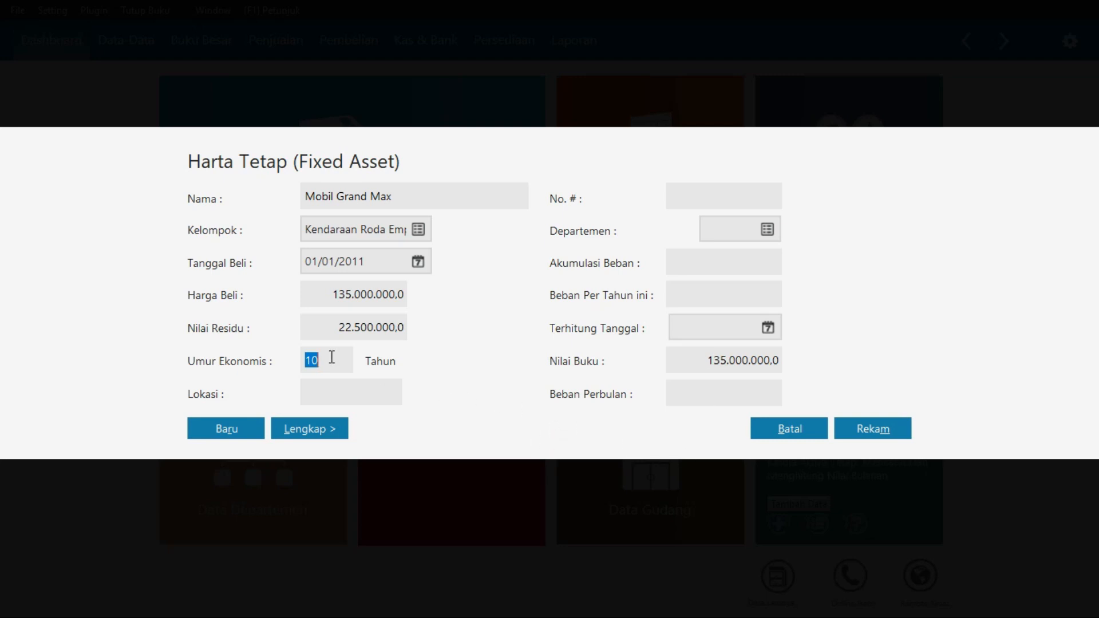
Compare the Mobil Grand Max entries with the PDF table, record the asset and acknowledge the notice about accumulated expense
{"action": "key", "text": "alt+Tab"}
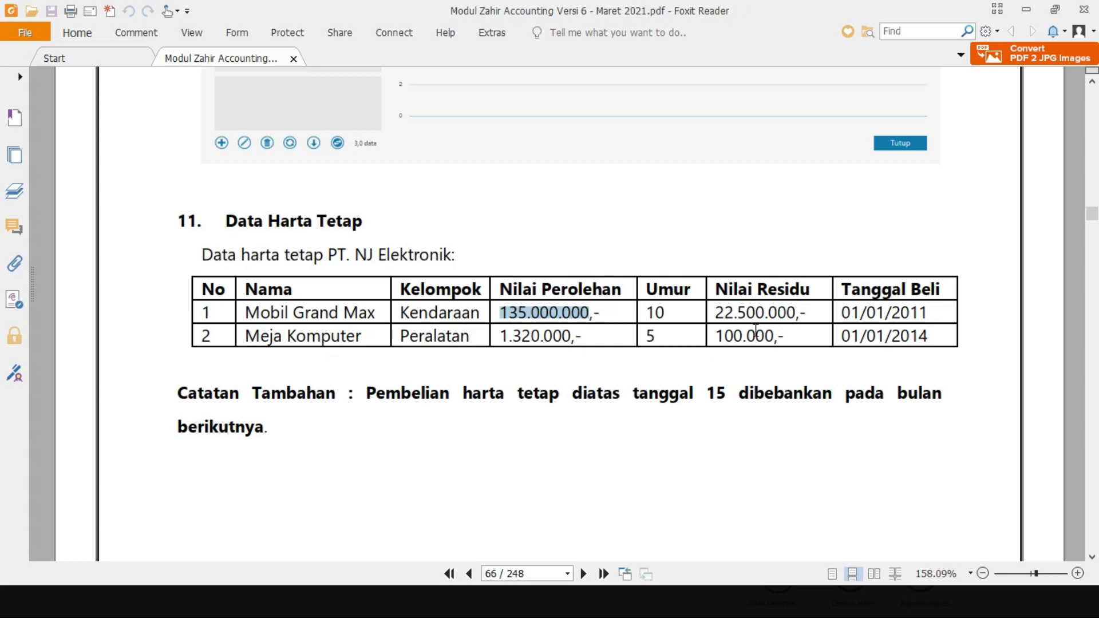
{"action": "key", "text": "alt+Tab"}
{"action": "key", "text": "alt+Tab"}
{"action": "key", "text": "alt+Tab"}
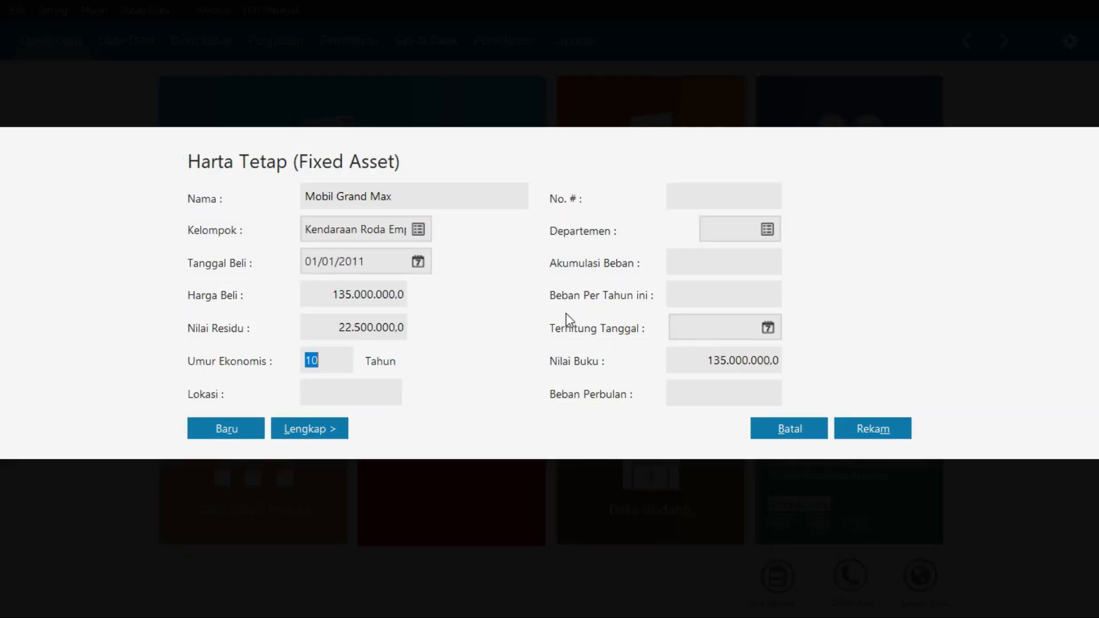
{"action": "left_click", "coordinate": [879, 428]}
{"action": "left_click", "coordinate": [879, 428]}
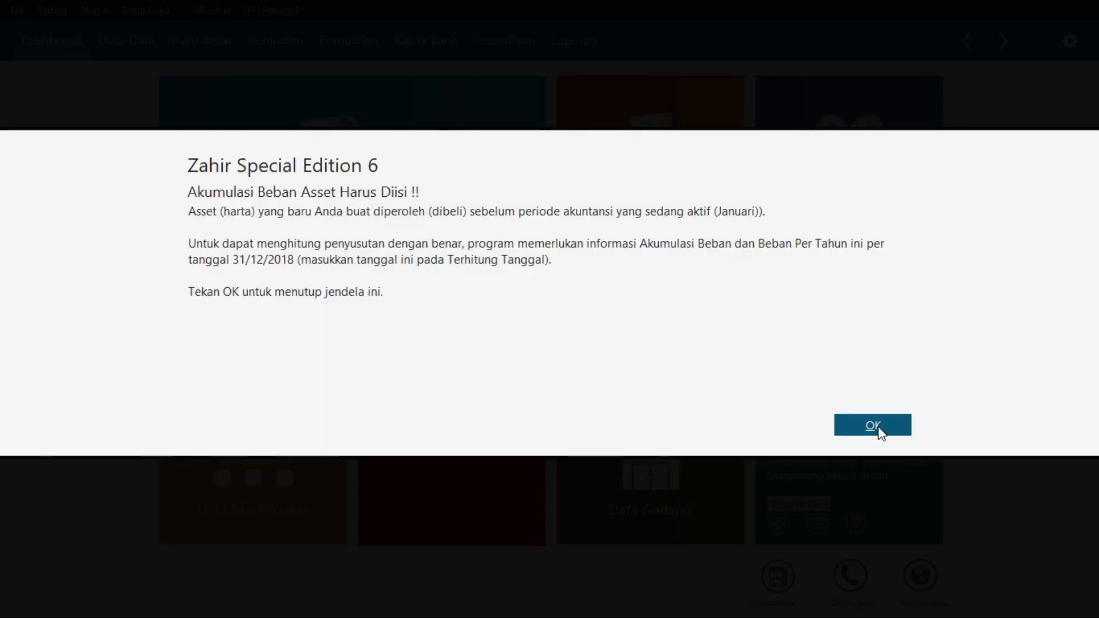
{"action": "left_click", "coordinate": [879, 428]}
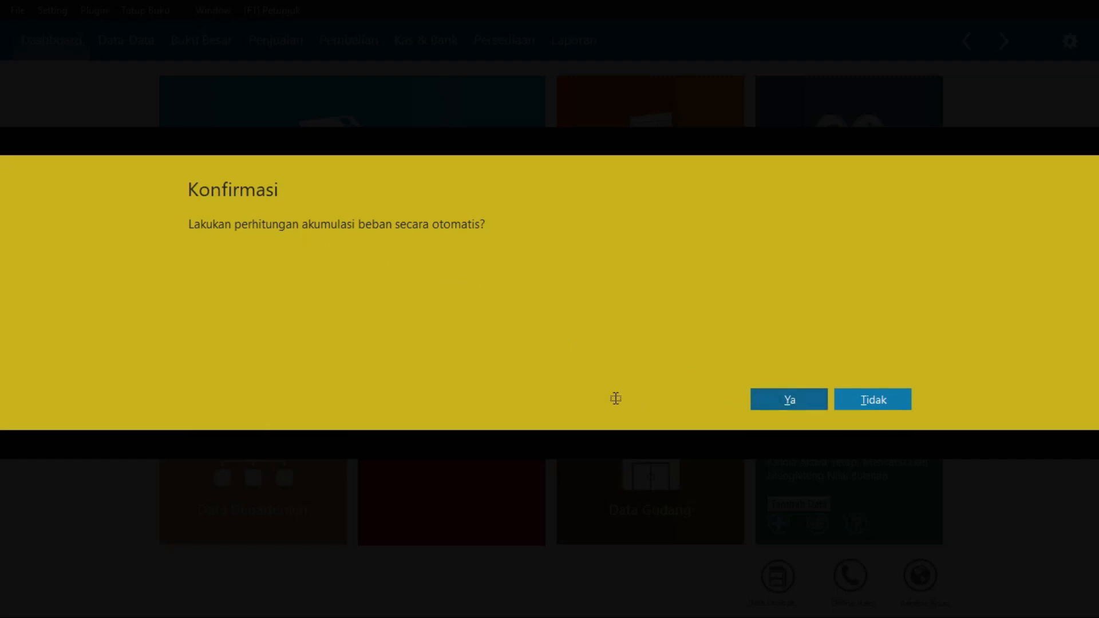
Read the module PDF's fixed-asset instructions through to the confirmation about automatic calculation of accumulated expense
{"action": "key", "text": "alt+Tab"}
{"action": "scroll", "coordinate": [533, 397], "scroll_direction": "down", "scroll_amount": 10}
{"action": "scroll", "coordinate": [538, 405], "scroll_direction": "down", "scroll_amount": 15}
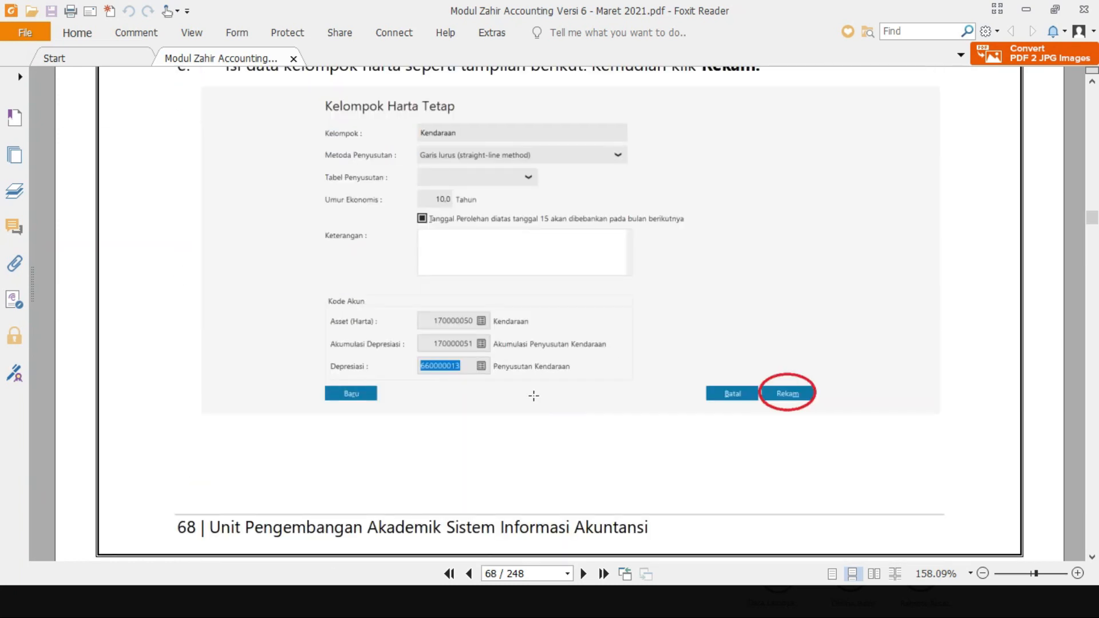
{"action": "scroll", "coordinate": [527, 391], "scroll_direction": "up", "scroll_amount": 10}
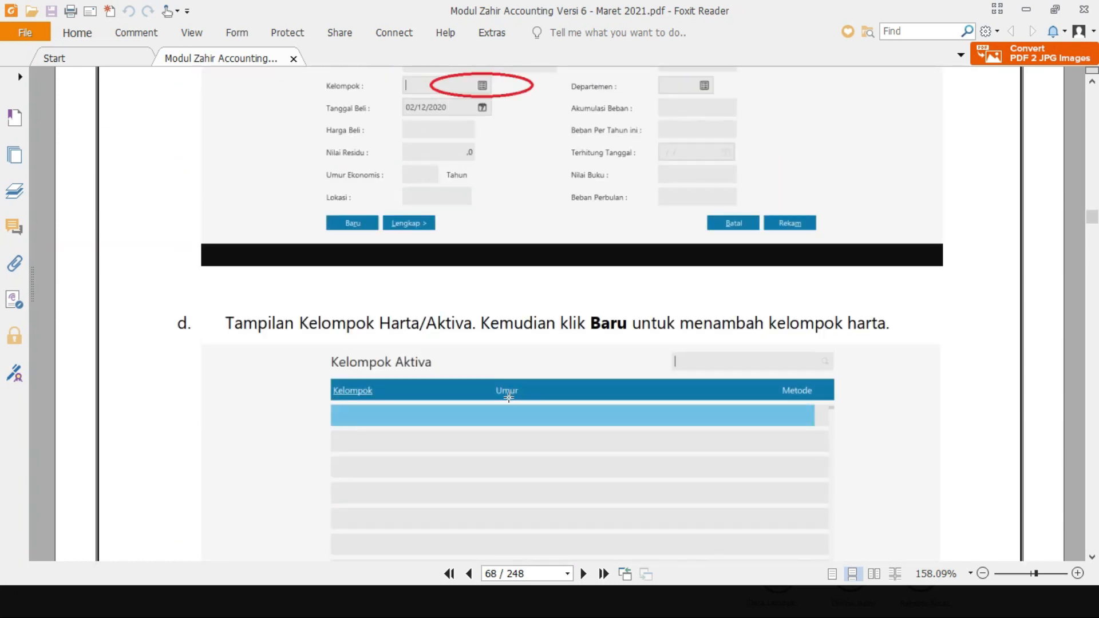
{"action": "scroll", "coordinate": [508, 396], "scroll_direction": "down", "scroll_amount": 3}
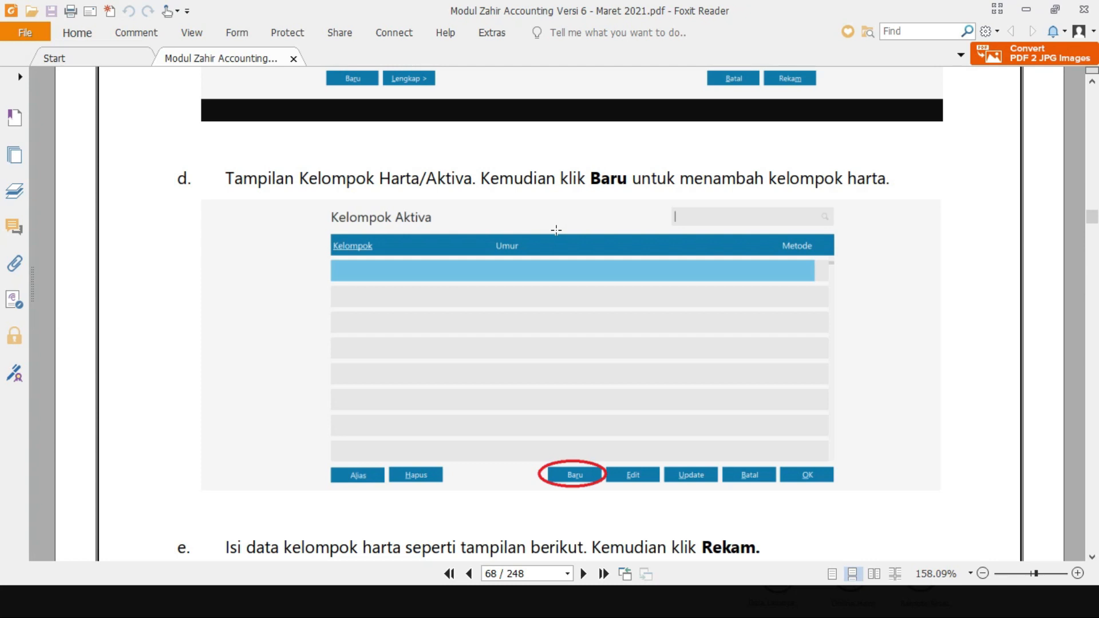
{"action": "scroll", "coordinate": [556, 230], "scroll_direction": "down", "scroll_amount": 5}
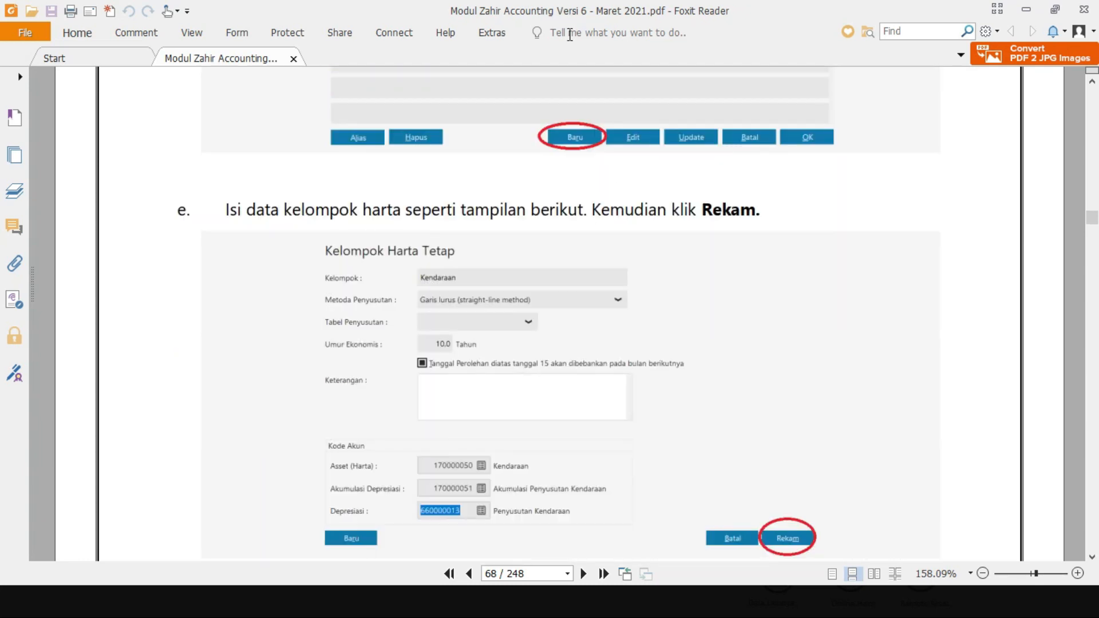
{"action": "scroll", "coordinate": [573, 206], "scroll_direction": "up", "scroll_amount": 6}
{"action": "scroll", "coordinate": [574, 206], "scroll_direction": "down", "scroll_amount": 3}
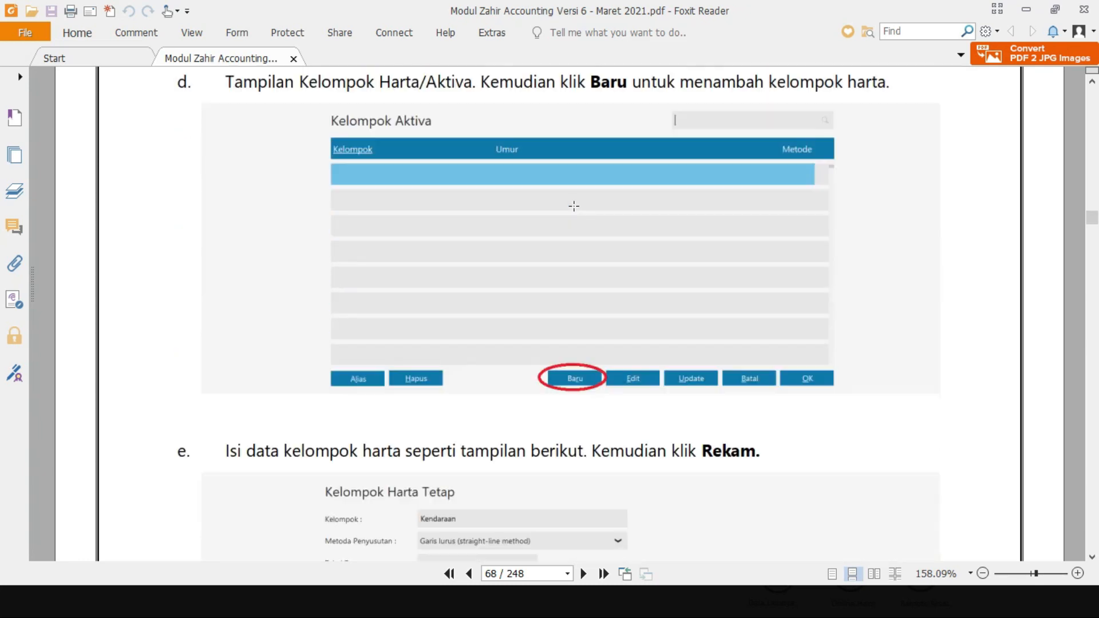
{"action": "scroll", "coordinate": [574, 206], "scroll_direction": "down", "scroll_amount": 5}
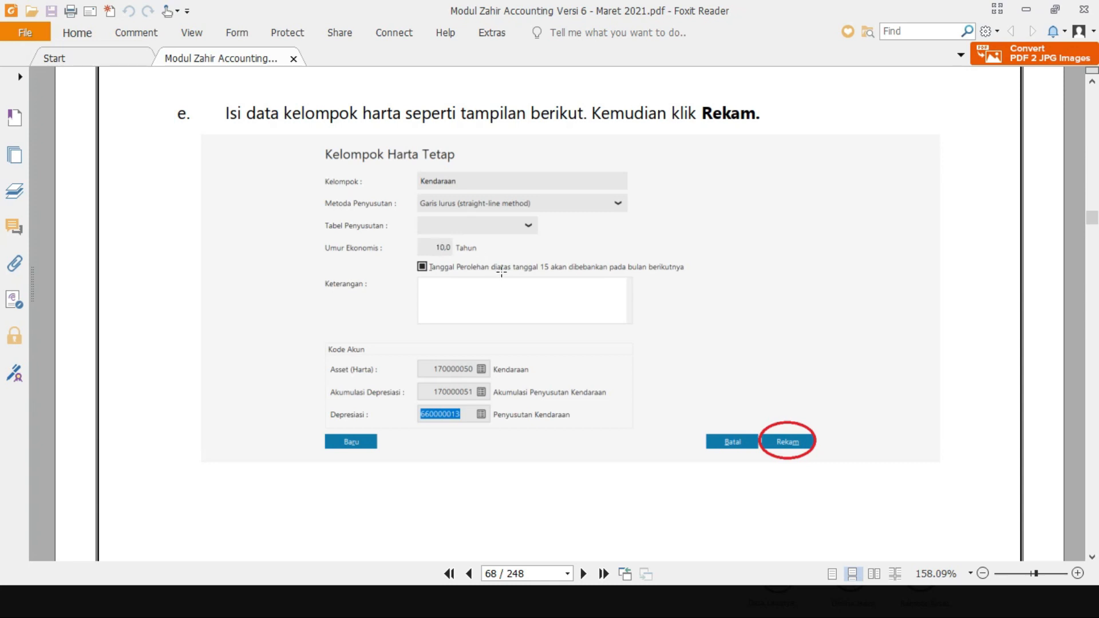
{"action": "scroll", "coordinate": [501, 273], "scroll_direction": "down", "scroll_amount": 5}
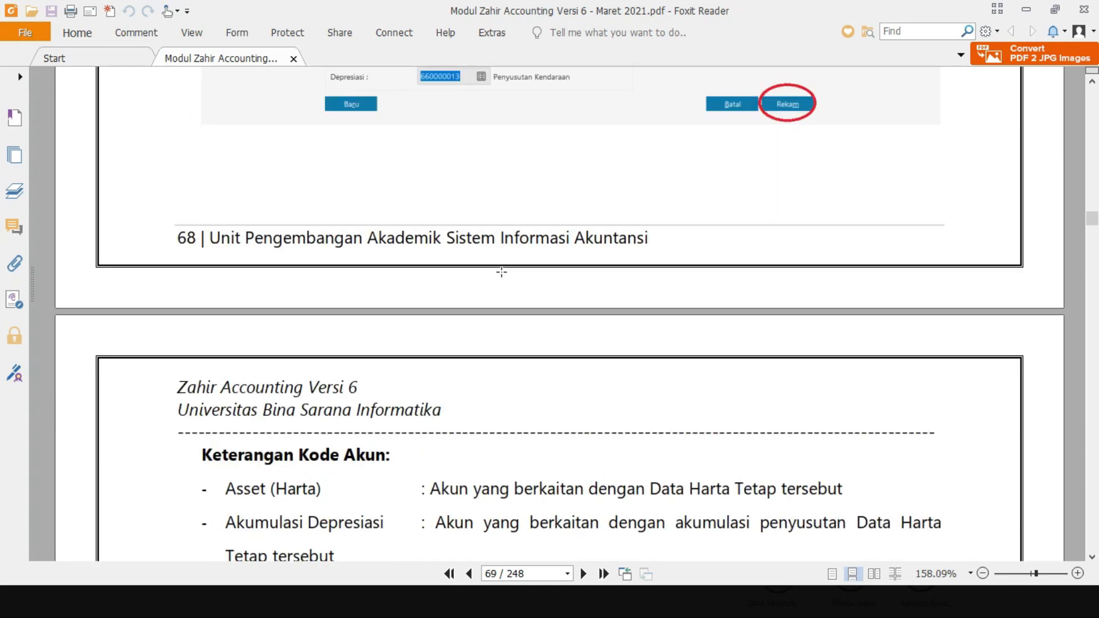
{"action": "scroll", "coordinate": [501, 272], "scroll_direction": "down", "scroll_amount": 15}
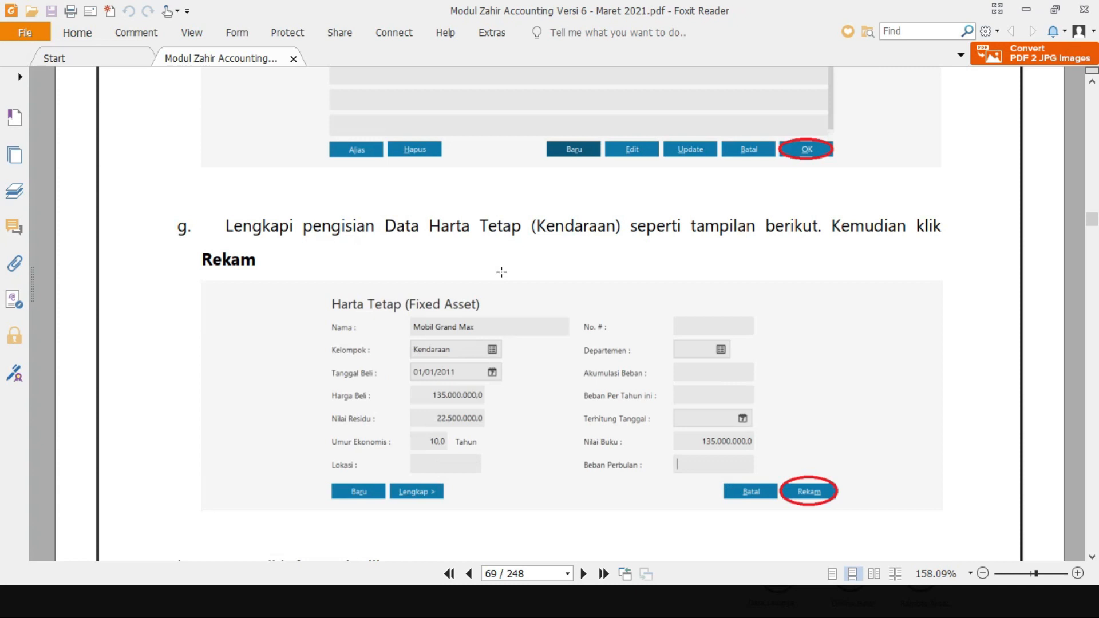
{"action": "scroll", "coordinate": [501, 271], "scroll_direction": "down", "scroll_amount": 3}
{"action": "scroll", "coordinate": [662, 312], "scroll_direction": "down", "scroll_amount": 10}
{"action": "scroll", "coordinate": [664, 308], "scroll_direction": "down", "scroll_amount": 5}
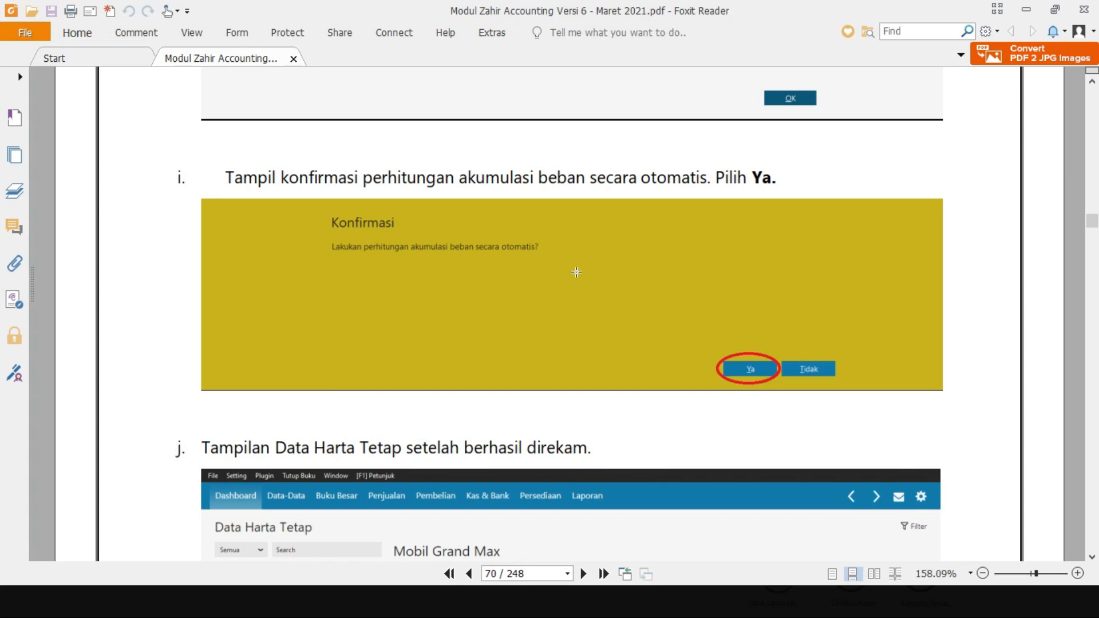
{"action": "scroll", "coordinate": [577, 272], "scroll_direction": "down", "scroll_amount": 7}
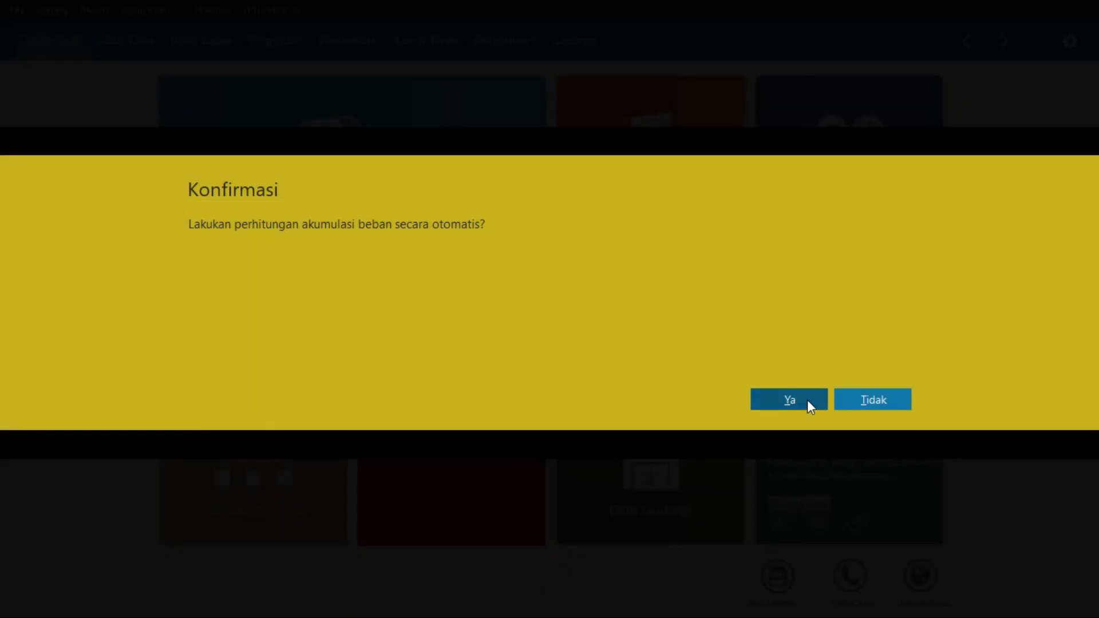
Accept the automatic accumulated expense calculation, record Mobil Grand Max, and compare its entry in Data Harta Tetap with the PDF
{"action": "left_click", "coordinate": [807, 400]}
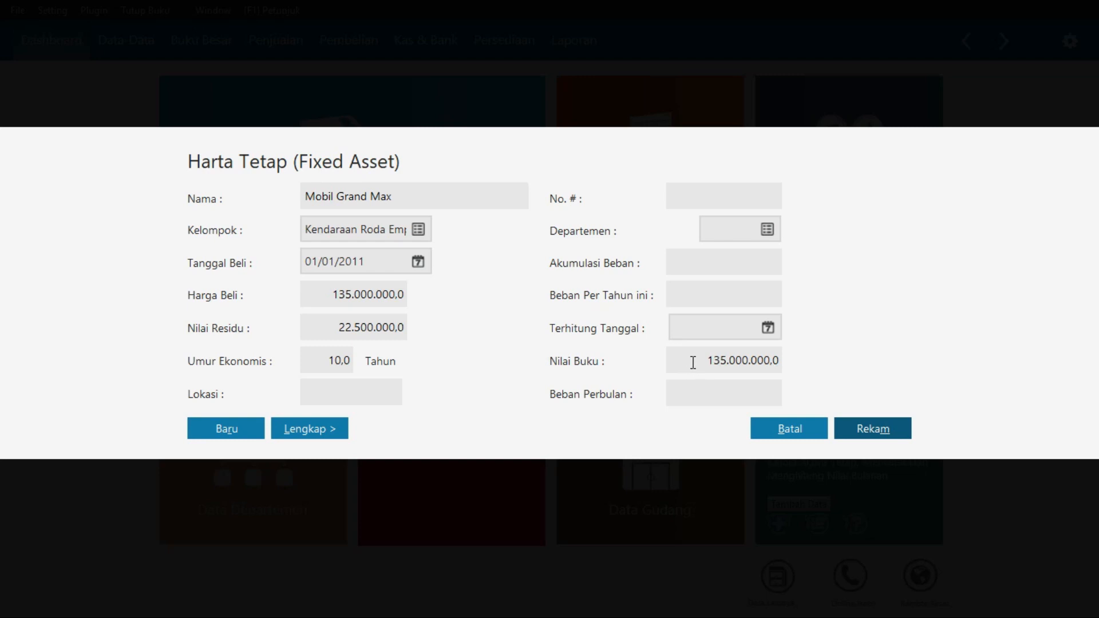
{"action": "left_click", "coordinate": [873, 428]}
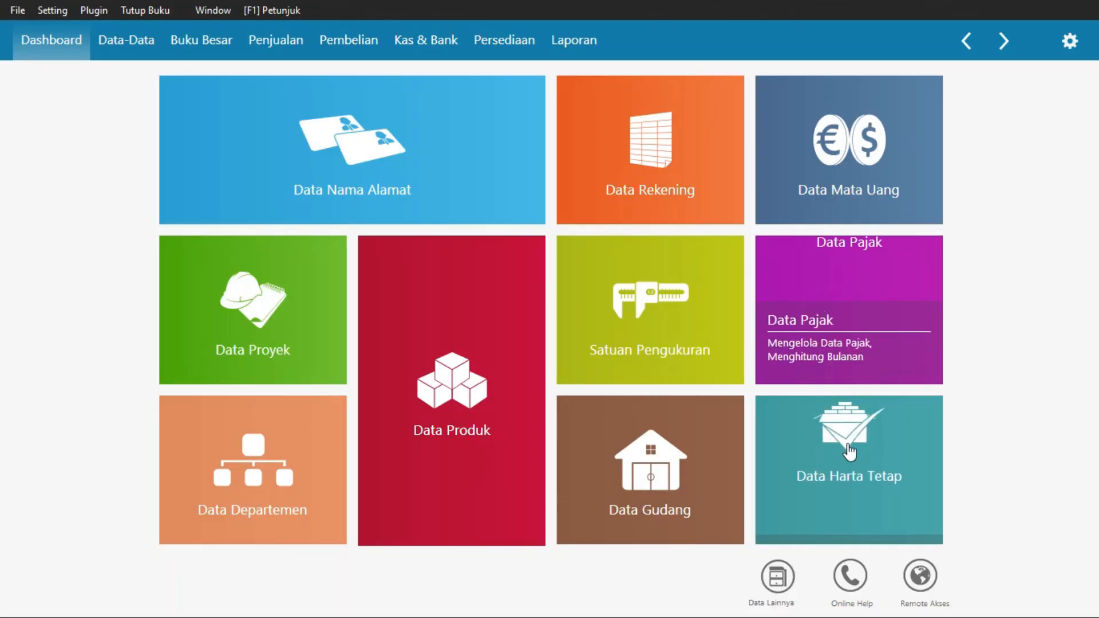
{"action": "left_click", "coordinate": [849, 450]}
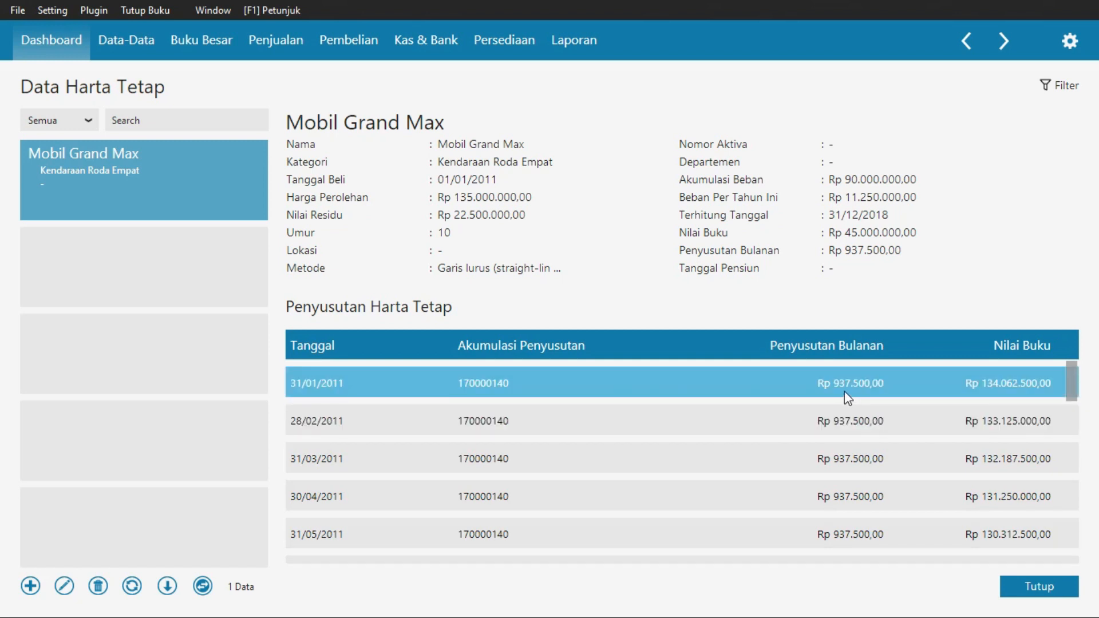
{"action": "key", "text": "alt+Tab"}
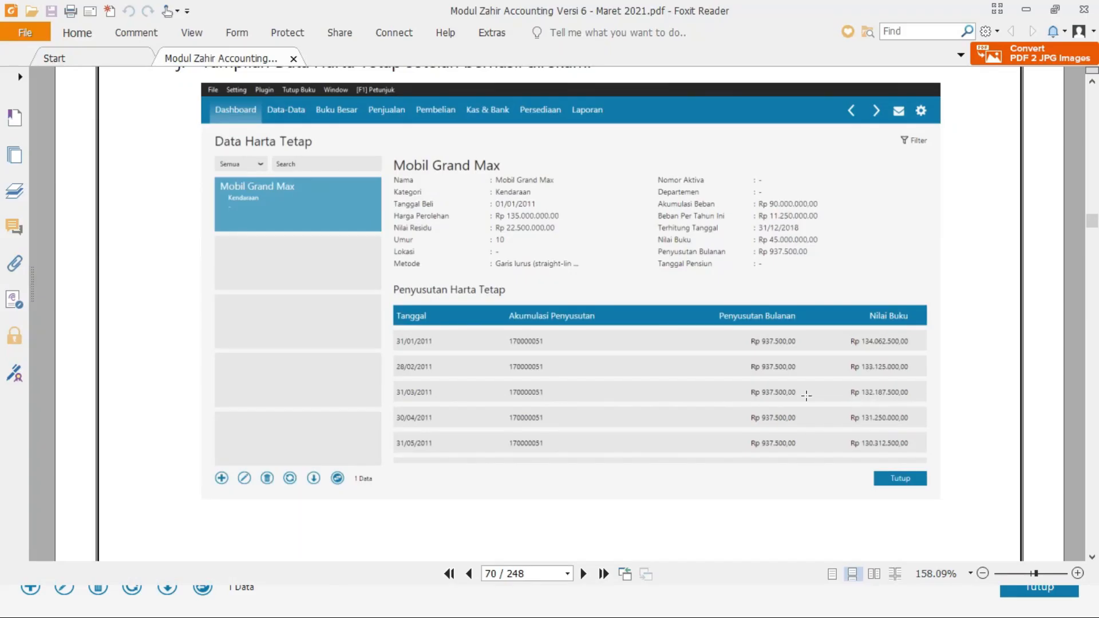
{"action": "key", "text": "alt+Tab"}
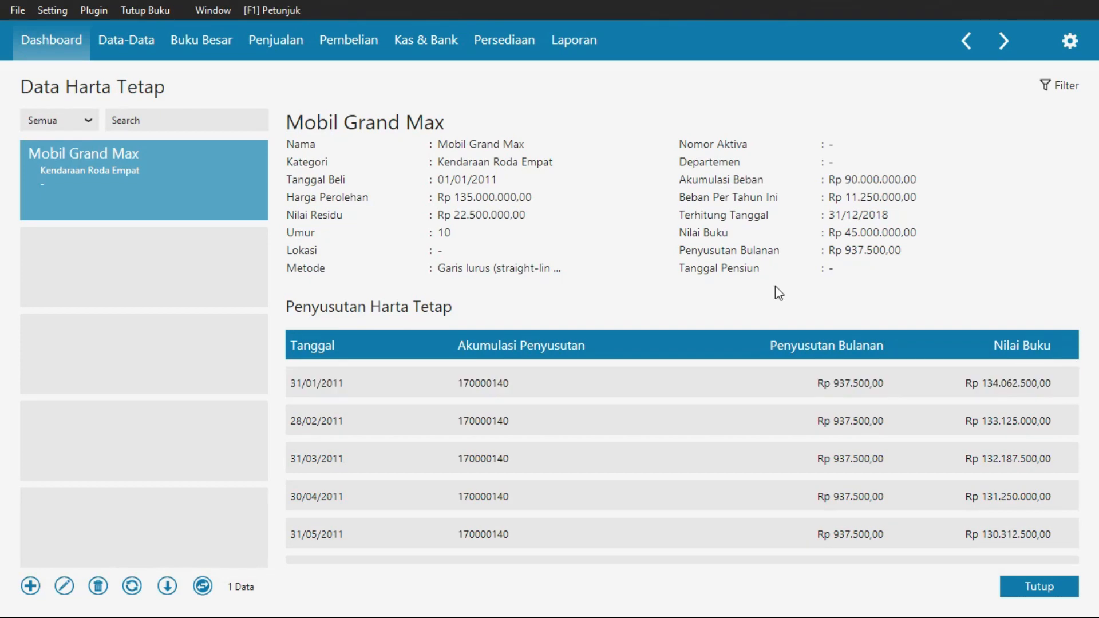
Read the PDF's instructions for creating the Meja Komputer fixed asset
{"action": "key", "text": "alt+Tab"}
{"action": "scroll", "coordinate": [738, 338], "scroll_direction": "down", "scroll_amount": 10}
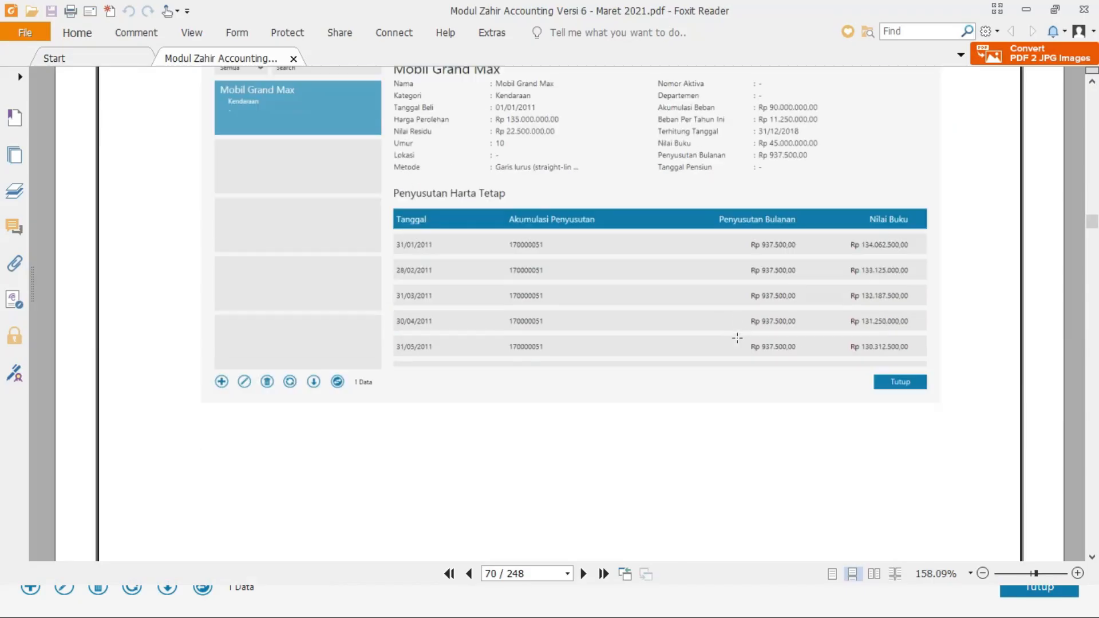
{"action": "scroll", "coordinate": [737, 338], "scroll_direction": "down", "scroll_amount": 3}
{"action": "scroll", "coordinate": [737, 338], "scroll_direction": "up", "scroll_amount": 6}
{"action": "scroll", "coordinate": [737, 337], "scroll_direction": "down", "scroll_amount": 9}
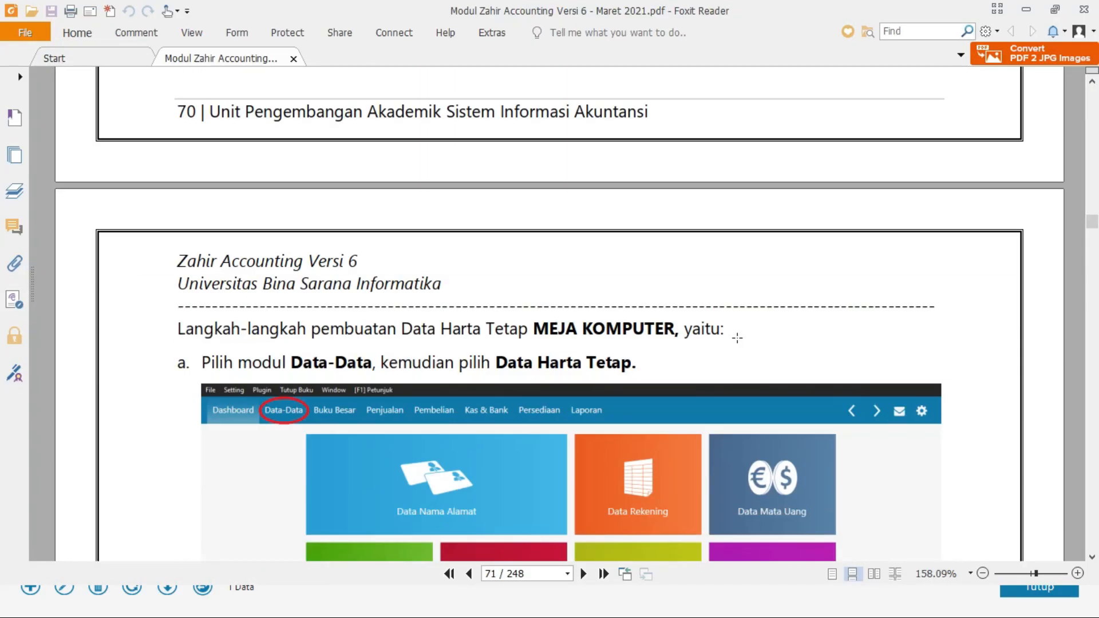
{"action": "scroll", "coordinate": [737, 338], "scroll_direction": "down", "scroll_amount": 4}
{"action": "key", "text": "alt+Tab"}
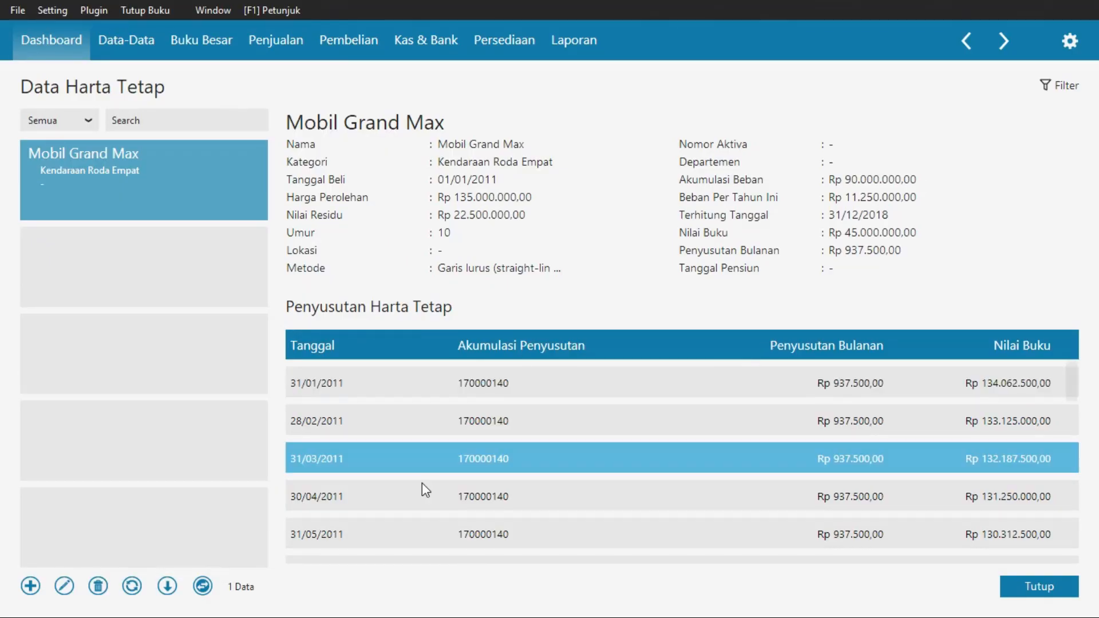
Add a new fixed asset in Zahir and name it Meja Komputer as shown in the PDF
{"action": "left_click", "coordinate": [32, 587]}
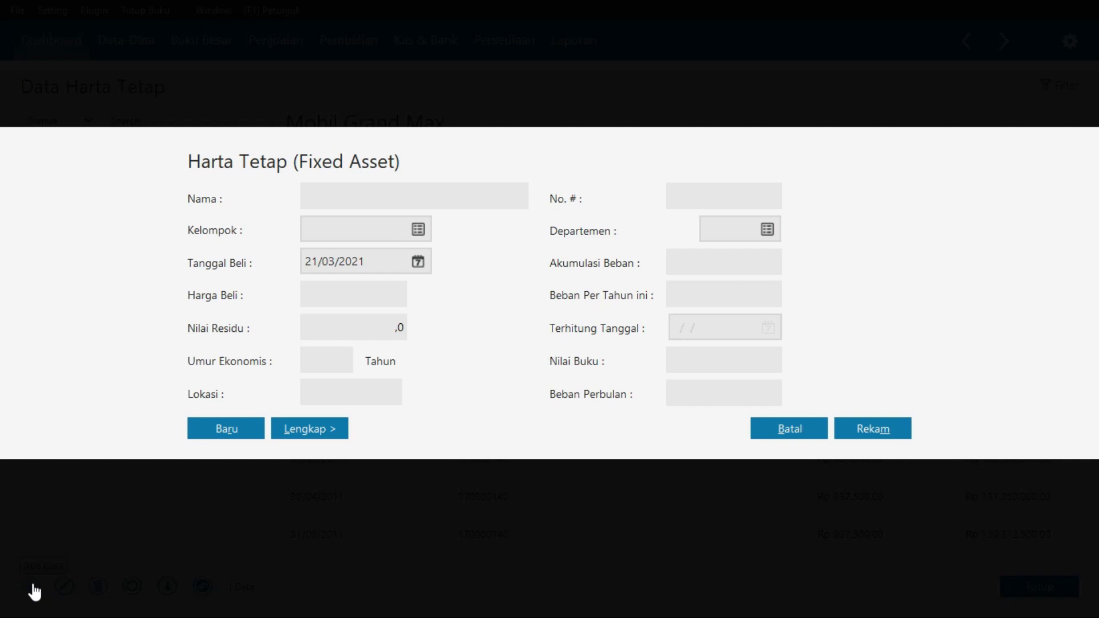
{"action": "key", "text": "alt+Tab"}
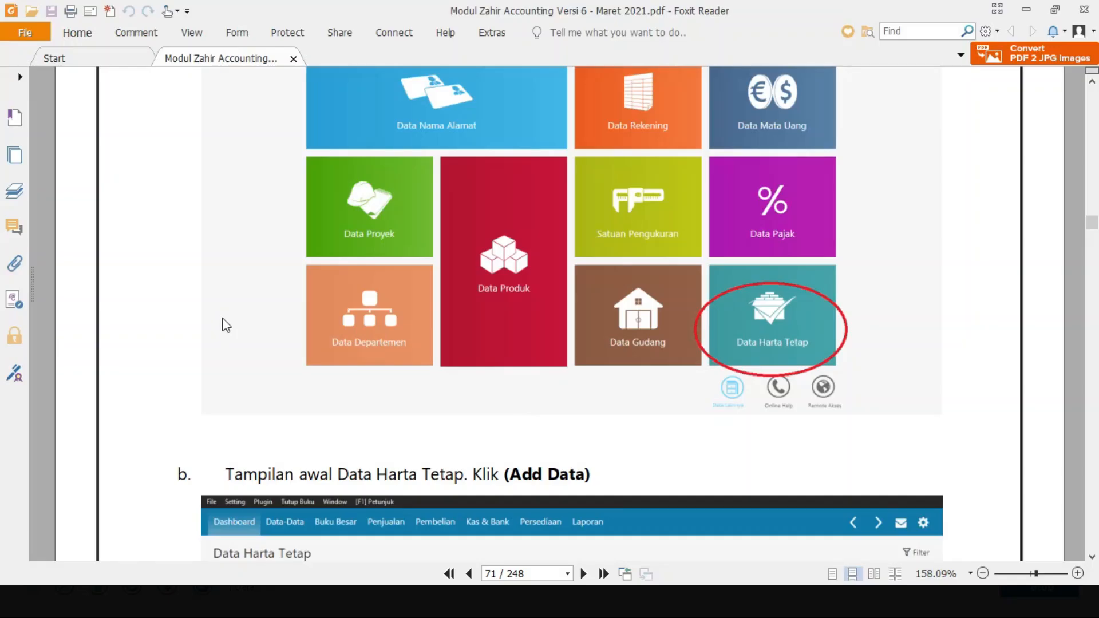
{"action": "scroll", "coordinate": [231, 316], "scroll_direction": "down", "scroll_amount": 15}
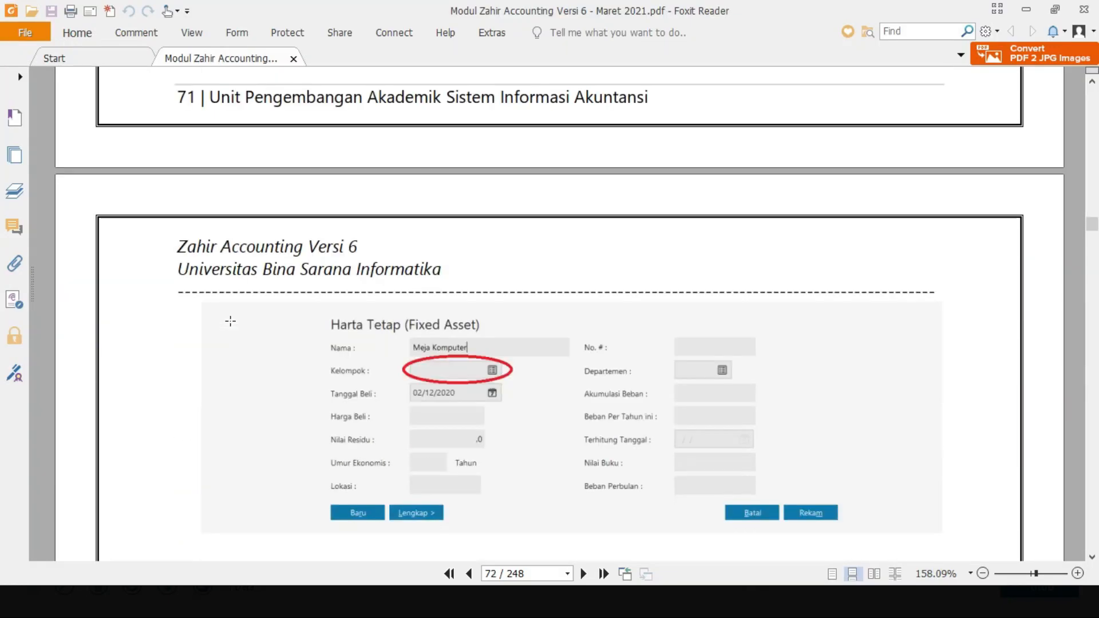
{"action": "key", "text": "alt+Tab"}
{"action": "left_click", "coordinate": [376, 194]}
{"action": "type", "text": "Meja Komputer"}
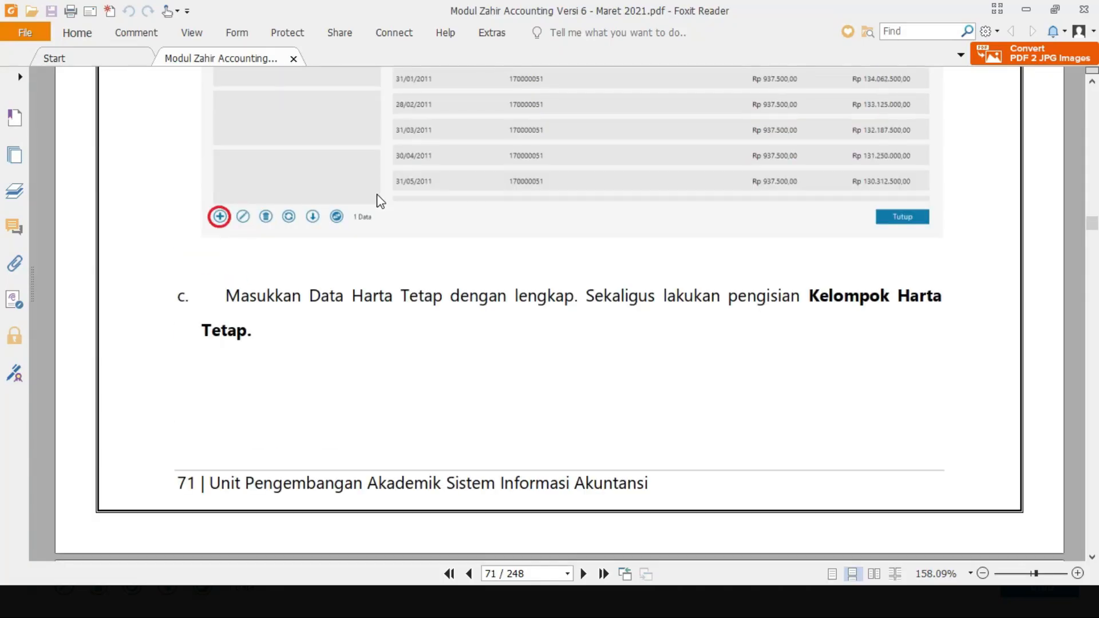
Look up Meja Komputer's group in the PDF's fixed-asset table and assign the Mesin dan Peralatan group to the asset
{"action": "scroll", "coordinate": [376, 194], "scroll_direction": "up", "scroll_amount": 15}
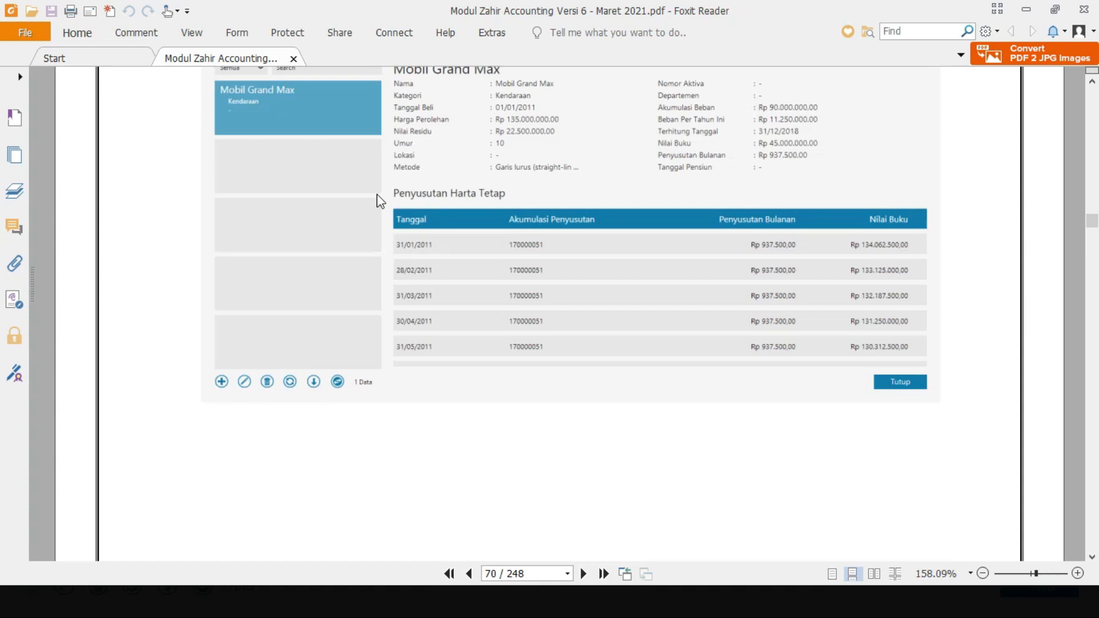
{"action": "scroll", "coordinate": [378, 200], "scroll_direction": "up", "scroll_amount": 20}
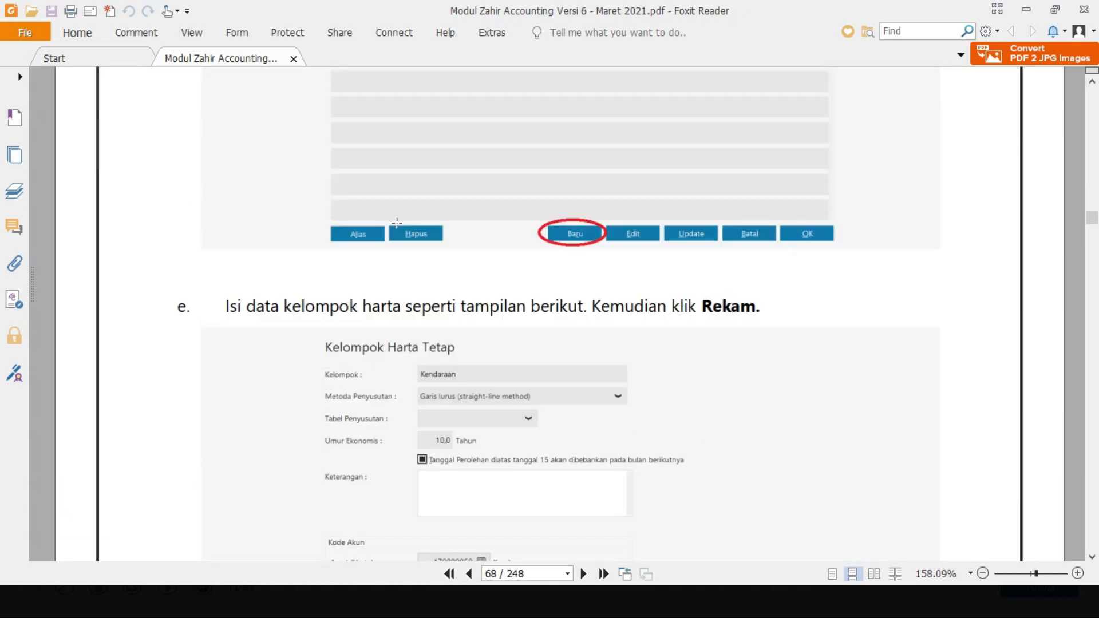
{"action": "scroll", "coordinate": [400, 230], "scroll_direction": "up", "scroll_amount": 20}
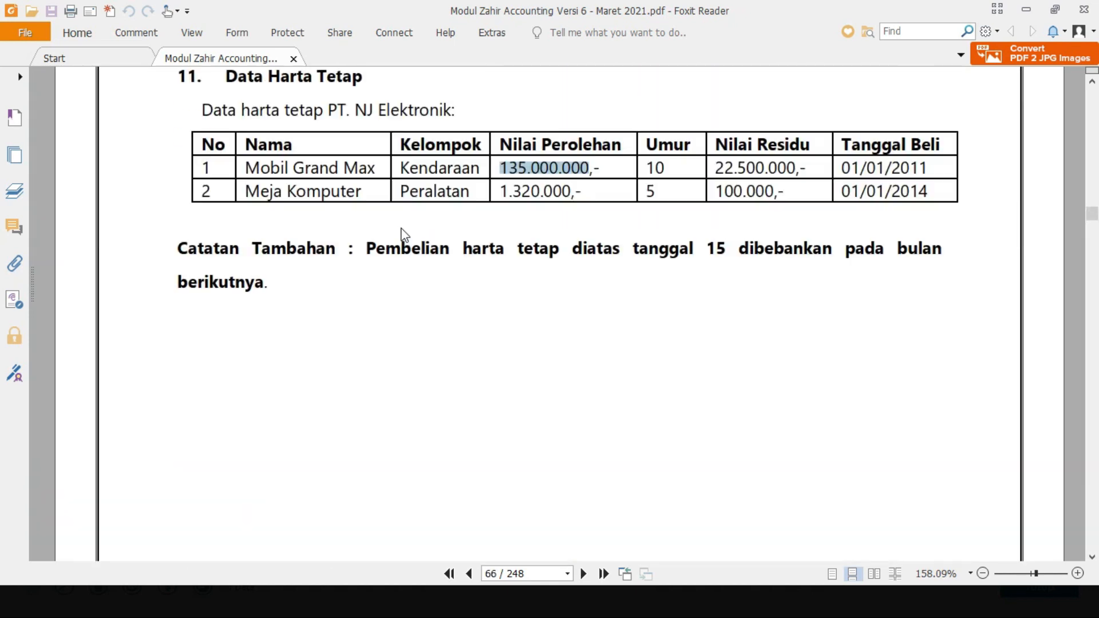
{"action": "scroll", "coordinate": [402, 235], "scroll_direction": "down", "scroll_amount": 3}
{"action": "key", "text": "alt+Tab"}
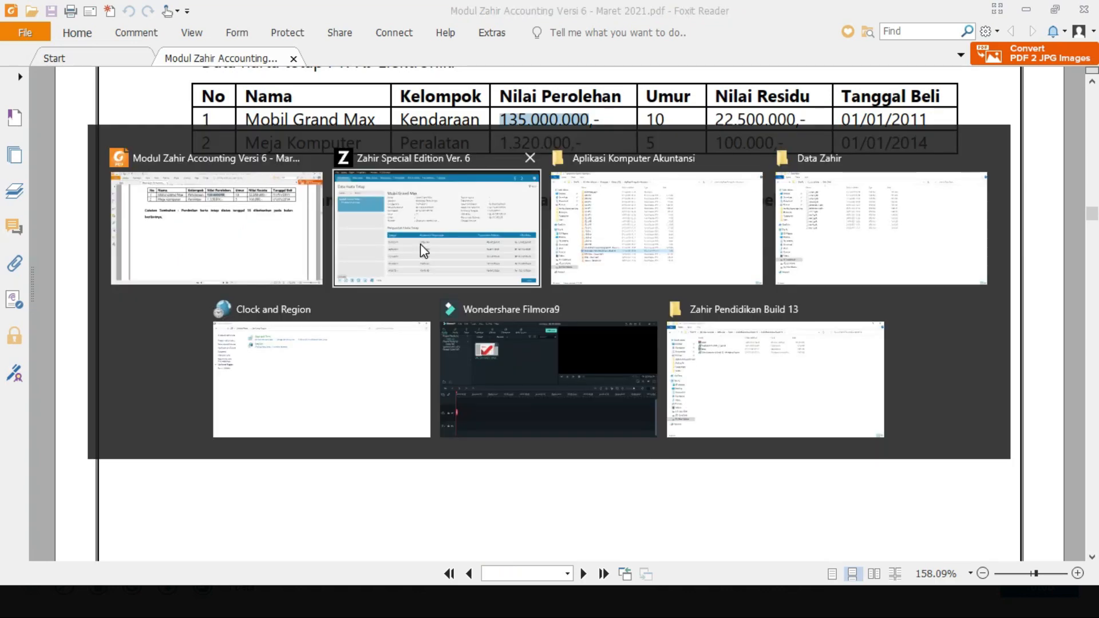
{"action": "left_click", "coordinate": [423, 231]}
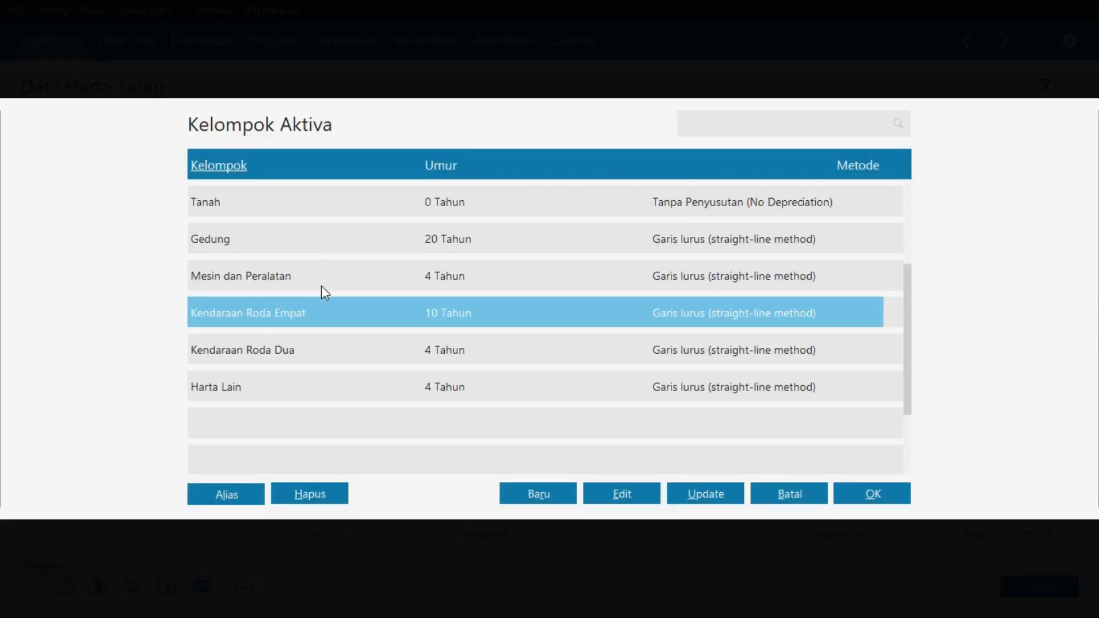
{"action": "double_click", "coordinate": [306, 278]}
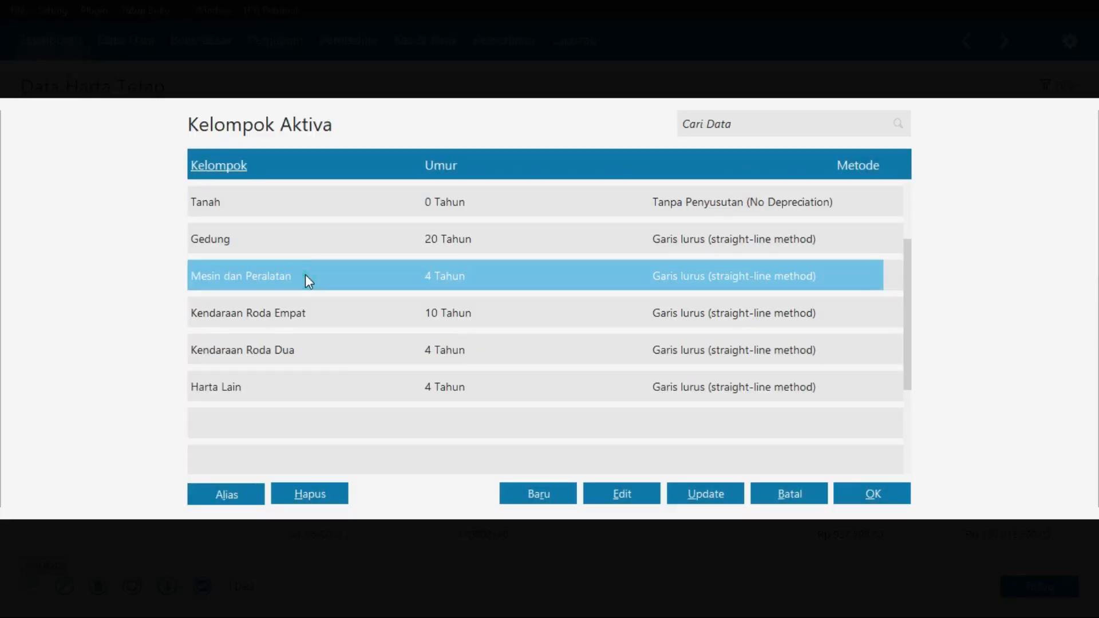
Check the useful life in the PDF, set the Mesin dan Peralatan group's Umur Ekonomis to 5 years, and reselect that group
{"action": "key", "text": "alt+Tab"}
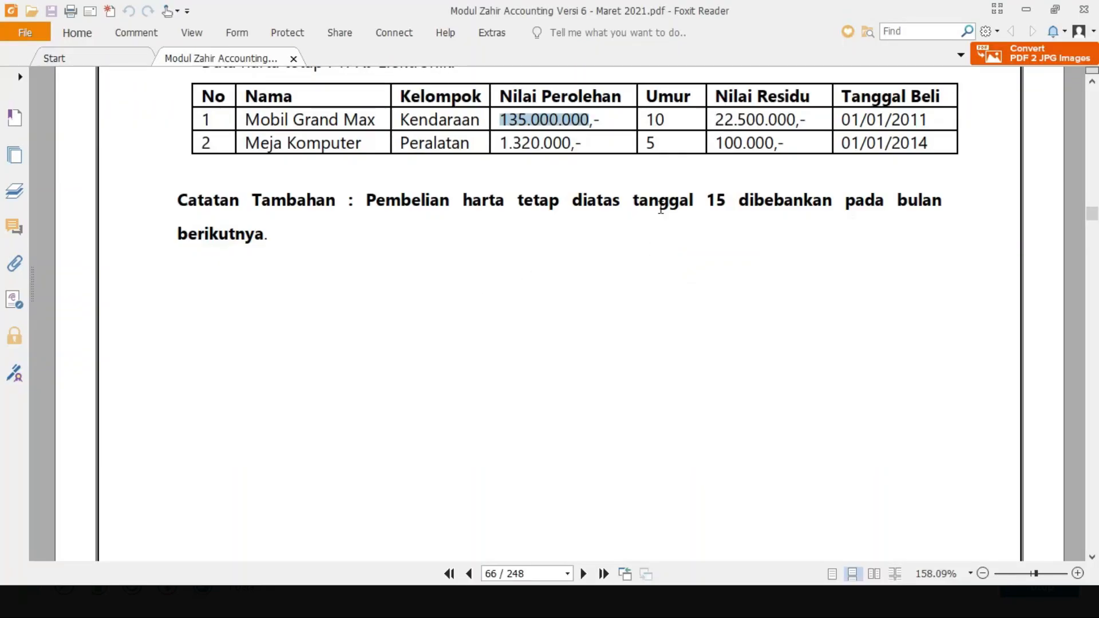
{"action": "key", "text": "alt+Tab"}
{"action": "left_click", "coordinate": [418, 229]}
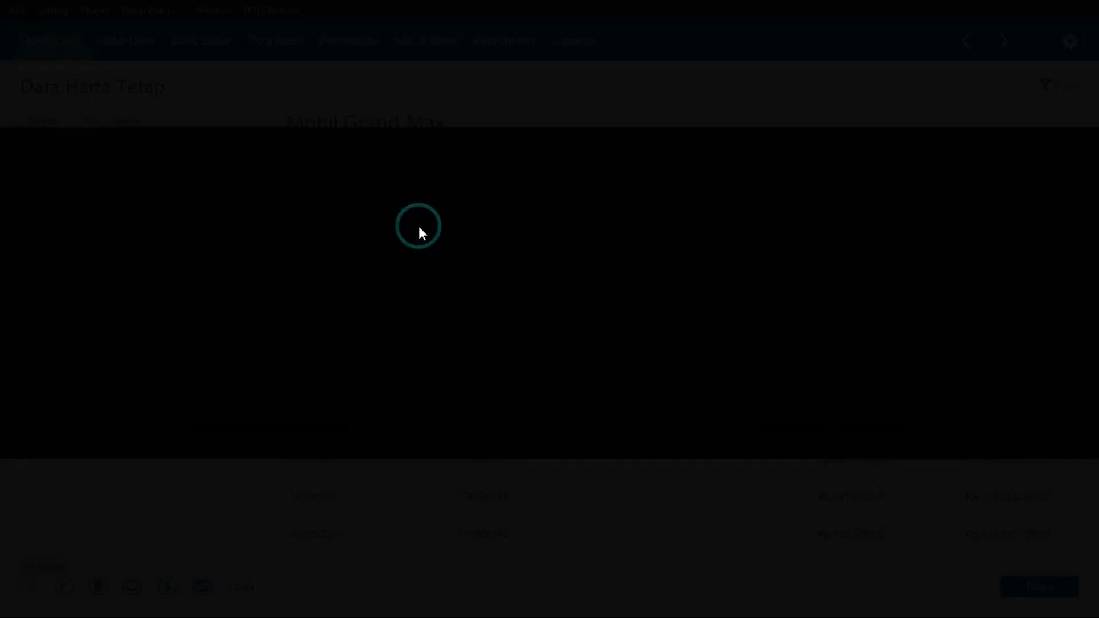
{"action": "left_click", "coordinate": [635, 496]}
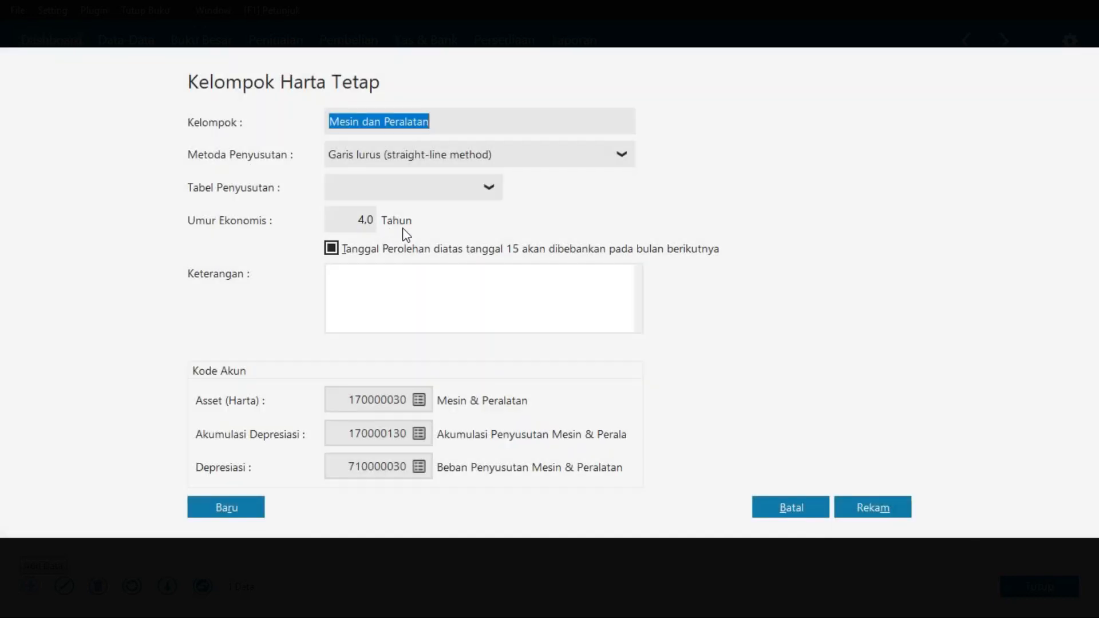
{"action": "left_click", "coordinate": [364, 220]}
{"action": "type", "text": "5"}
{"action": "key", "text": "Tab"}
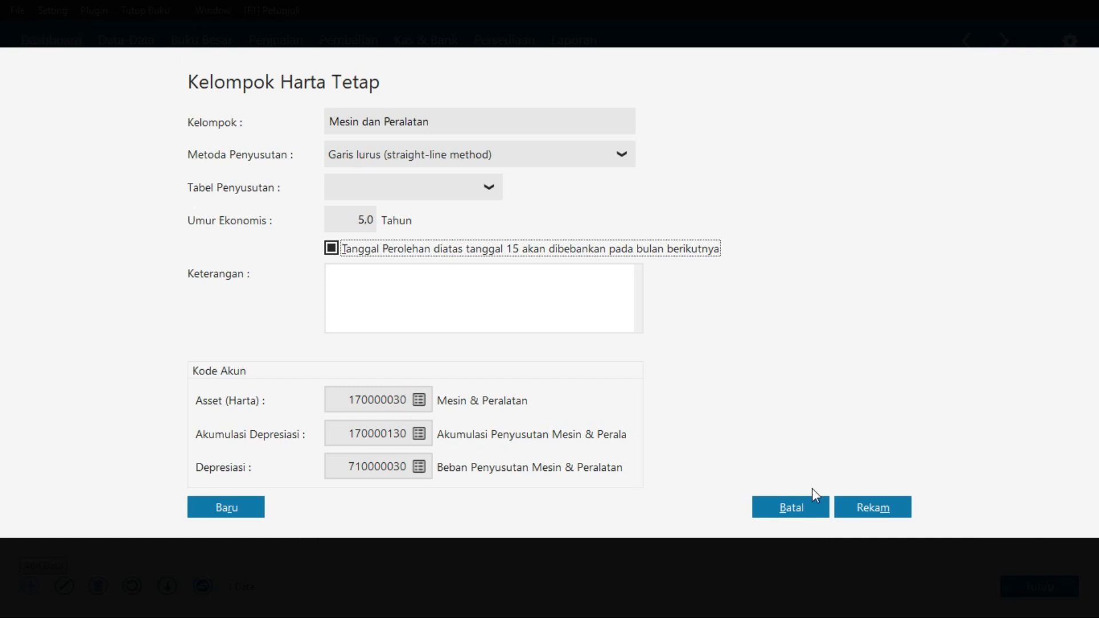
{"action": "left_click", "coordinate": [867, 515]}
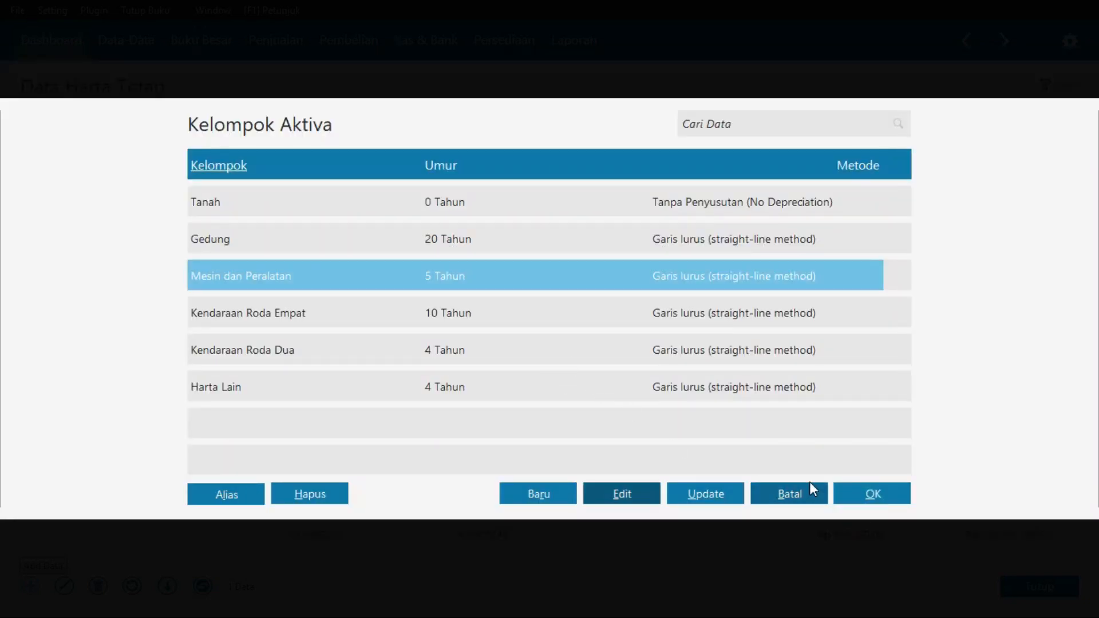
{"action": "left_click", "coordinate": [858, 493]}
Check the purchase date in the PDF's fixed-asset table and set Meja Komputer's Tanggal Beli to 01/01/2014
{"action": "key", "text": "alt+Tab"}
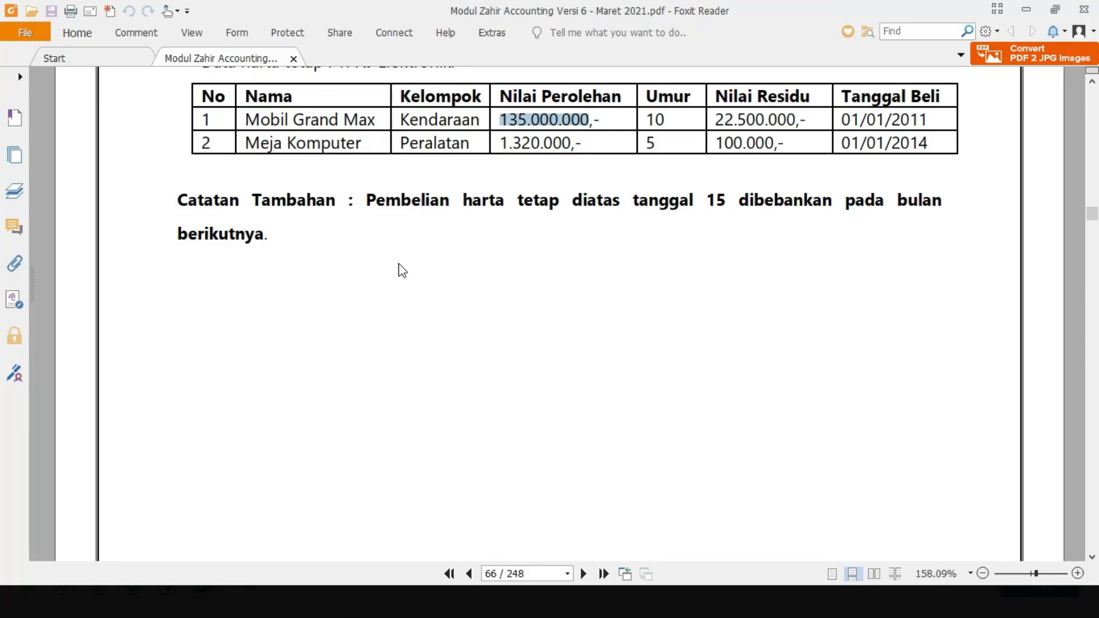
{"action": "key", "text": "alt+Tab"}
{"action": "left_click", "coordinate": [388, 266]}
{"action": "left_click", "coordinate": [388, 268]}
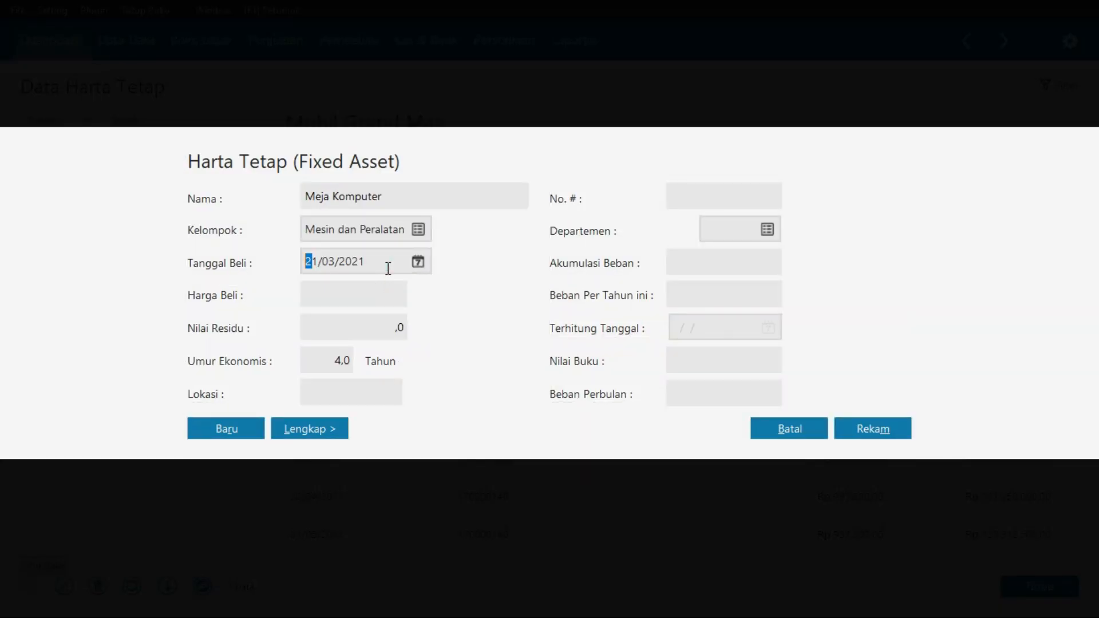
{"action": "type", "text": "0103"}
{"action": "key", "text": "Left"}
{"action": "key", "text": "Left"}
{"action": "key", "text": "Left"}
{"action": "type", "text": "1"}
{"action": "key", "text": "BackSpace"}
{"action": "type", "text": "01202"}
{"action": "key", "text": "BackSpace"}
{"action": "key", "text": "BackSpace"}
{"action": "key", "text": "Delete"}
{"action": "type", "text": "014"}
{"action": "key", "text": "Tab"}
Look up Meja Komputer's amounts in the PDF and set Harga Beli to 1.320.000 and Nilai Residu to 100.000
{"action": "key", "text": "alt+Tab"}
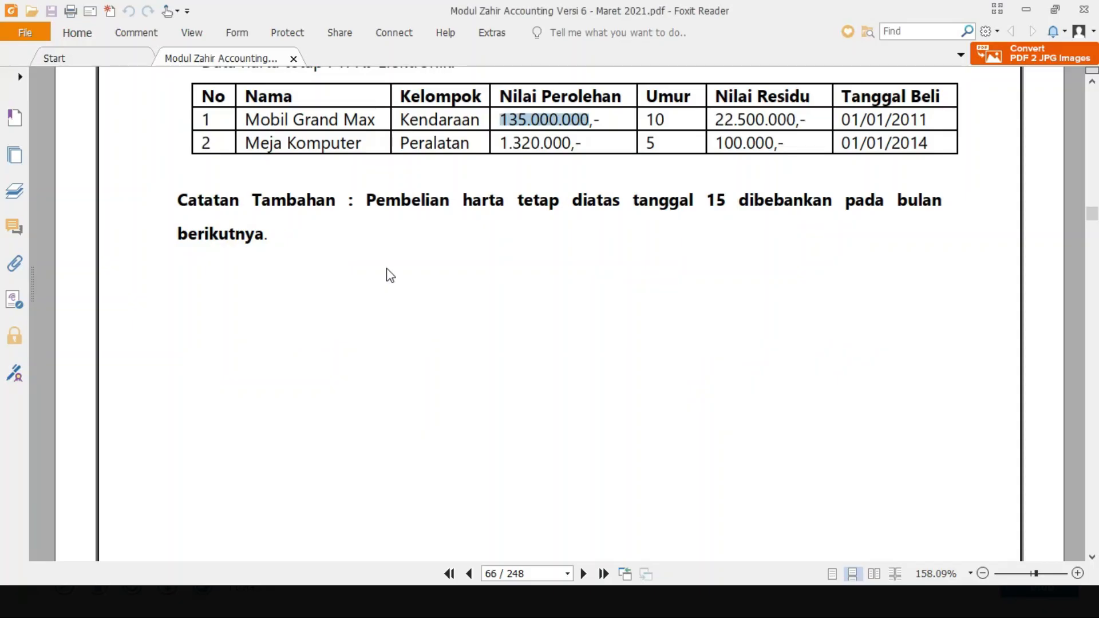
{"action": "key", "text": "alt+Tab"}
{"action": "left_click", "coordinate": [332, 292]}
{"action": "type", "text": "1320000"}
{"action": "key", "text": "Tab"}
{"action": "key", "text": "alt+Tab"}
{"action": "key", "text": "alt+Tab"}
{"action": "type", "text": "1000"}
{"action": "key", "text": "Tab"}
Check the useful life in the PDF and set Meja Komputer's Umur Ekonomis to 5 years
{"action": "key", "text": "alt+Tab"}
{"action": "key", "text": "alt+Tab"}
{"action": "type", "text": "5"}
{"action": "key", "text": "Tab"}
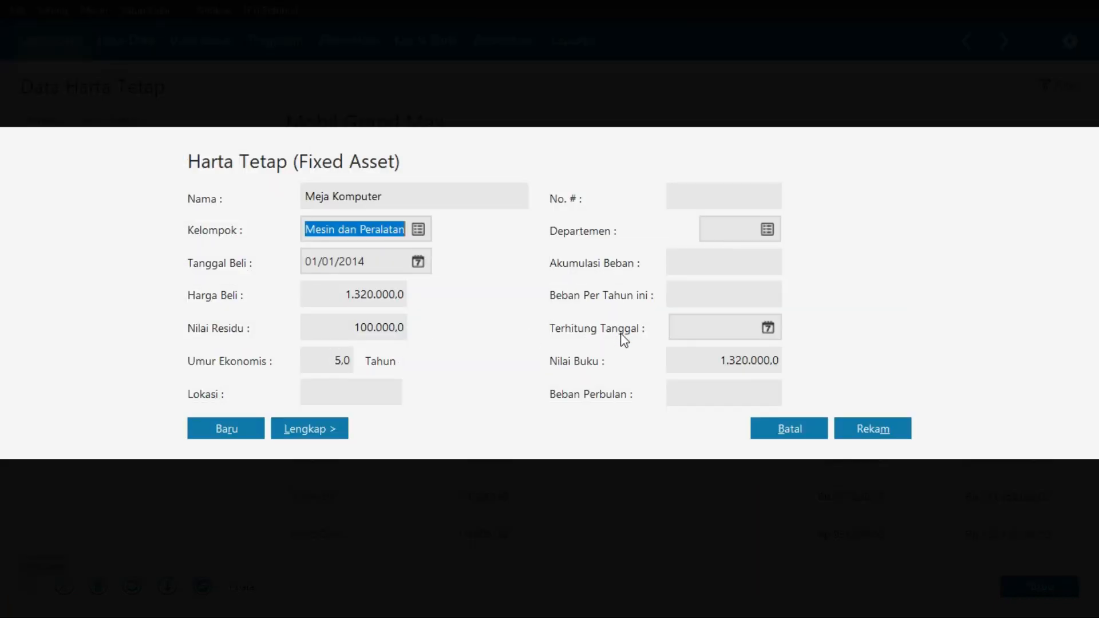
Compare the Meja Komputer entry with the completed Harta Tetap form shown in the PDF's instructions
{"action": "key", "text": "alt+Tab"}
{"action": "key", "text": "alt+Tab"}
{"action": "left_click", "coordinate": [765, 387]}
{"action": "key", "text": "alt+Tab"}
{"action": "scroll", "coordinate": [713, 389], "scroll_direction": "down", "scroll_amount": 15}
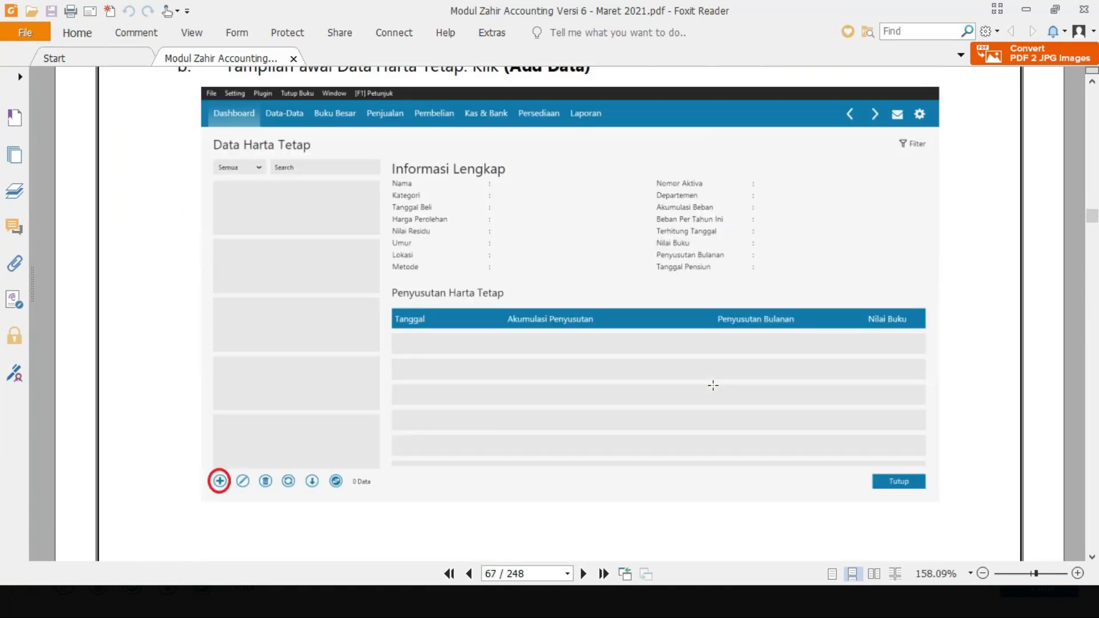
{"action": "scroll", "coordinate": [713, 385], "scroll_direction": "down", "scroll_amount": 20}
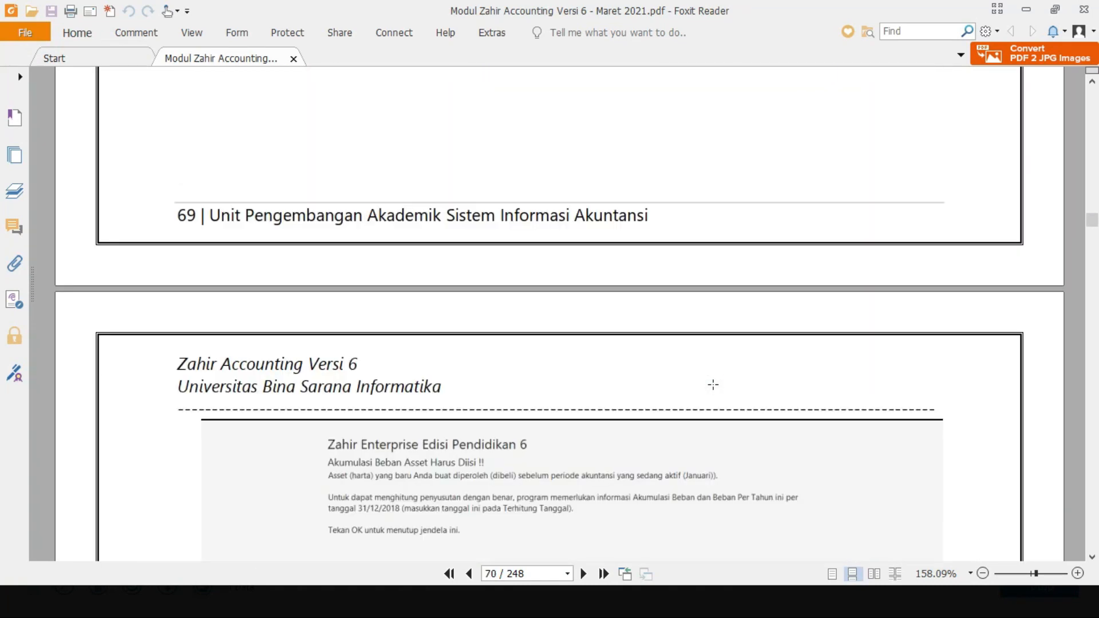
{"action": "scroll", "coordinate": [713, 385], "scroll_direction": "down", "scroll_amount": 12}
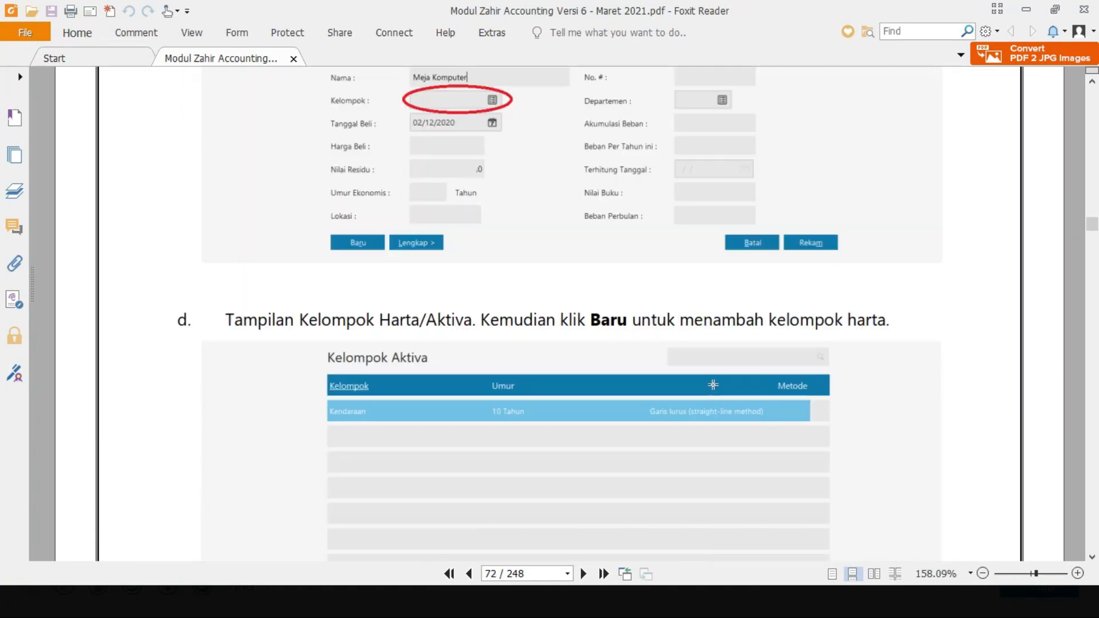
{"action": "scroll", "coordinate": [713, 385], "scroll_direction": "down", "scroll_amount": 5}
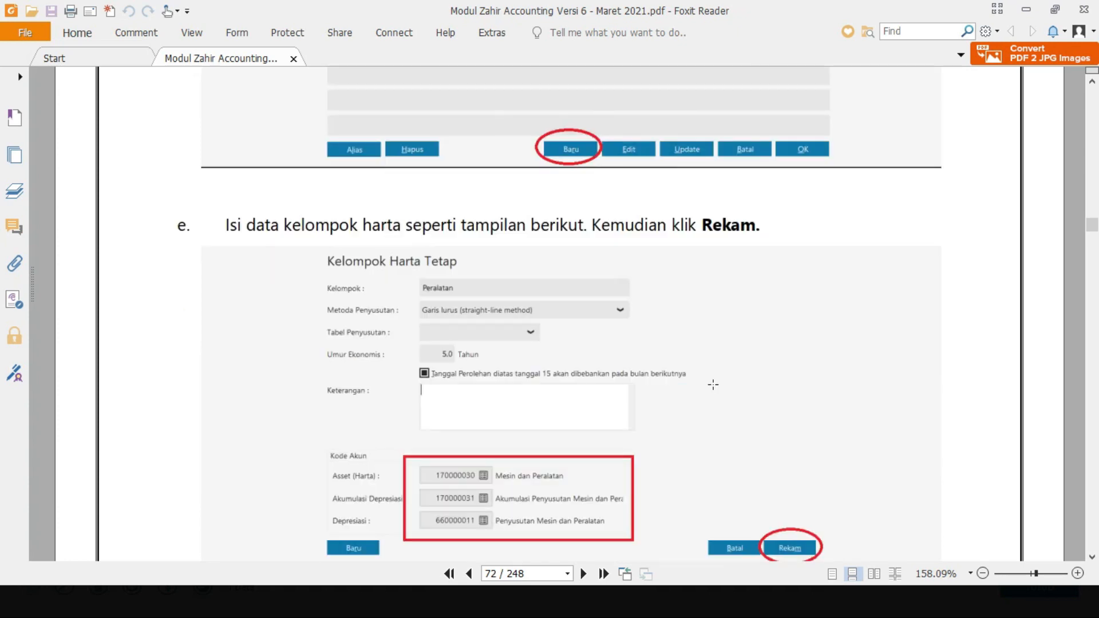
{"action": "scroll", "coordinate": [713, 384], "scroll_direction": "down", "scroll_amount": 15}
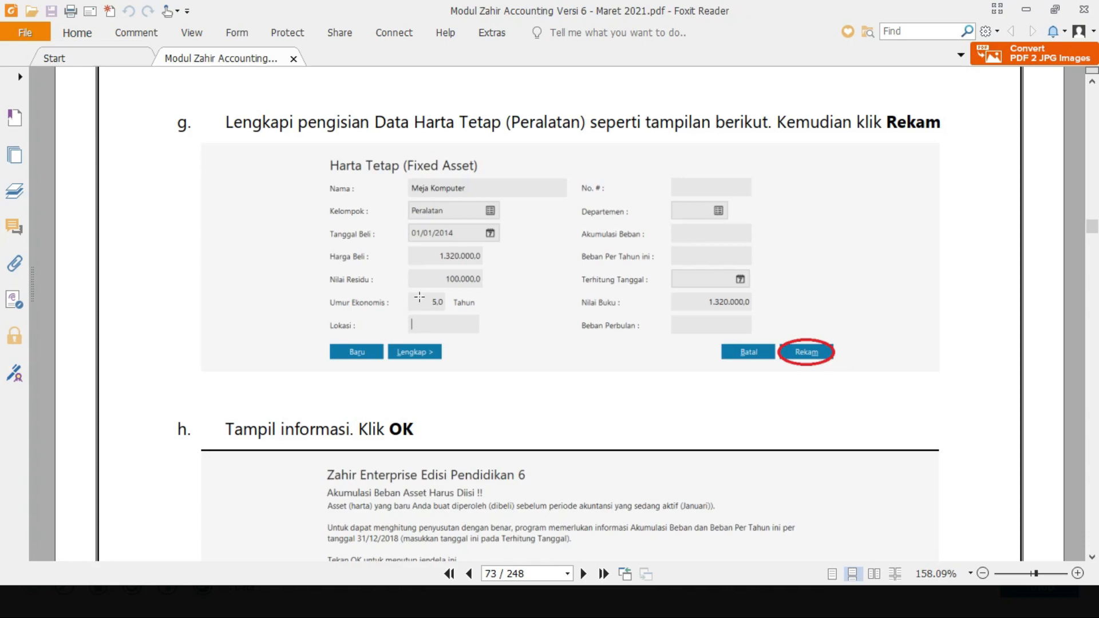
{"action": "key", "text": "alt+Tab"}
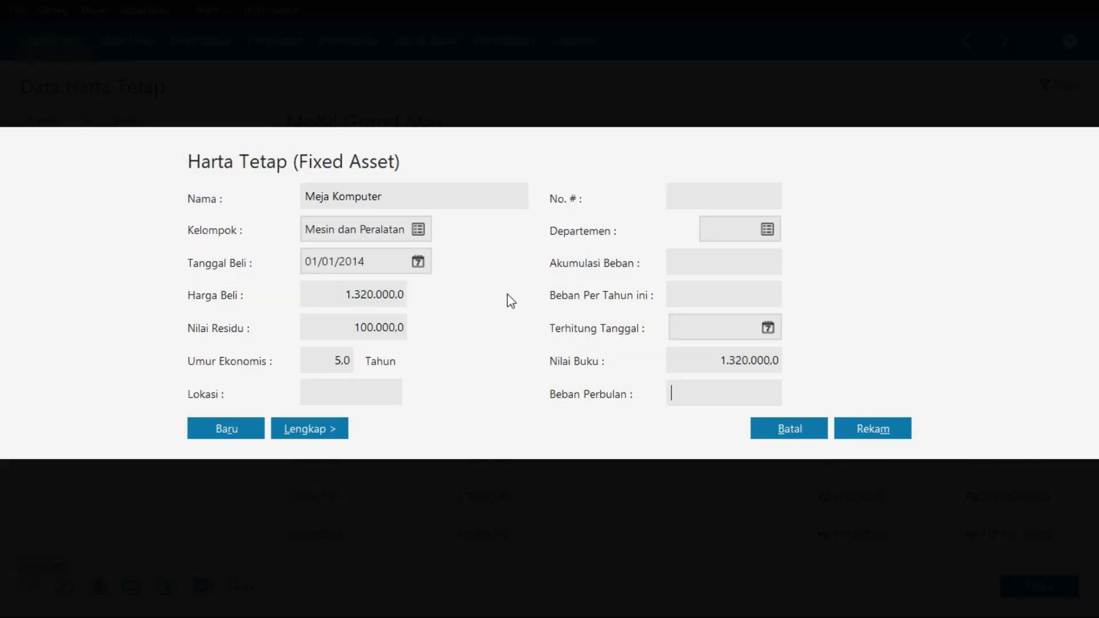
Record the Meja Komputer fixed asset and accept the automatic calculation of its accumulated depreciation
{"action": "left_click", "coordinate": [877, 431]}
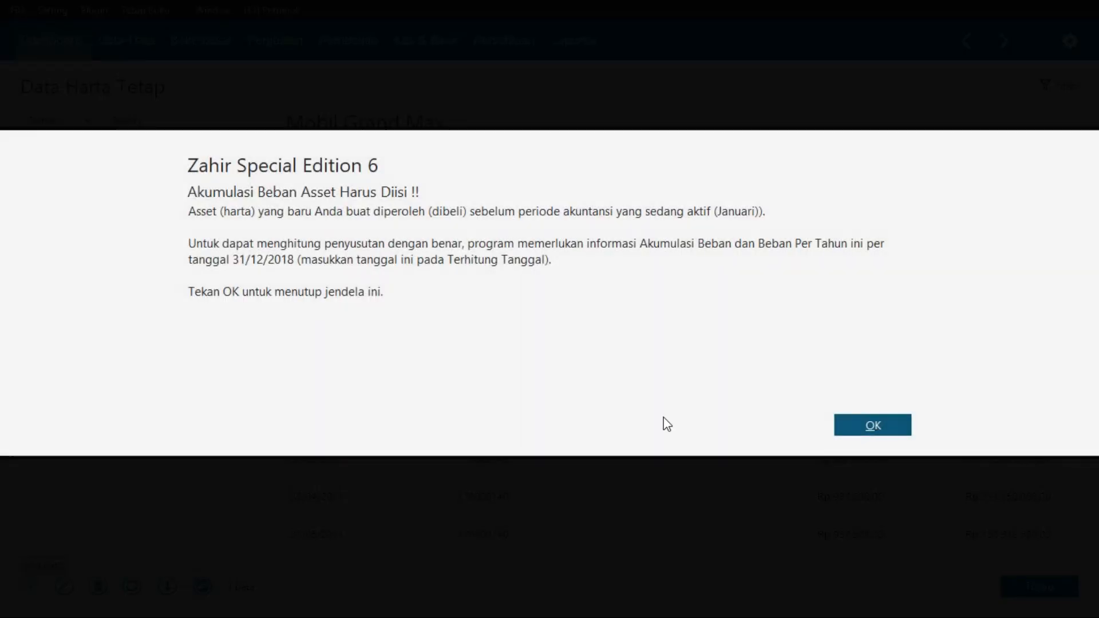
{"action": "left_click", "coordinate": [884, 429]}
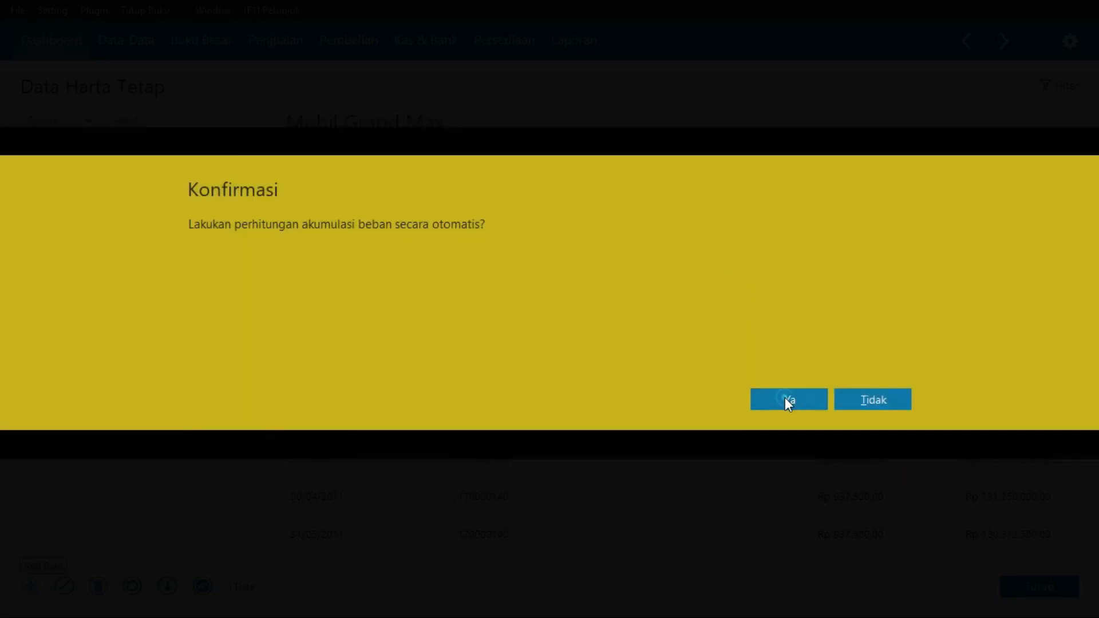
{"action": "left_click", "coordinate": [785, 399]}
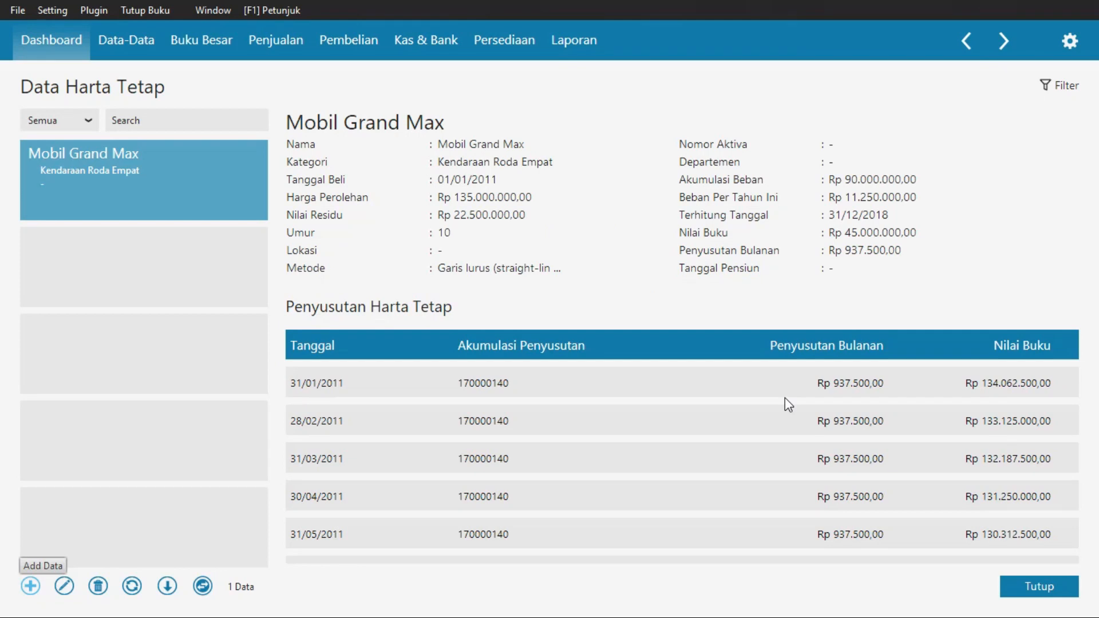
Compare the fixed-asset list in Zahir with the PDF's result and review its notes on calculating accumulated depreciation
{"action": "key", "text": "alt+Tab"}
{"action": "scroll", "coordinate": [629, 347], "scroll_direction": "down", "scroll_amount": 10}
{"action": "scroll", "coordinate": [630, 348], "scroll_direction": "down", "scroll_amount": 5}
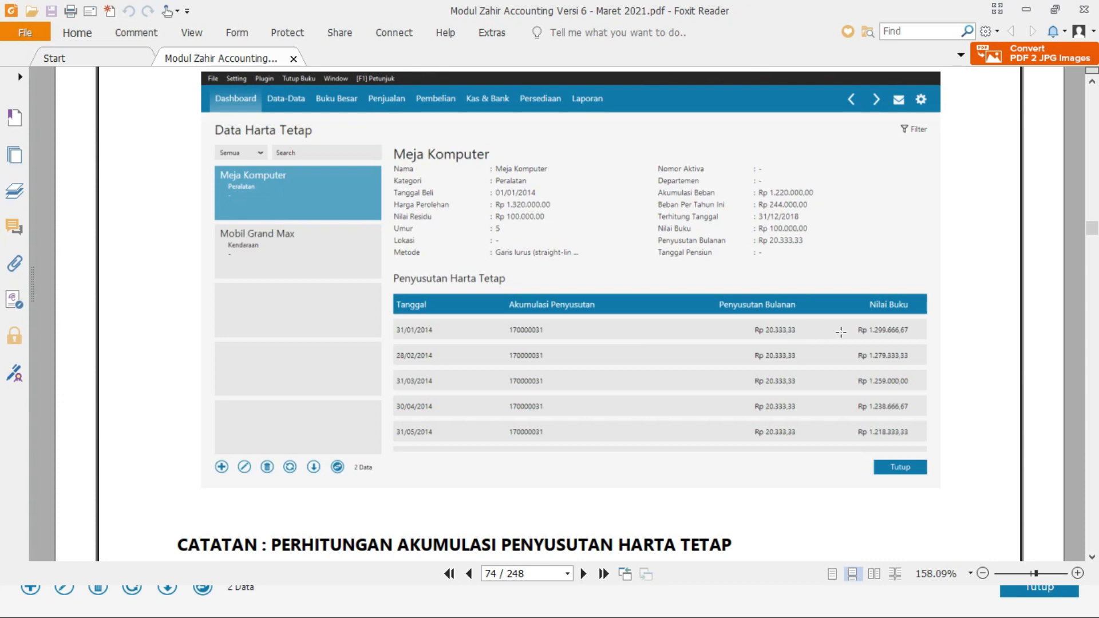
{"action": "key", "text": "alt+Tab"}
{"action": "key", "text": "alt+Tab"}
{"action": "scroll", "coordinate": [521, 188], "scroll_direction": "down", "scroll_amount": 8}
{"action": "scroll", "coordinate": [528, 254], "scroll_direction": "down", "scroll_amount": 1}
{"action": "scroll", "coordinate": [527, 254], "scroll_direction": "up", "scroll_amount": 1}
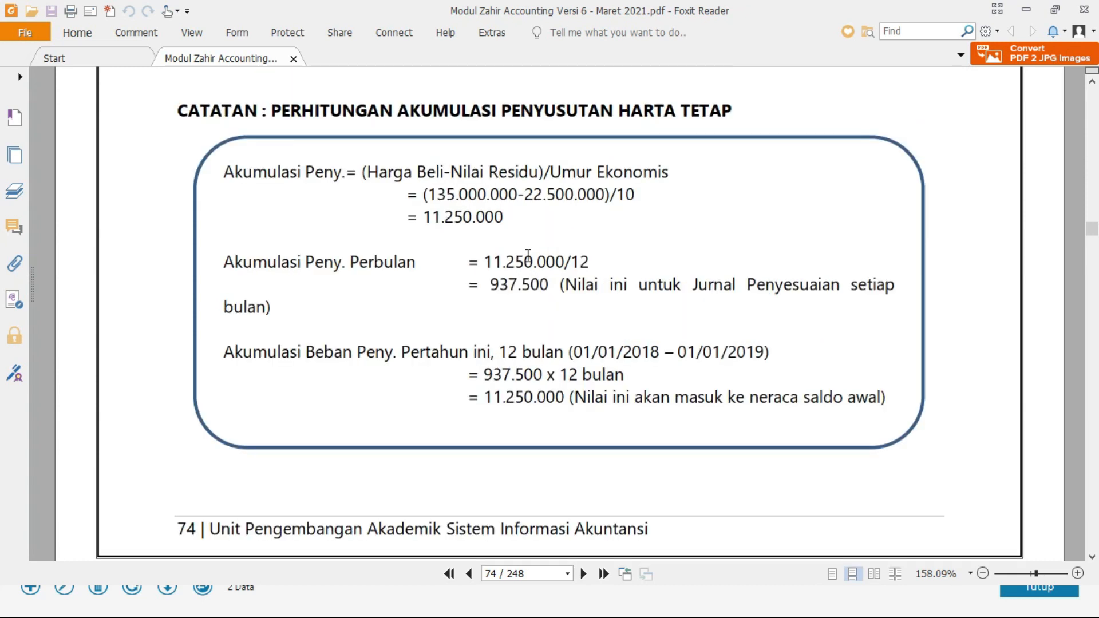